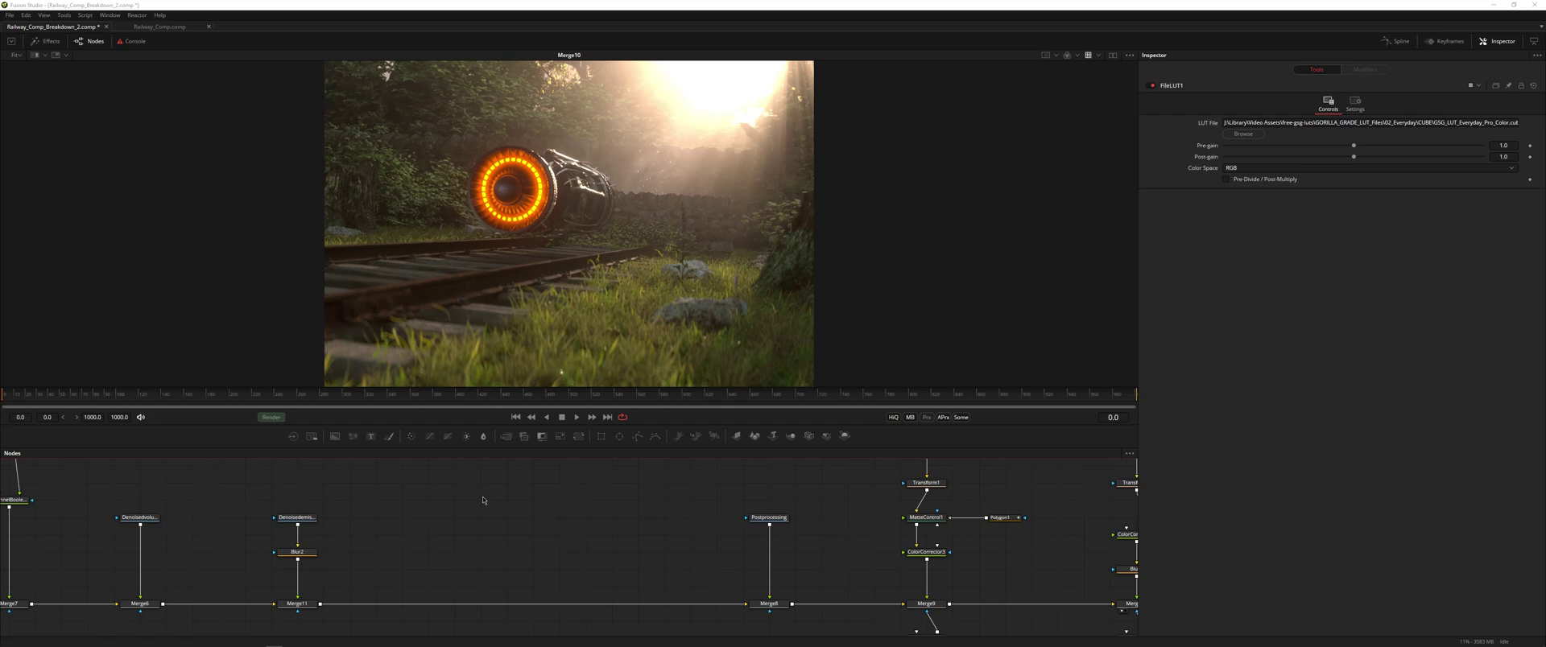
Step: Add a HeatDistortion node in the empty area between Merge11 and Merge8, and look up its package in Reactor
left_click_drag(504, 506, 599, 640)
left_click_drag(326, 504, 511, 526)
left_click(136, 14)
left_click(177, 43)
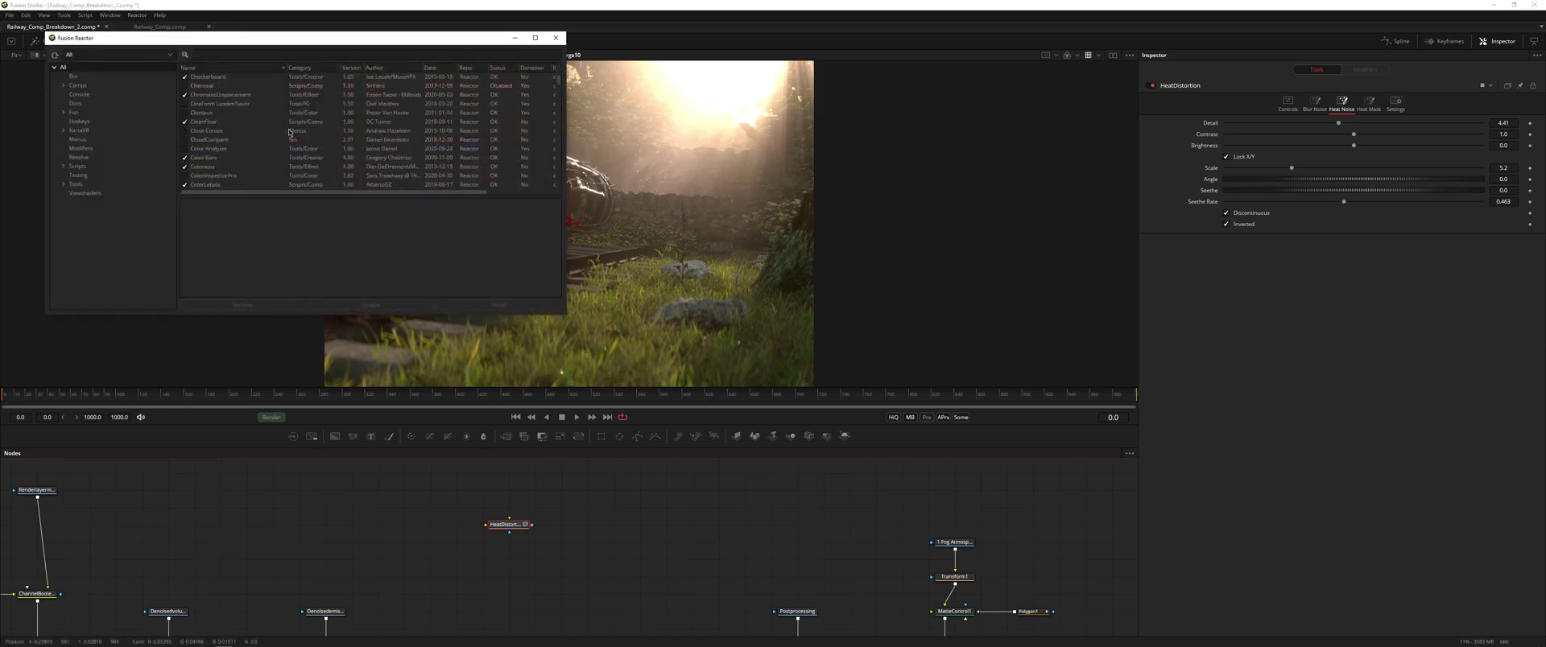
scroll(289, 133, "down", 10)
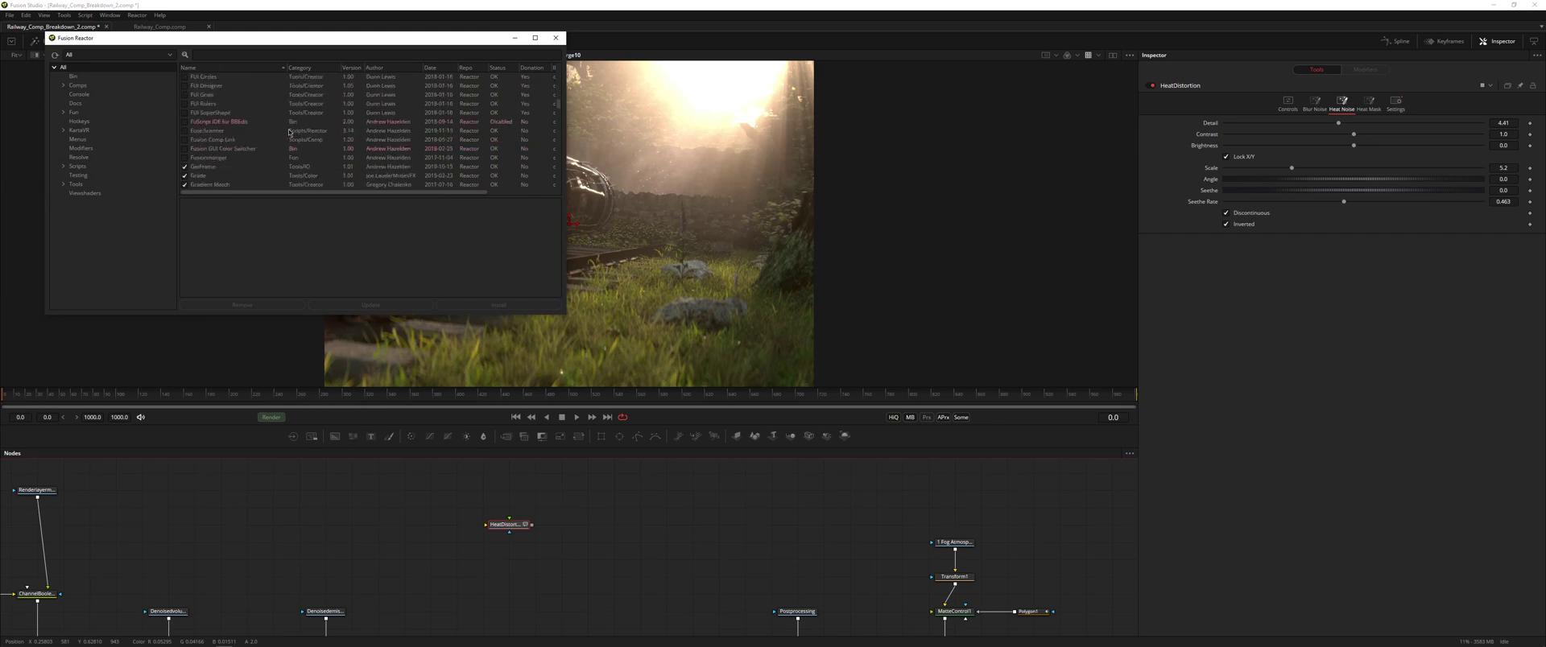
left_click(227, 122)
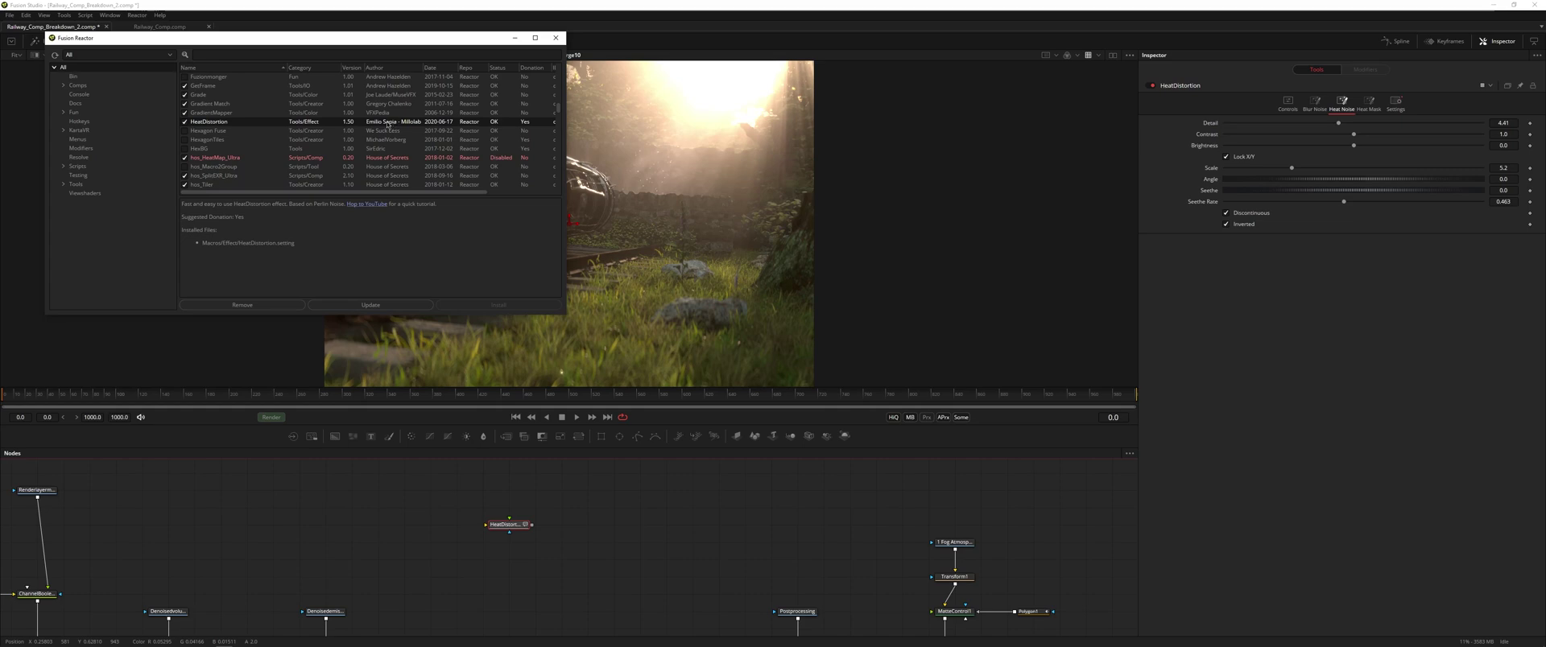
left_click(556, 38)
Step: Connect Merge11's output to the HeatDistortion node and show the HeatDistortion result in the viewer
left_click_drag(530, 539, 506, 558)
left_click_drag(344, 602, 482, 550)
key("1")
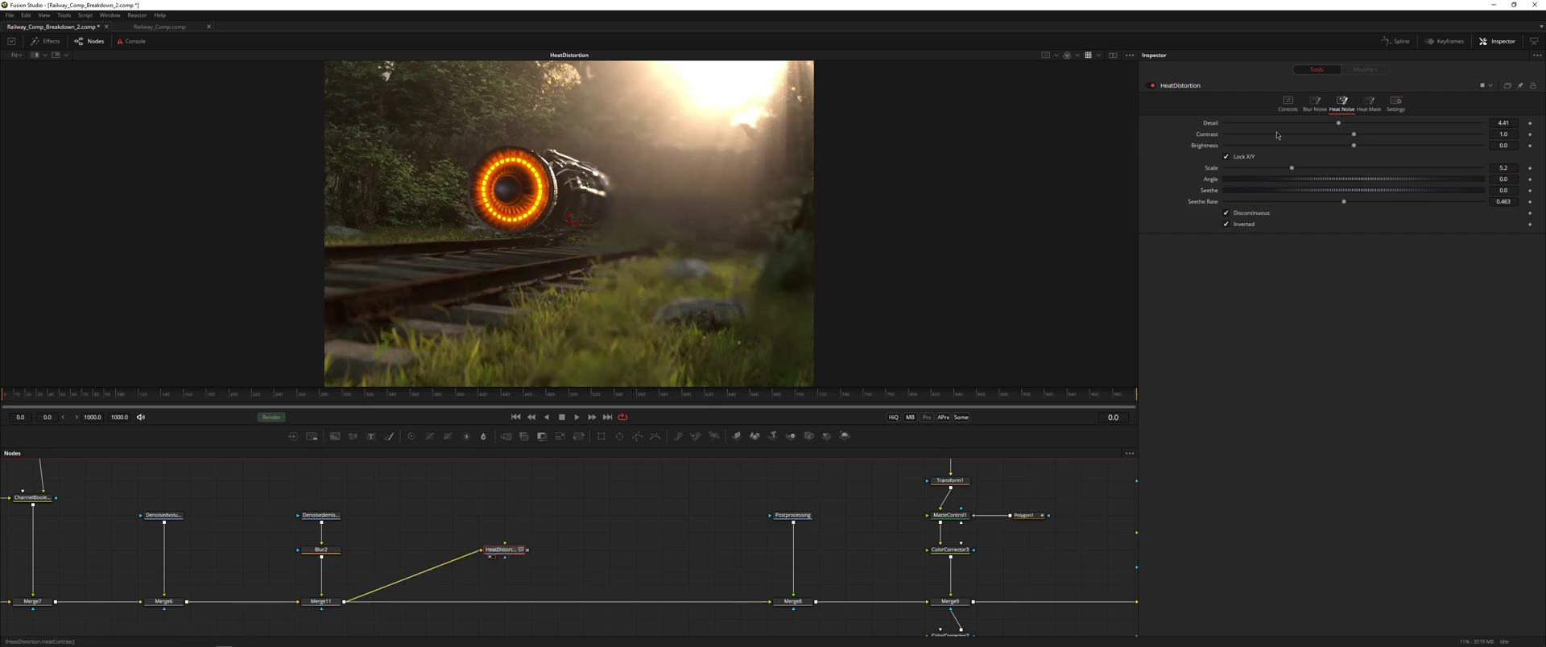
Step: Increase the HeatDistortion density and raise the blur noise detail to about 8.6
left_click(1305, 110)
left_click(1369, 105)
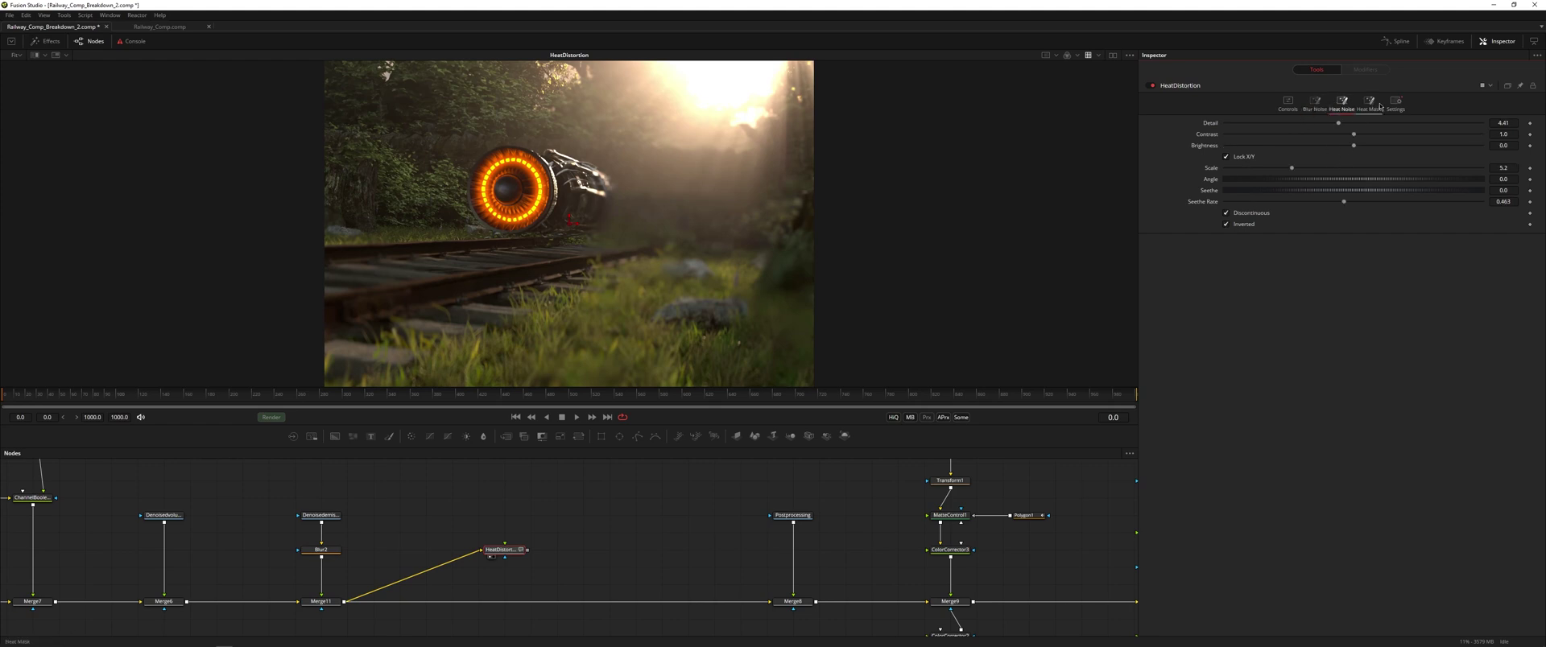
left_click(1286, 105)
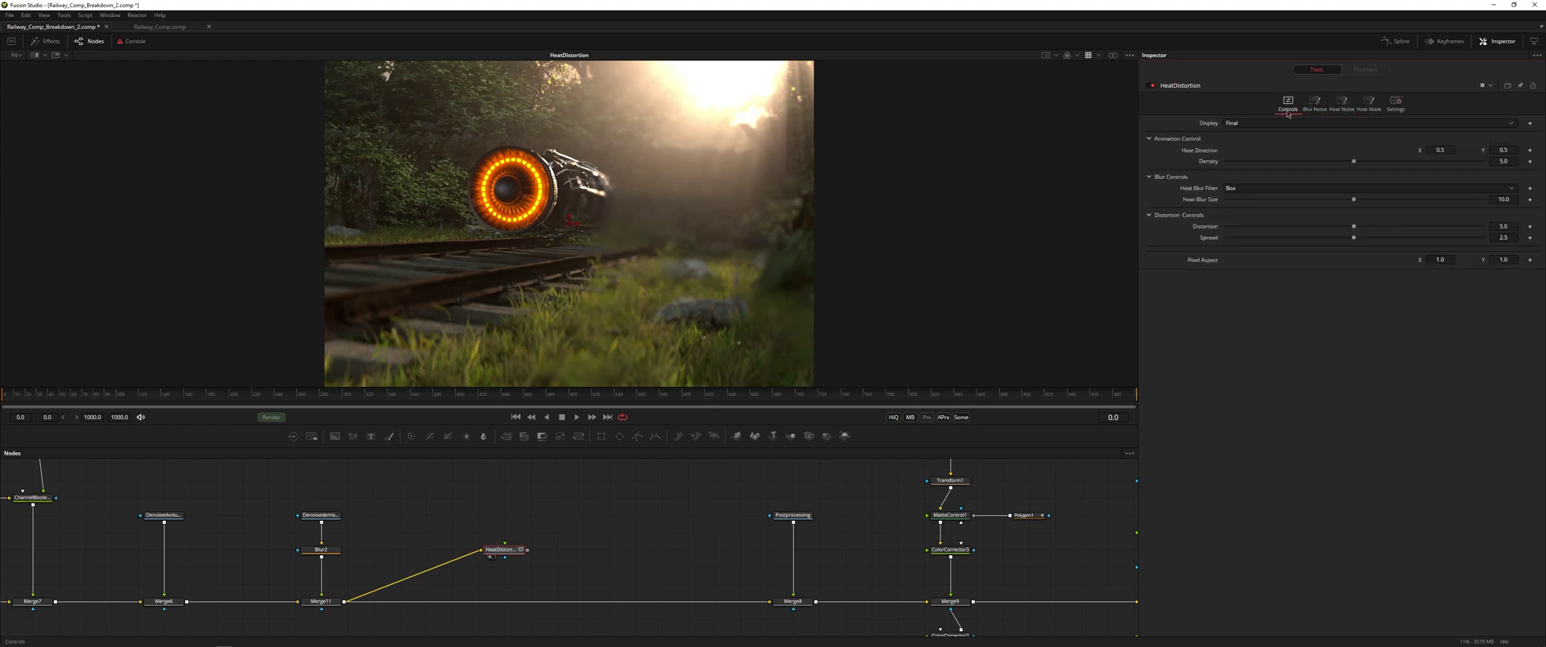
left_click_drag(1354, 161, 1414, 161)
left_click(1315, 103)
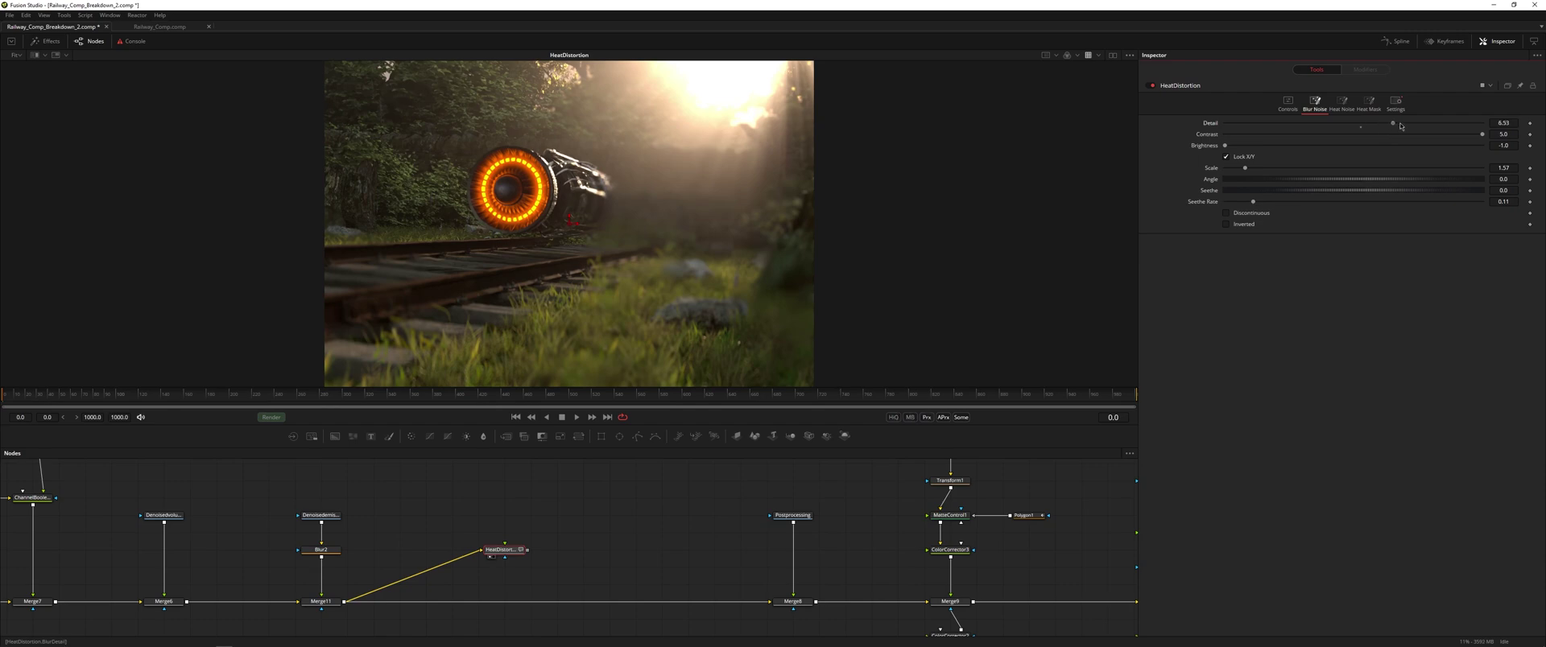
Step: Set the heat noise to detail 8.01, contrast about 2.59, brightness about 0.54 and scale about 11.4
left_click(1342, 104)
left_click_drag(1339, 123, 1431, 126)
left_click_drag(1355, 136, 1424, 146)
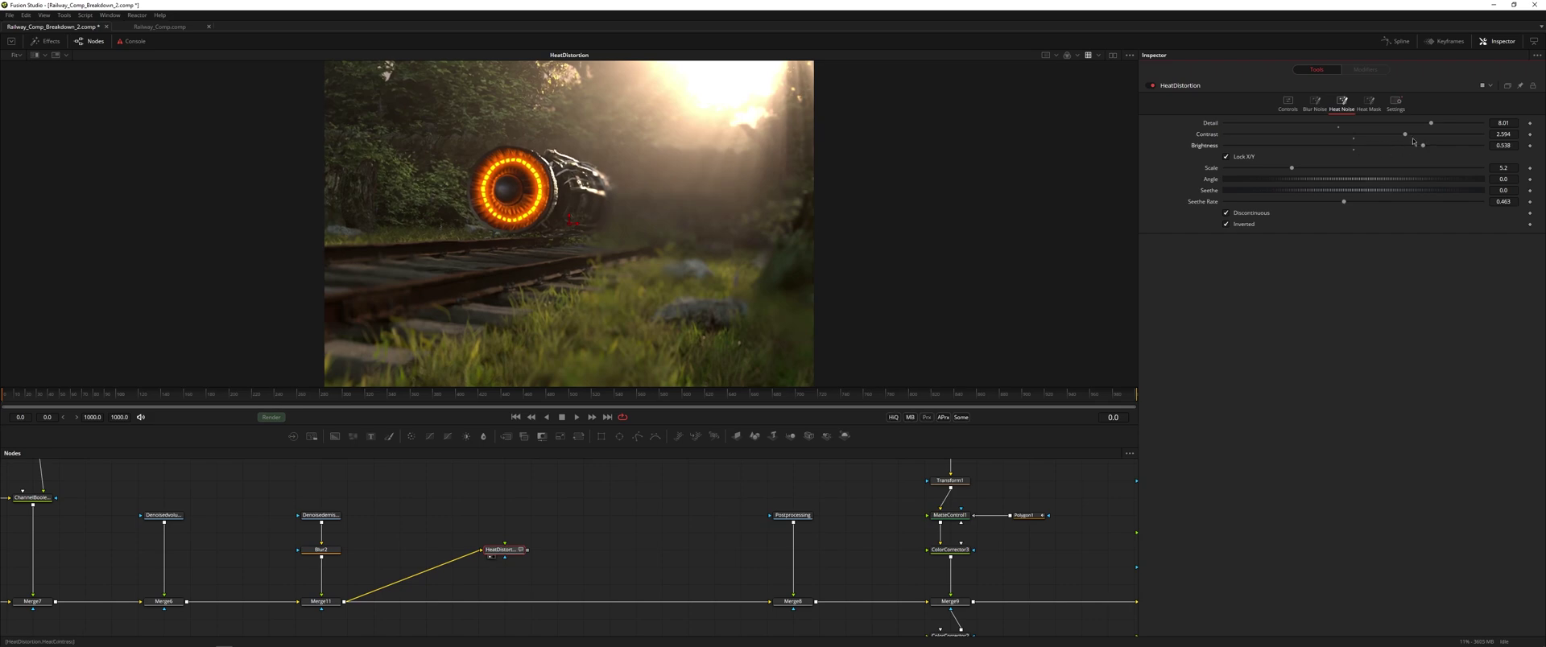
left_click_drag(1291, 169, 1372, 172)
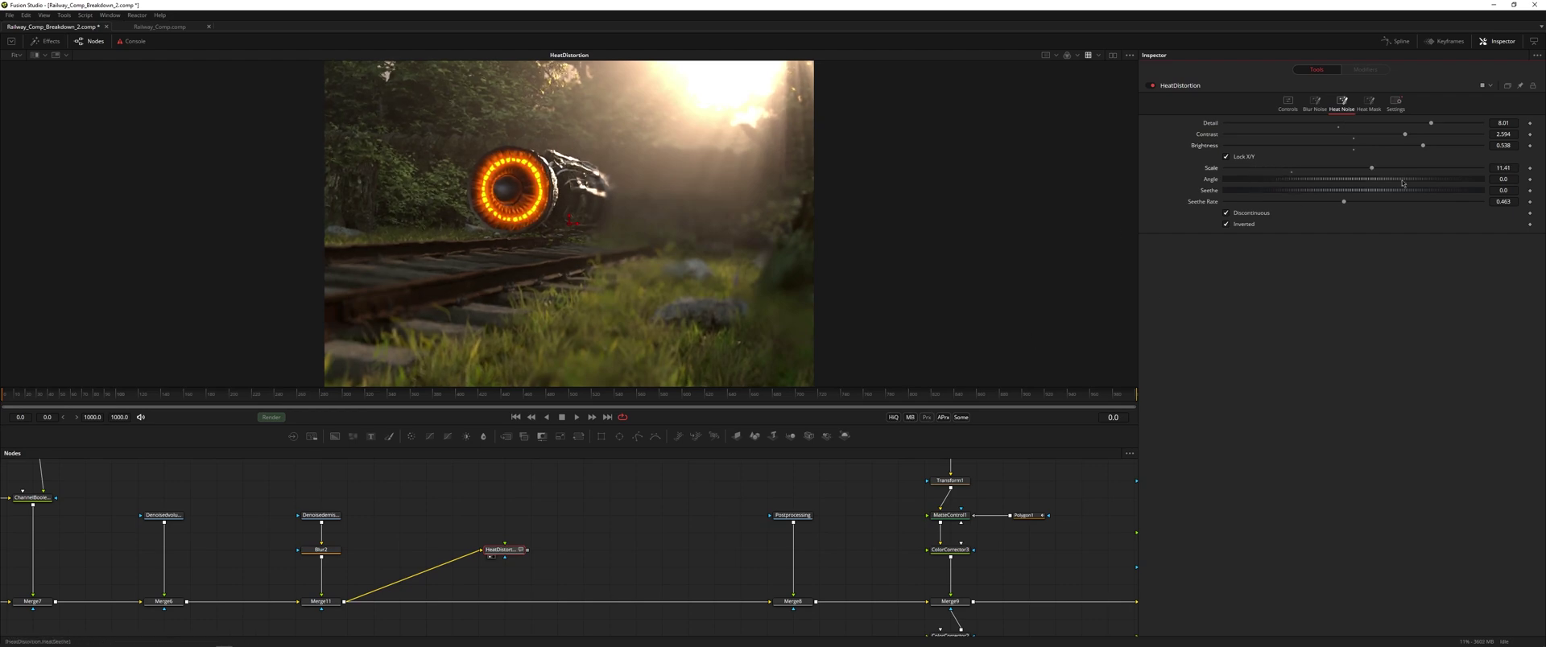
Step: Set the blur noise brightness to about -0.355 and its contrast to 1.0
left_click(1315, 103)
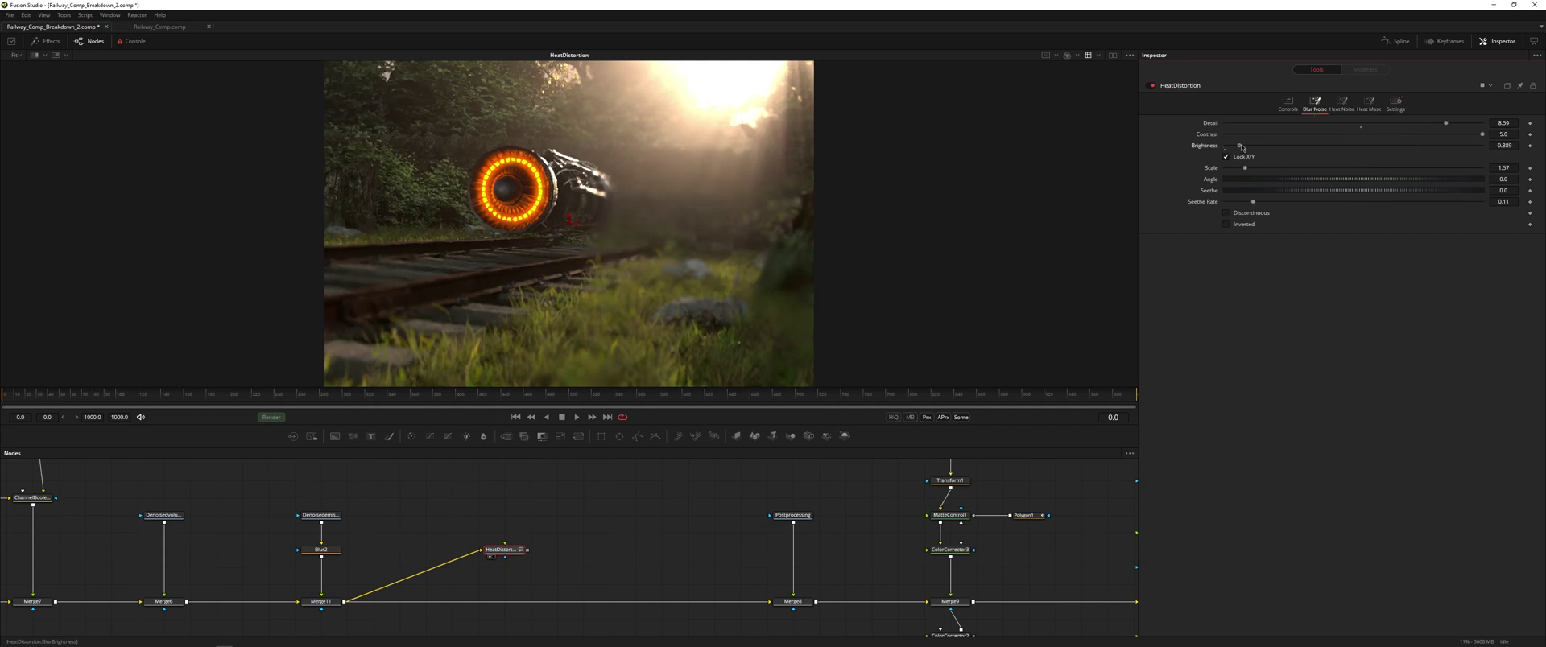
left_click_drag(1300, 145, 1309, 147)
left_click_drag(1480, 135, 1369, 129)
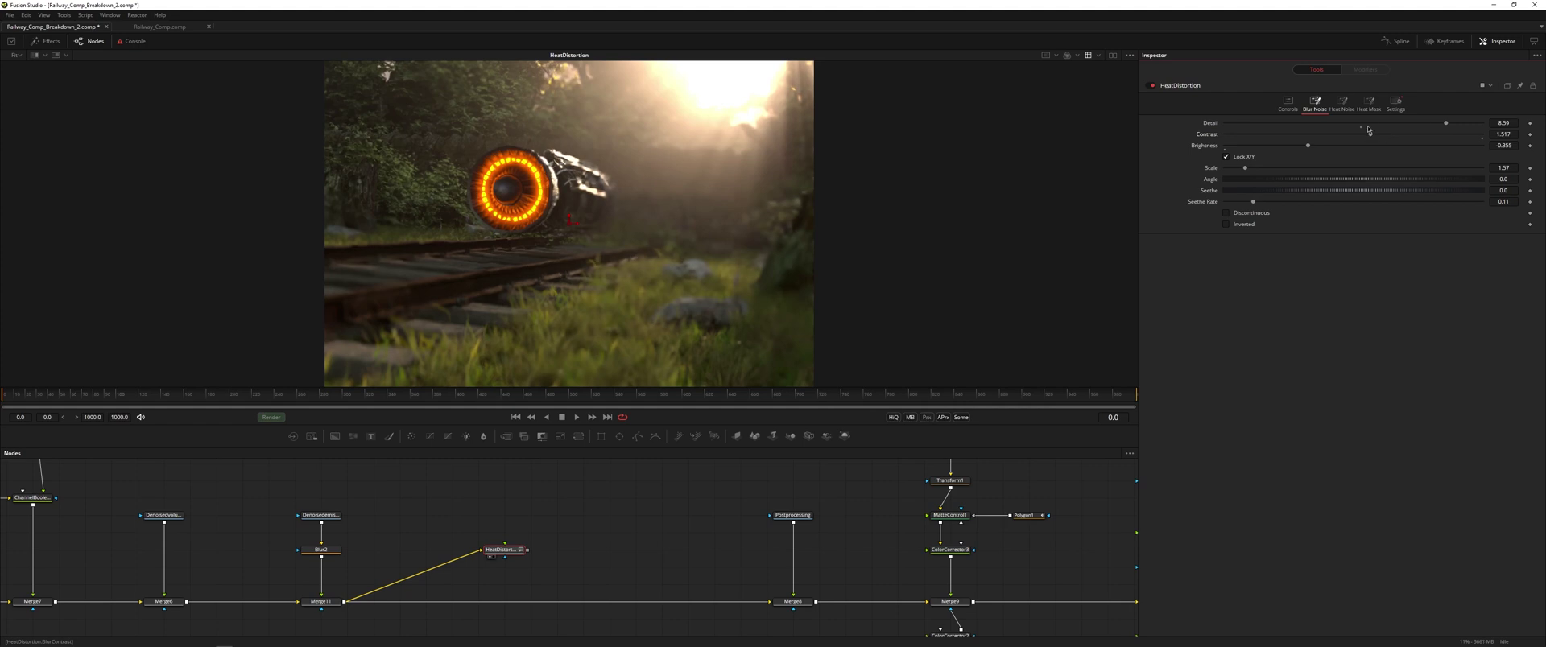
left_click_drag(1369, 135, 1354, 137)
Step: Add an ellipse mask over the glowing engine, about 0.258 wide, 0.178 high and rotated about -26 degrees, with a slightly softened edge
left_click(619, 439)
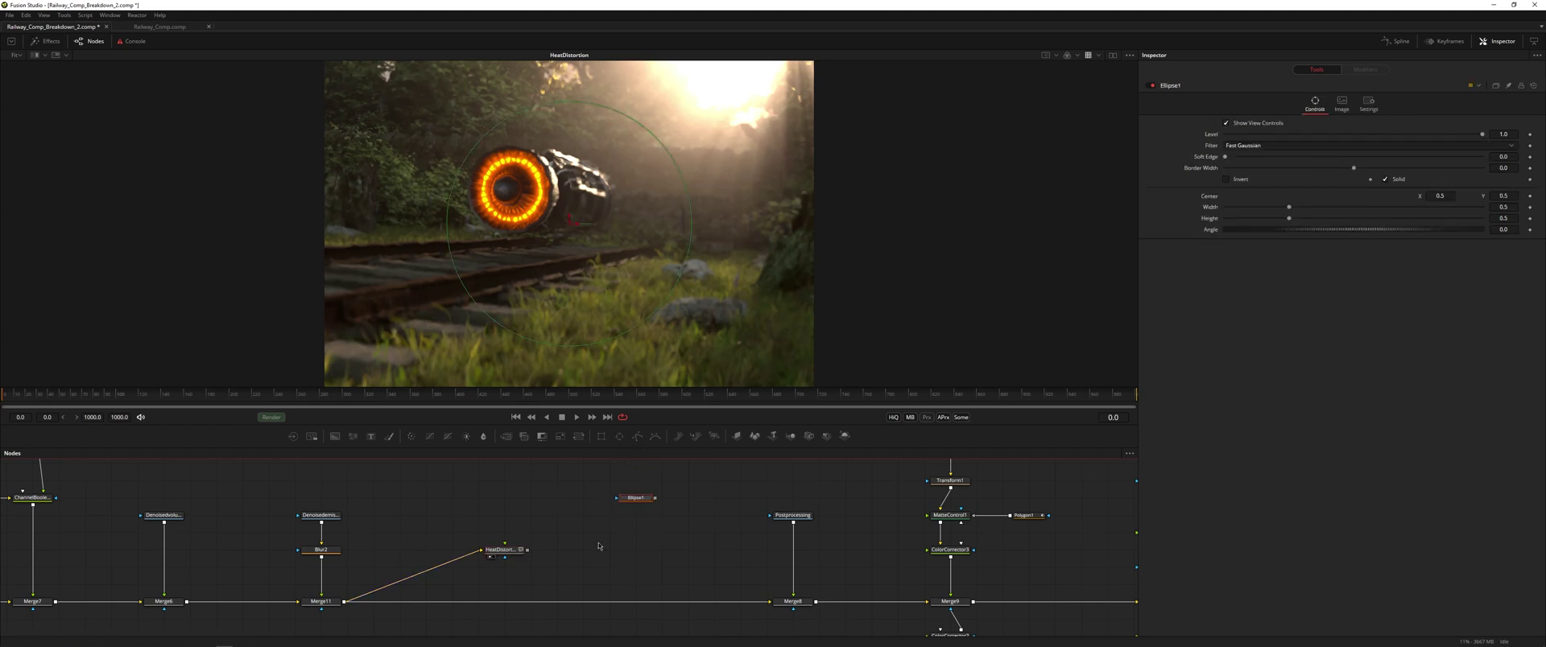
left_click_drag(570, 221, 504, 189)
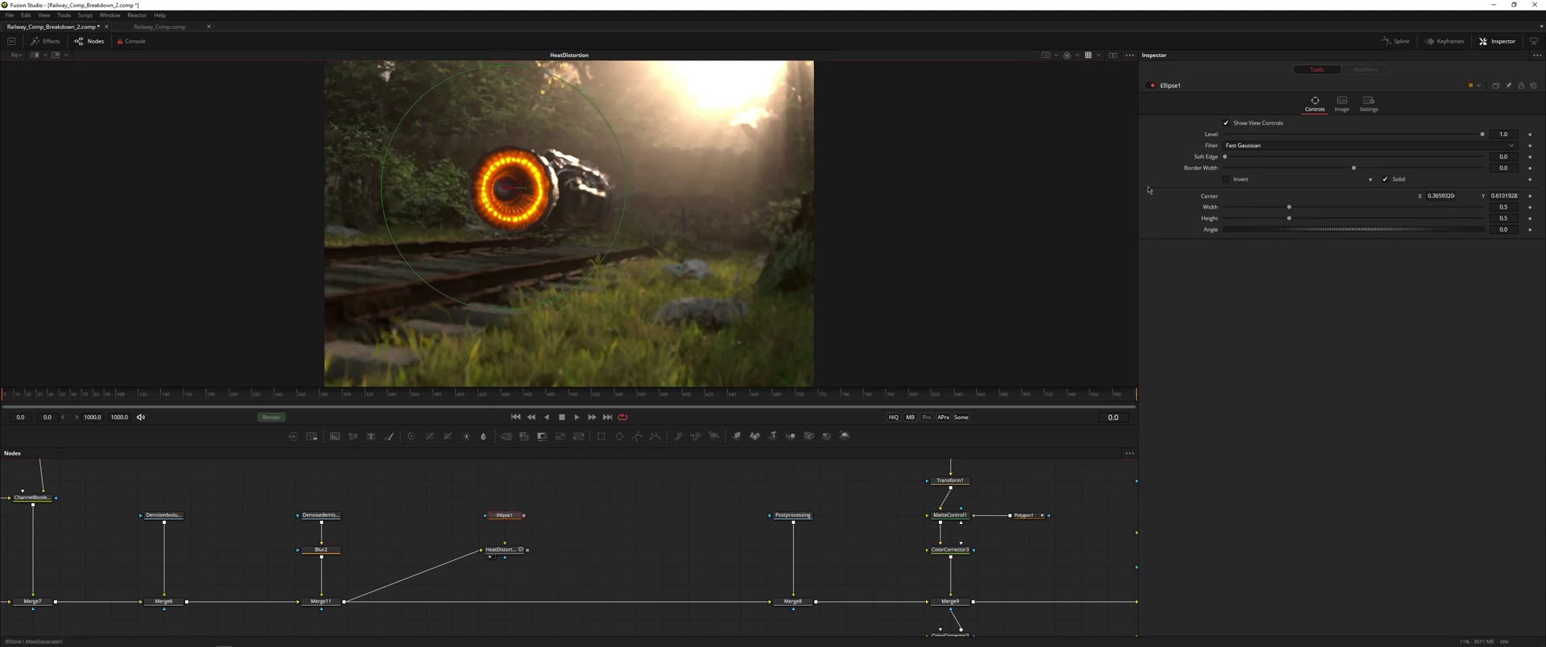
left_click_drag(1289, 208, 1283, 231)
left_click_drag(506, 188, 494, 185)
left_click_drag(1225, 157, 1247, 157)
Step: View the ellipse mask alone and adjust its soft edge to about 0.027 and border width to about -0.015
key("1")
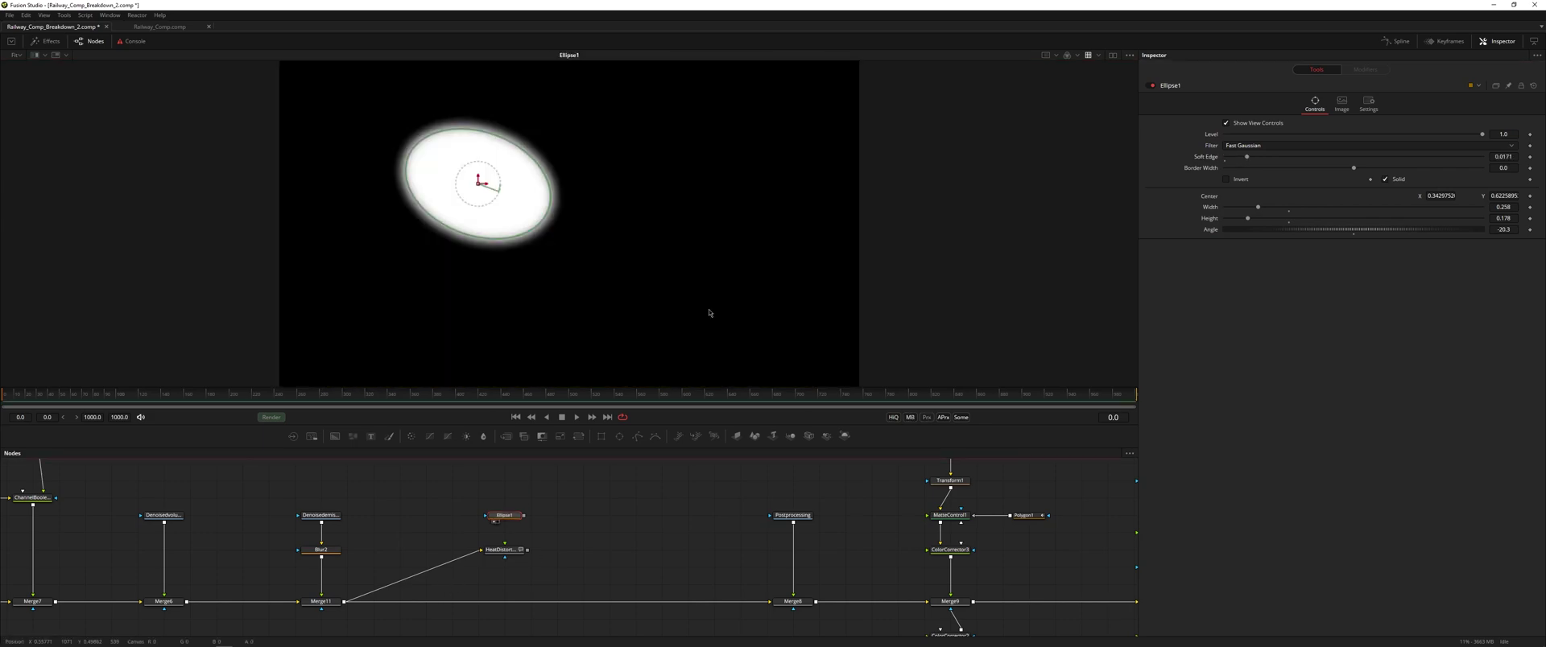
left_click_drag(1247, 157, 1259, 158)
left_click_drag(1356, 170, 1345, 171)
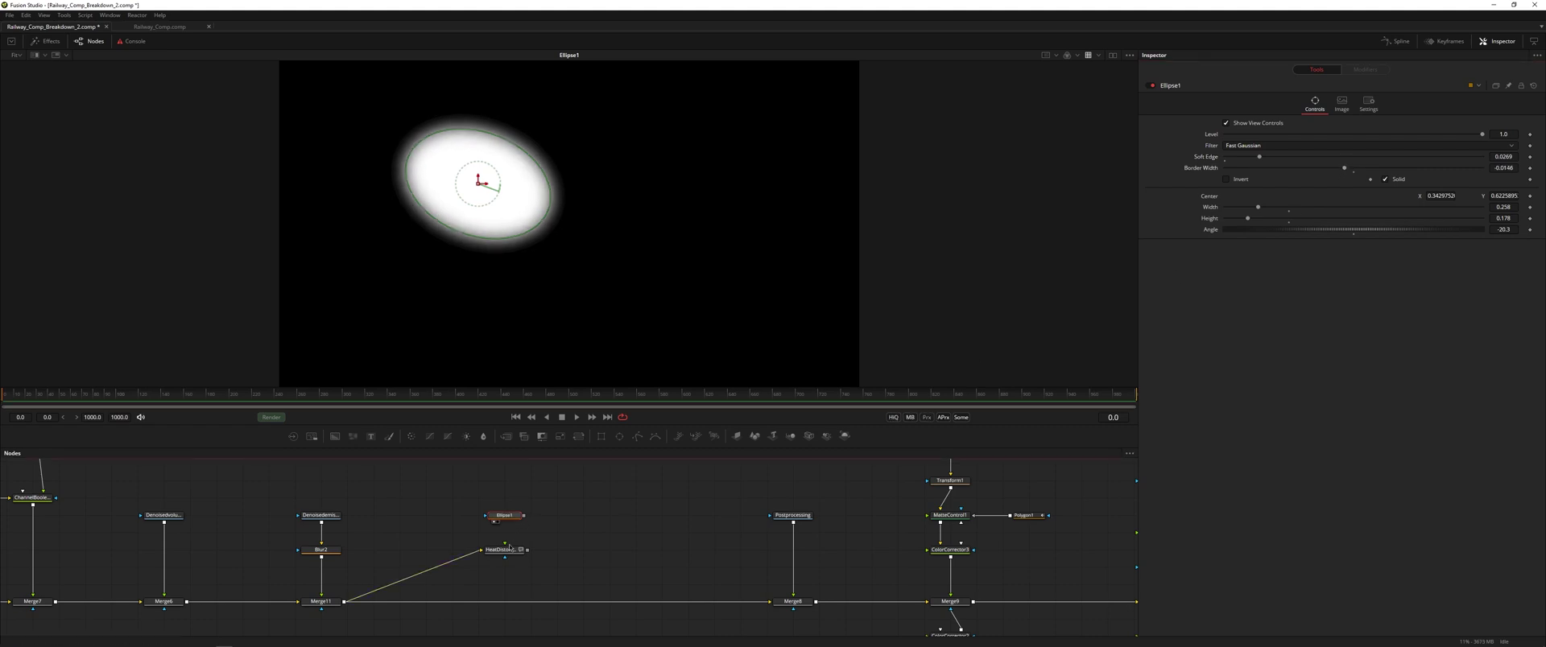
Step: Mask HeatDistortion with the ellipse, place it in line between Merge11 and Merge8, and view Merge10
left_click_drag(523, 516, 609, 323)
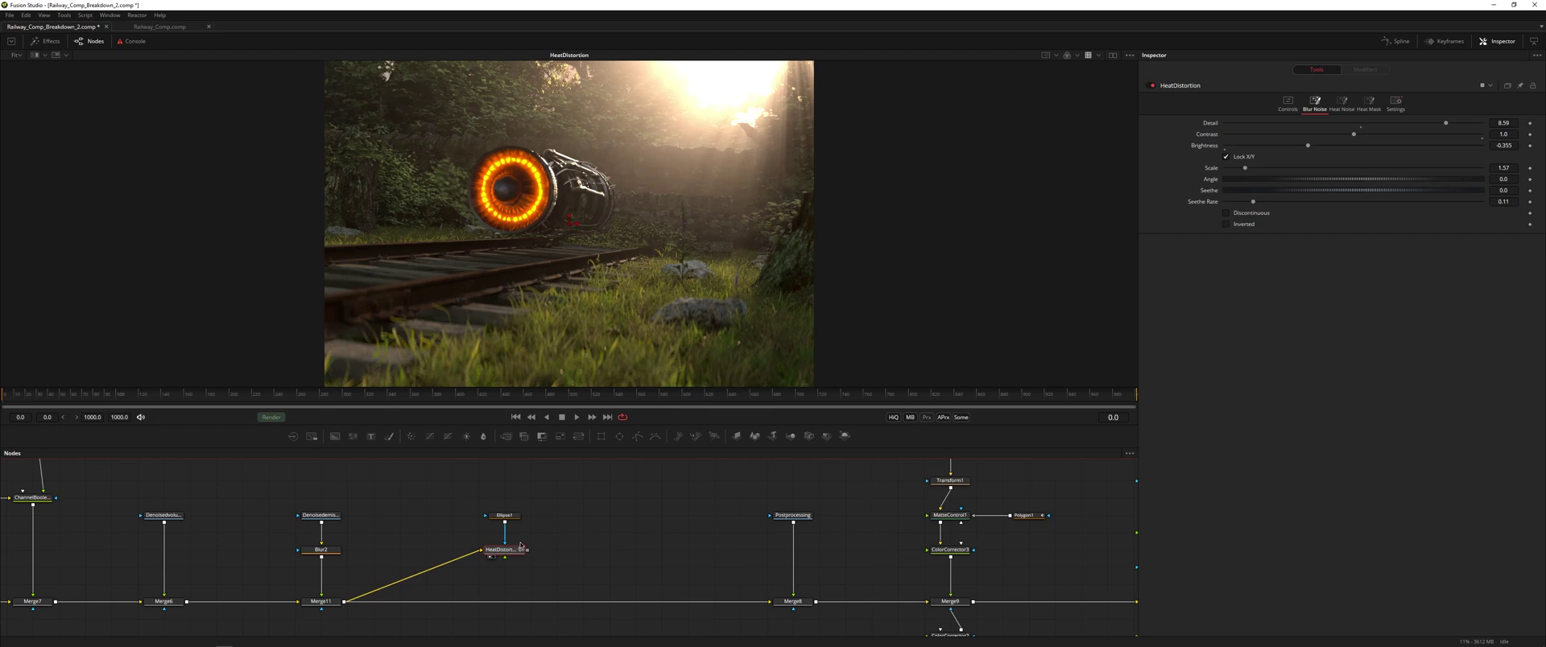
left_click_drag(527, 556, 781, 602)
left_click_drag(490, 505, 504, 602)
left_click(612, 571)
left_click_drag(1115, 558, 632, 552)
left_click(662, 602)
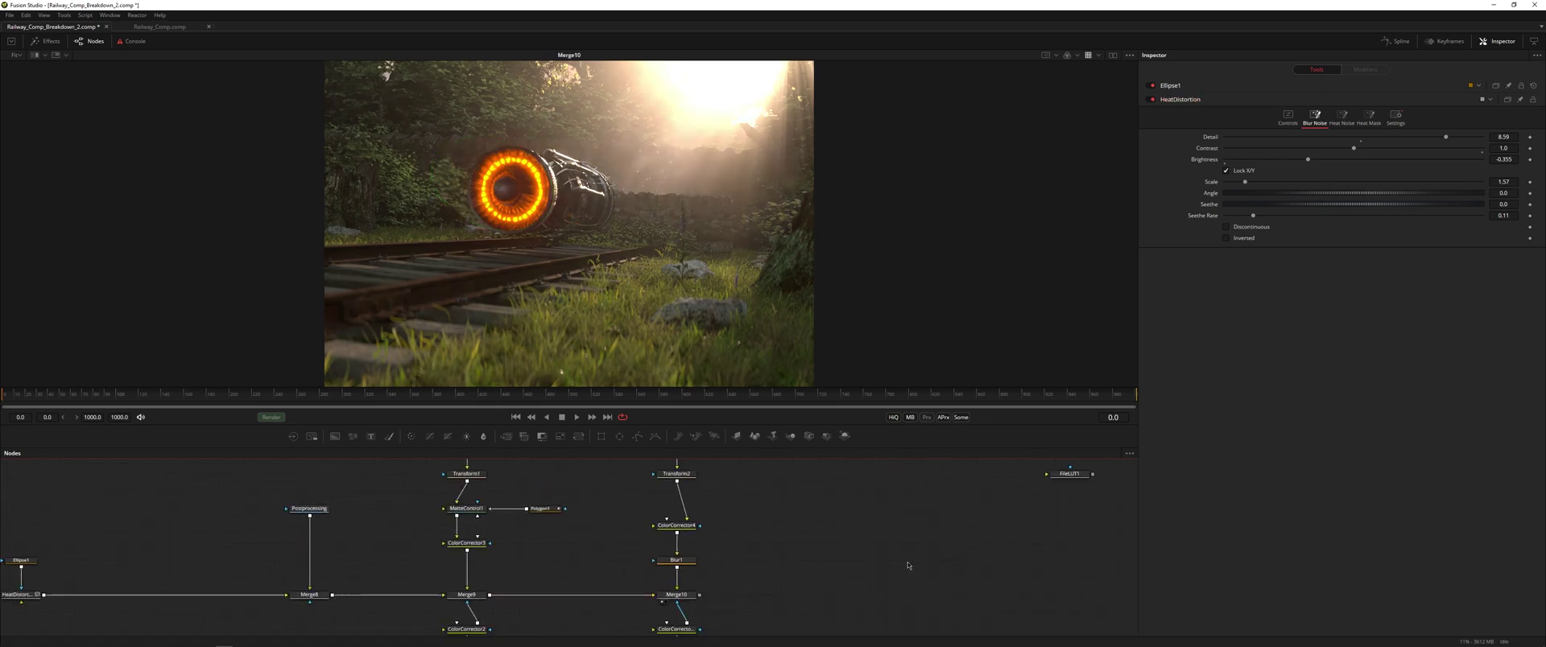
Step: Move the FileLUT1 node slightly down, nearer the level of the main merge line
scroll(626, 525, "right", 5)
scroll(640, 515, "down", 3)
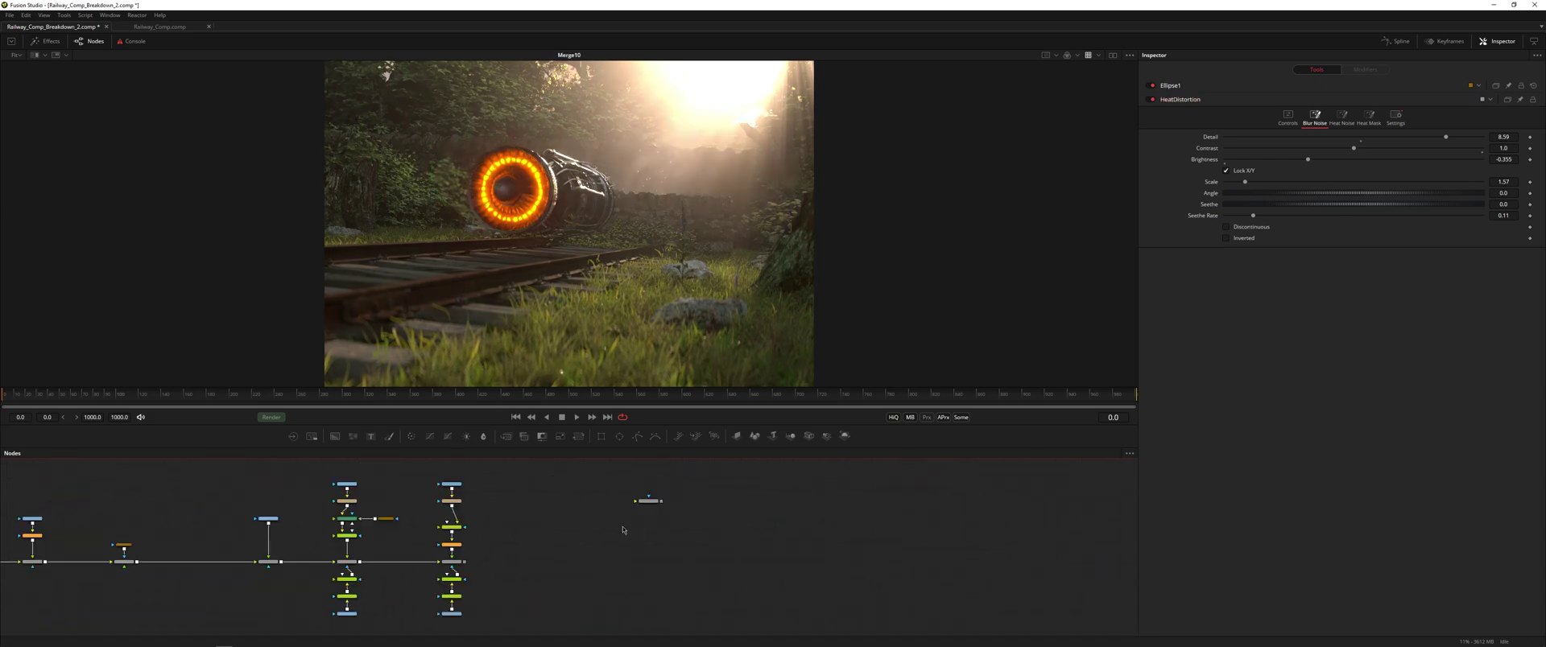
mouse_move(653, 503)
left_mouse_down()
mouse_move(602, 513)
mouse_move(615, 530)
mouse_move(654, 523)
left_mouse_up()
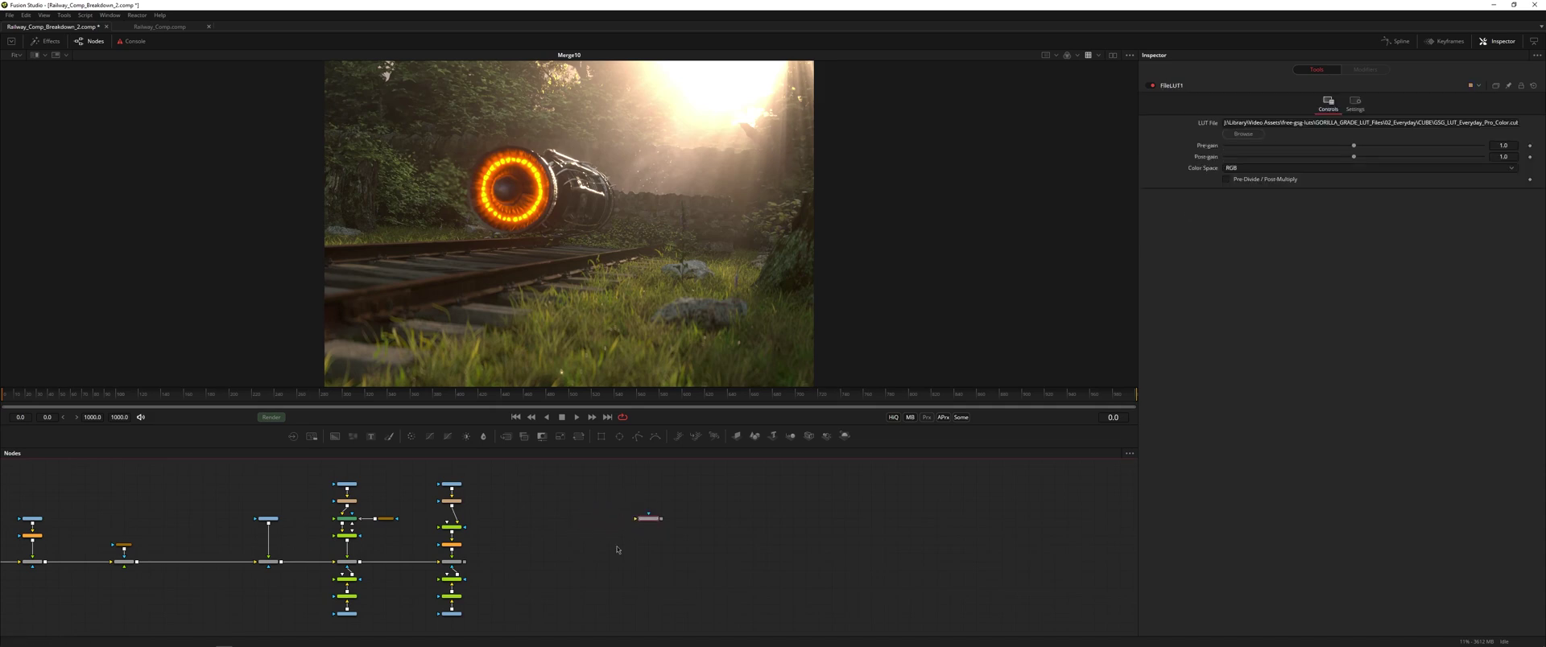
scroll(601, 547, "up", 3)
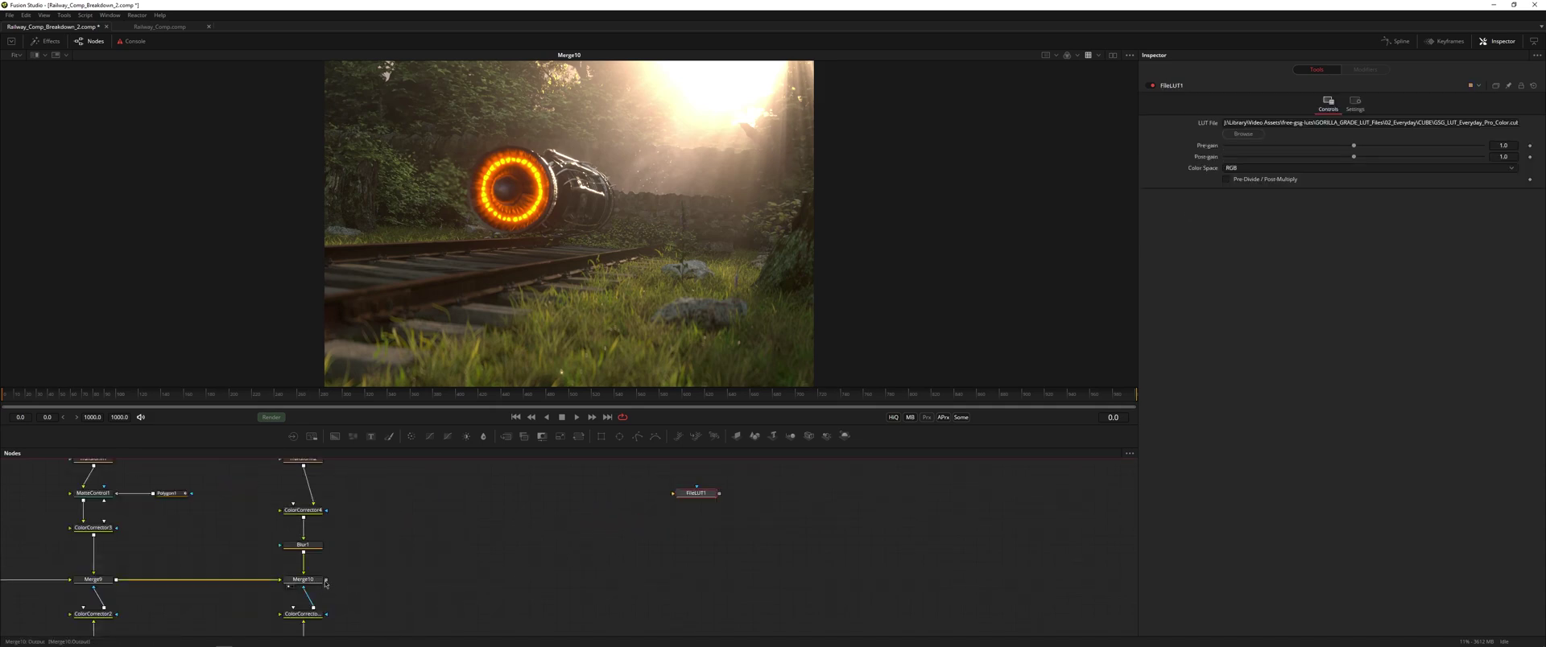
Step: Add a dot node after Merge10, feed it Merge10's output, and move FileLUT1 farther away to make room
key("shift+space")
type("lutpipe")
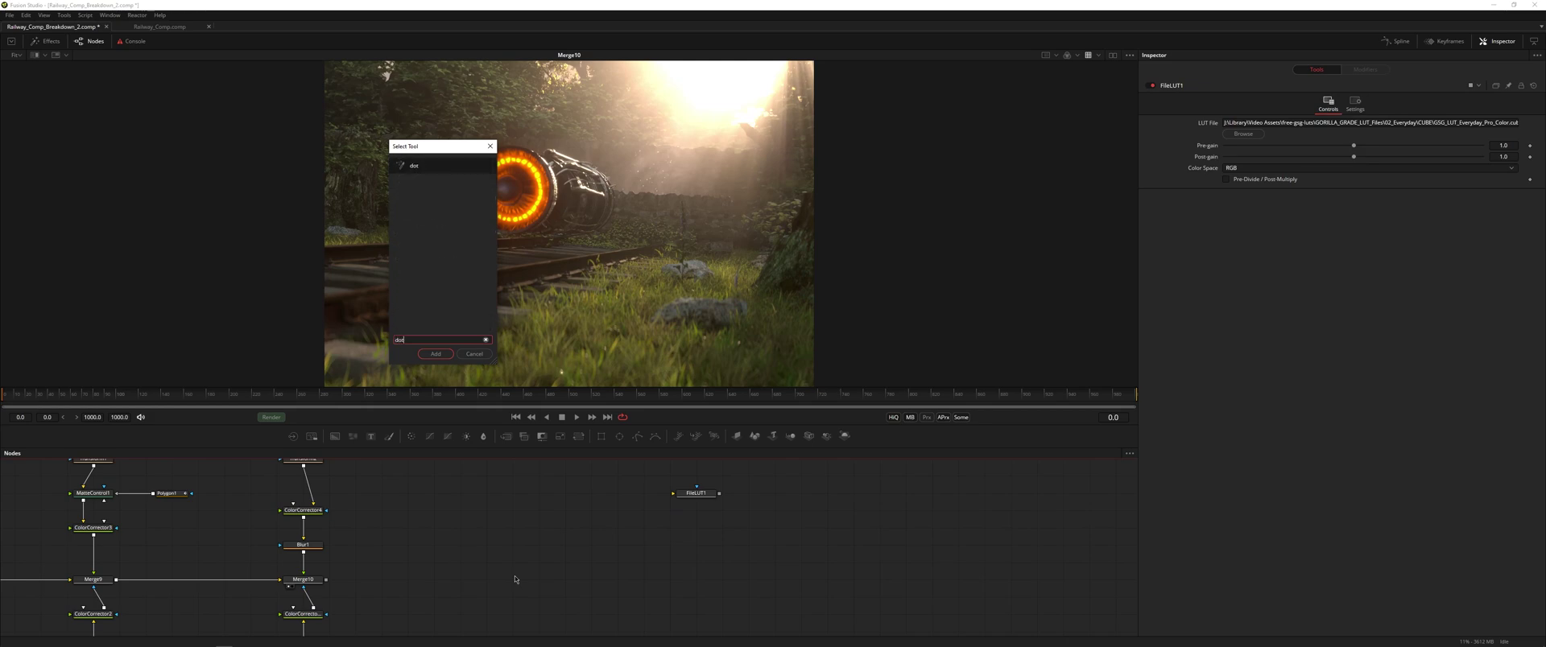
key("Return")
left_click_drag(326, 580, 513, 580)
left_click_drag(635, 563, 459, 566)
left_click_drag(505, 499, 1110, 485)
Step: Add a Channel Booleans node after the dot, connect the dot to its background input, and view it
key("shift+space")
type("chan")
key("Down")
key("Down")
key("Return")
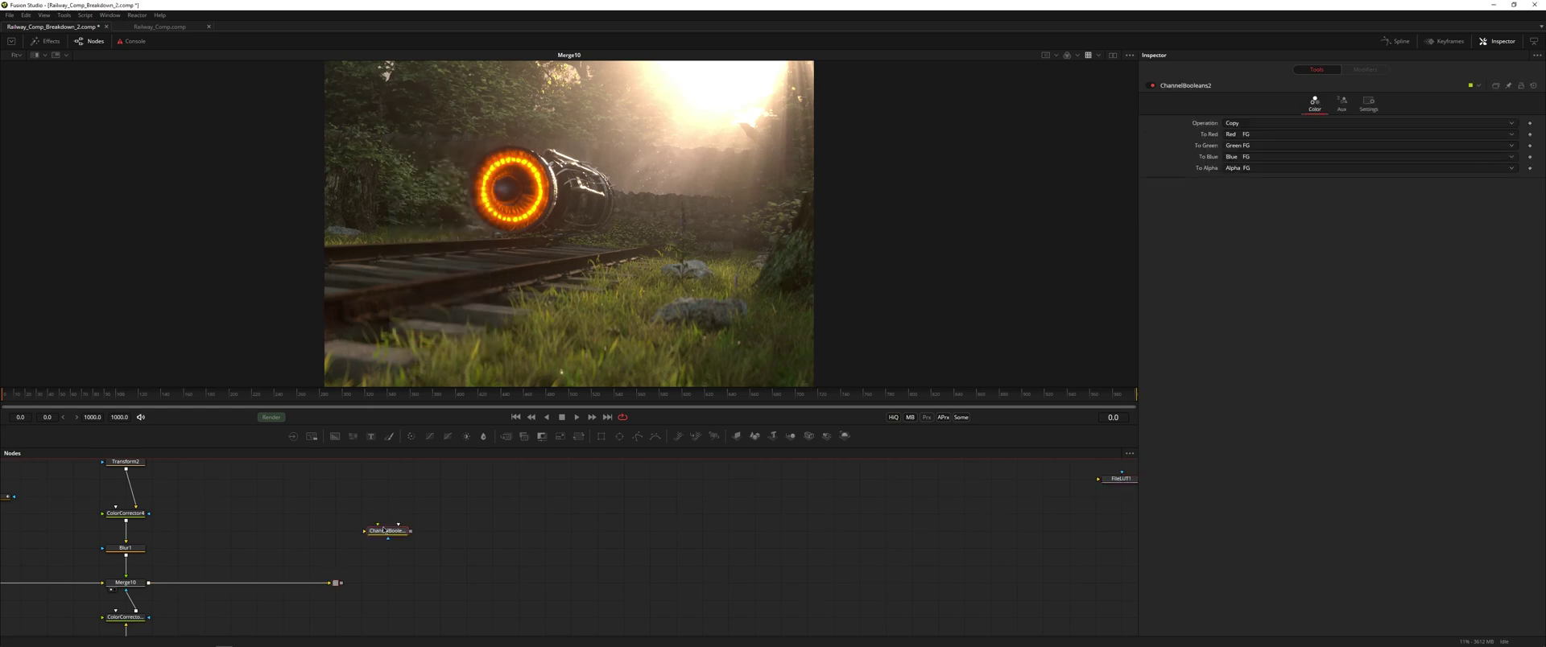
left_click_drag(388, 534, 414, 551)
left_click_drag(413, 550, 389, 585)
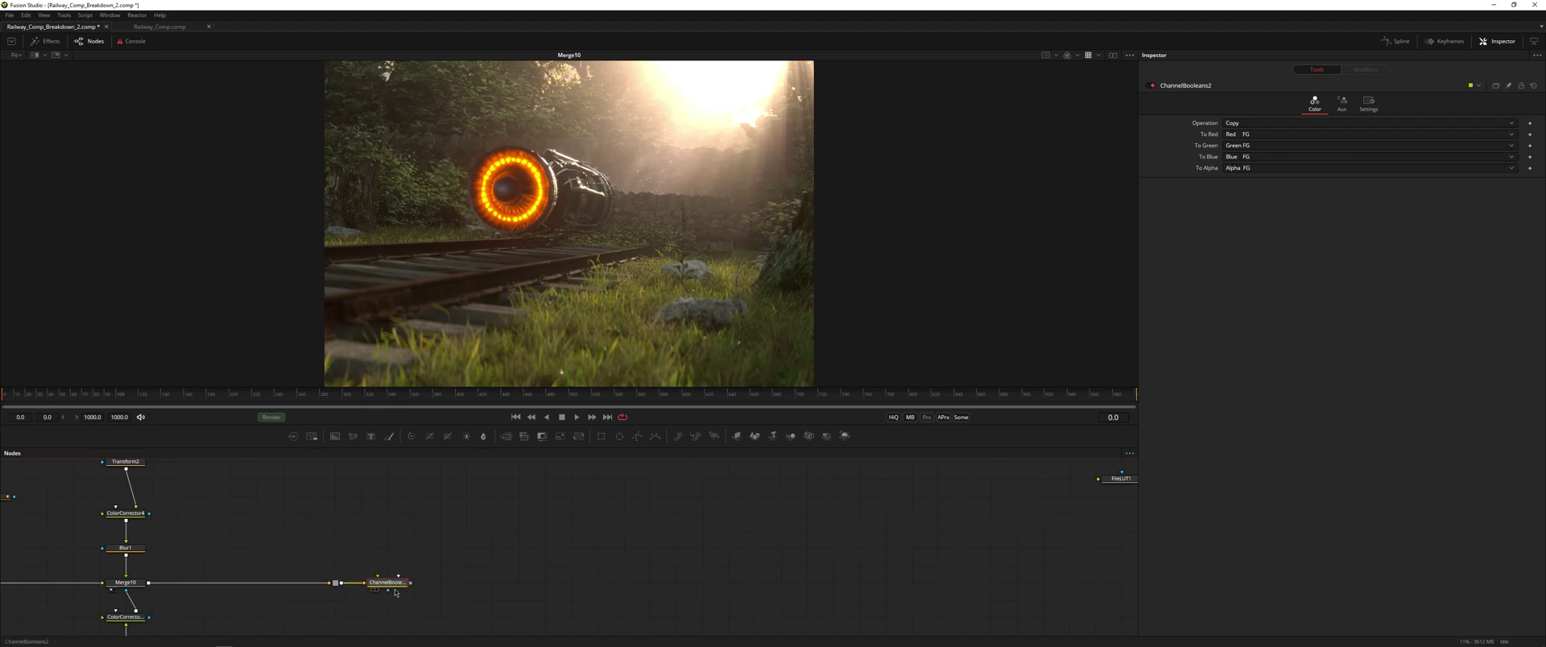
key("1")
Step: Isolate the red channel in Channel Booleans with To Red as Red BG and To Green and To Blue as Black
left_click(1258, 135)
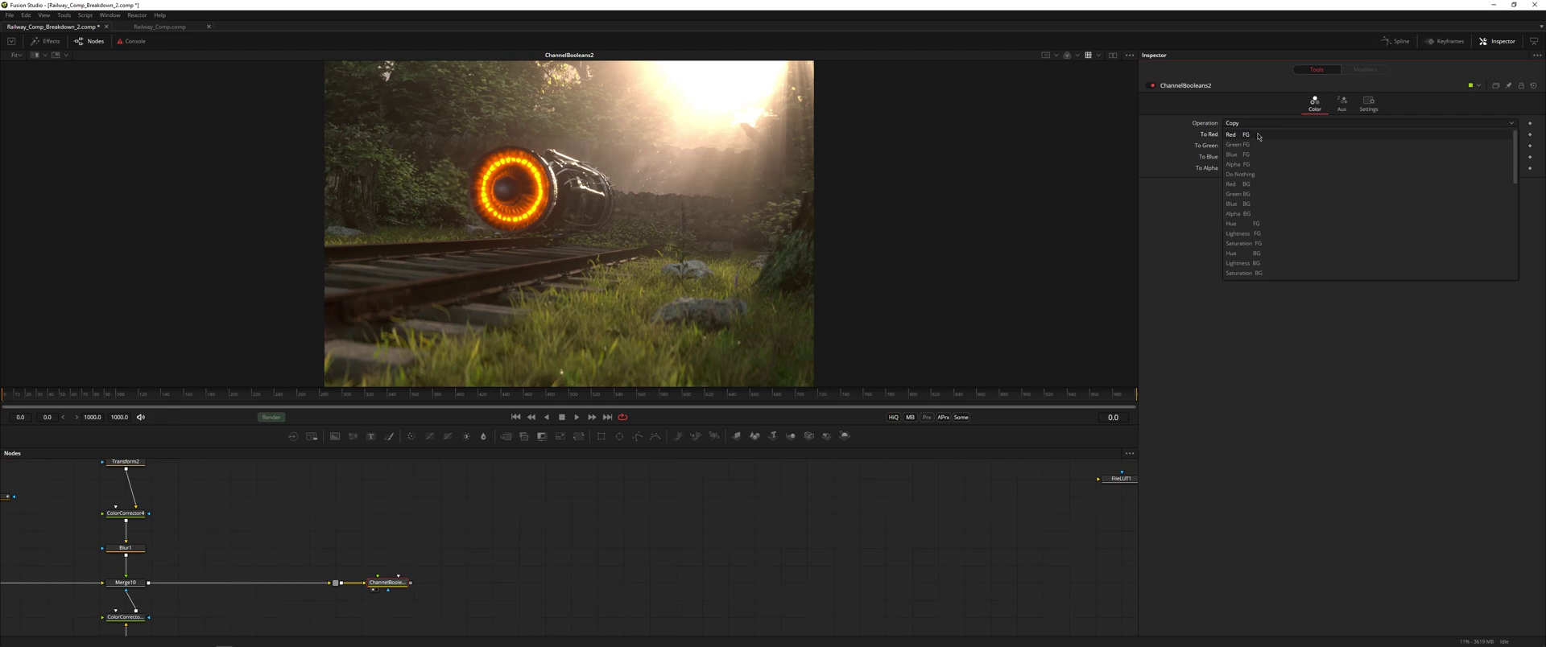
scroll(1286, 256, "down", 3)
scroll(1263, 196, "up", 3)
left_click(1276, 173)
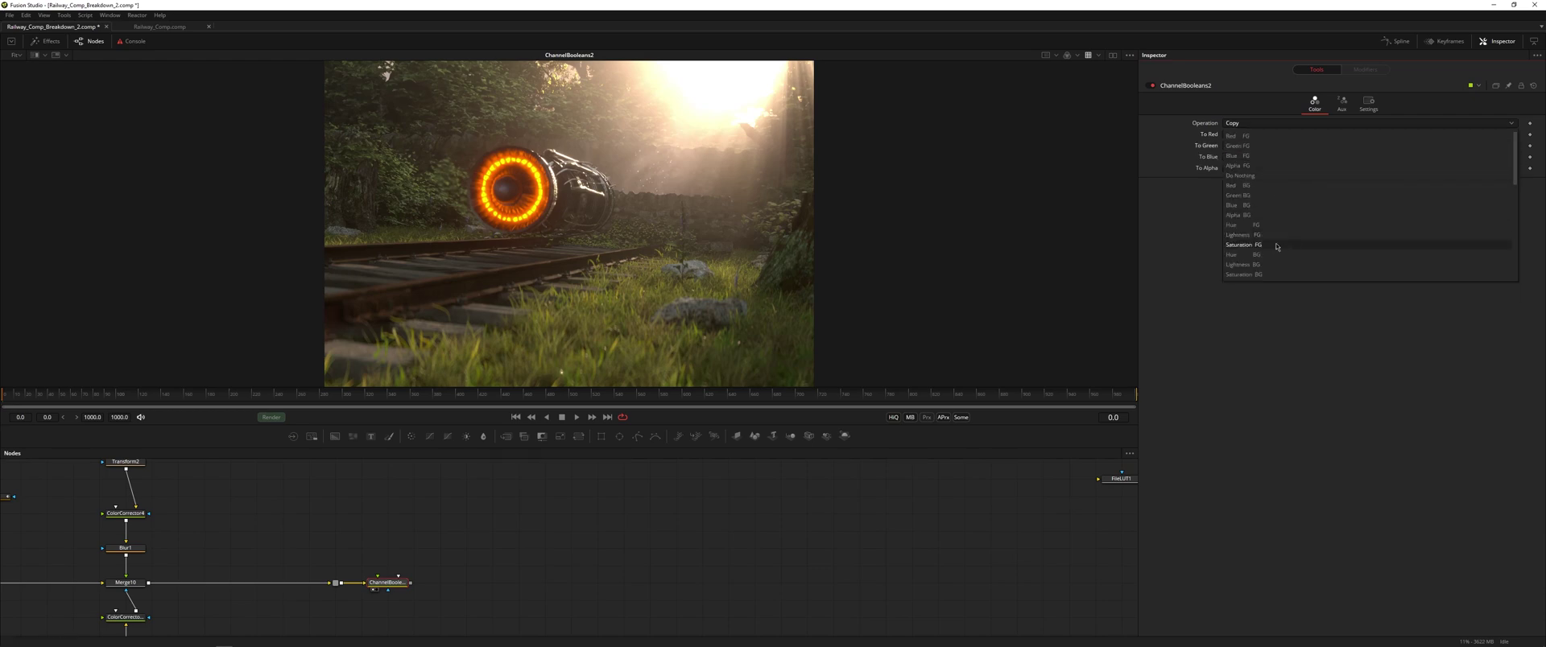
scroll(1270, 264, "down", 2)
left_click(1256, 223)
left_click(1254, 156)
left_click(1251, 232)
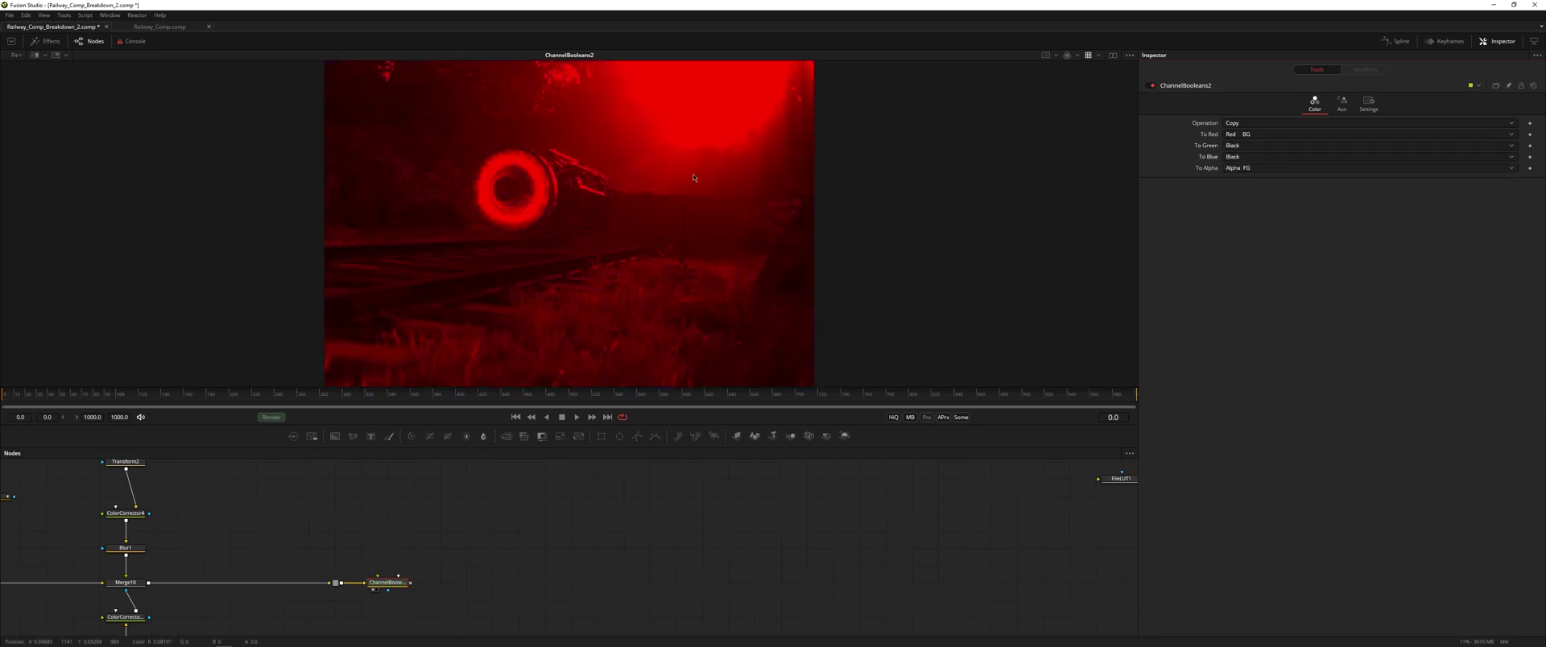
Step: Duplicate Channel Booleans, feed it from the dot, set To Red to Black and To Green to Green BG, and view it
left_click_drag(393, 583, 393, 548, "ctrl")
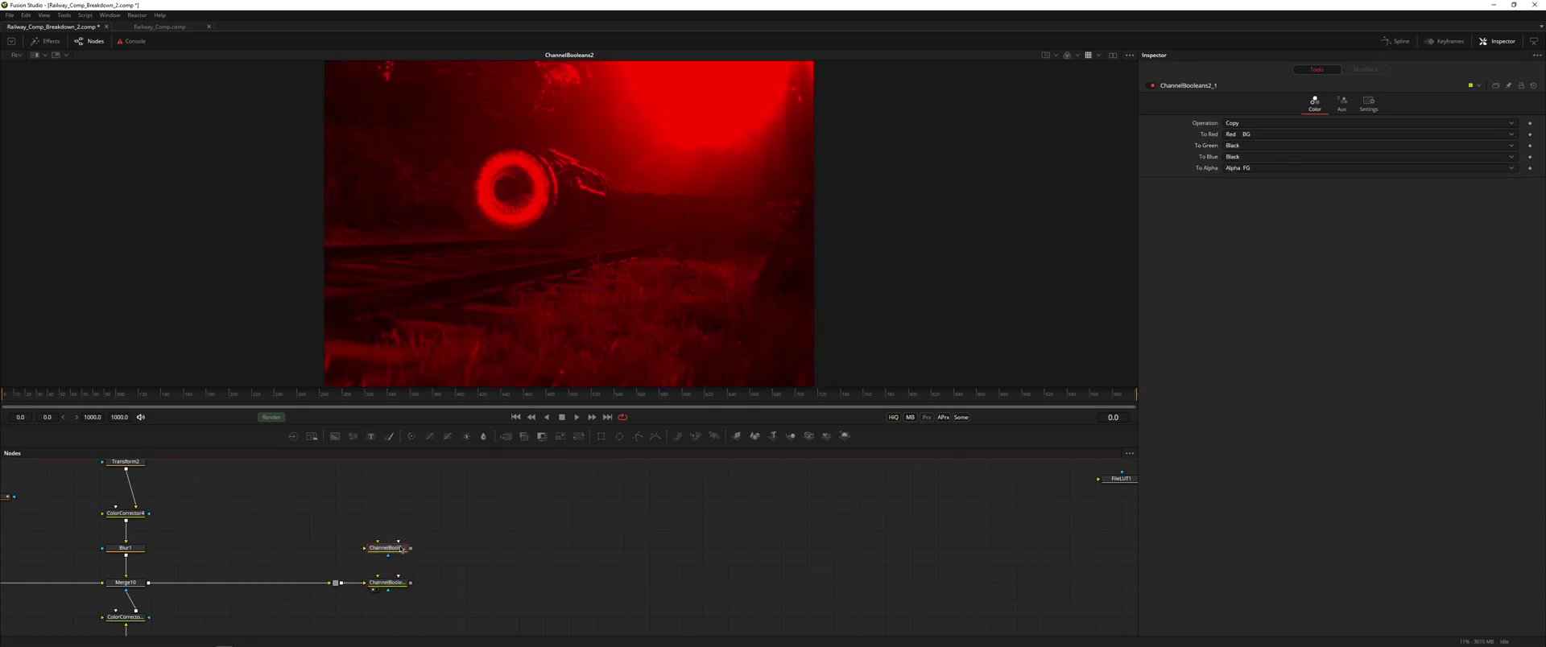
left_click_drag(341, 583, 380, 547)
left_click(1262, 135)
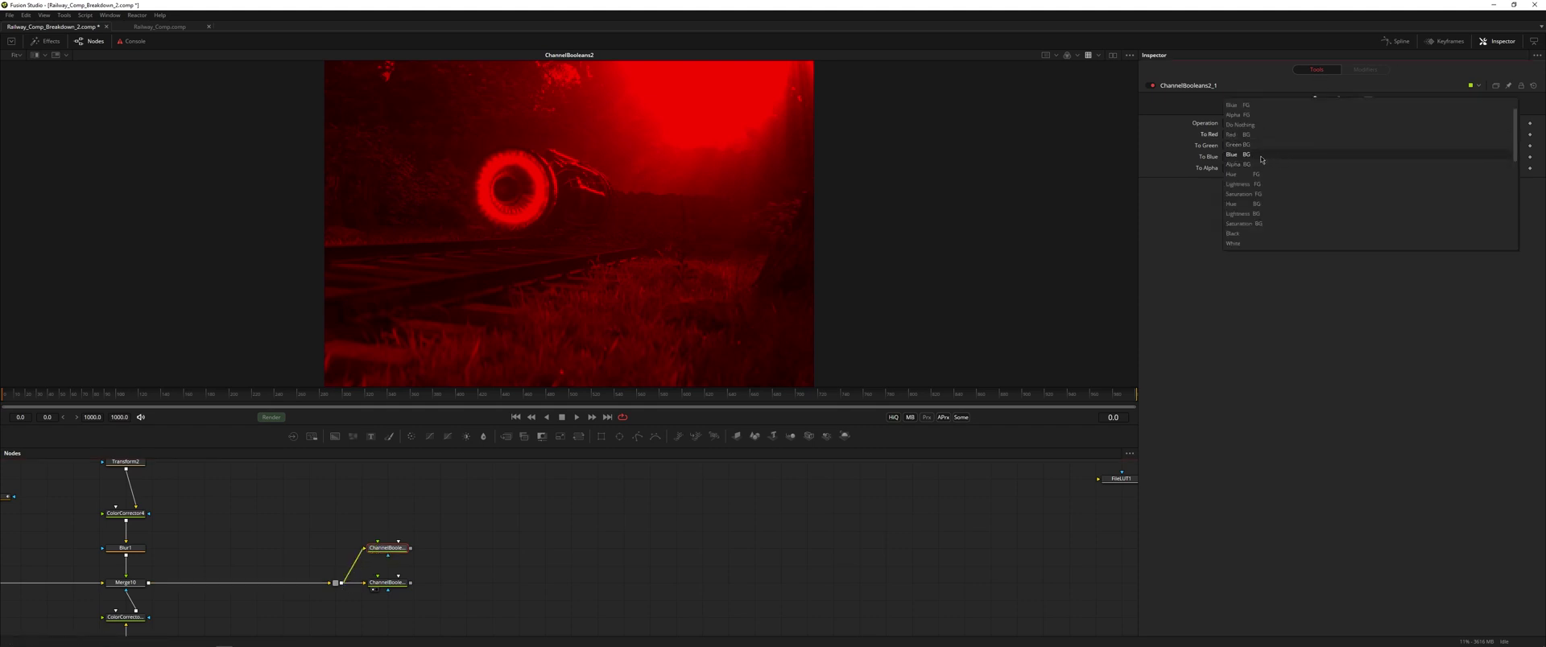
left_click(1259, 224)
left_click(1272, 134)
left_click(1257, 145)
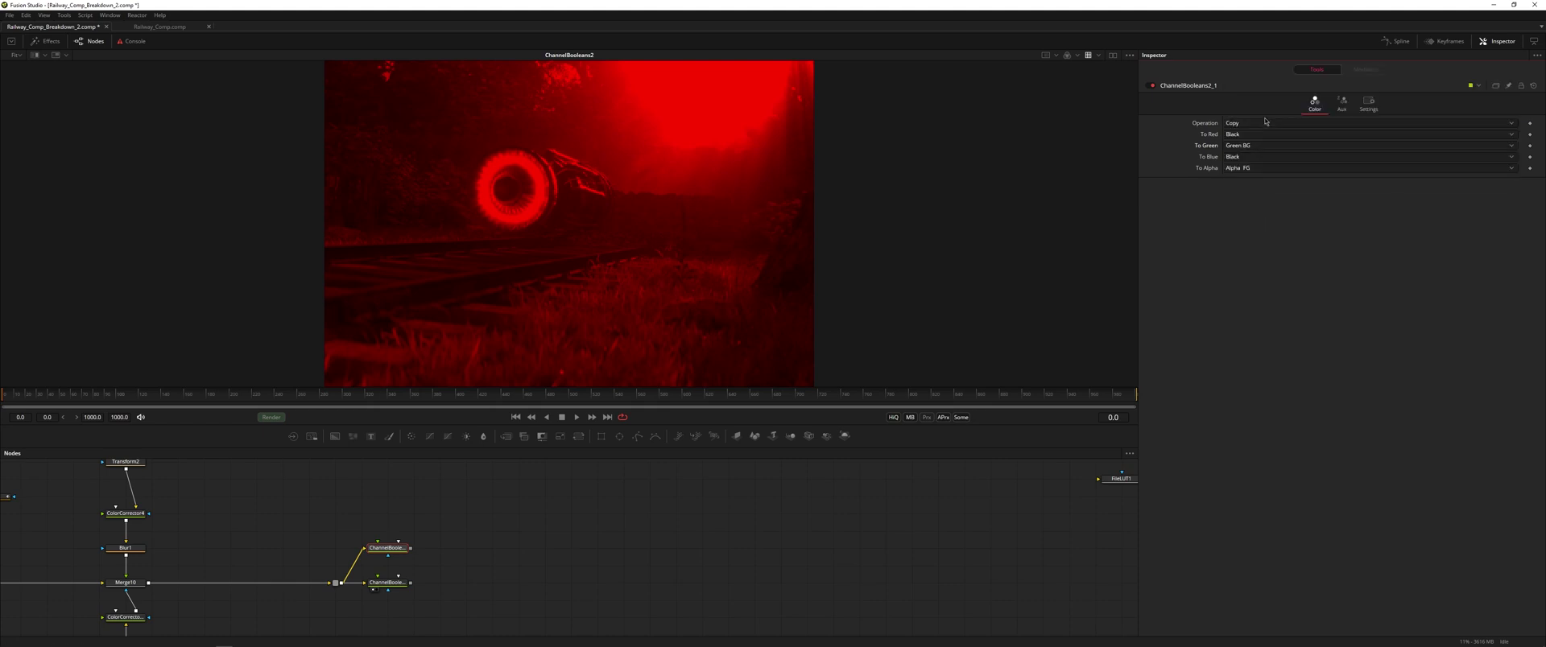
key("1")
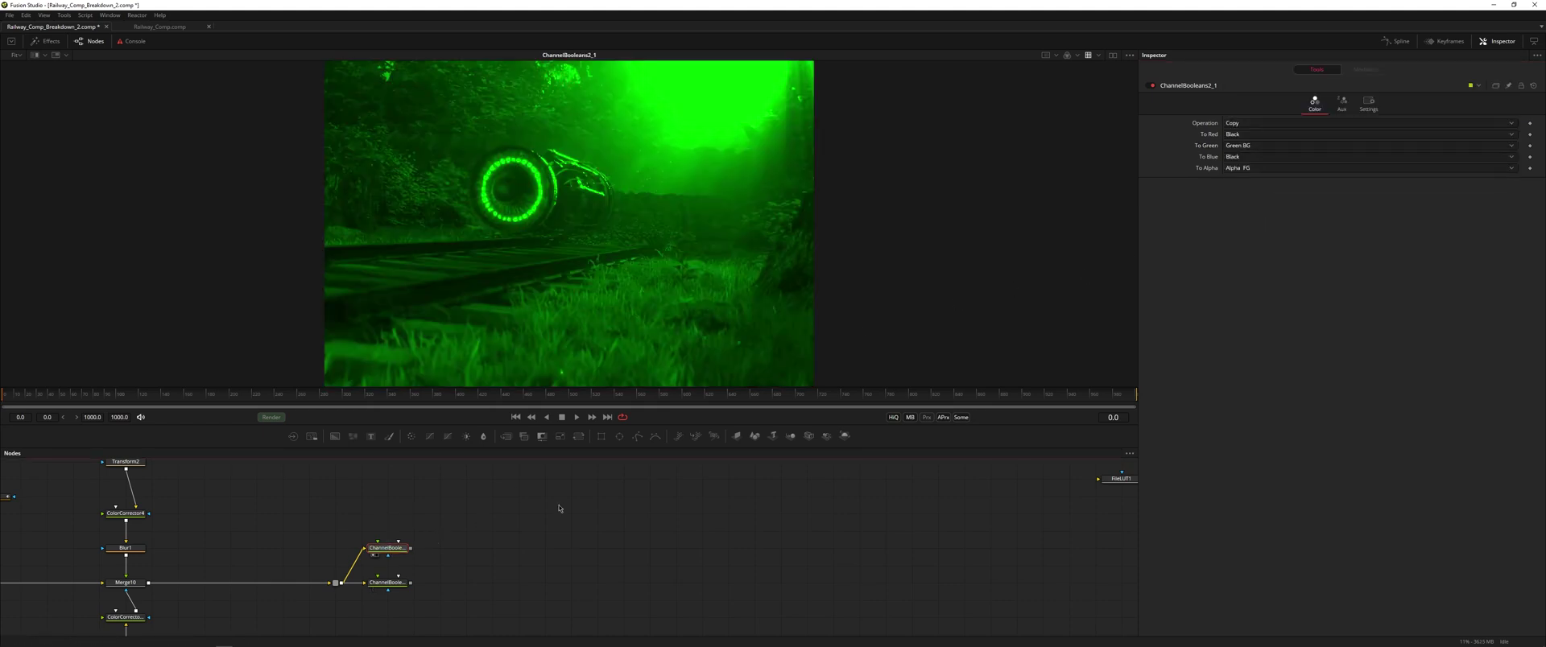
Step: Create a third Channel Booleans fed from the dot, with To Green as Black and To Blue as Blue BG, then check the other channel nodes
key("ctrl+v")
left_click_drag(368, 541, 364, 513)
key("1")
left_click(1247, 147)
left_click(1261, 233)
left_click(1249, 159)
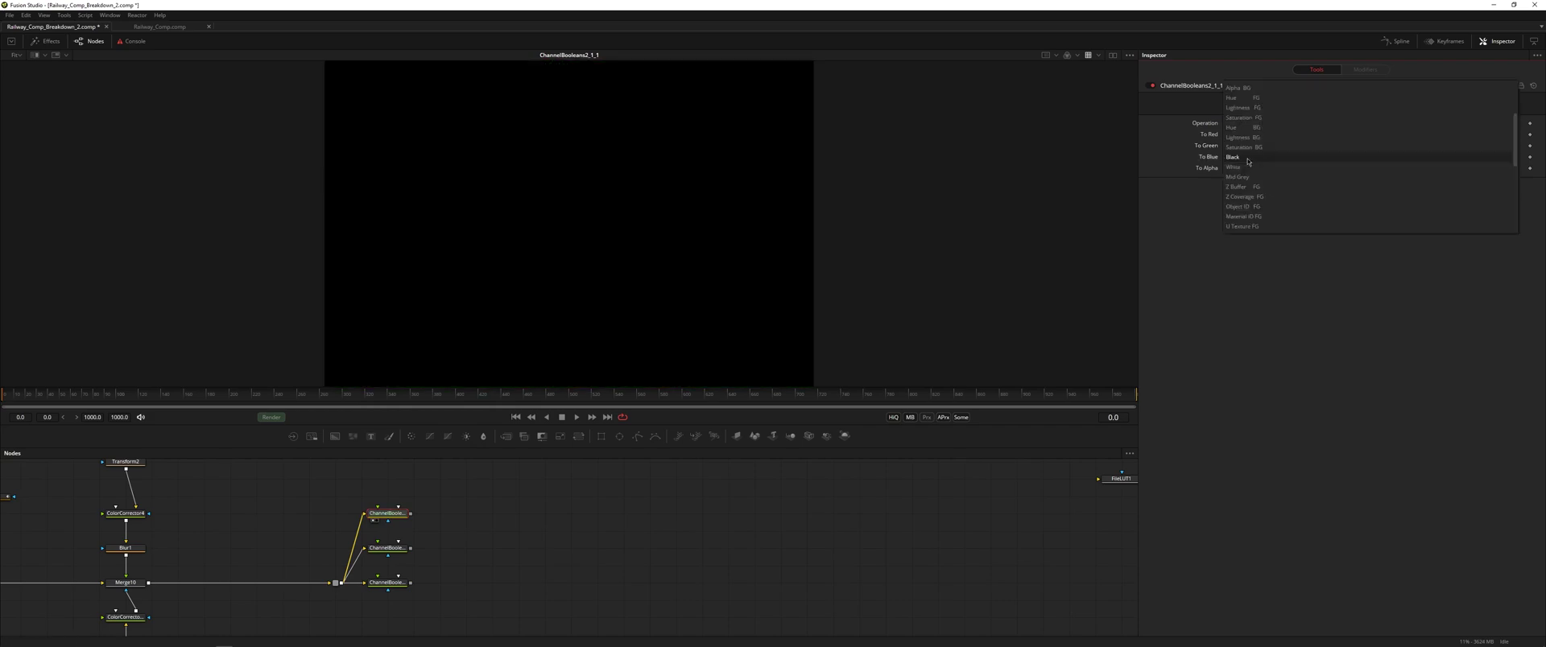
scroll(1261, 115, "up", 1)
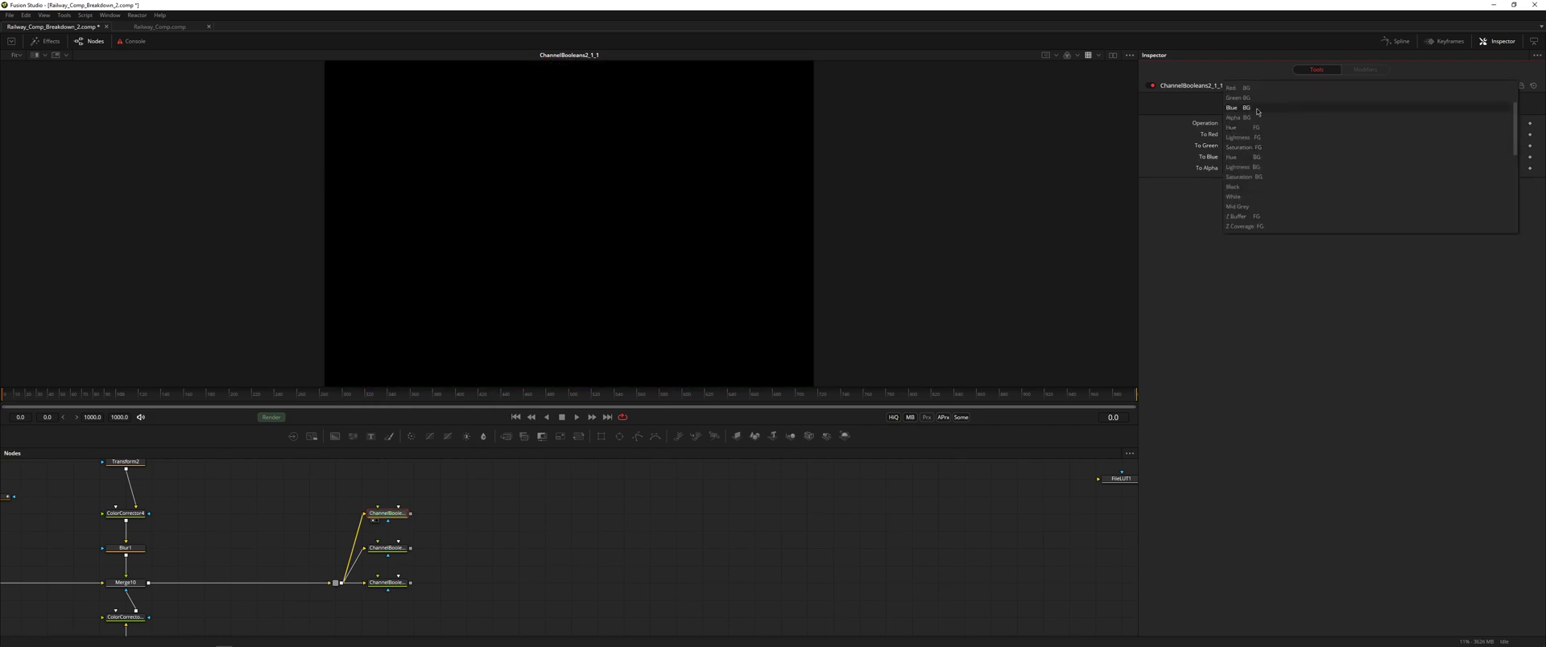
left_click(1258, 109)
left_click(374, 556)
left_click(374, 591)
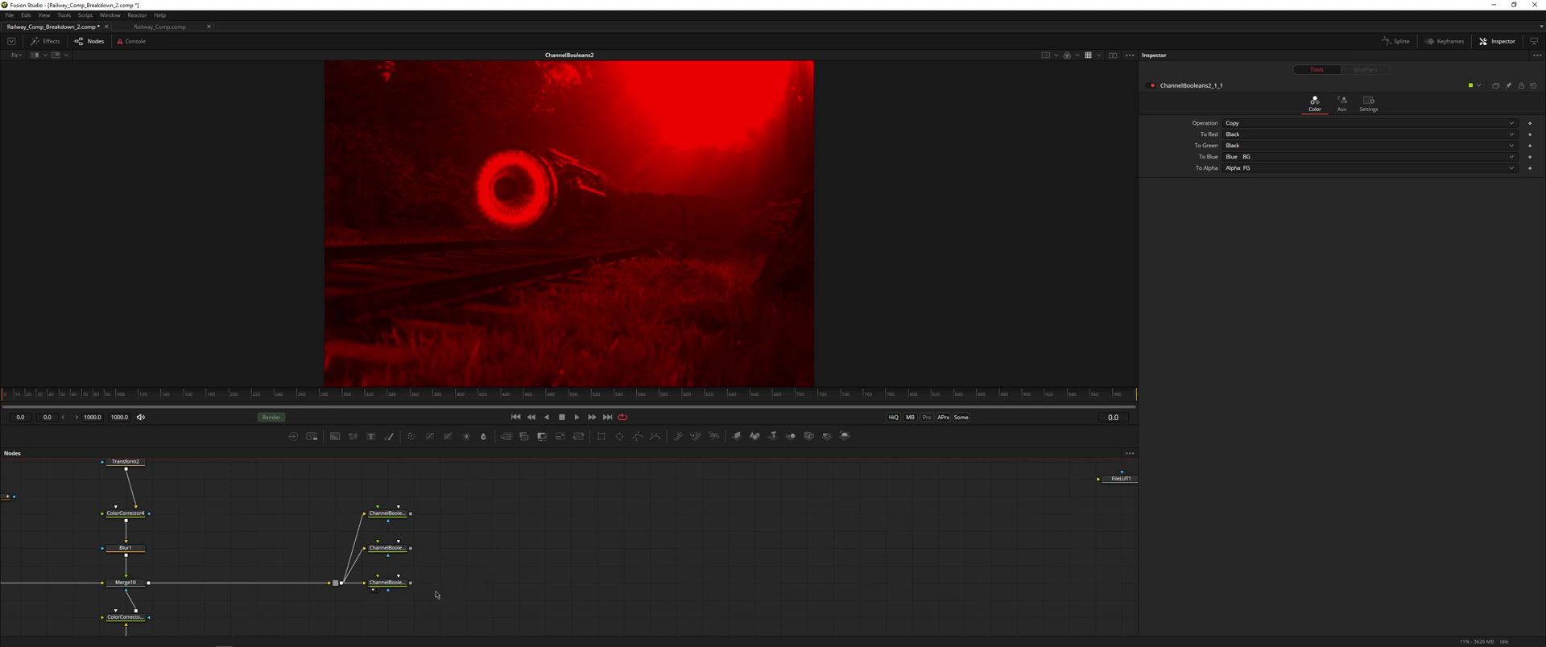
Step: Merge the blue-channel node over the green-channel node, route the blue connection through a corner point, and view the merge
left_click_drag(411, 514, 513, 552)
left_click(451, 529, "alt")
left_click(548, 552)
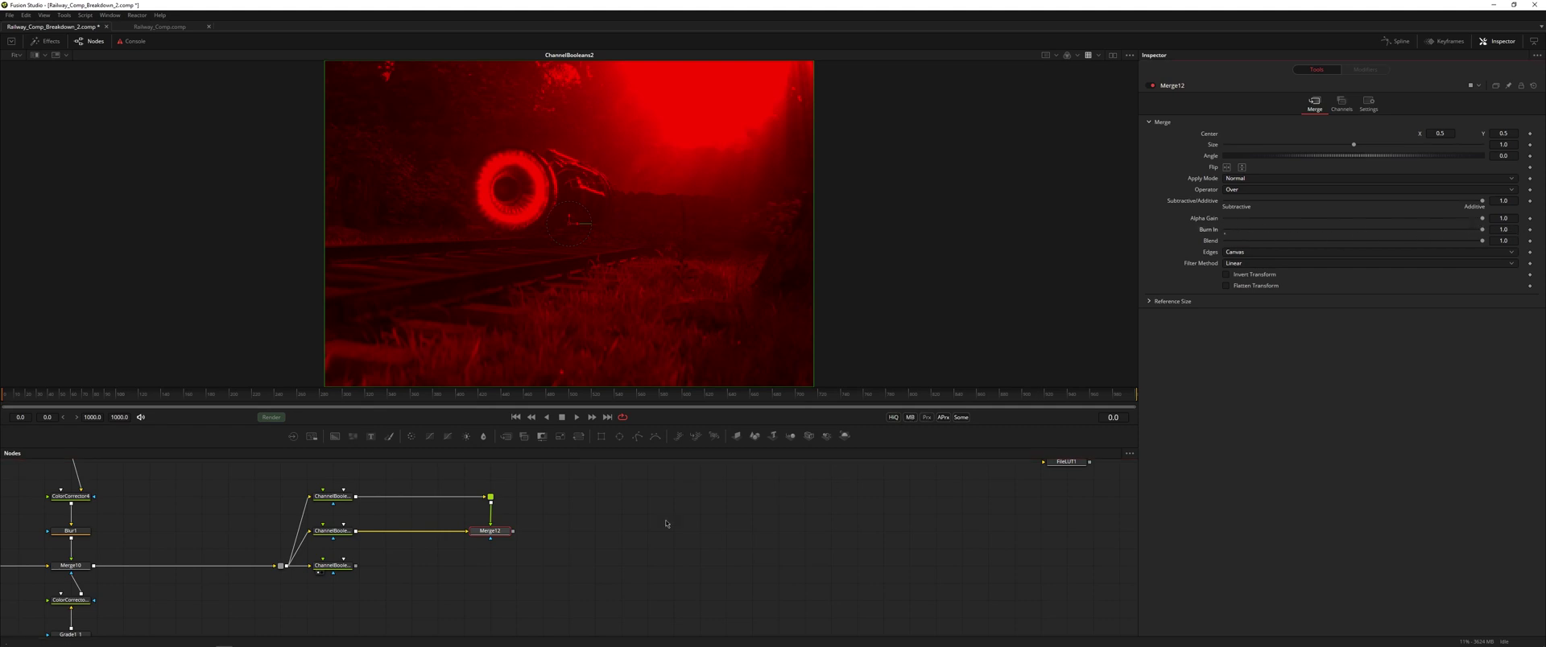
left_click(499, 535)
key("1")
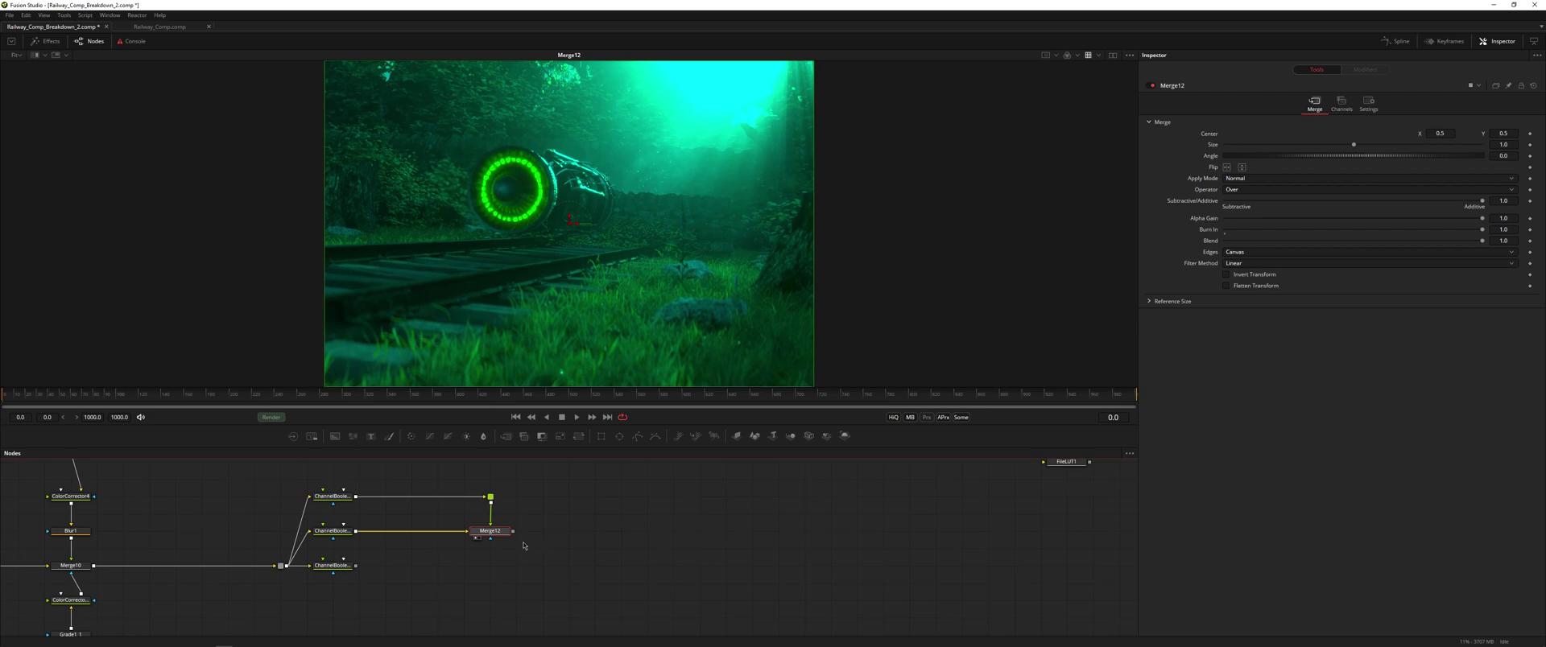
Step: Merge the green-blue merge with the red-channel node, view the result and set its Burn-In to 1.0
left_click_drag(513, 532, 356, 566)
key("1")
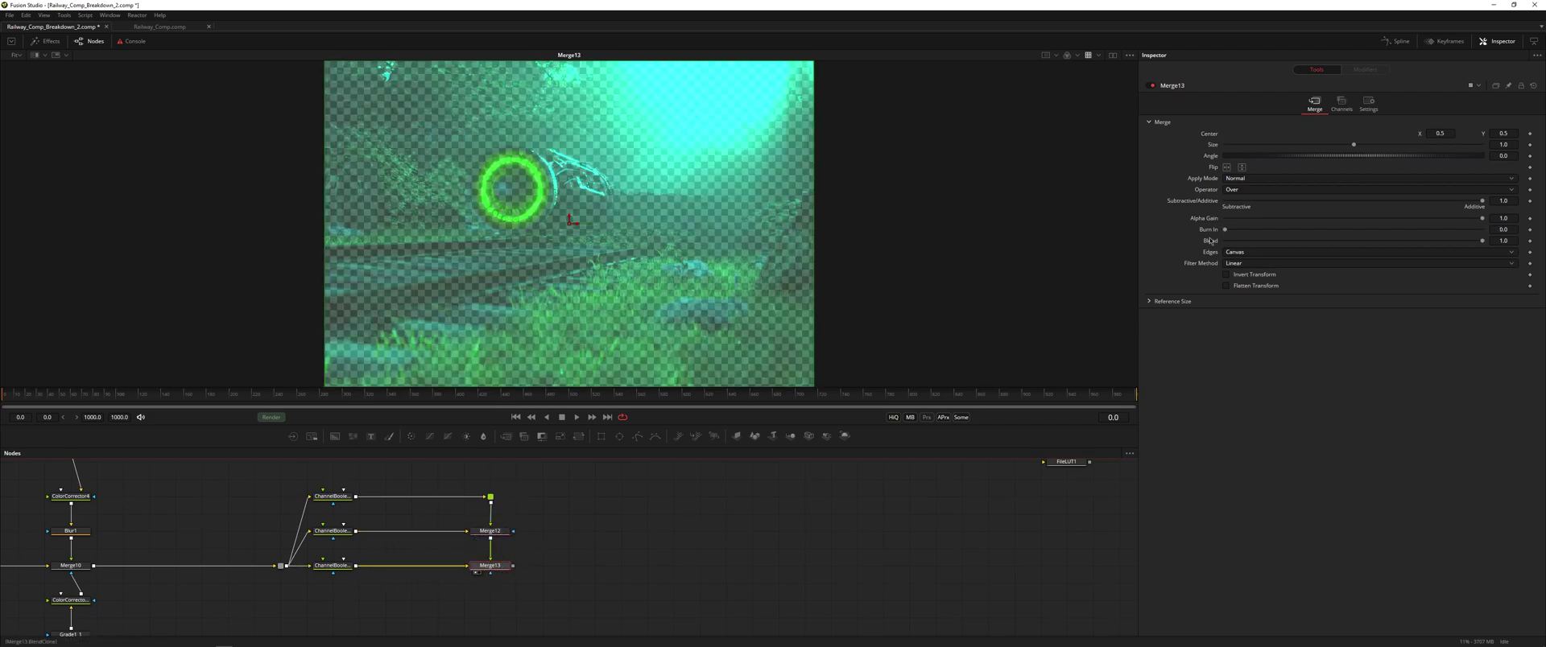
left_click_drag(1225, 231, 1482, 230)
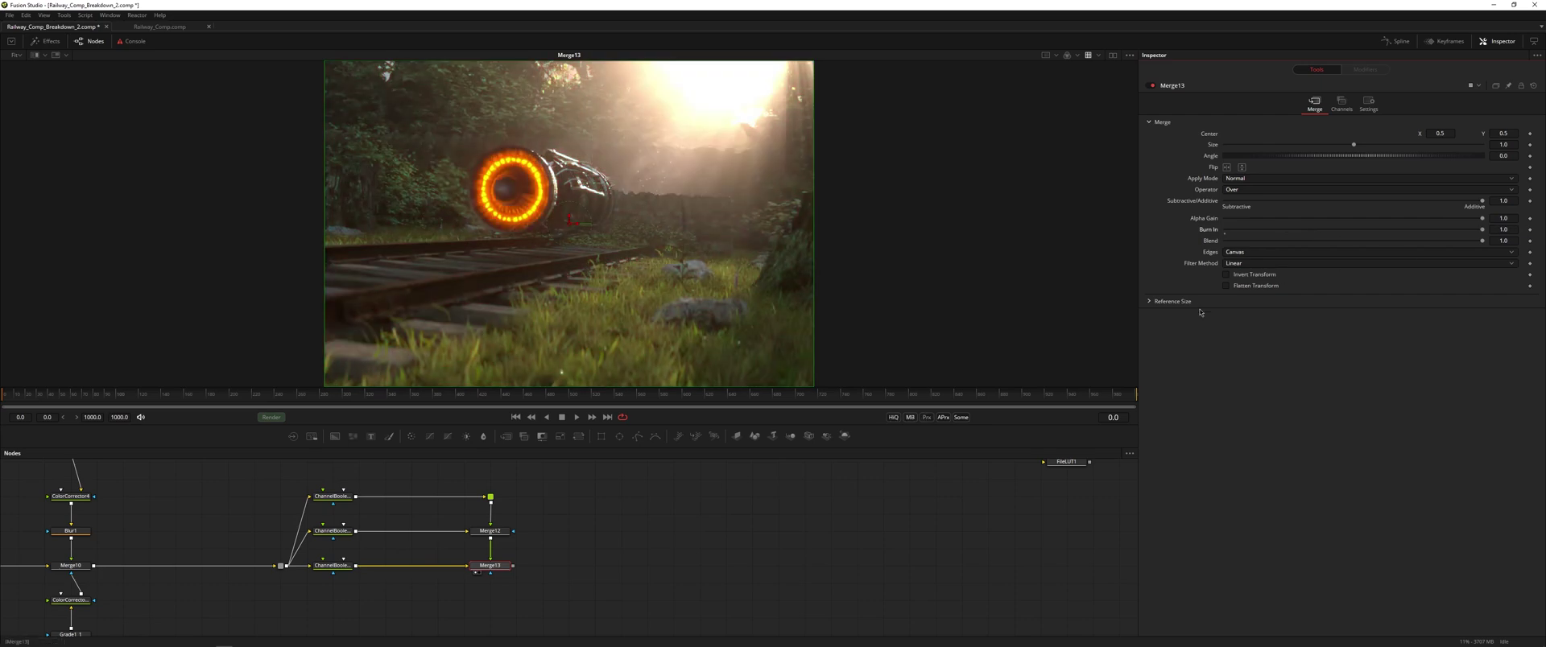
Step: Compare the recombined RGB image with the original merge, examining the grass and rock near the frame's edge
left_click_drag(70, 566, 459, 347)
key("1")
left_click(448, 600)
left_click_drag(557, 601, 446, 477)
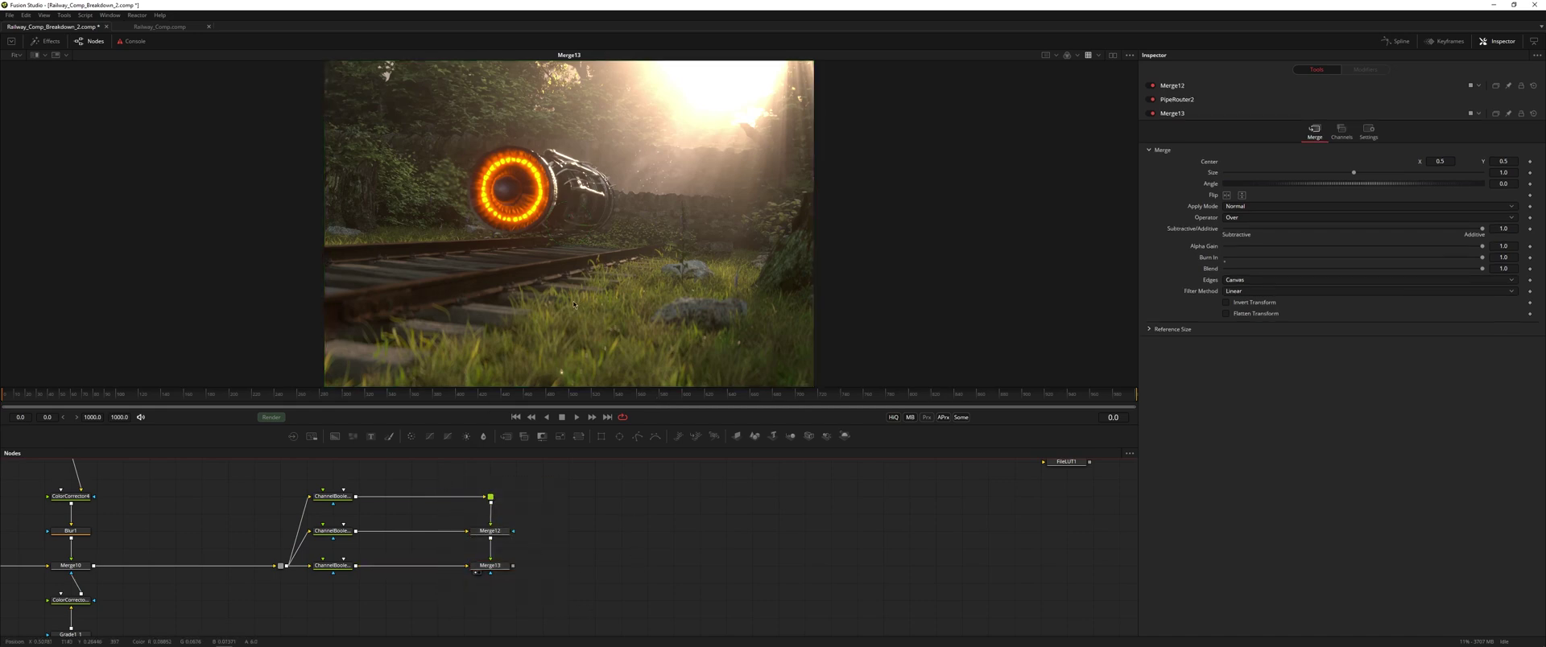
left_click_drag(815, 370, 717, 290)
scroll(717, 289, "up", 5)
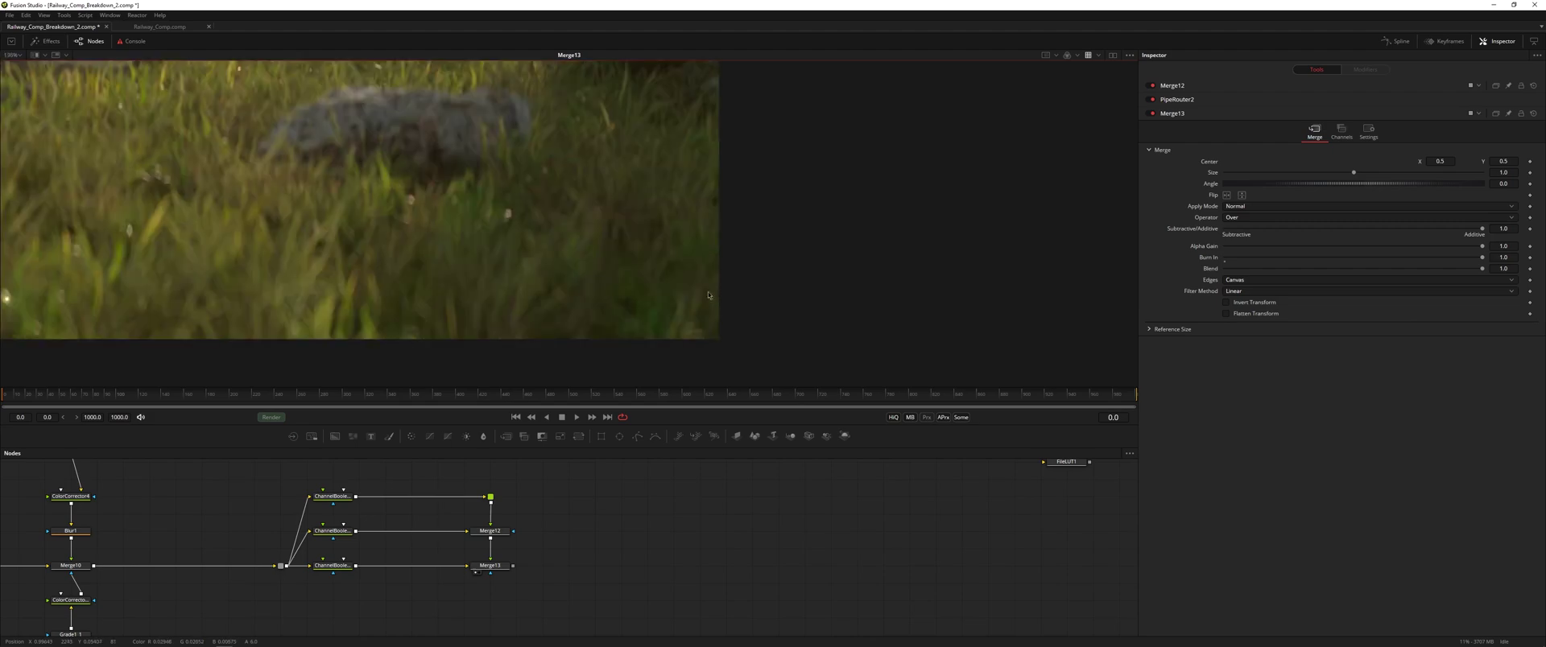
mouse_move(671, 215)
left_mouse_down()
mouse_move(688, 255)
mouse_move(672, 220)
left_mouse_up()
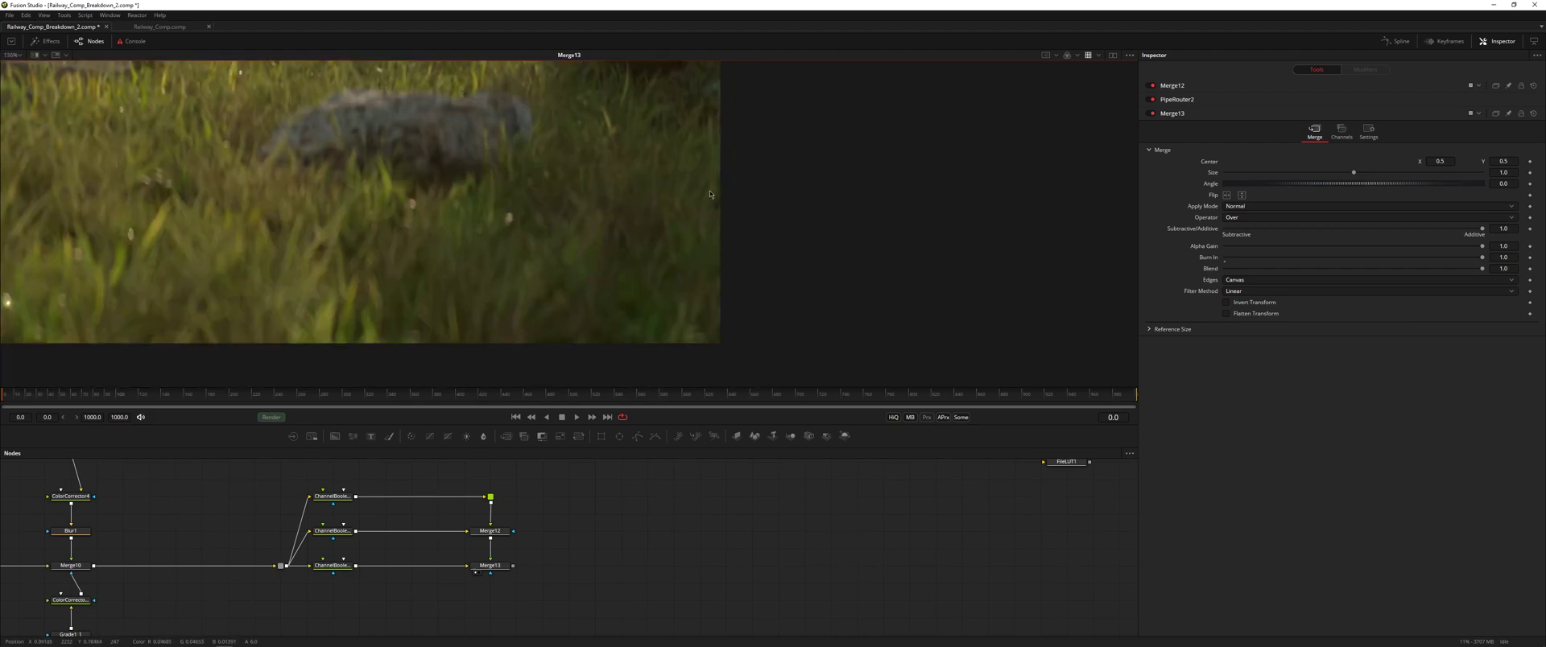
left_click_drag(547, 273, 547, 247)
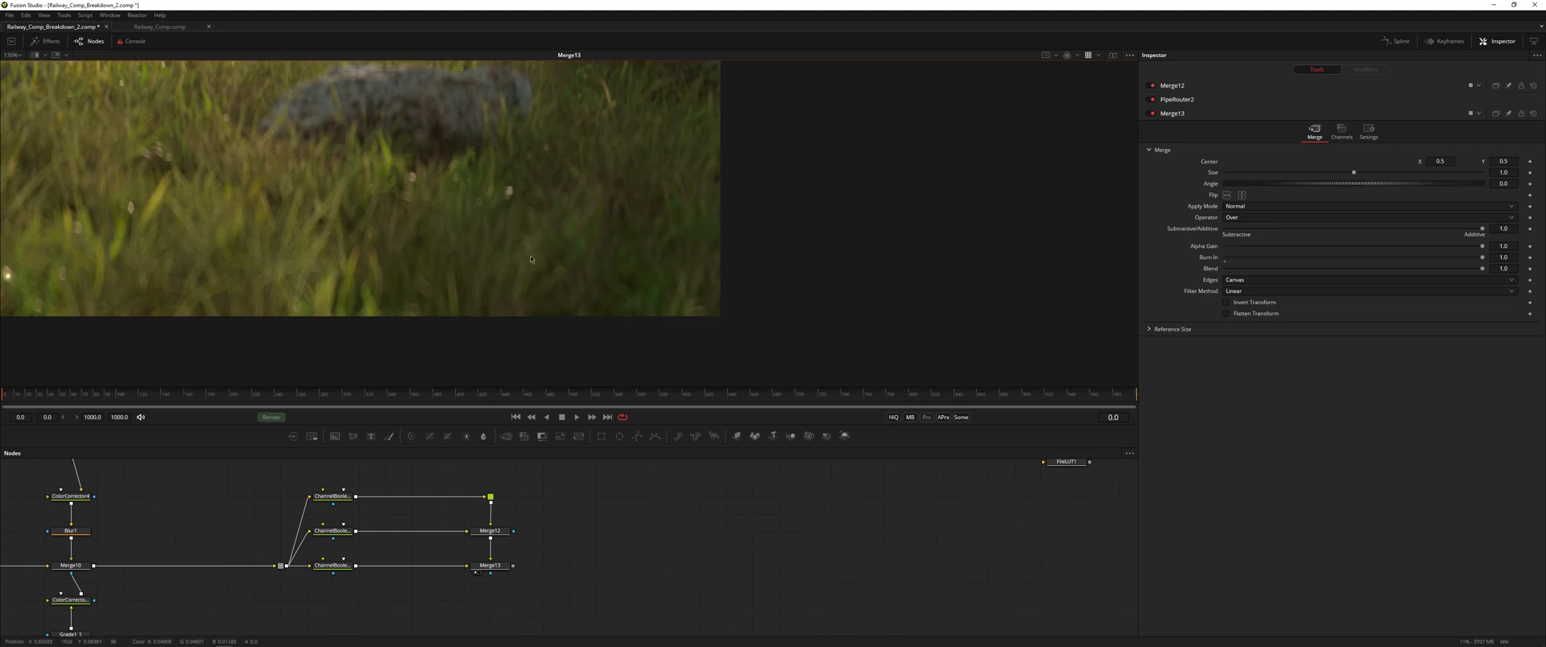
left_click_drag(339, 157, 512, 265)
key("ctrl+f")
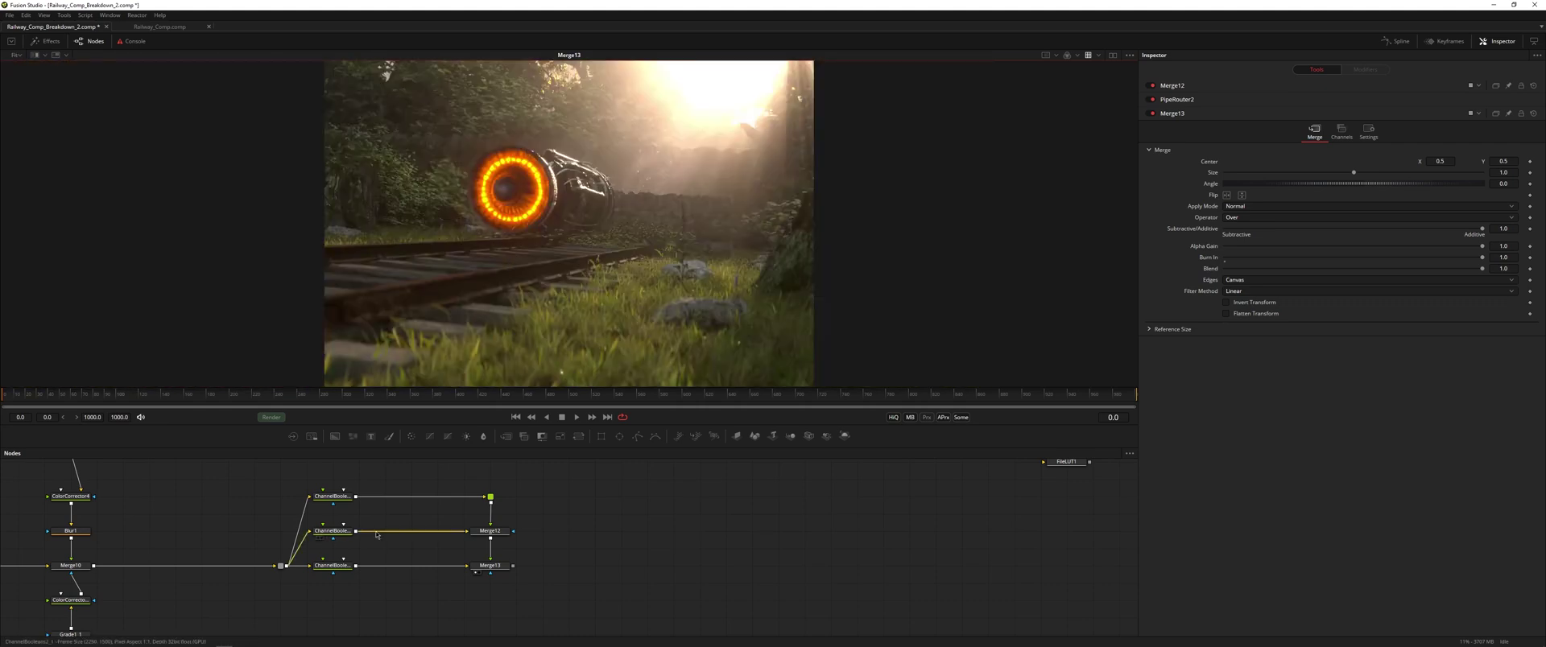
Step: View the red-channel Channel Booleans and insert a Lens Distort node between it and the final merge
left_click(332, 567)
left_click_drag(334, 571, 592, 301)
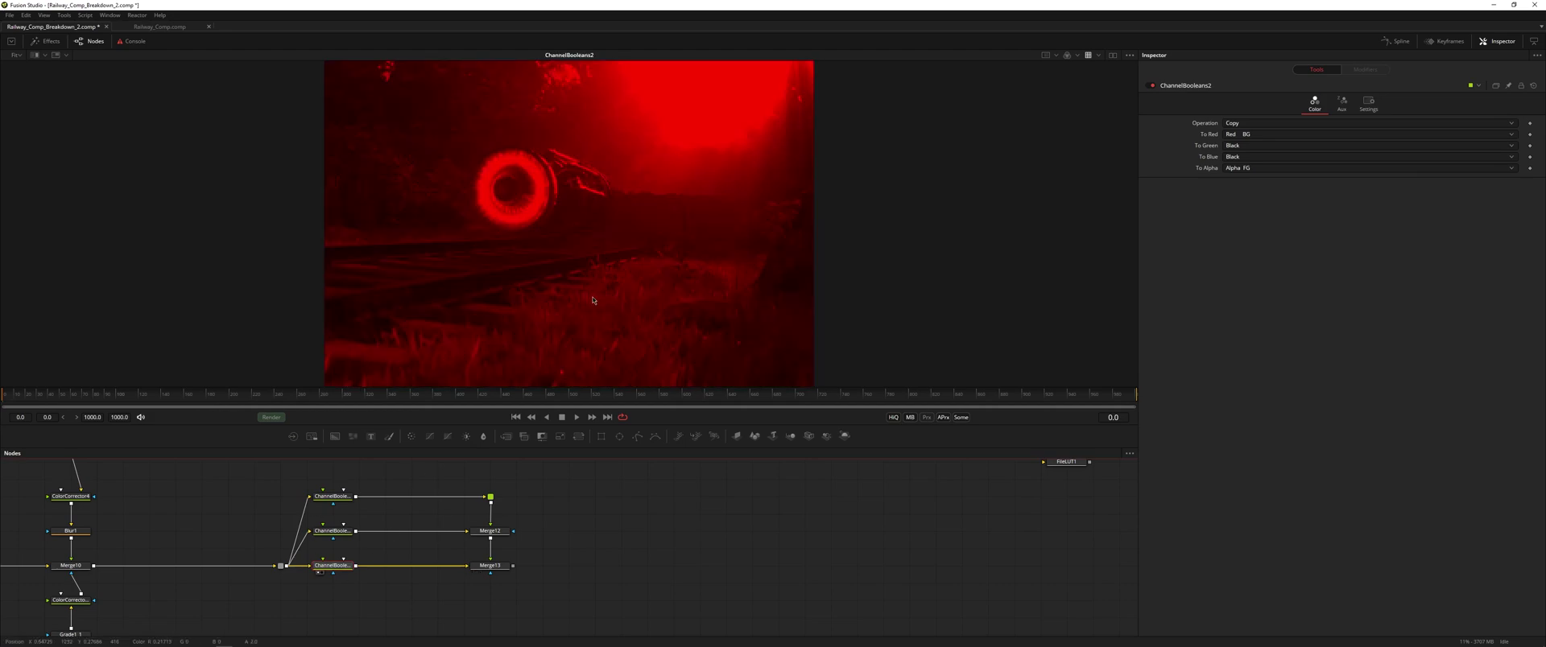
key("shift+space")
type("chan")
key("BackSpace")
key("BackSpace")
key("BackSpace")
key("BackSpace")
type("lens")
key("Return")
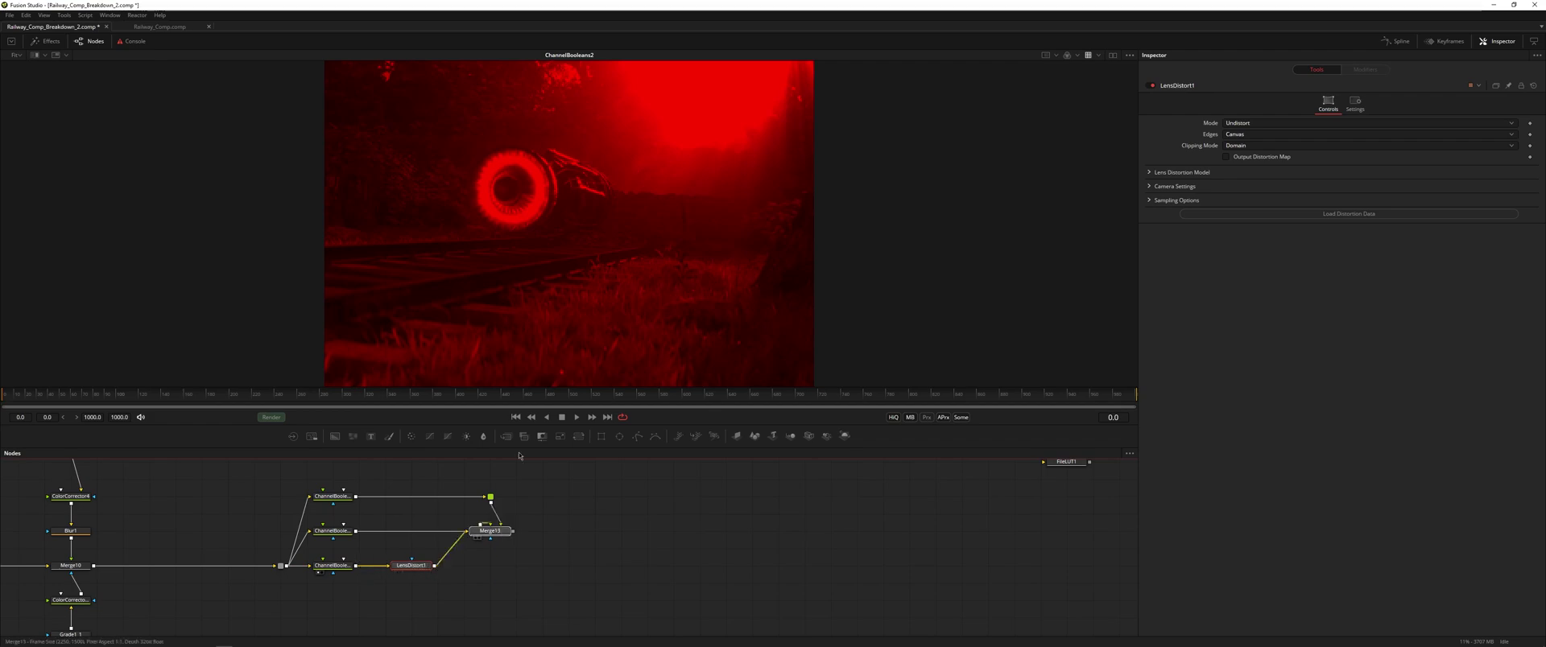
Step: View the final merge close up on the edge foliage and open Lens Distort's Lens Distortion Model settings
left_click(477, 573)
left_click_drag(386, 258, 549, 345)
scroll(504, 236, "up", 8)
left_click_drag(616, 229, 653, 232)
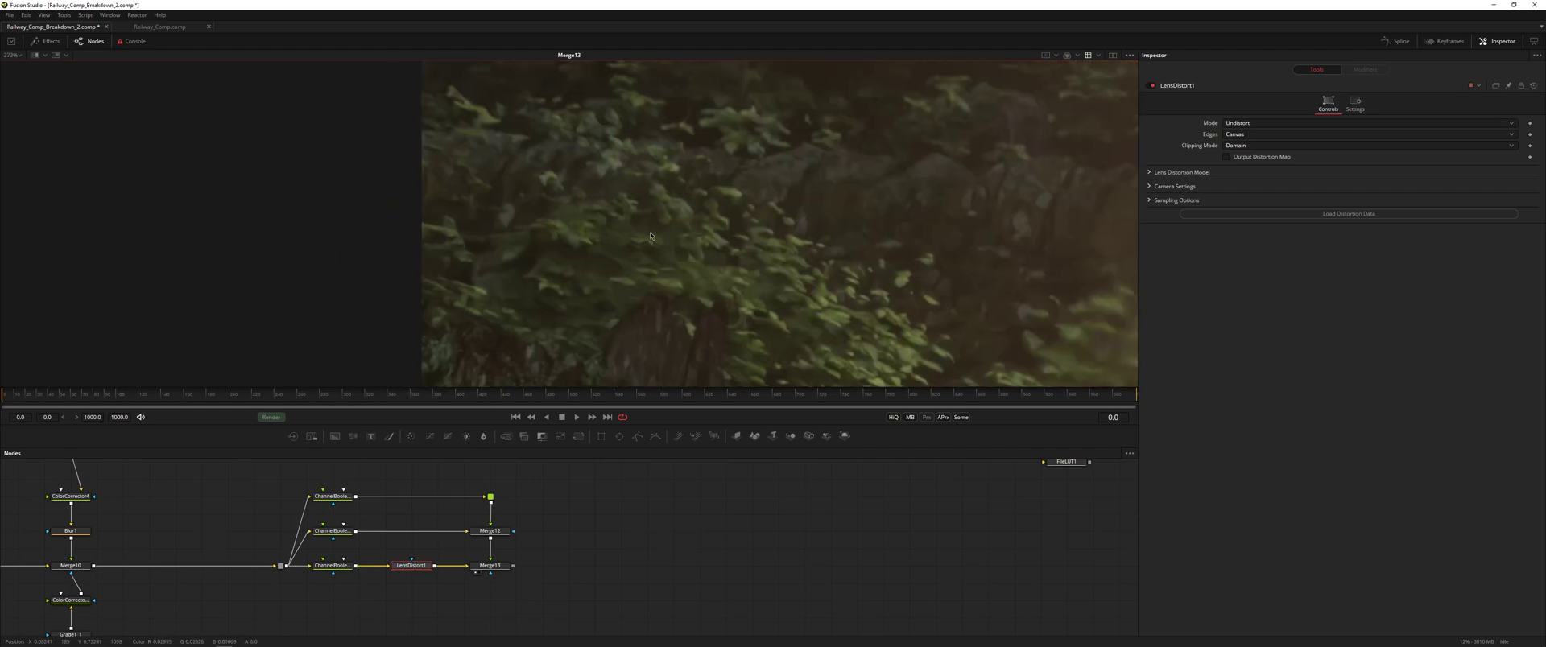
left_click(1150, 173)
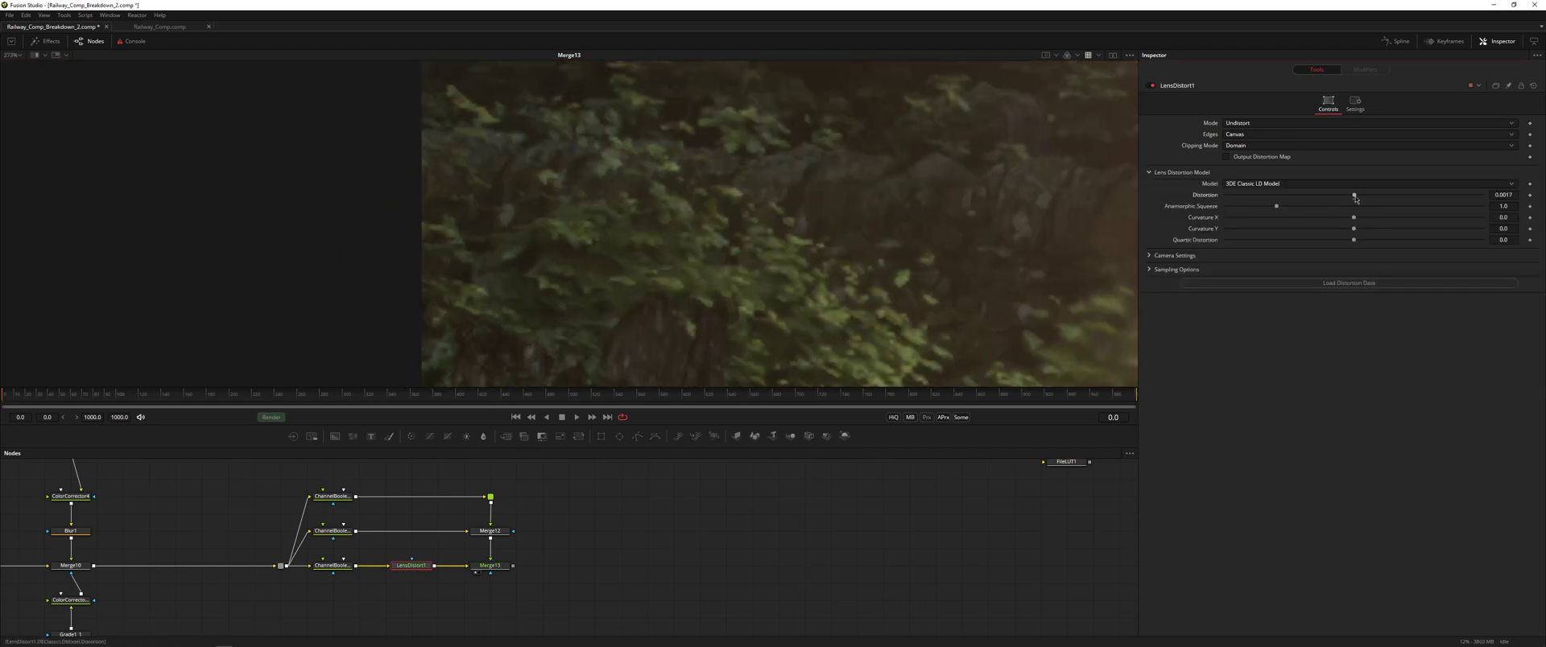
Step: Try a Distortion of 0.1177 on the red channel and inspect the colour fringing at the frame's edges
left_click_drag(1501, 194, 1543, 194)
scroll(809, 253, "down", 8)
left_click_drag(818, 259, 617, 120)
scroll(603, 307, "up", 4)
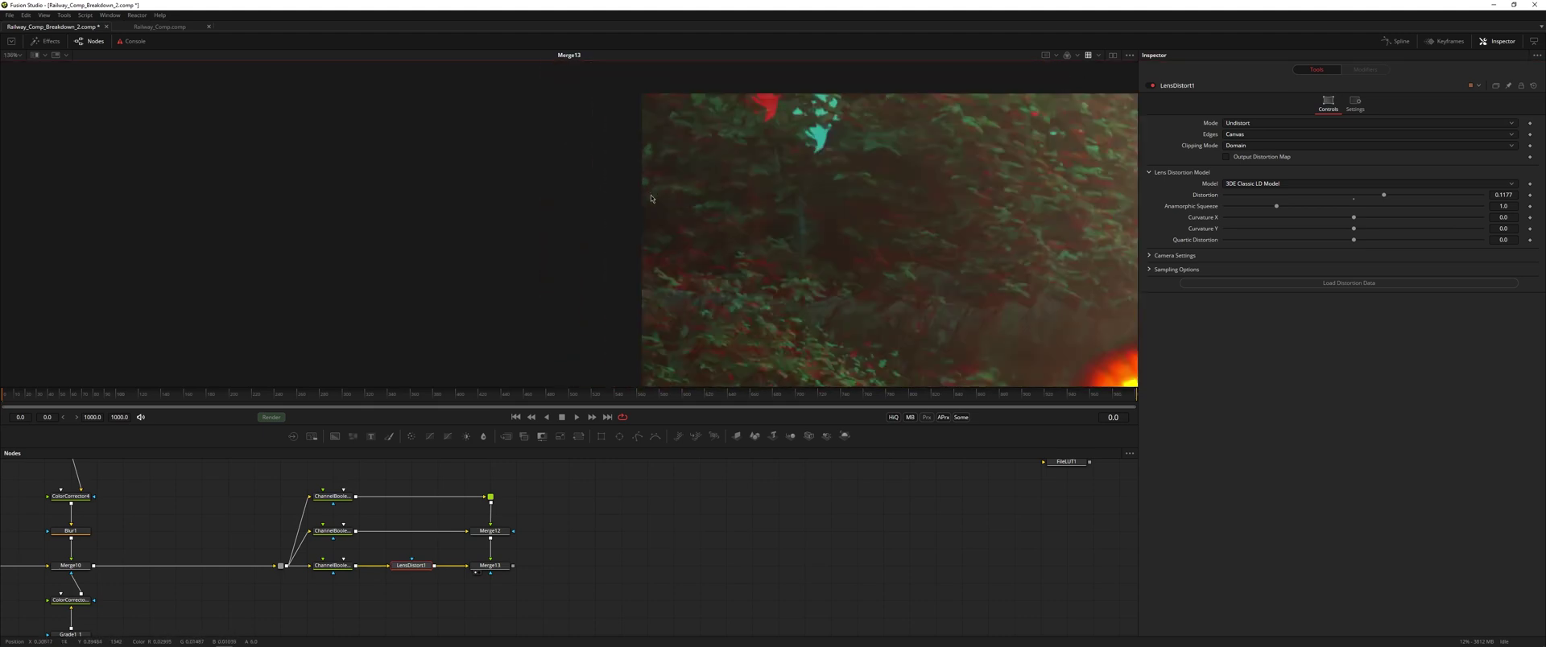
Step: Try a Distortion of 0.0017 on the red channel and inspect the fringing on the leaves and tree trunk
left_click_drag(1517, 194, 1484, 194)
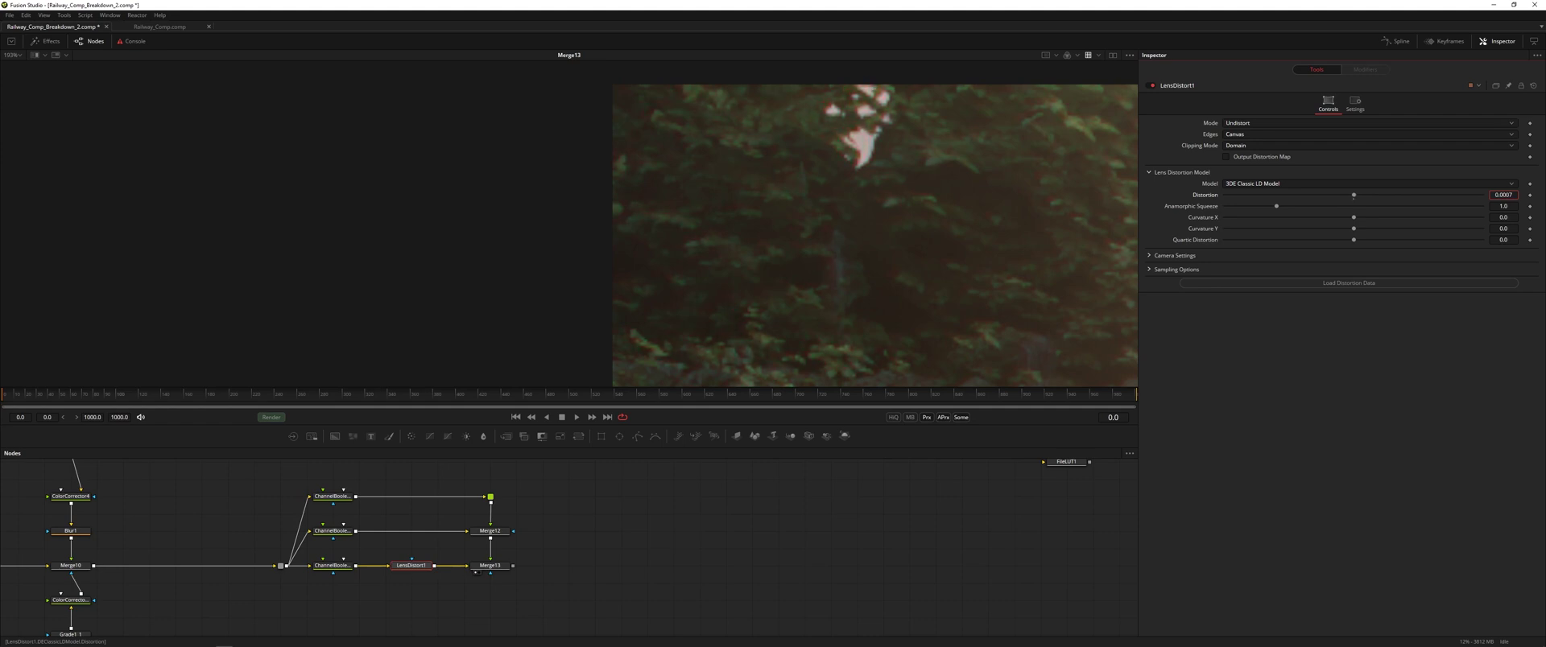
left_click_drag(1513, 194, 1509, 197)
left_click_drag(843, 281, 757, 127)
left_click_drag(719, 259, 689, 195)
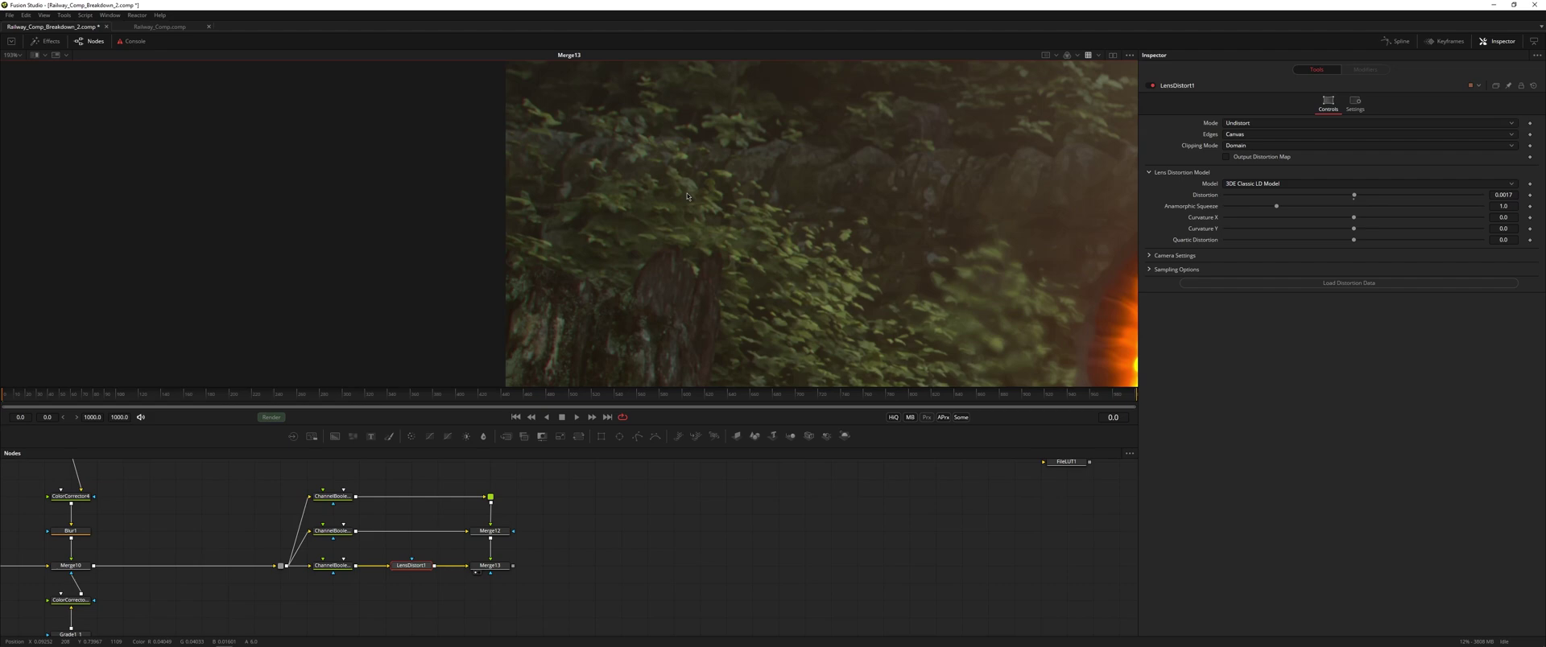
Step: Try a Distortion of 0.0117 on the red channel and check the fringing in the grass and foliage
left_click_drag(908, 176, 869, 439)
left_click_drag(1504, 196, 1503, 194)
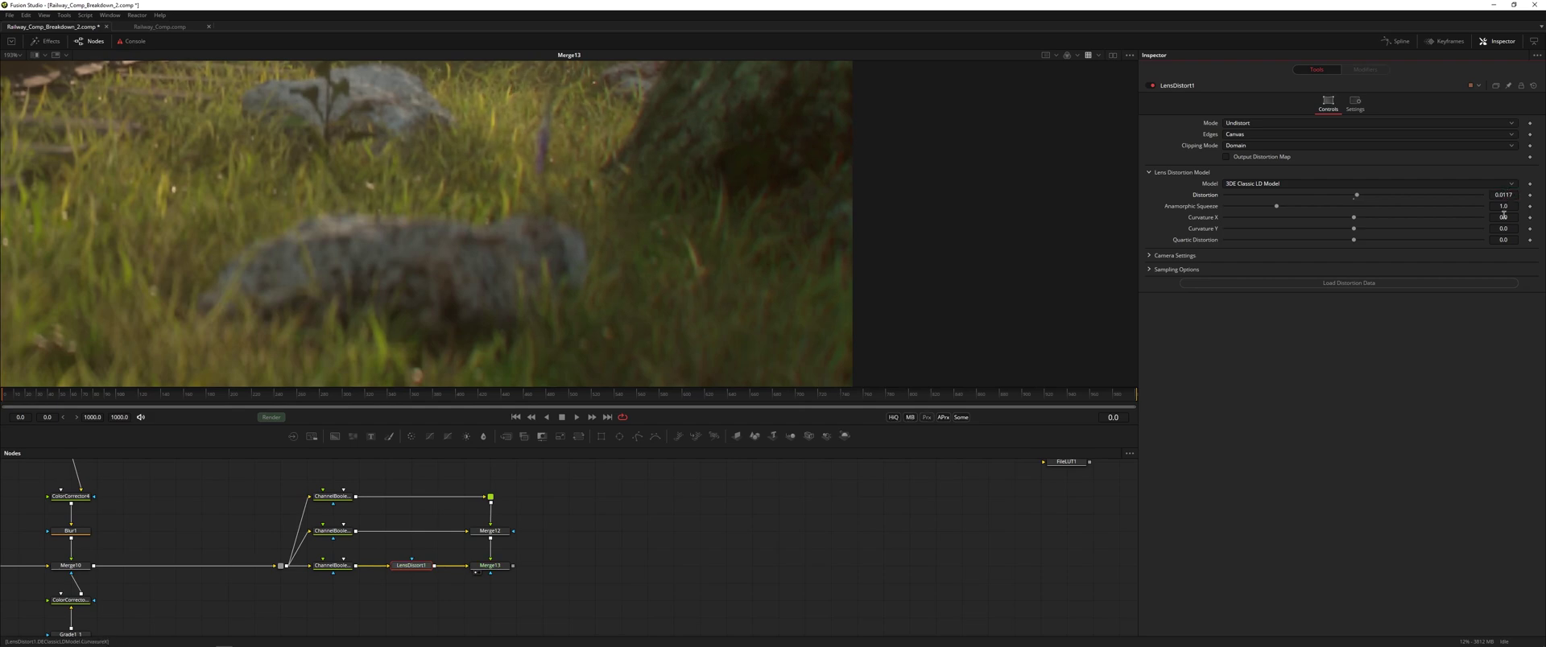
scroll(903, 241, "down", 3)
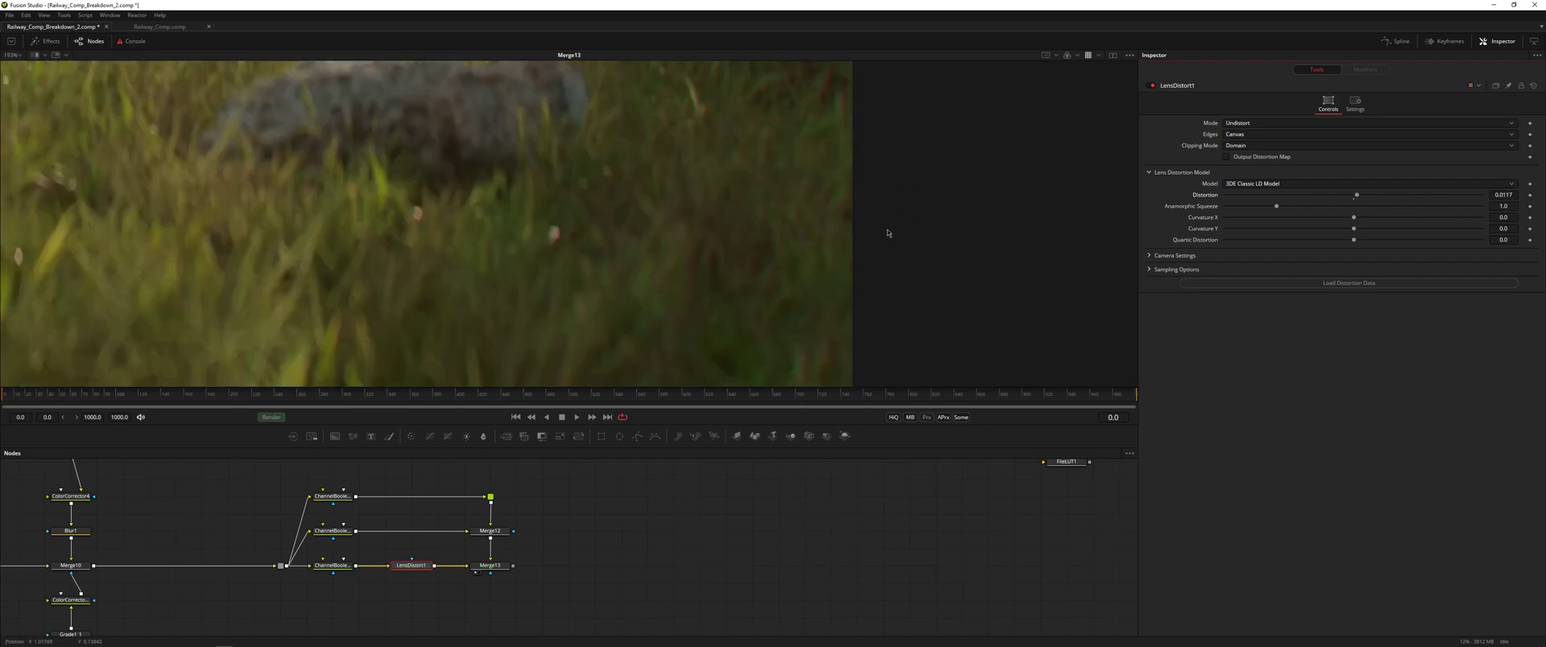
scroll(887, 234, "down", 4)
left_click_drag(528, 104, 726, 287)
scroll(427, 163, "up", 8)
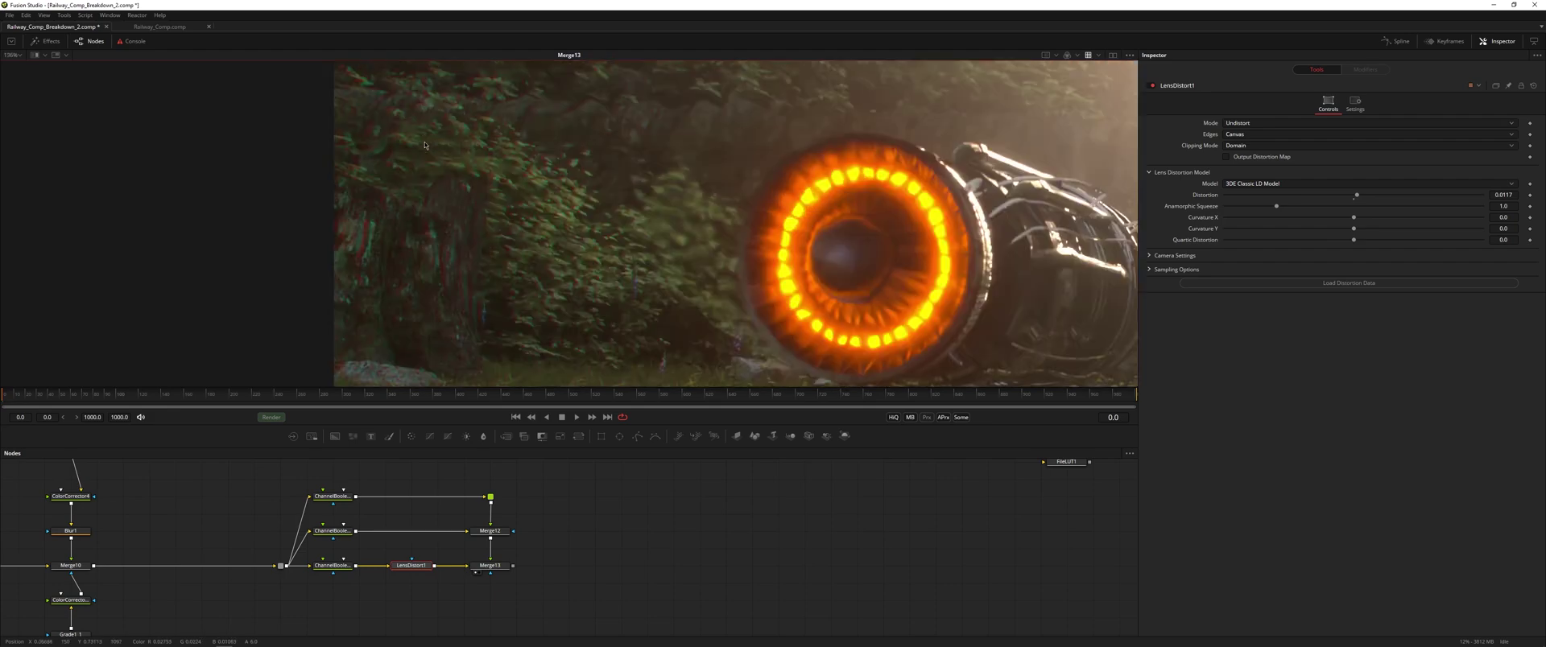
left_click_drag(453, 165, 549, 195)
Step: Set the Lens Distort Distortion to 0.0027 and check the full merged frame
left_click_drag(1505, 195, 1496, 195)
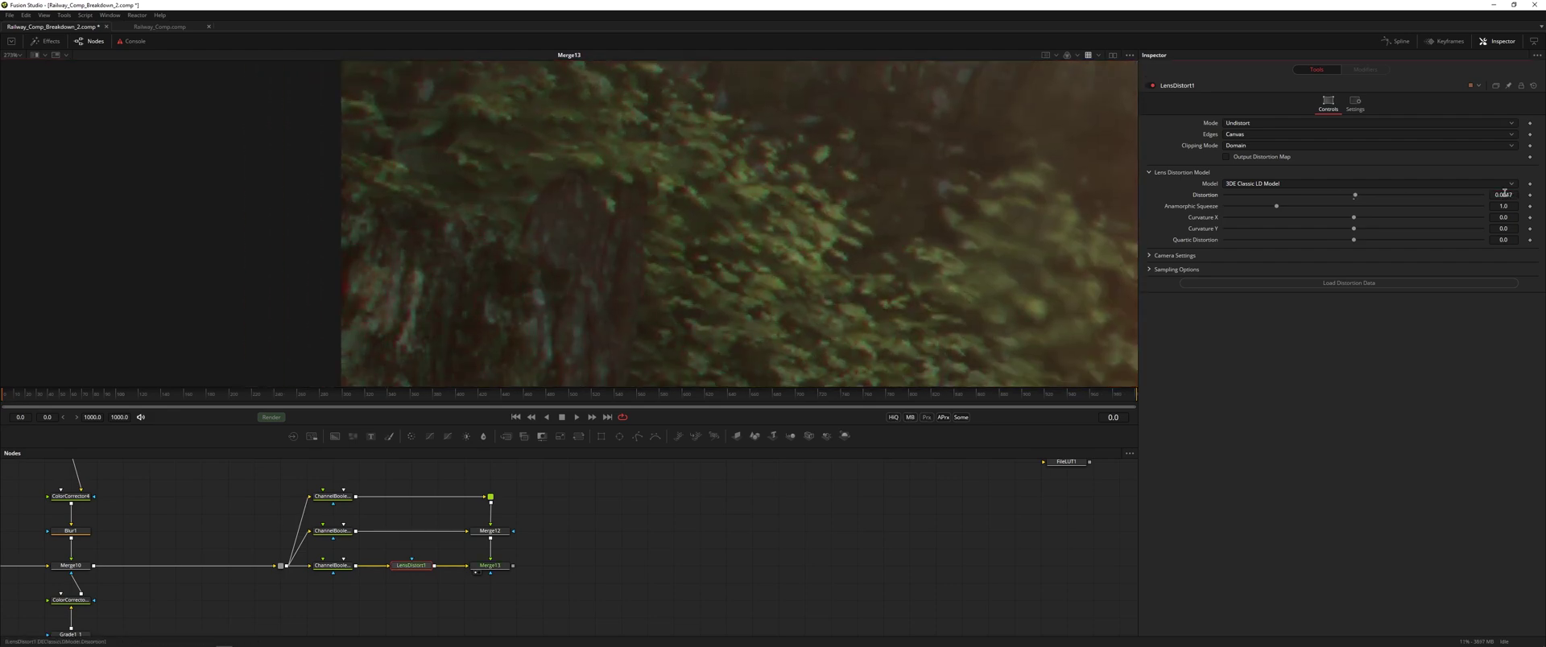
scroll(752, 254, "down", 2)
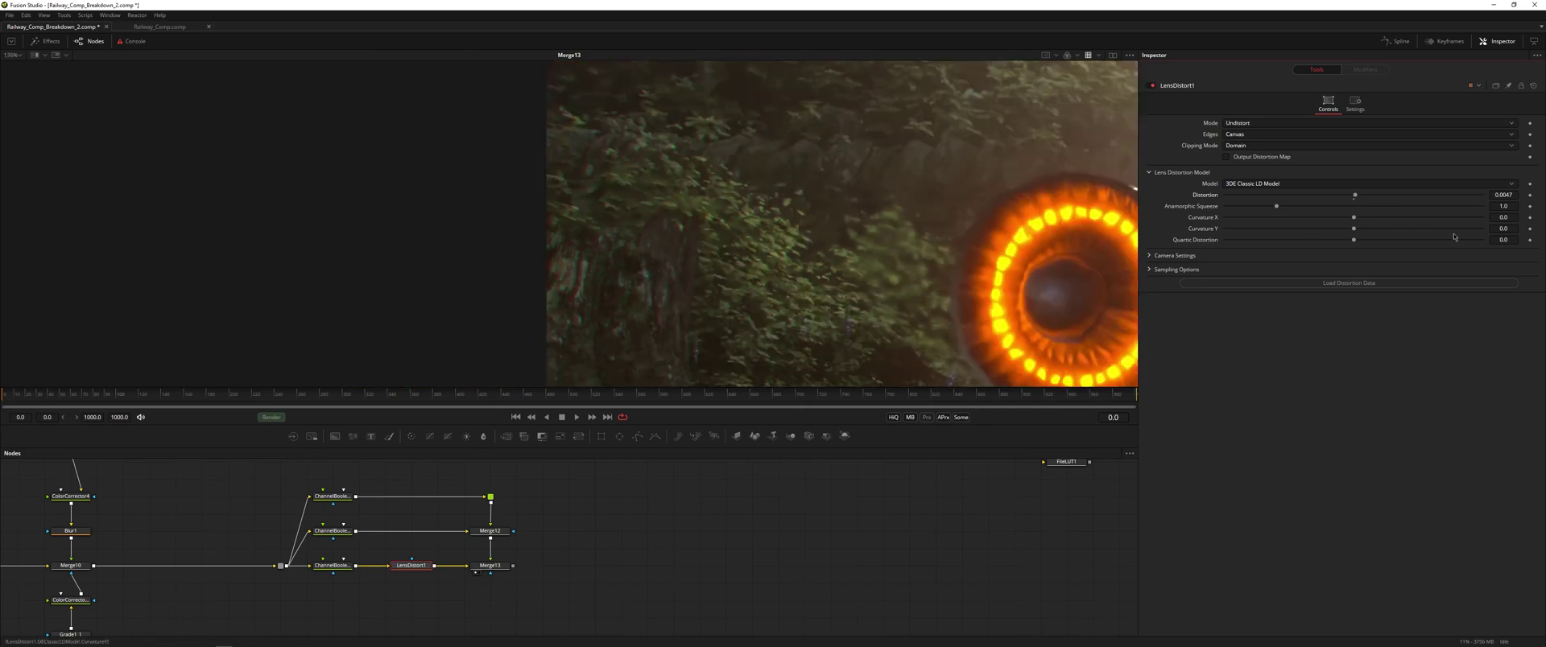
left_click_drag(1505, 194, 1504, 194)
scroll(812, 261, "down", 5)
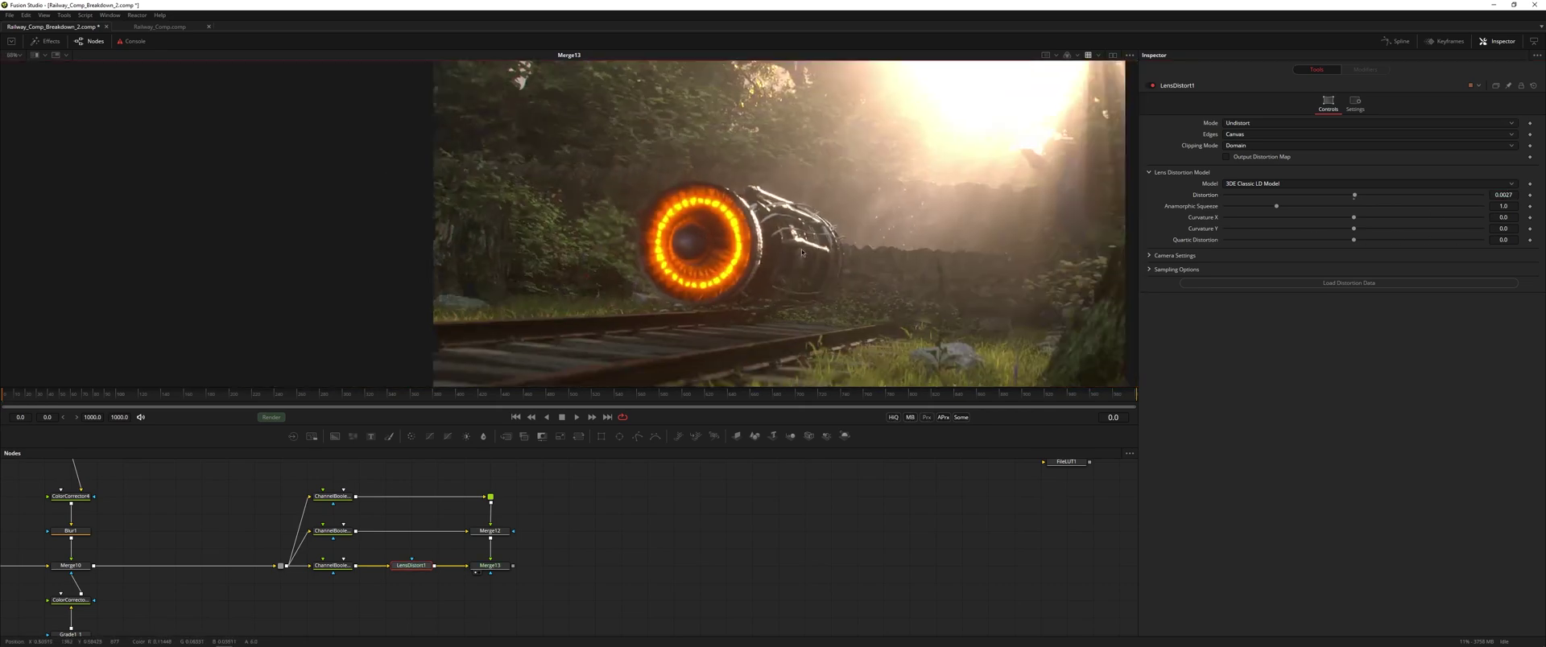
left_click(492, 566)
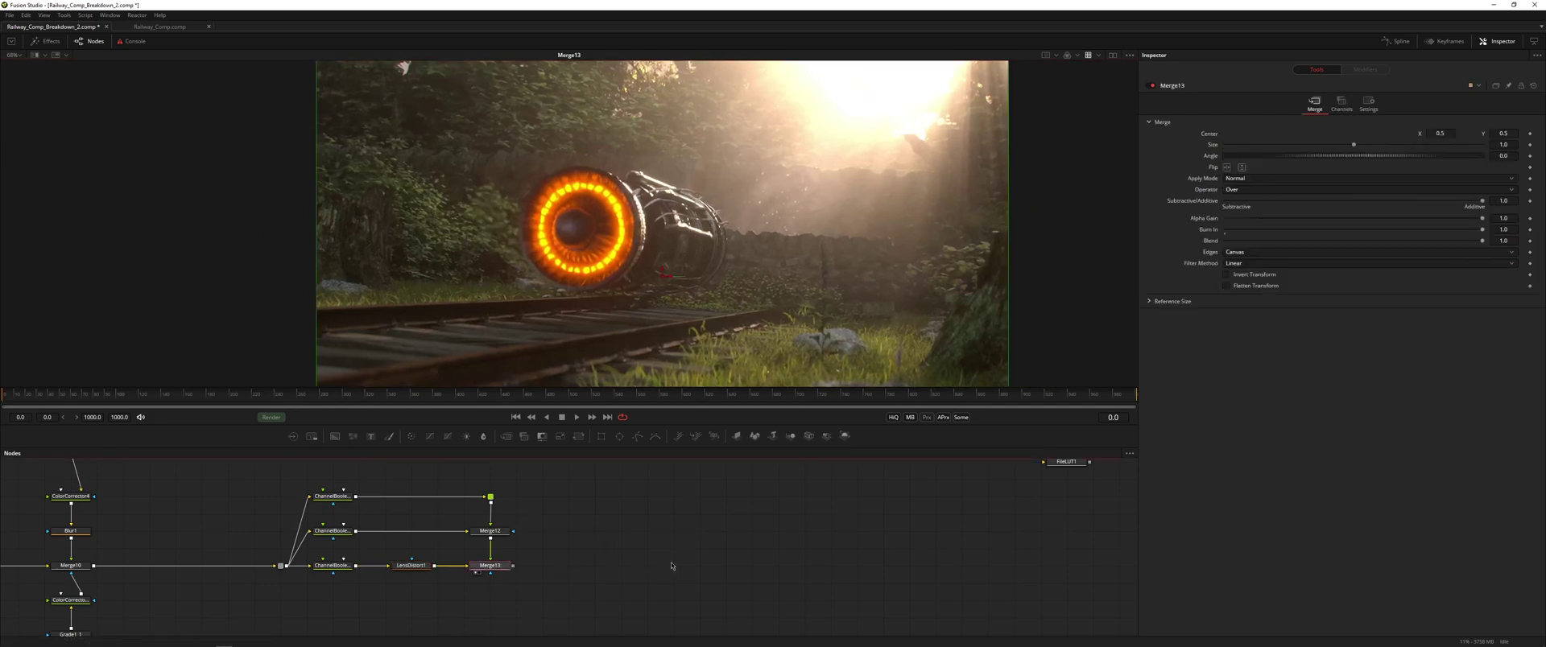
left_click(718, 542)
key("ctrl+f")
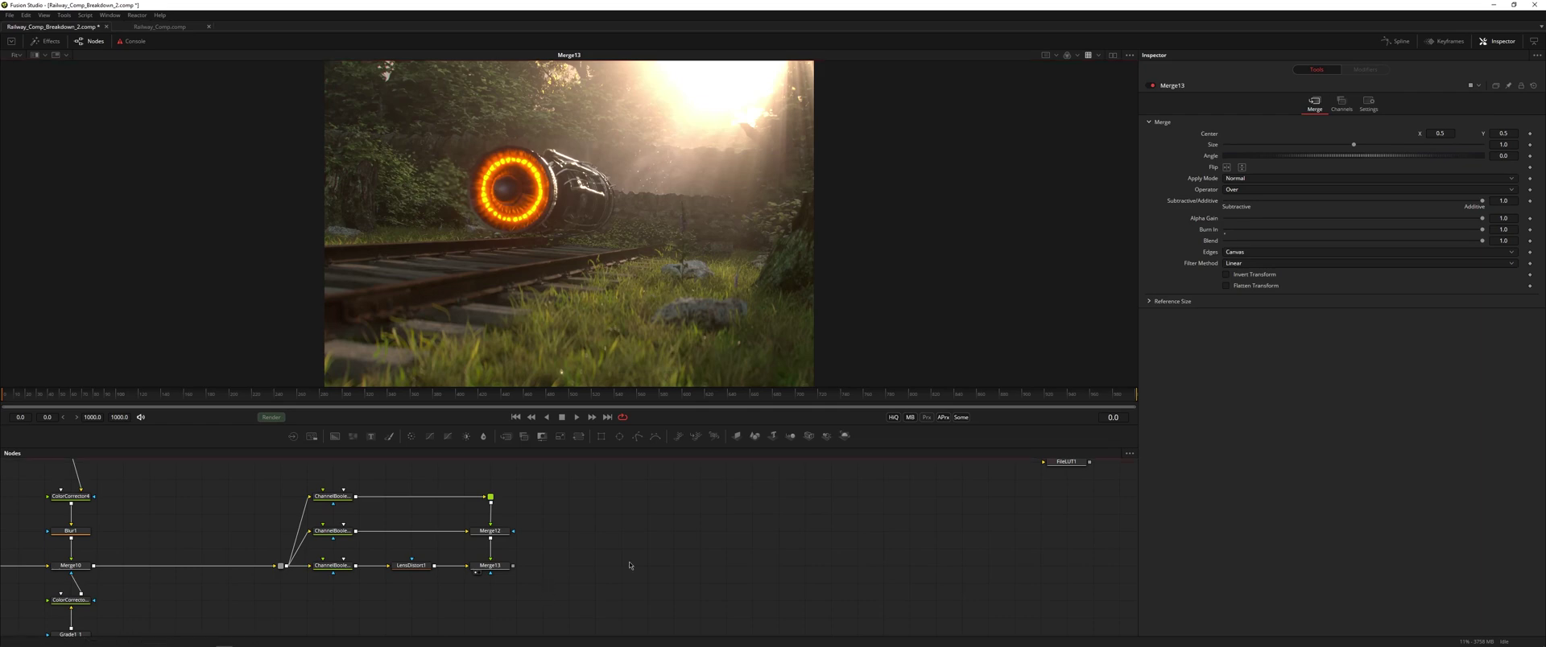
Step: Add a dot node beyond the final merge and feed it from the merge's output
key("shift+space")
type("lens")
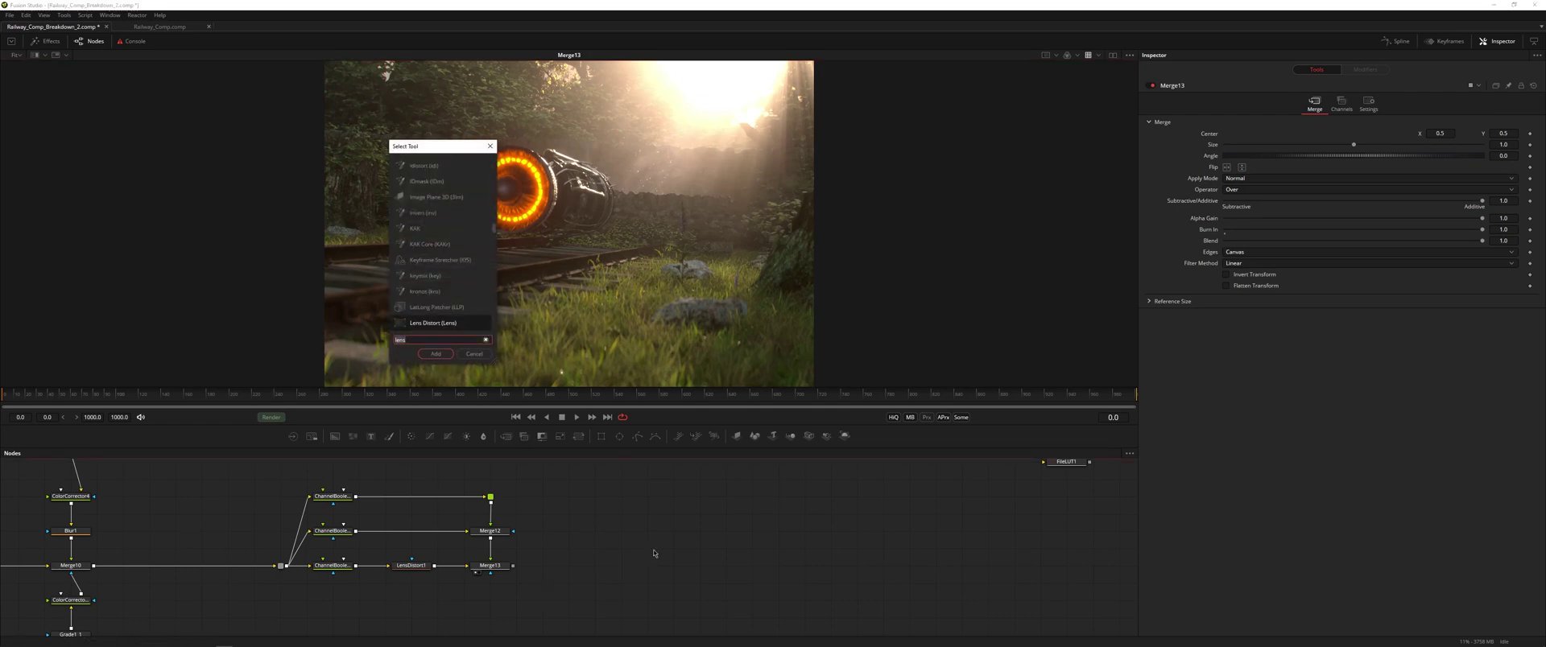
key("Return")
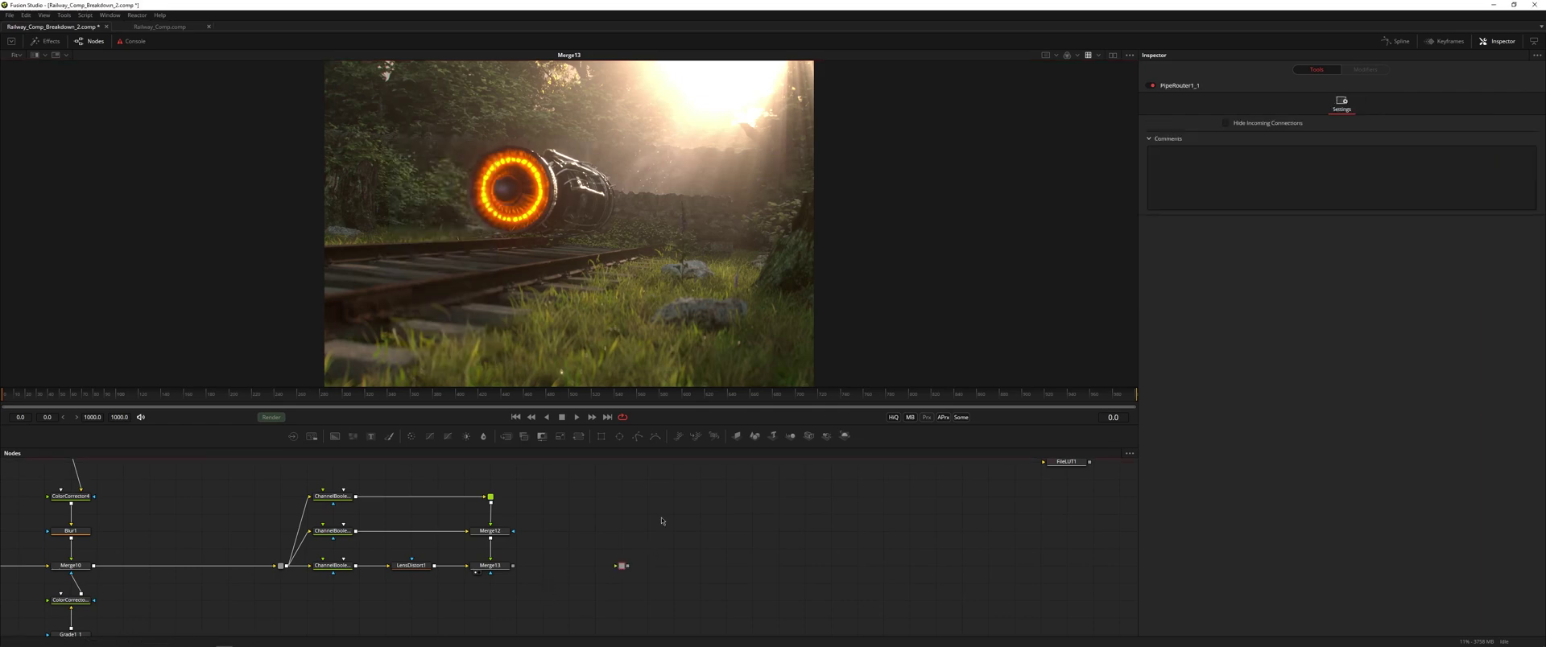
left_click_drag(513, 567, 623, 567)
Step: Add a Color Curves node, feed it from the new dot and view it
key("shift+space")
type("dot")
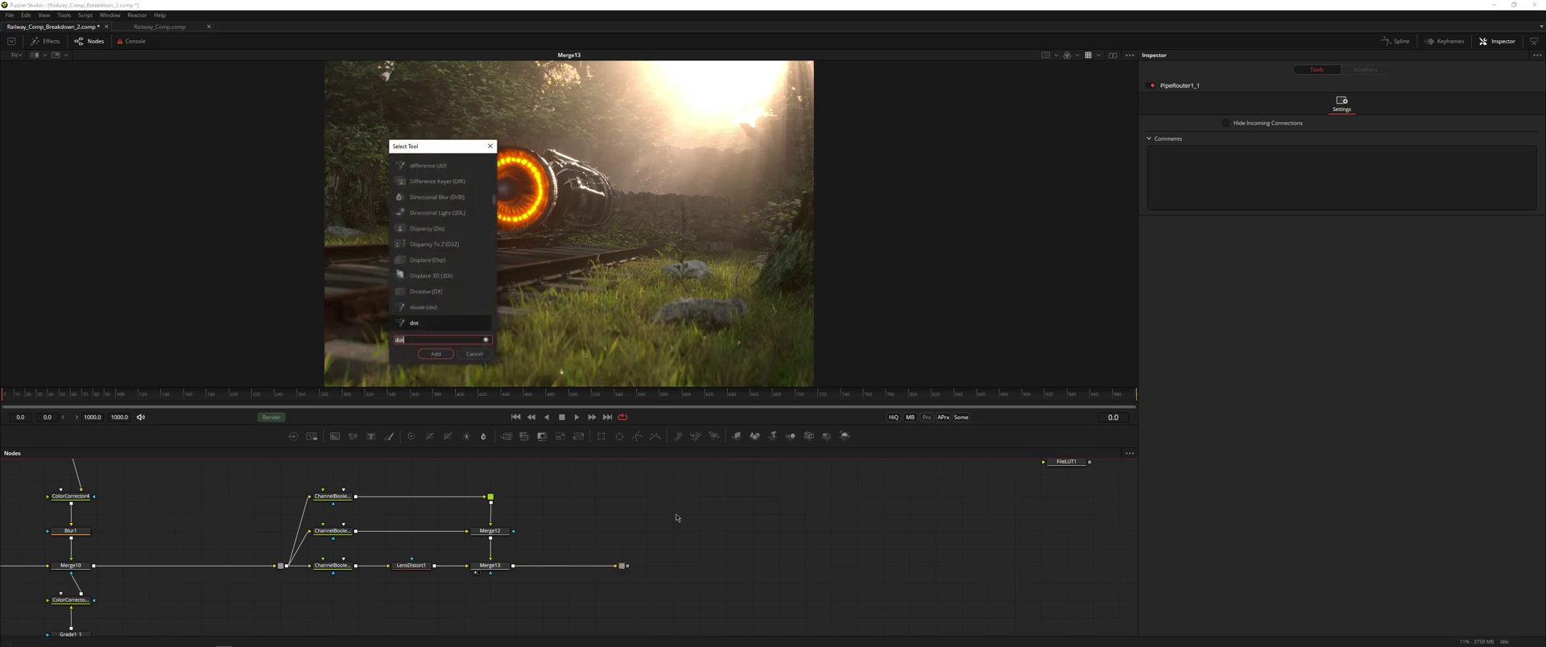
type("cur")
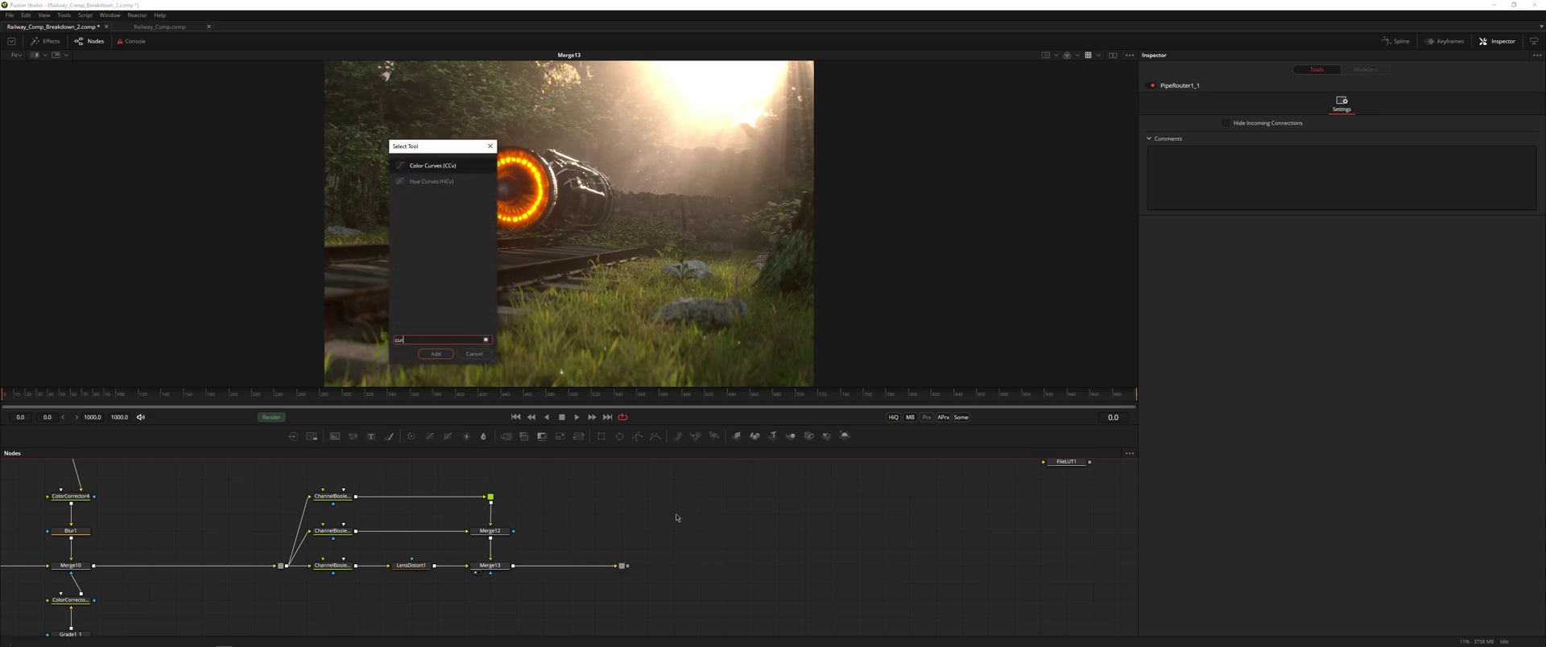
key("Return")
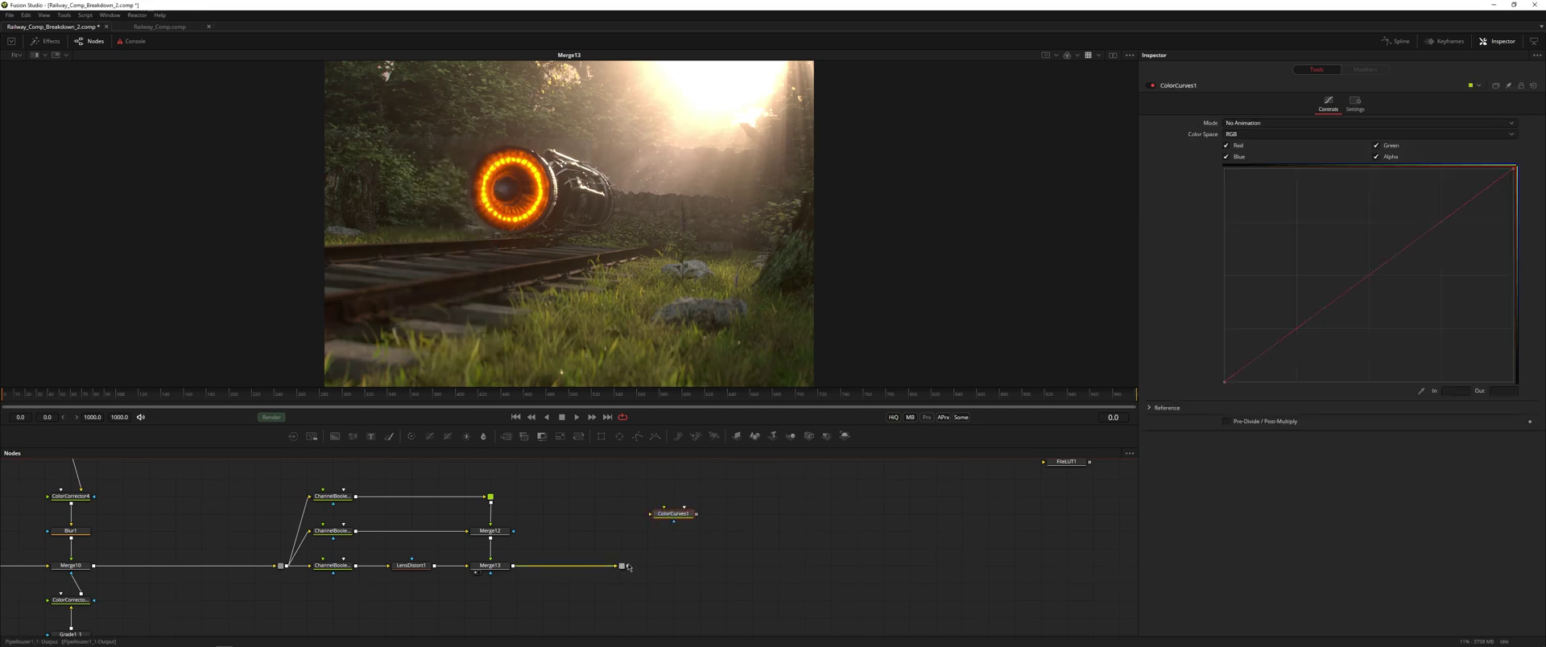
left_click_drag(629, 567, 666, 519)
key("1")
Step: Try two steep Color Curves shapes for isolating the highlights, undoing each one
left_click_drag(1475, 203, 1493, 384)
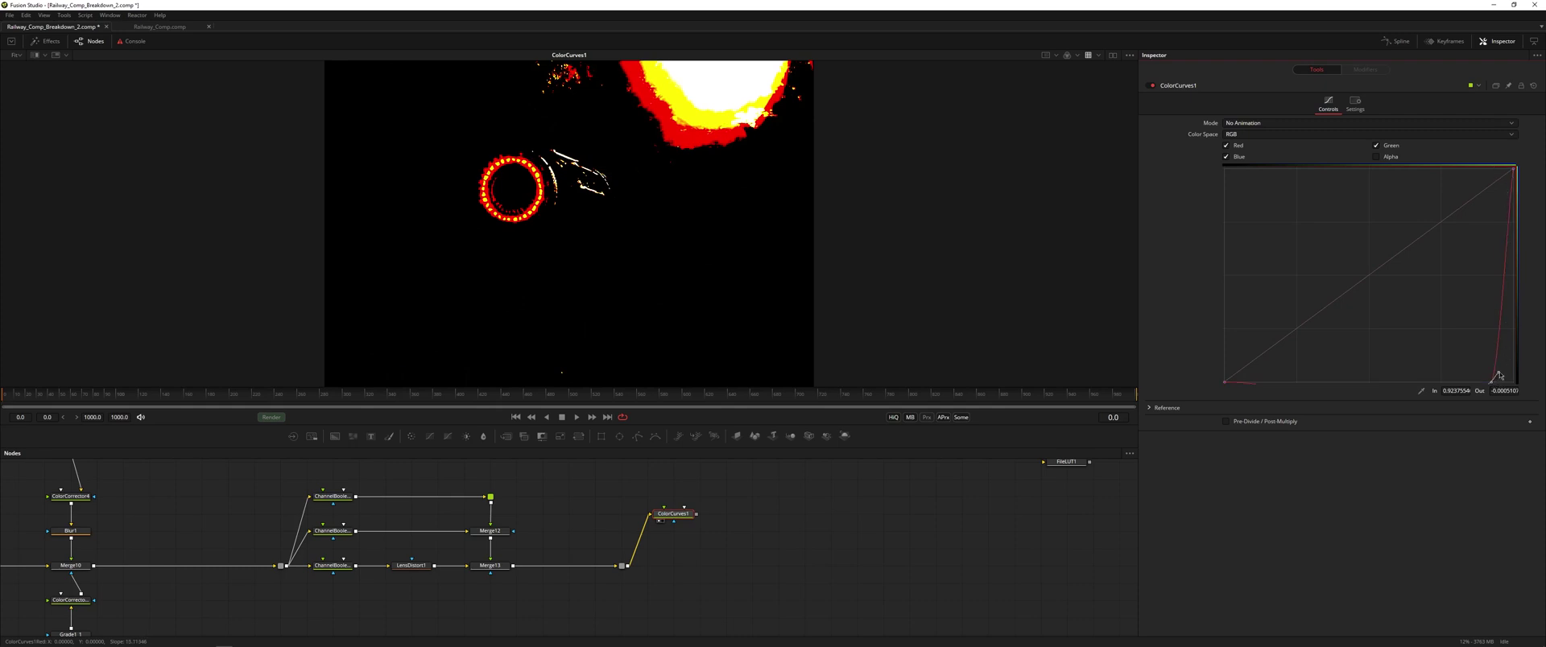
key("ctrl+z")
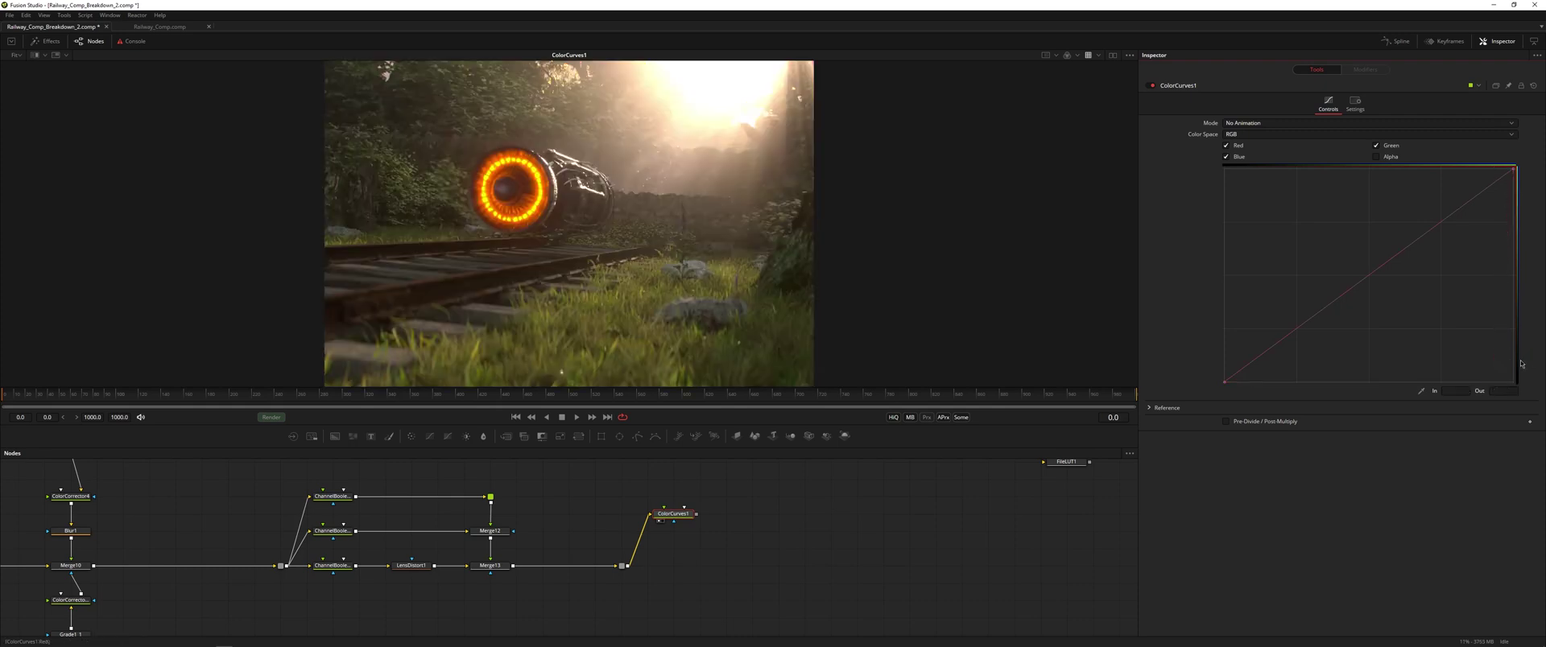
left_click_drag(1514, 170, 1509, 385)
key("ctrl+z")
Step: Exclude Alpha from Color Curves and shape a steep curve at the white end that keeps only the brightest highlights
left_click(1519, 156)
left_click(1376, 157)
left_click_drag(1517, 171, 1513, 386)
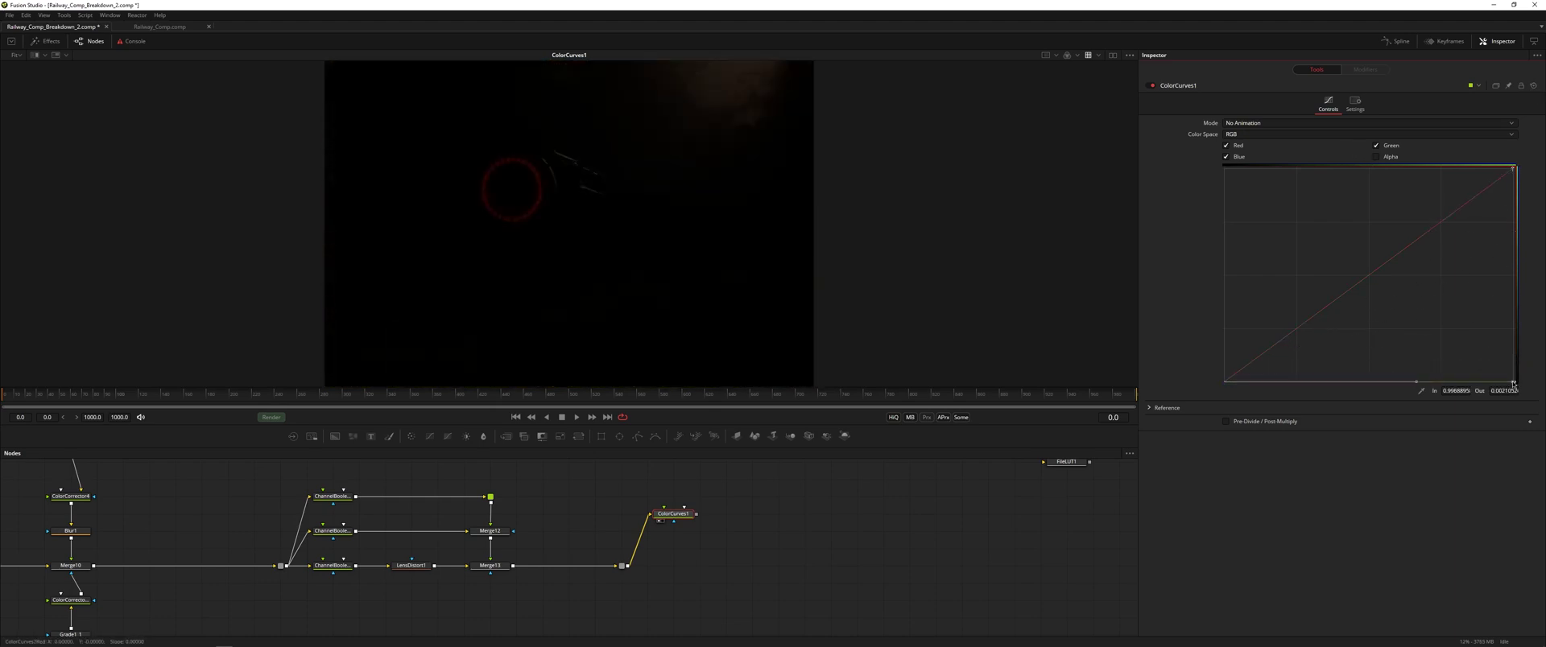
left_click(1503, 383)
left_click_drag(1514, 385, 1513, 345)
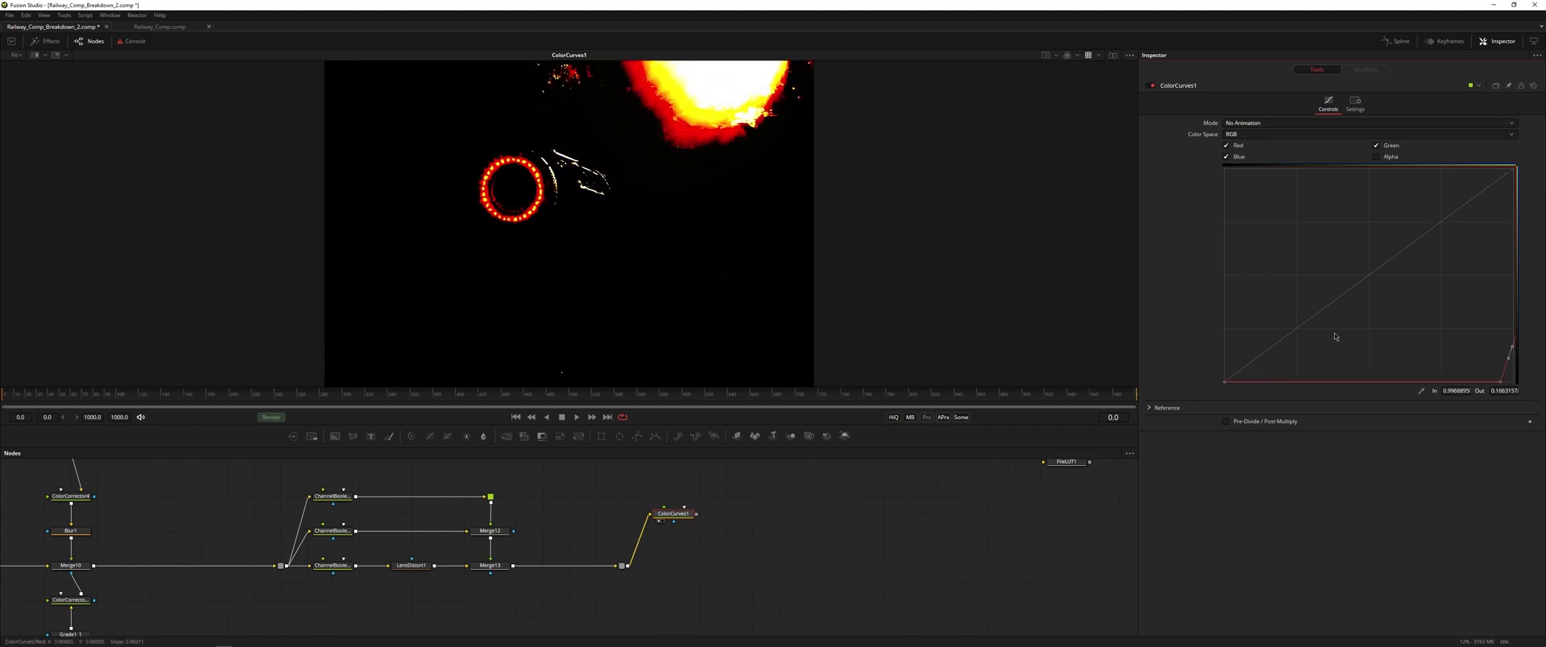
scroll(580, 153, "up", 5)
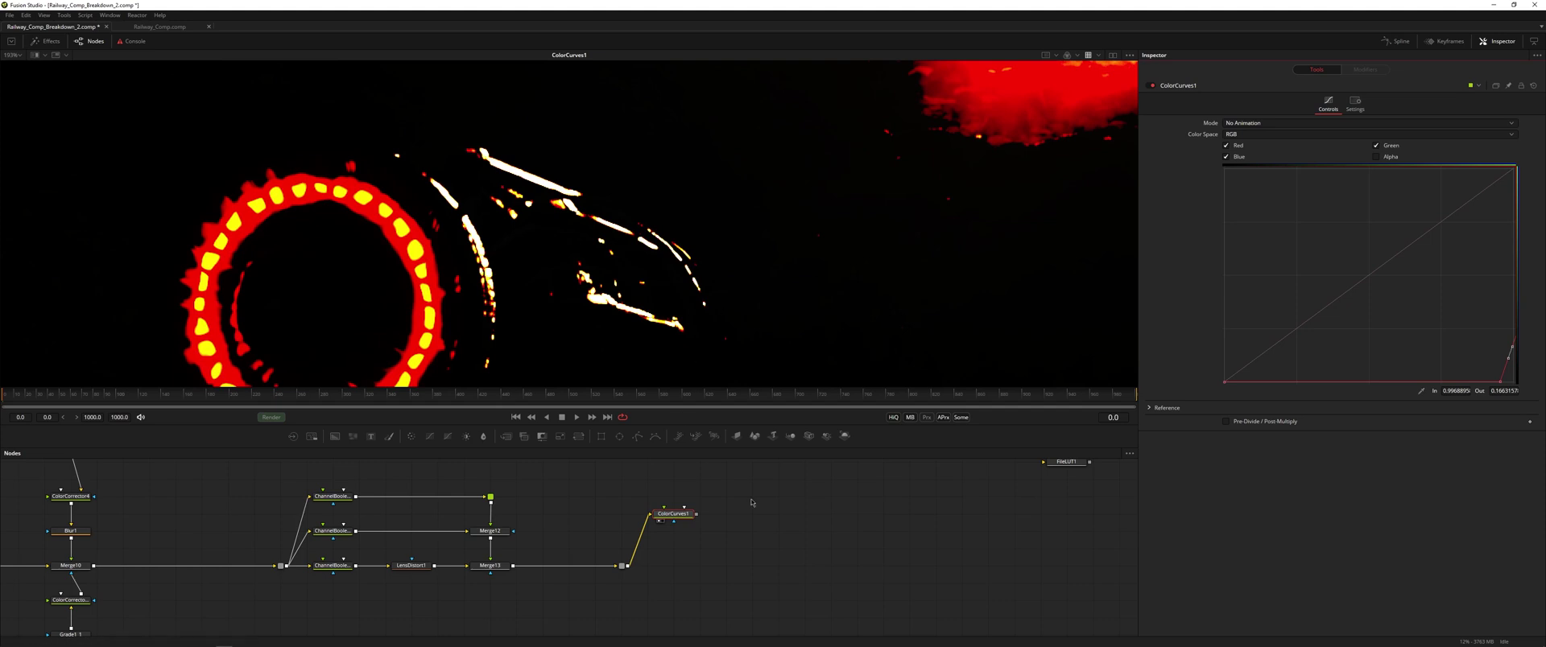
Step: Add a Blur node after Color Curves and view it
key("shift+space")
type("b")
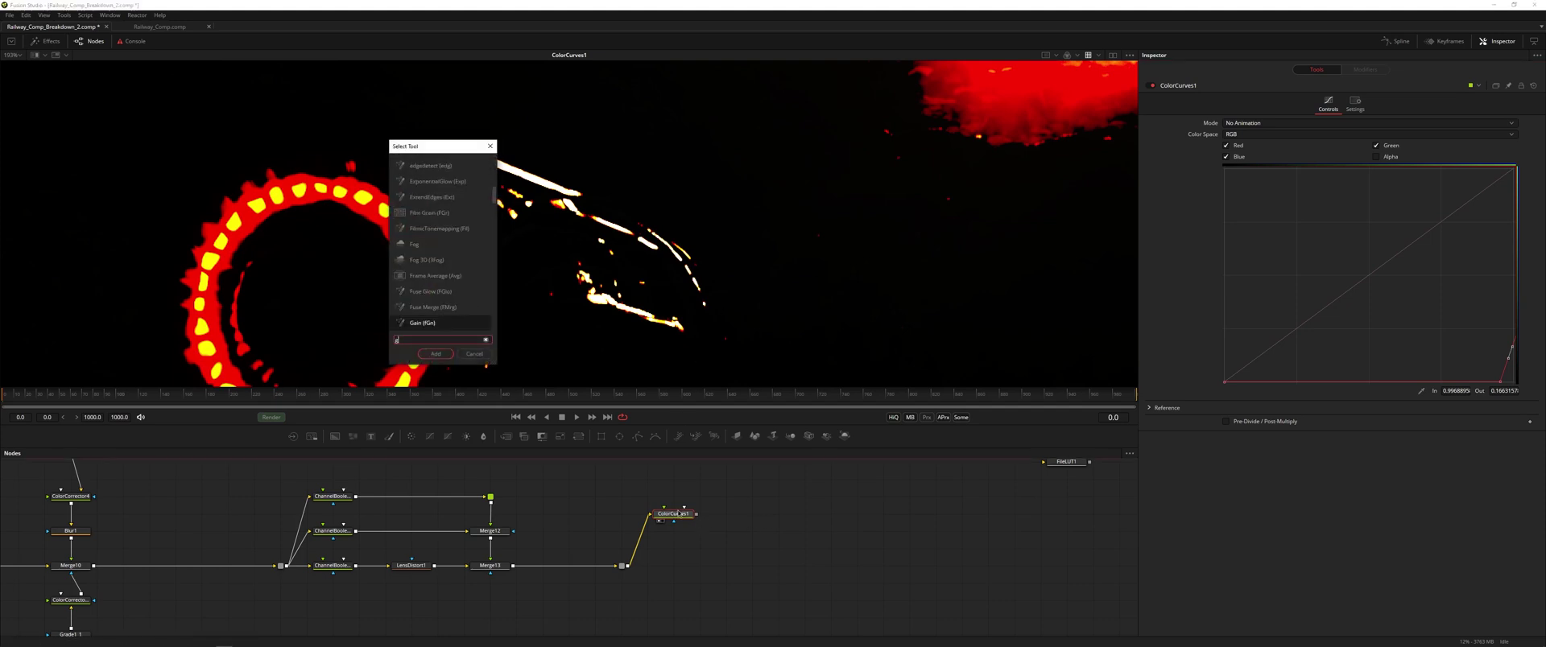
type("lur")
key("Return")
left_click_drag(728, 517, 763, 521)
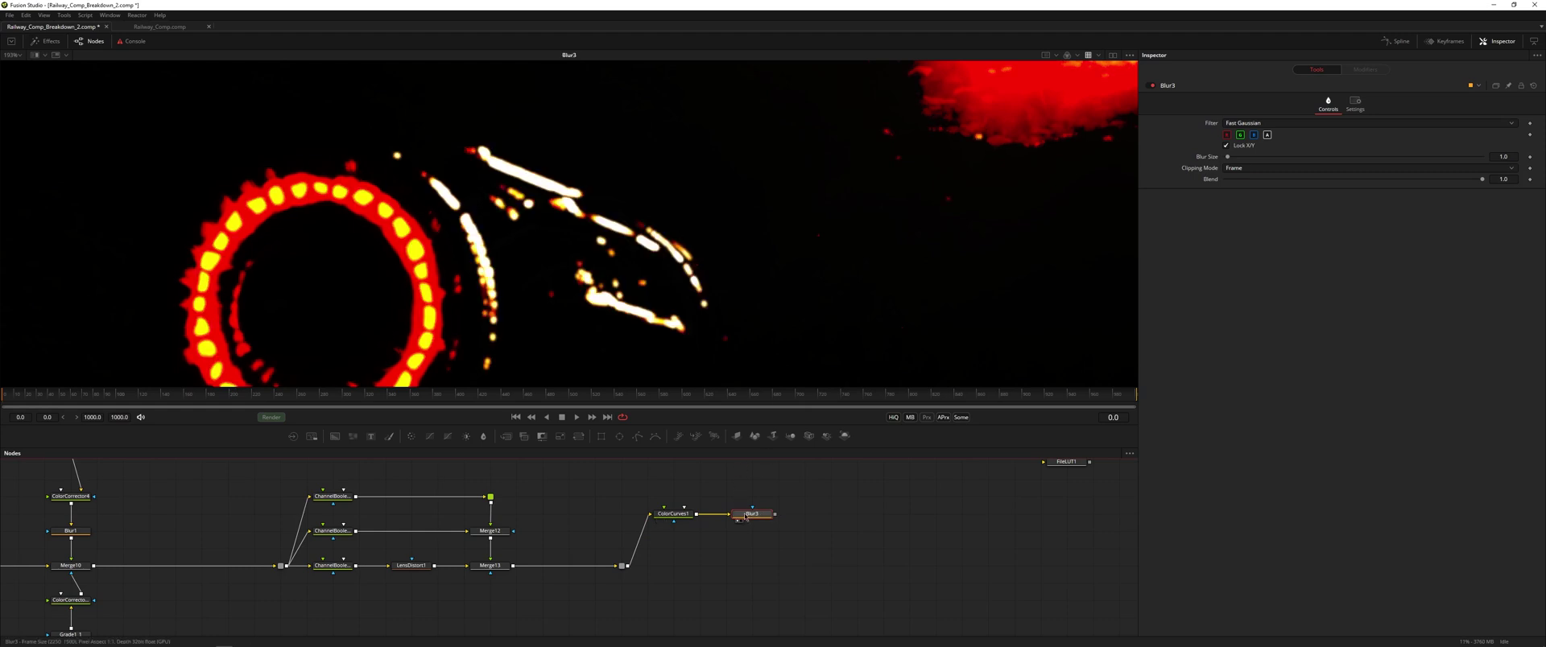
Step: Restrict the Blur to the red channel by disabling its alpha, blue and green channels
left_click(1266, 135)
left_click(1254, 135)
left_click(1240, 135)
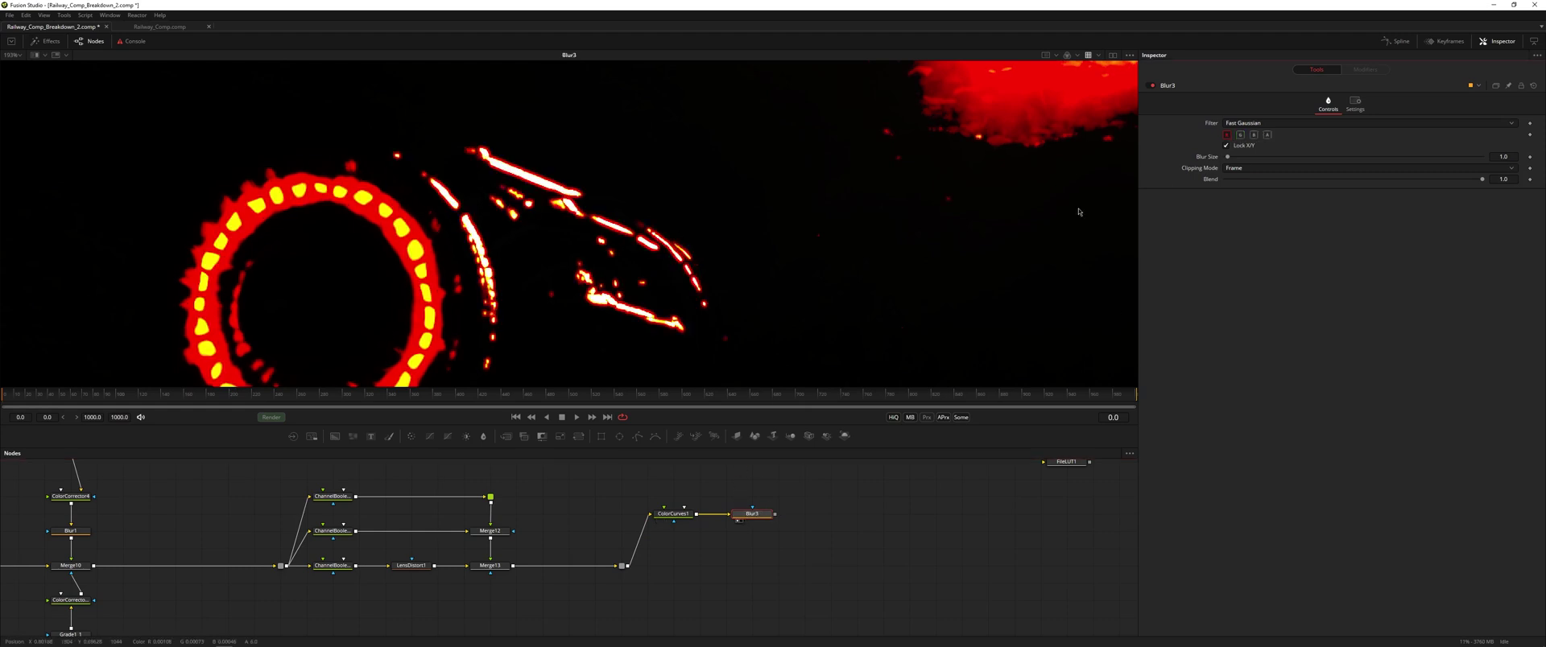
Step: Set the red-channel Blur's size to 3.1
left_click_drag(1228, 159, 1230, 158)
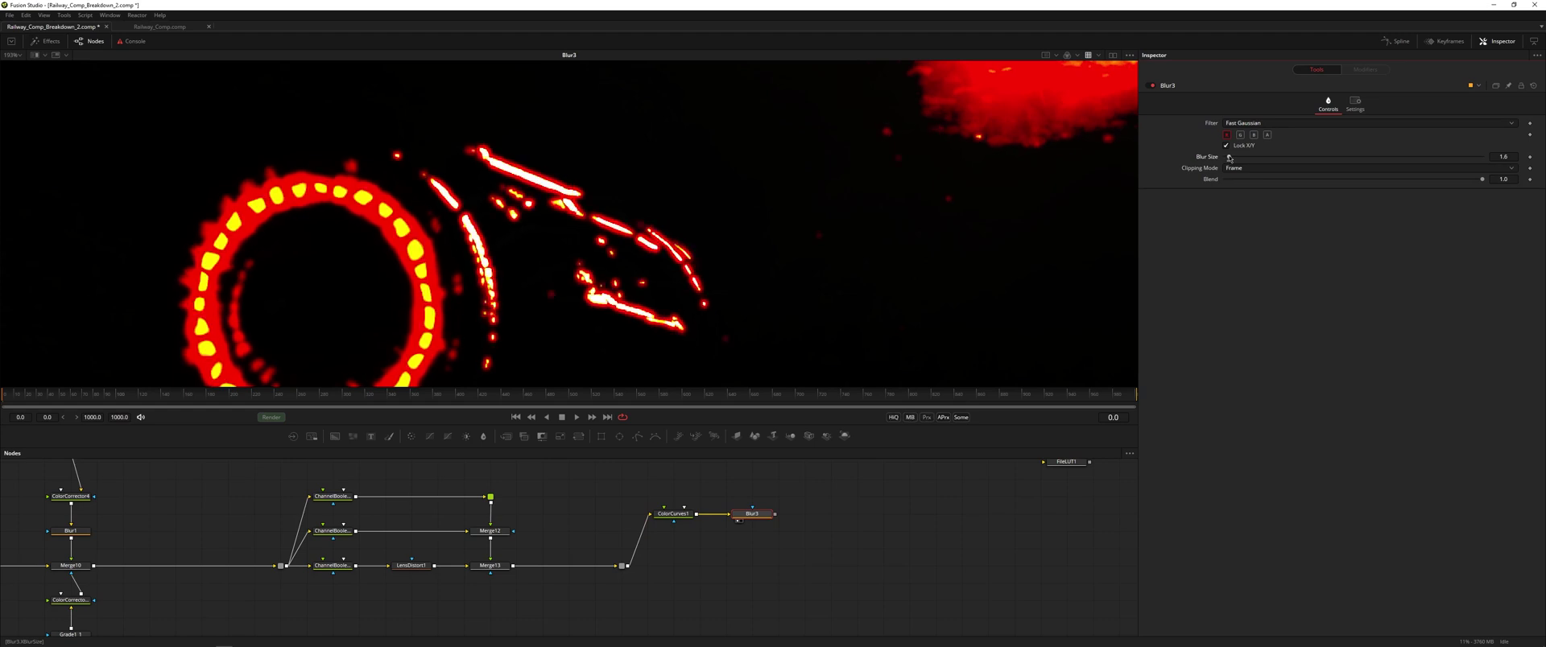
left_click_drag(1229, 159, 1233, 159)
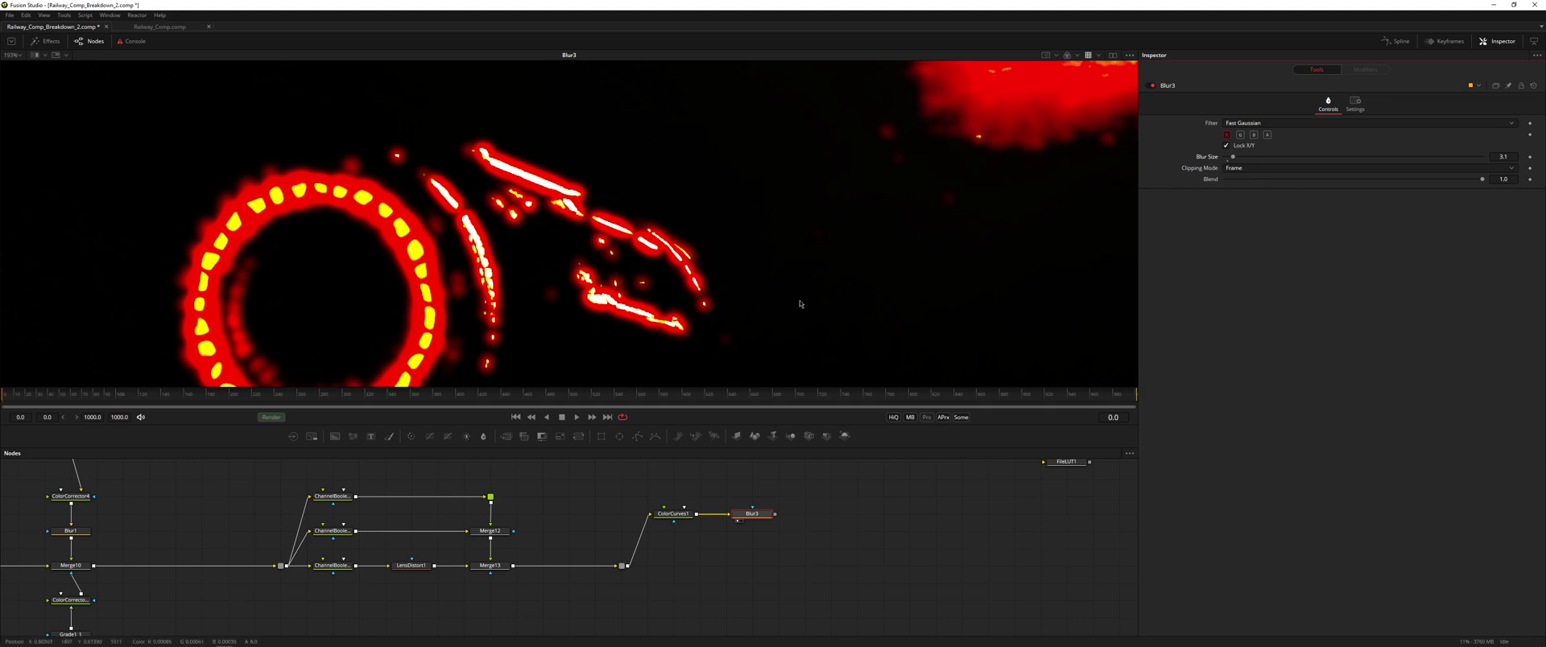
Step: View VolumeMask1 on the Position pass, change its shape to Cube and pick its center on the engine's body
scroll(652, 261, "down", 3)
left_click_drag(662, 517, 838, 557)
scroll(700, 532, "down", 3)
left_click_drag(90, 524, 679, 521)
scroll(441, 545, "up", 3)
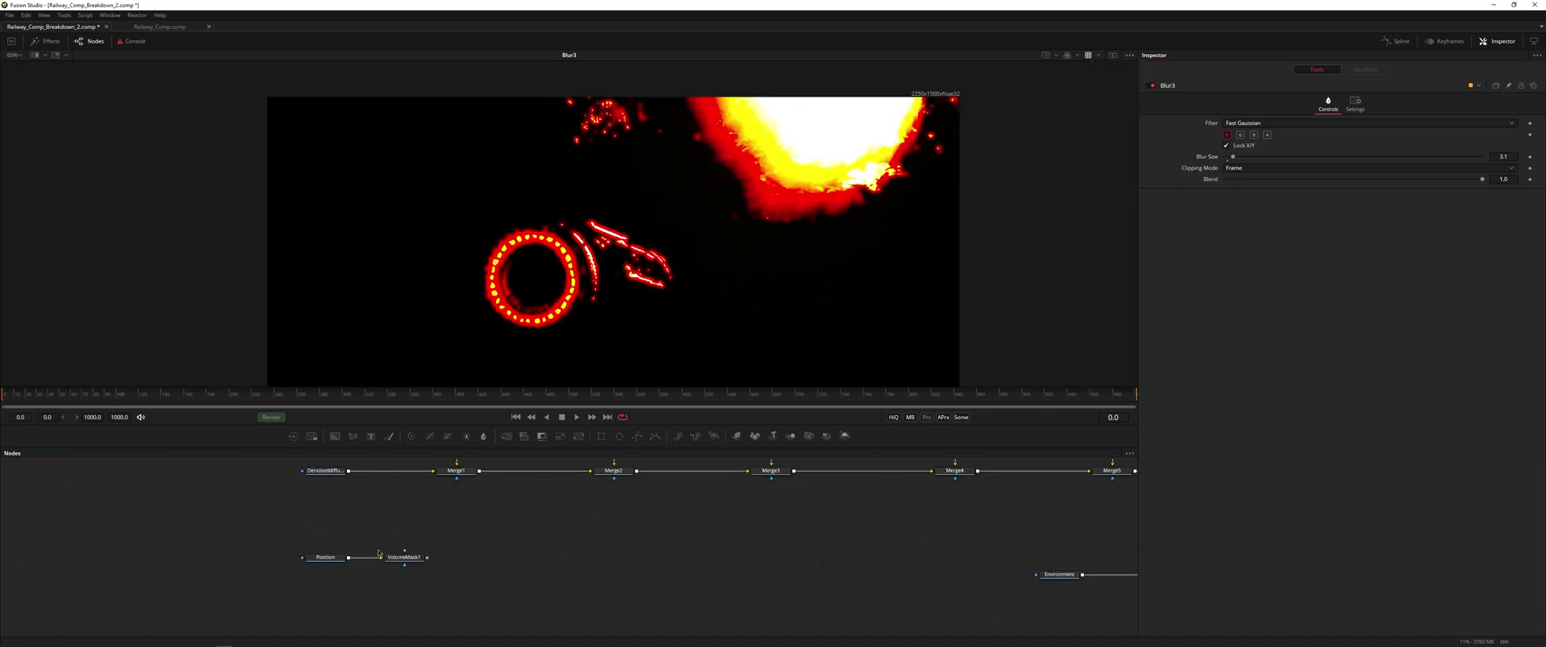
left_click(310, 565)
left_click(409, 559)
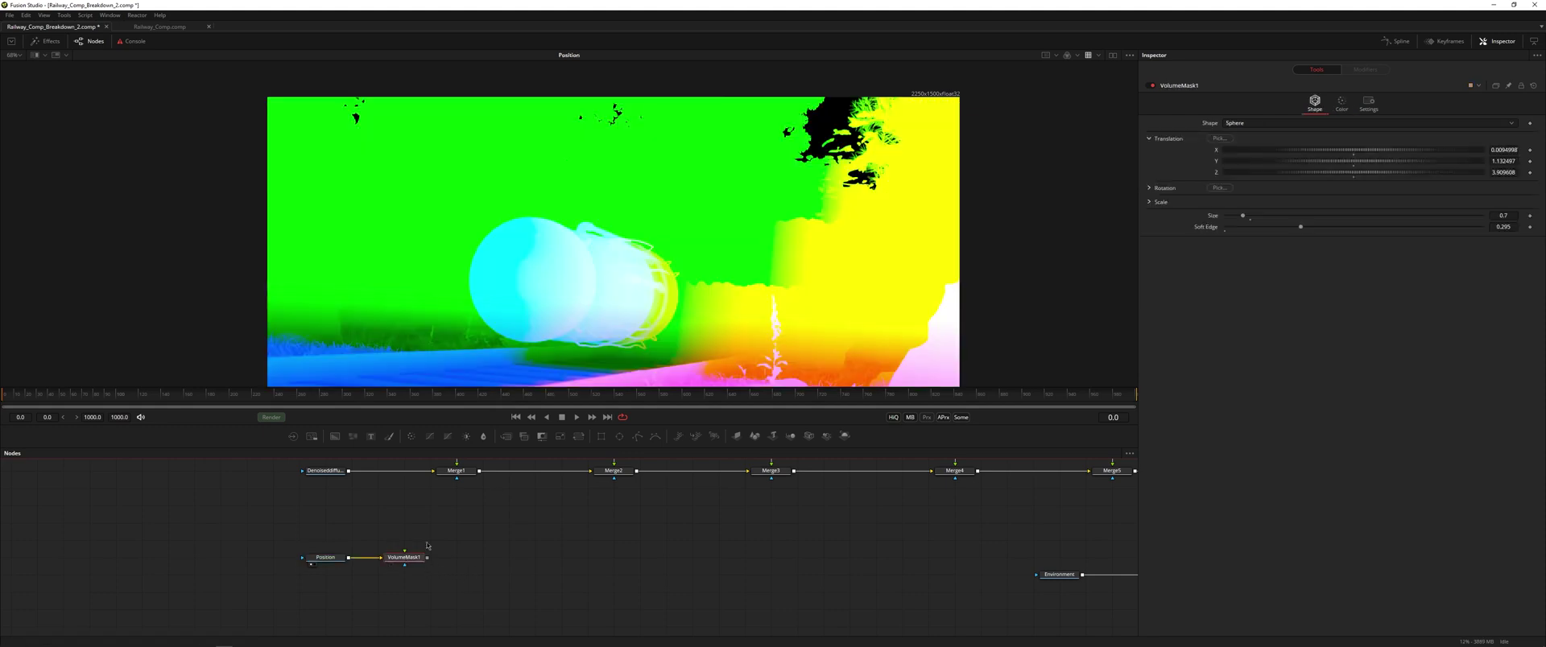
left_click_drag(617, 322, 631, 293)
left_click_drag(632, 293, 652, 253)
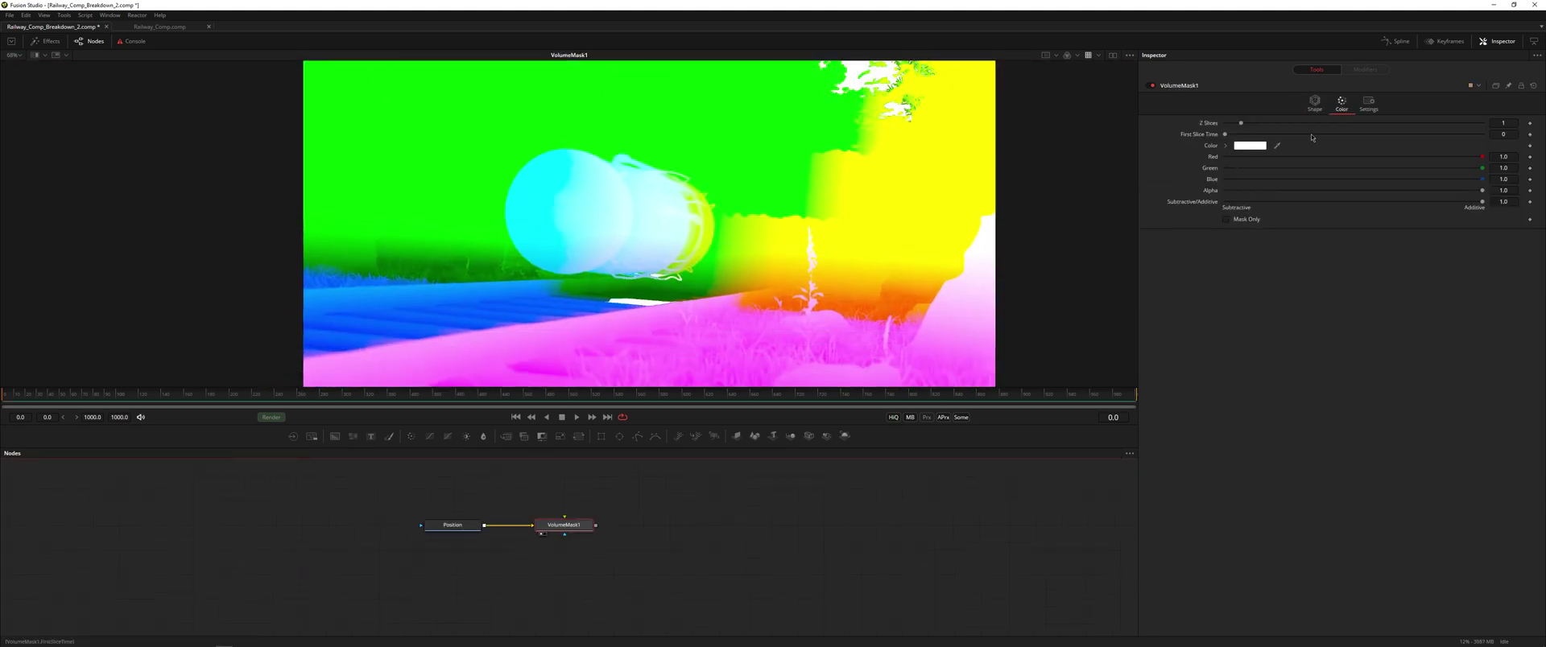
left_click(1315, 103)
left_click_drag(1205, 142, 691, 219)
Step: Unlock VolumeMask1's scale axes and stretch the cube to X 2.846, Y 1.587 and Z 4.203
left_click(1149, 202)
left_click(1238, 219)
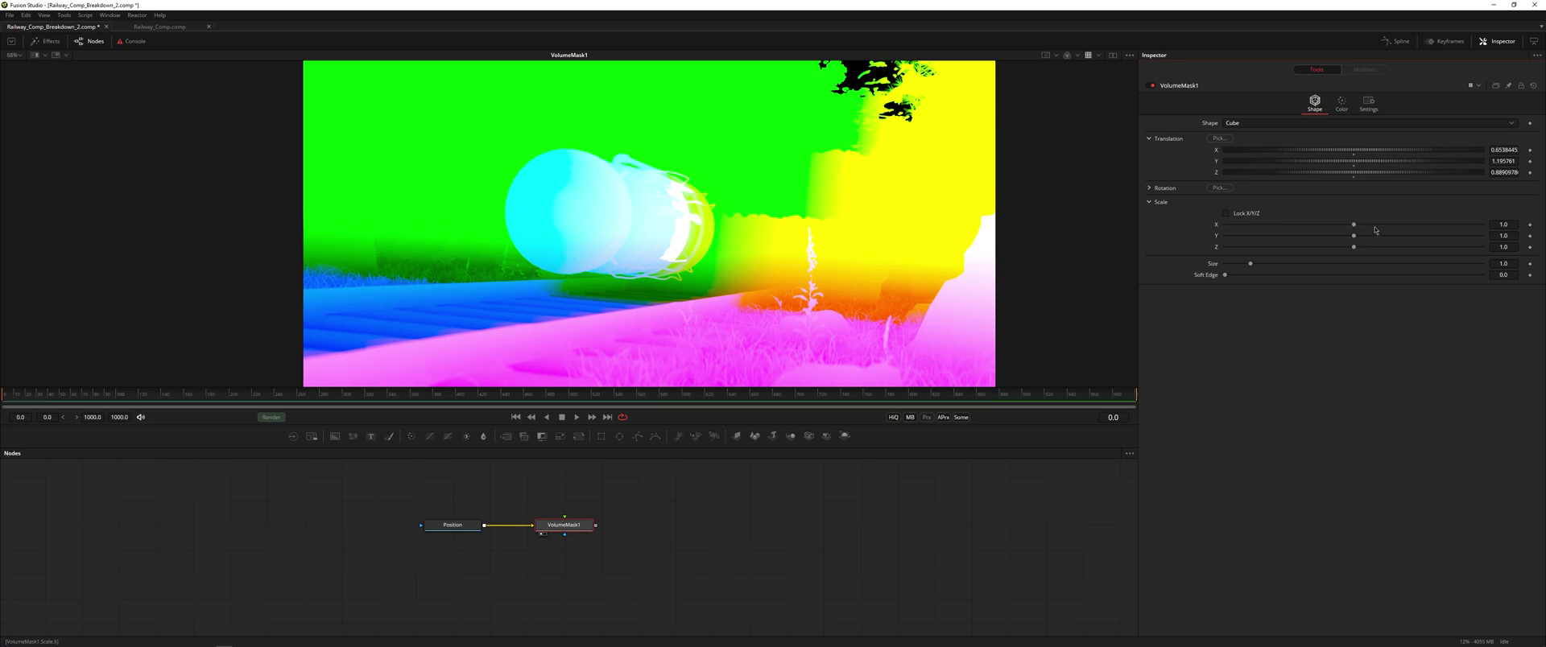
left_click_drag(1357, 238, 1437, 248)
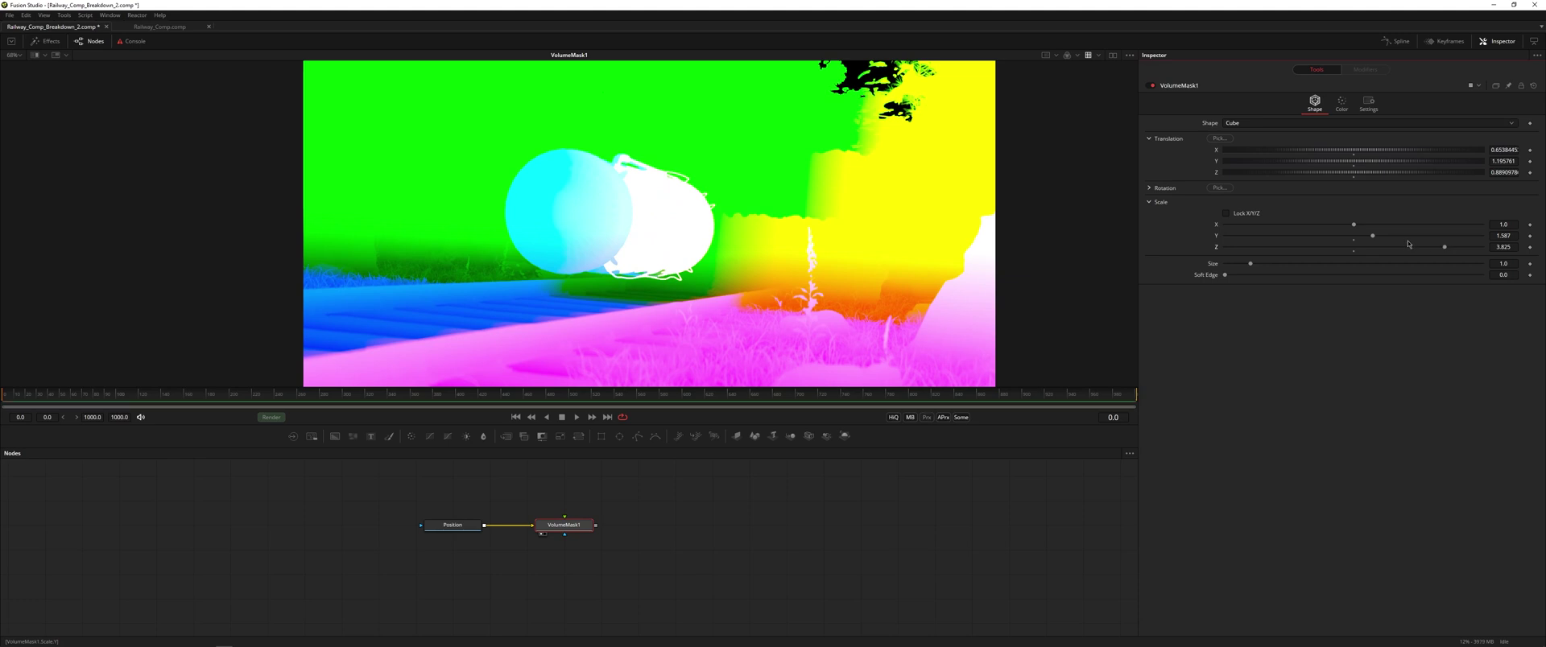
left_click_drag(1353, 225, 1367, 228)
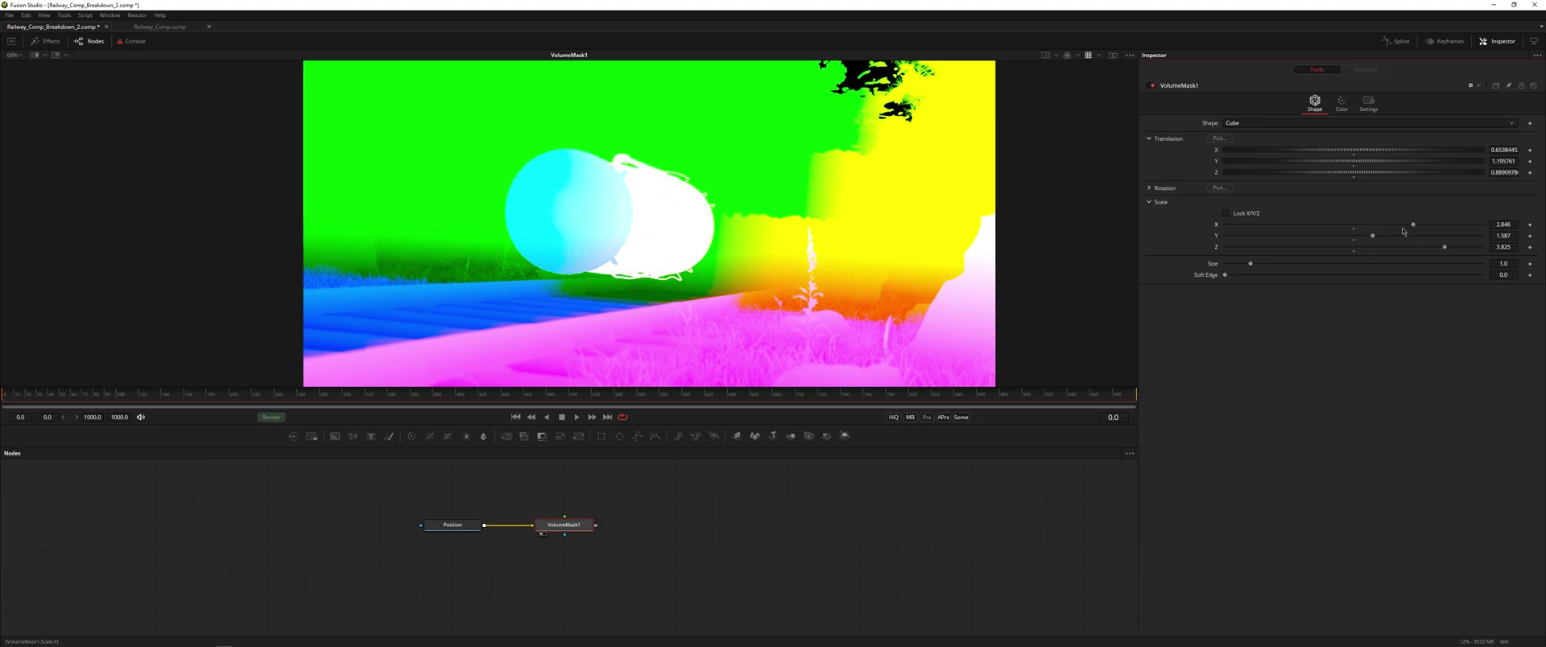
left_click_drag(1450, 247, 1462, 247)
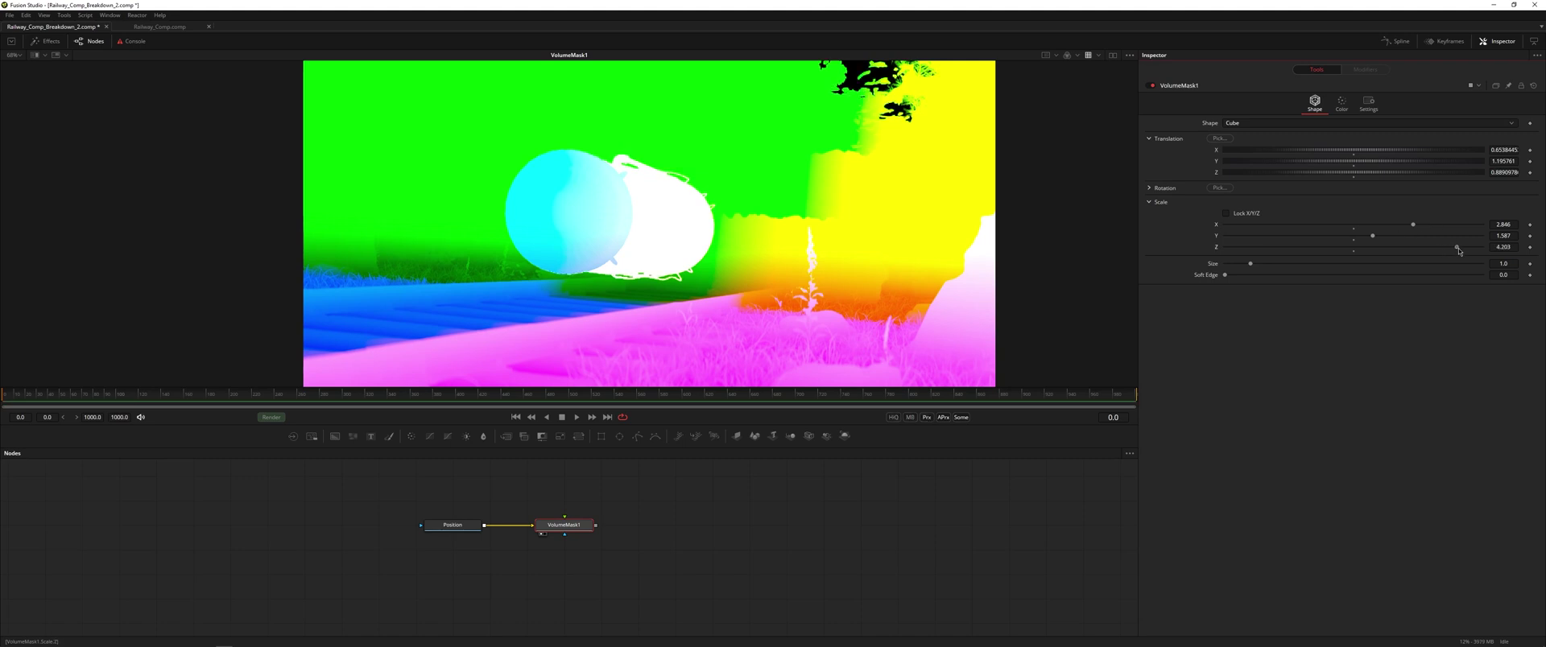
left_click_drag(1225, 275, 1225, 275)
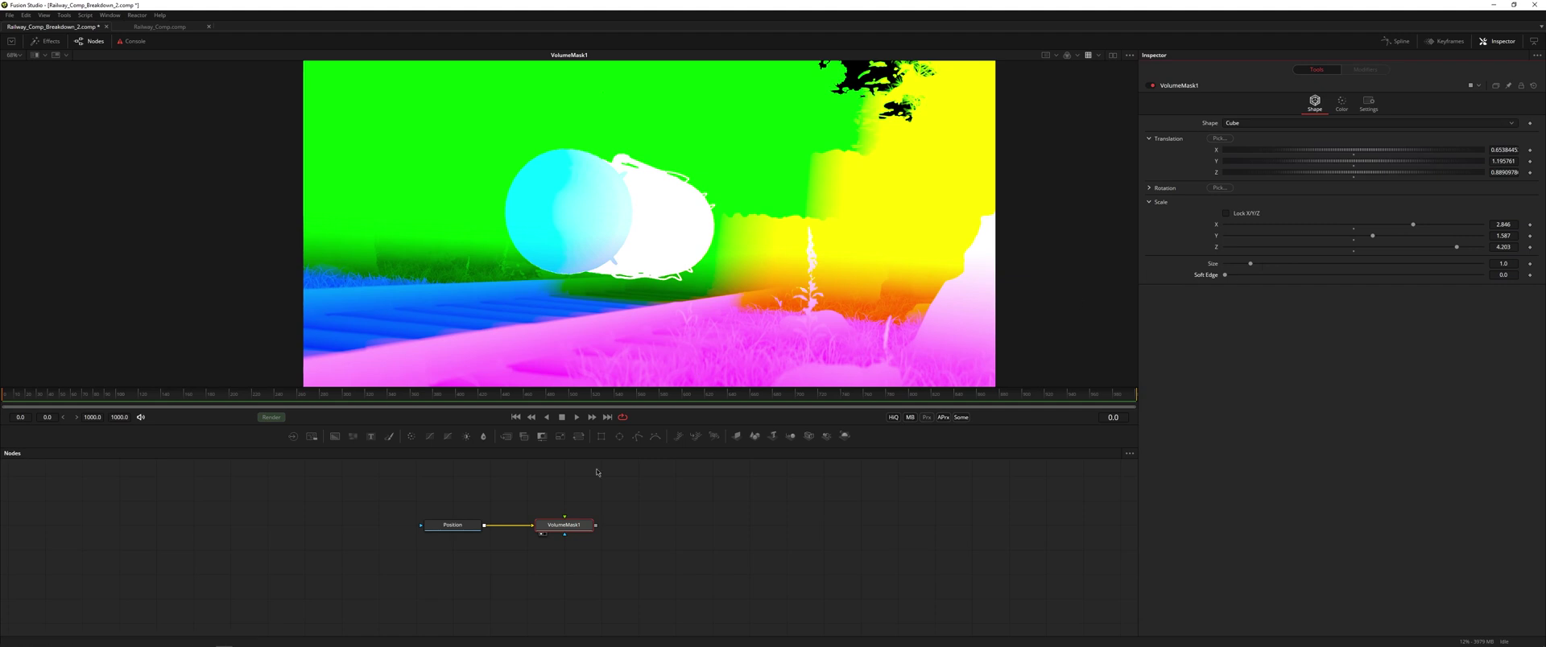
Step: Make VolumeMask1 output only the mask and slightly reduce its X scale
left_click_drag(568, 525, 605, 525)
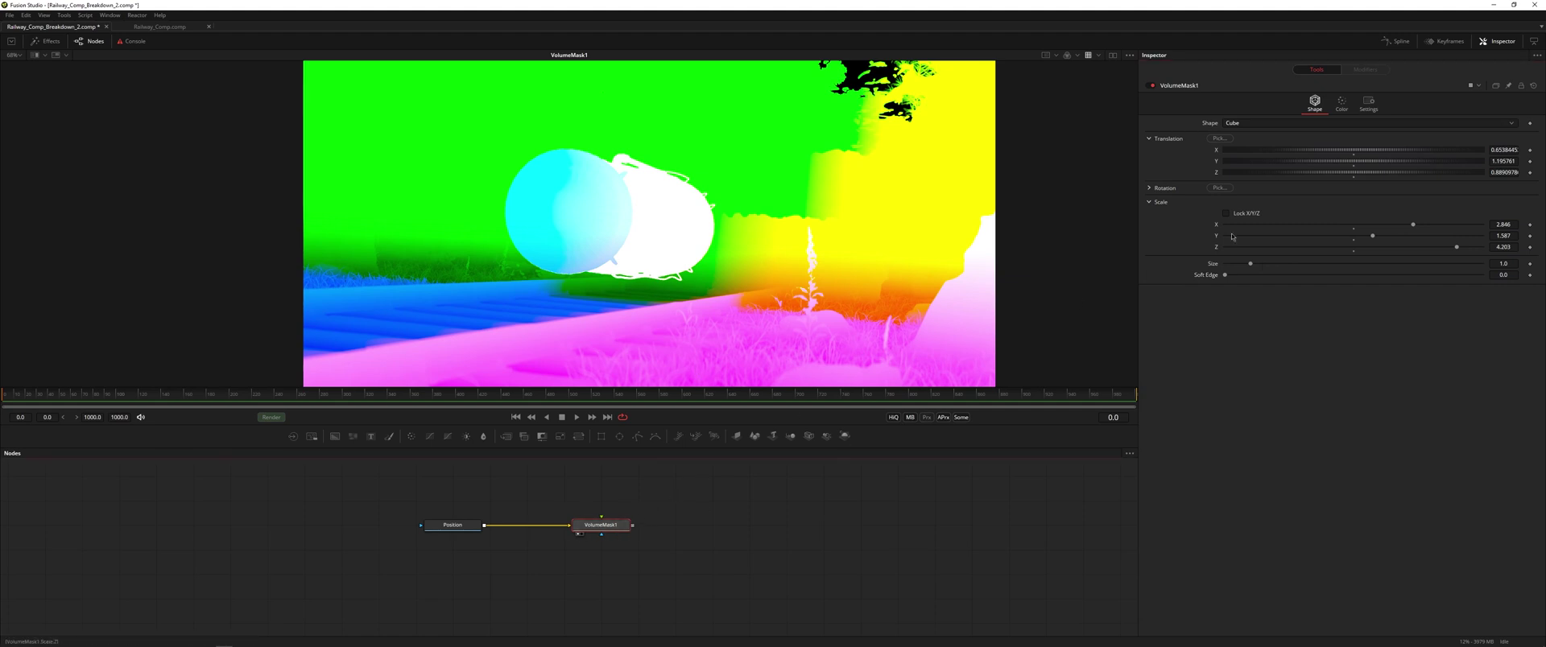
left_click(1342, 103)
left_click(1226, 219)
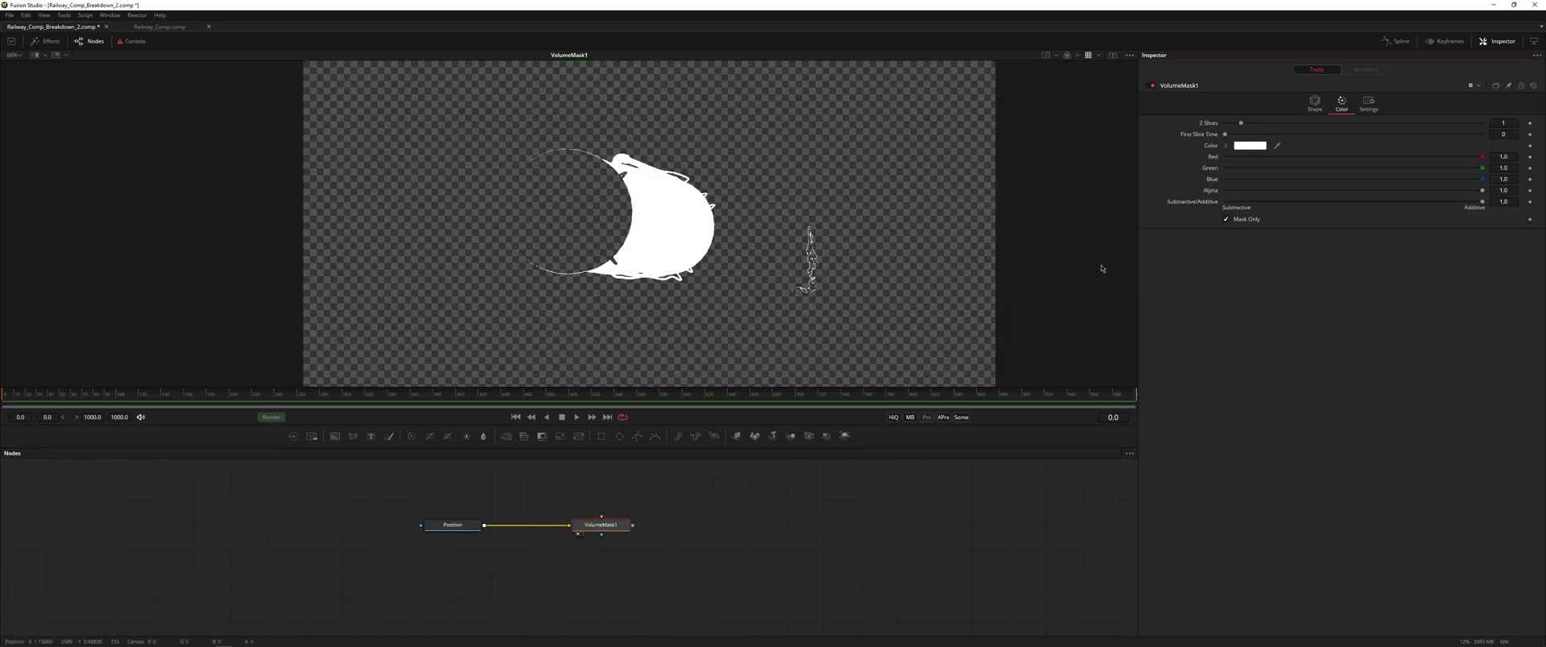
left_click(1314, 103)
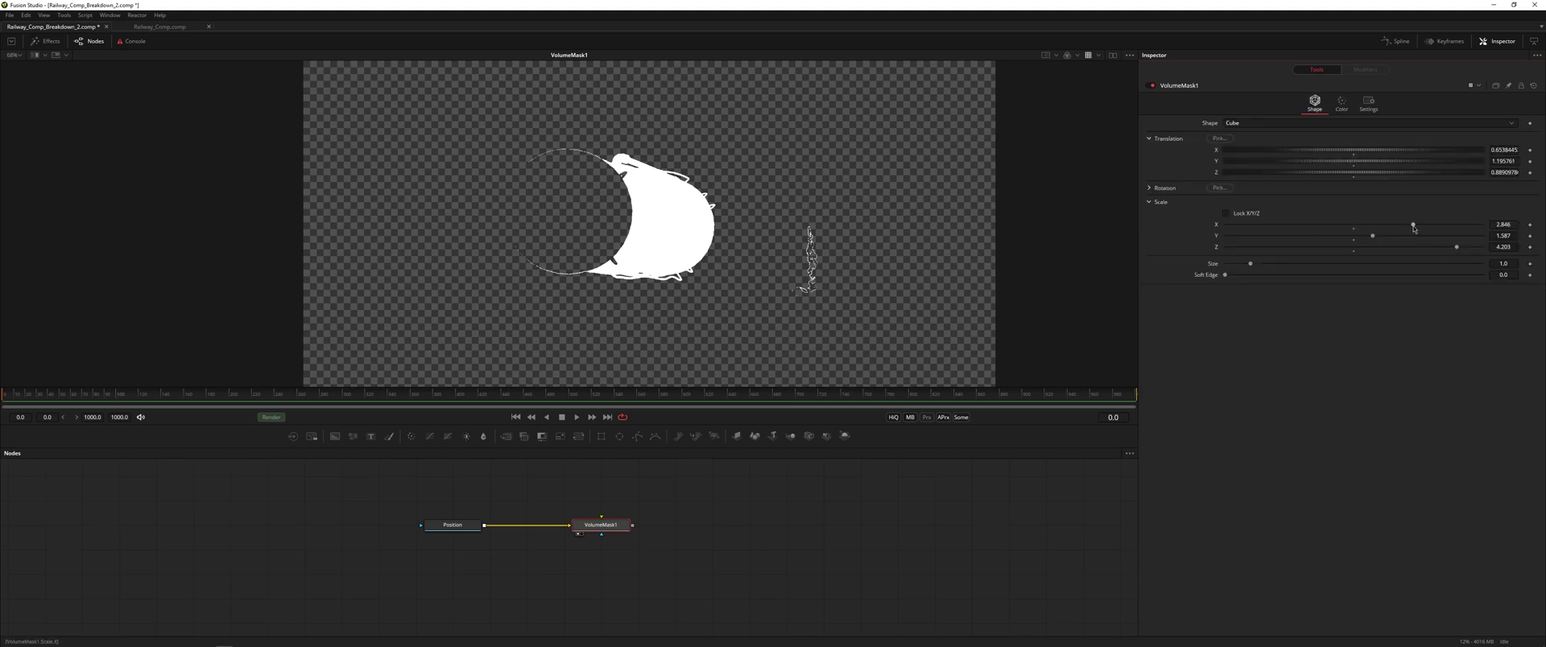
left_click_drag(1414, 228, 1399, 228)
Step: Move the Position and VolumeMask1 nodes beside the Color Curves branch and stack Position above the mask
scroll(623, 559, "down", 5)
left_click_drag(560, 541, 895, 569)
scroll(983, 527, "up", 5)
left_click_drag(816, 509, 649, 520)
scroll(688, 554, "up", 4)
left_click_drag(749, 543, 643, 522)
scroll(712, 532, "down", 1)
scroll(716, 513, "down", 3)
left_click(646, 513)
left_click_drag(654, 479, 628, 496)
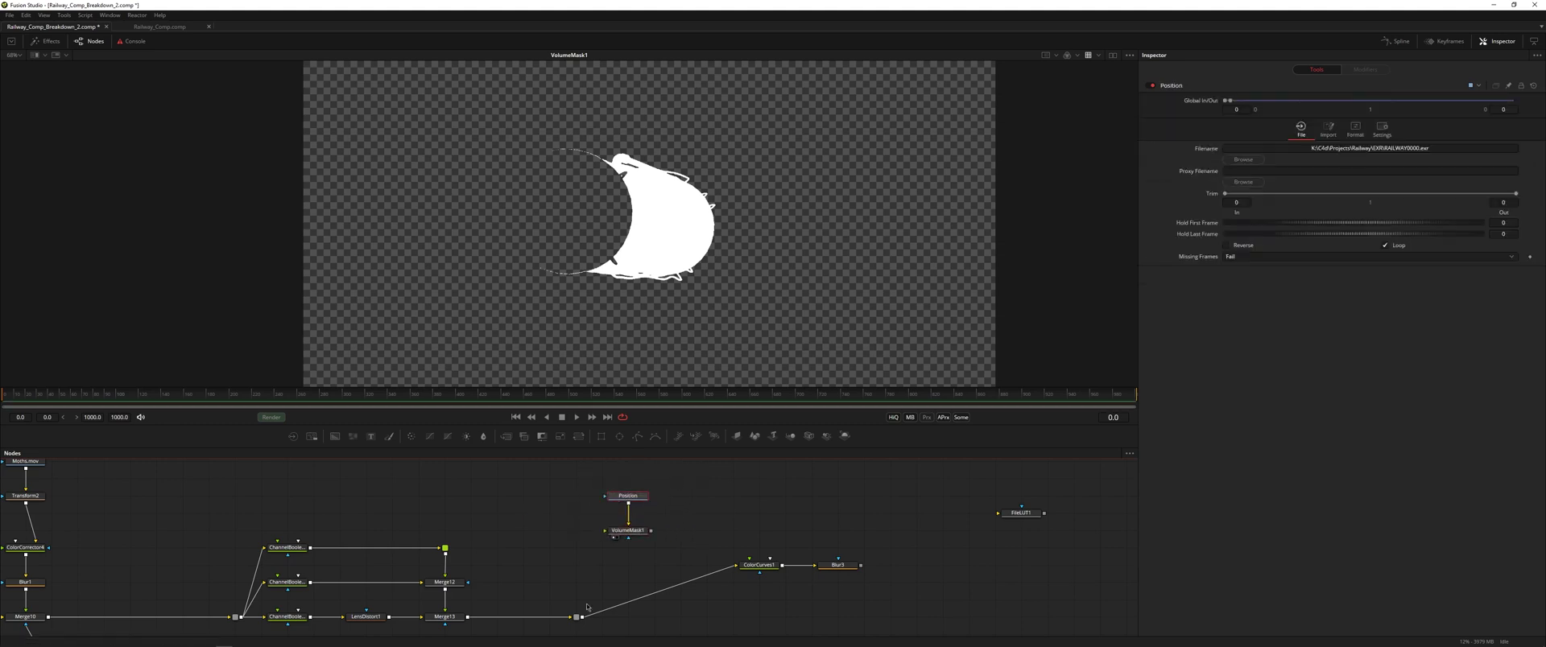
Step: Insert a Matte Control before Color Curves, feed VolumeMask1 into its garbage matte and view it
key("m")
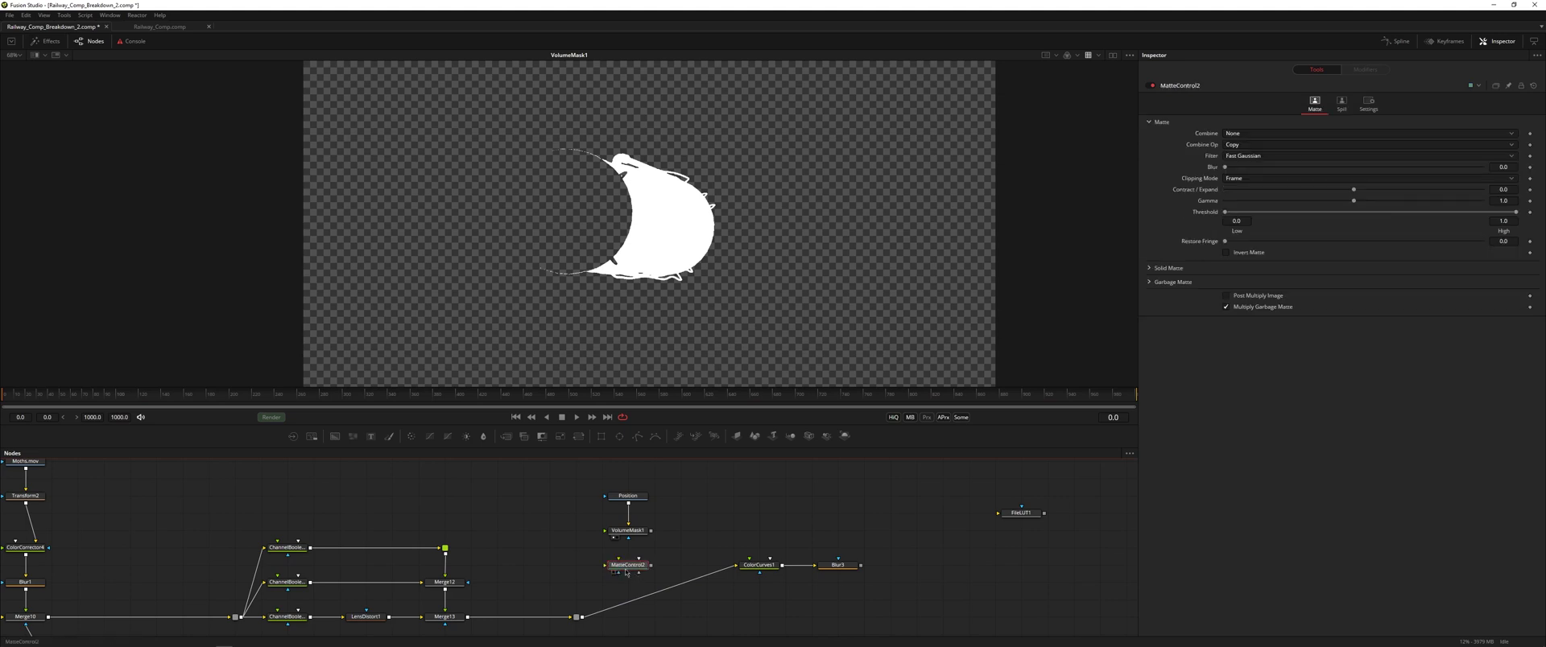
mouse_move(629, 569)
left_mouse_down()
mouse_move(646, 595)
mouse_move(620, 560)
mouse_move(637, 568)
left_mouse_up()
key("1")
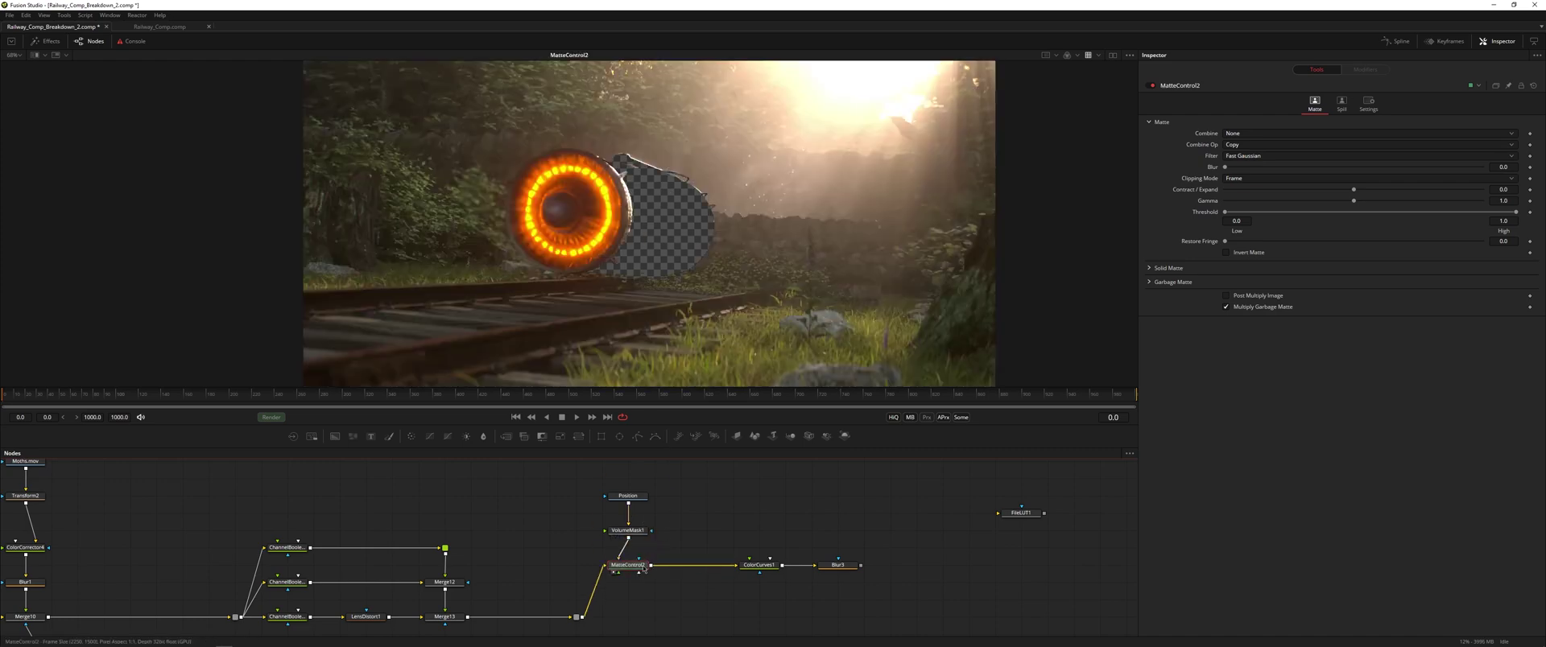
Step: Invert the Matte Control's garbage matte to keep only the engine's body and view the Blur's output
left_click(1150, 282)
left_click(1227, 294)
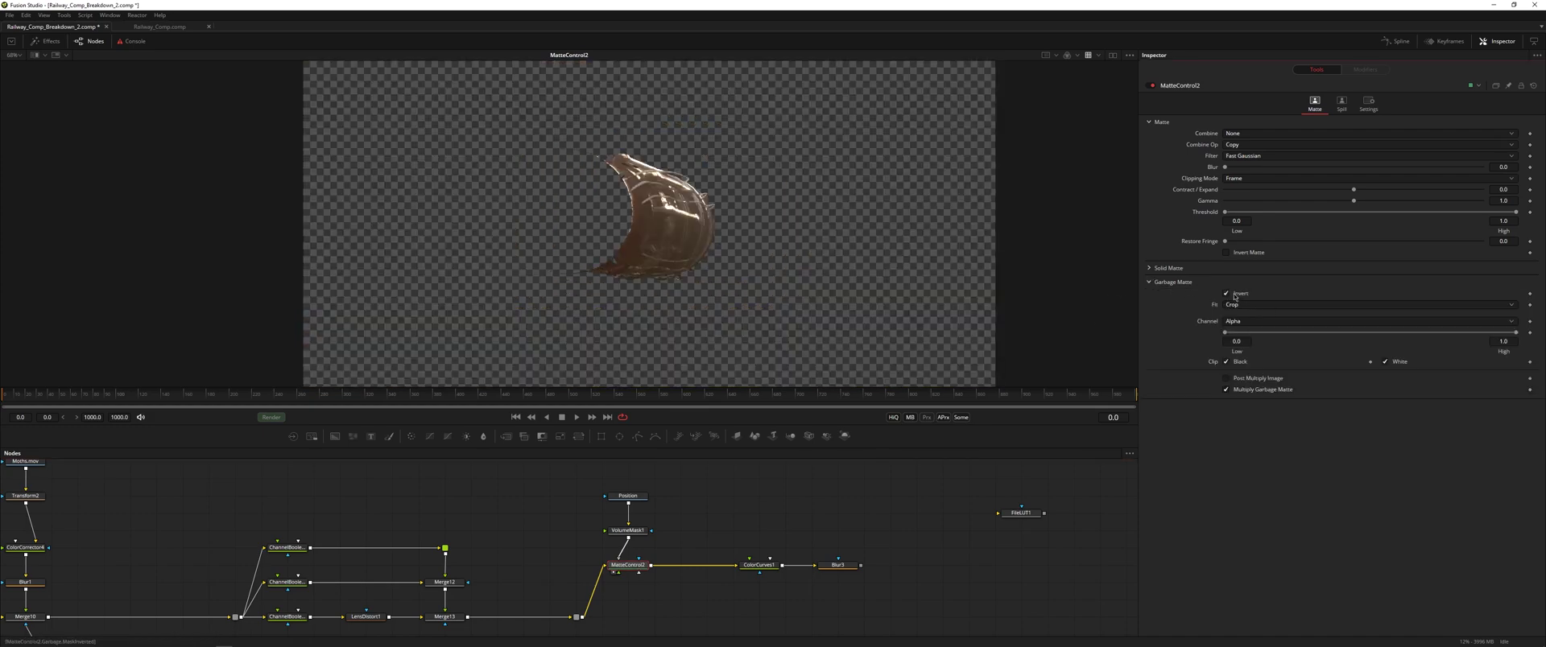
left_click_drag(741, 533, 517, 533)
left_click_drag(614, 566, 580, 254)
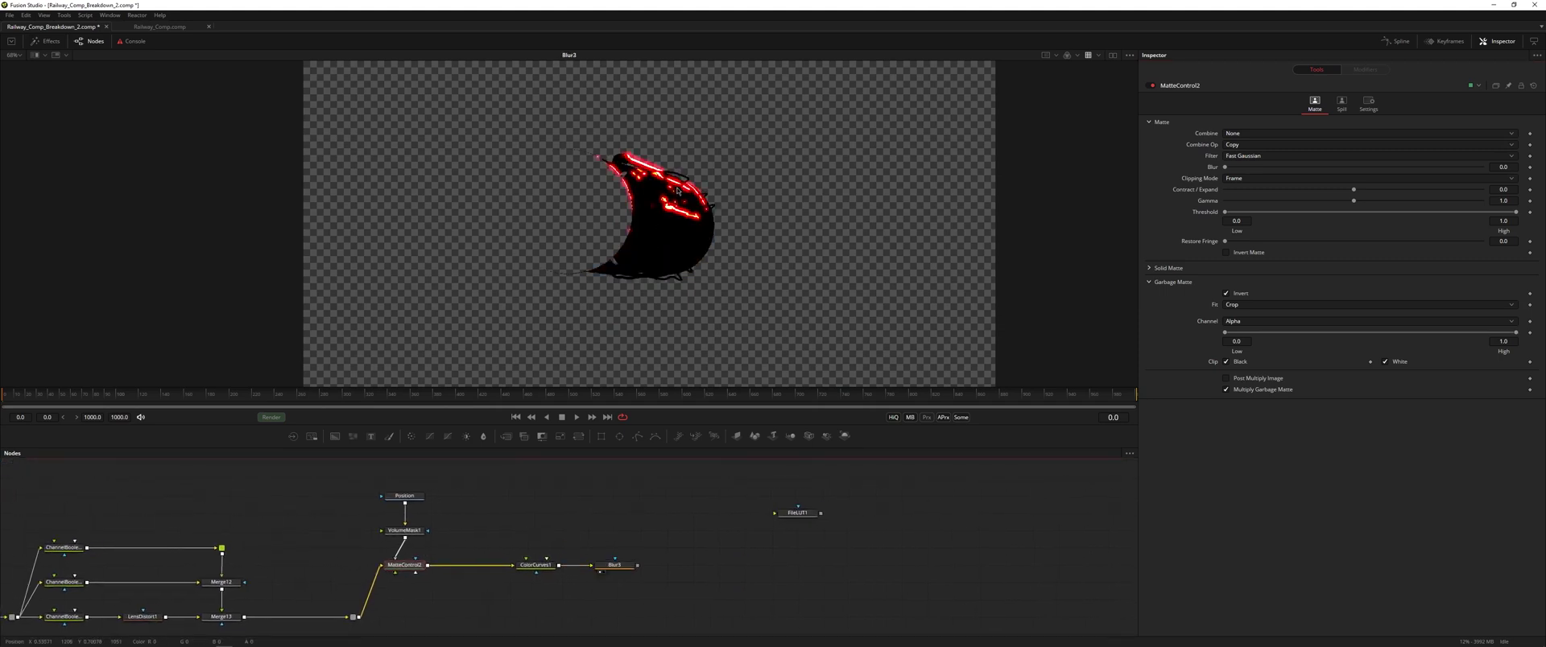
Step: Add a Merge that places the Blur over the main composite branch and view it
scroll(527, 577, "down", 3)
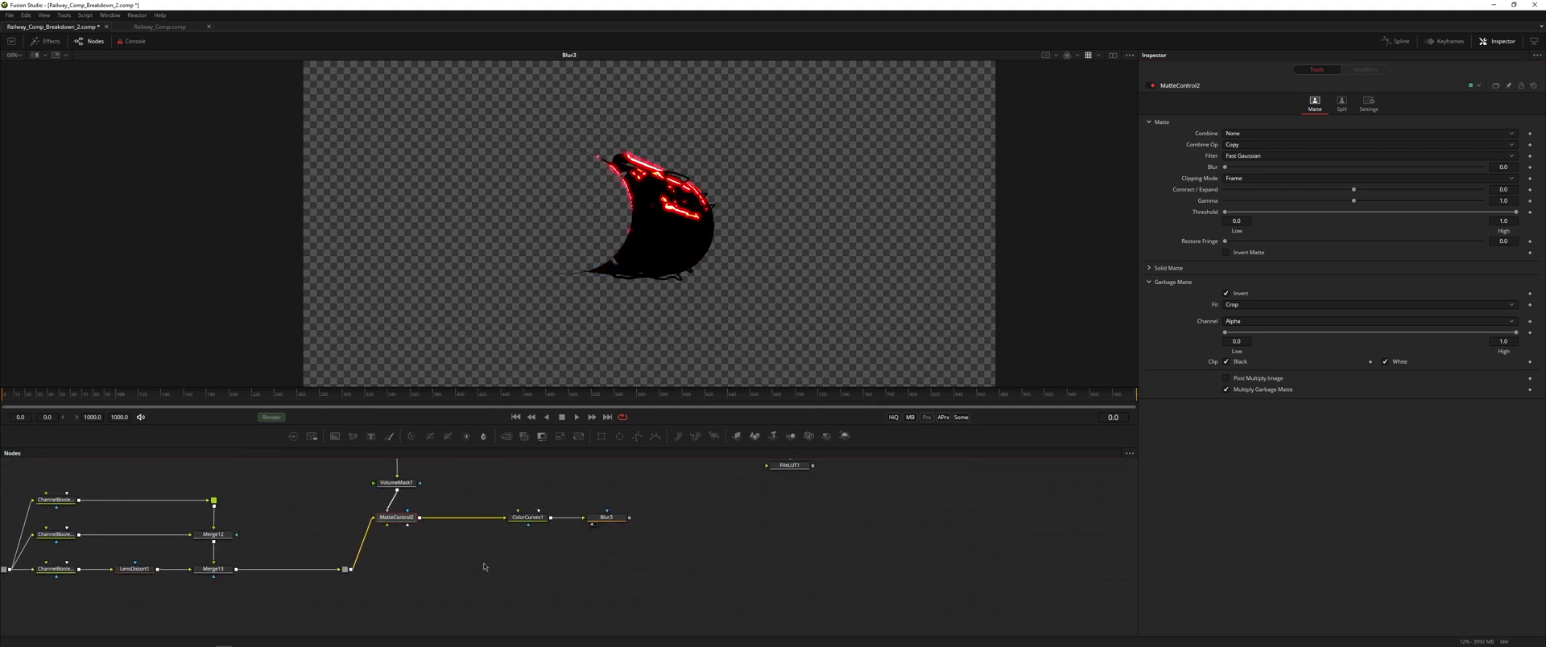
left_click(595, 571)
key("ctrl+m")
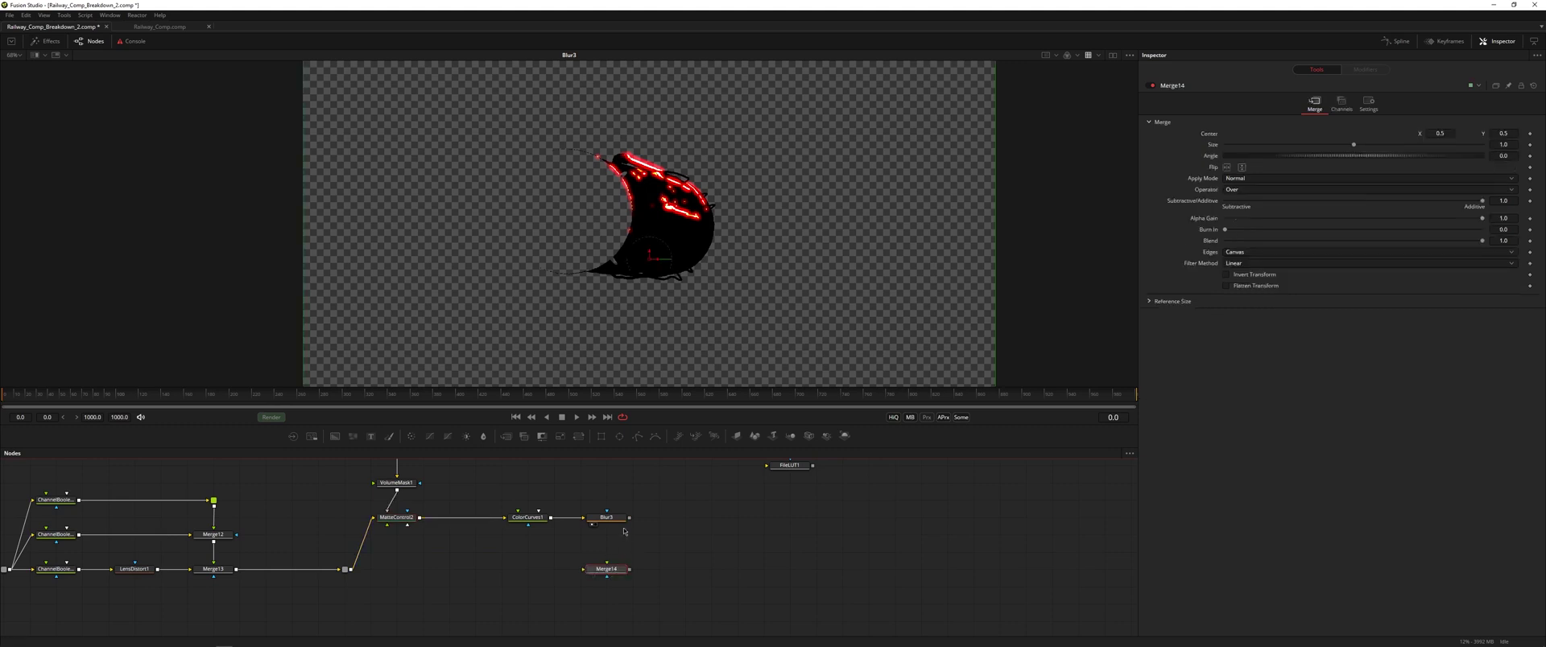
left_click_drag(629, 519, 618, 577)
left_click_drag(346, 569, 603, 572)
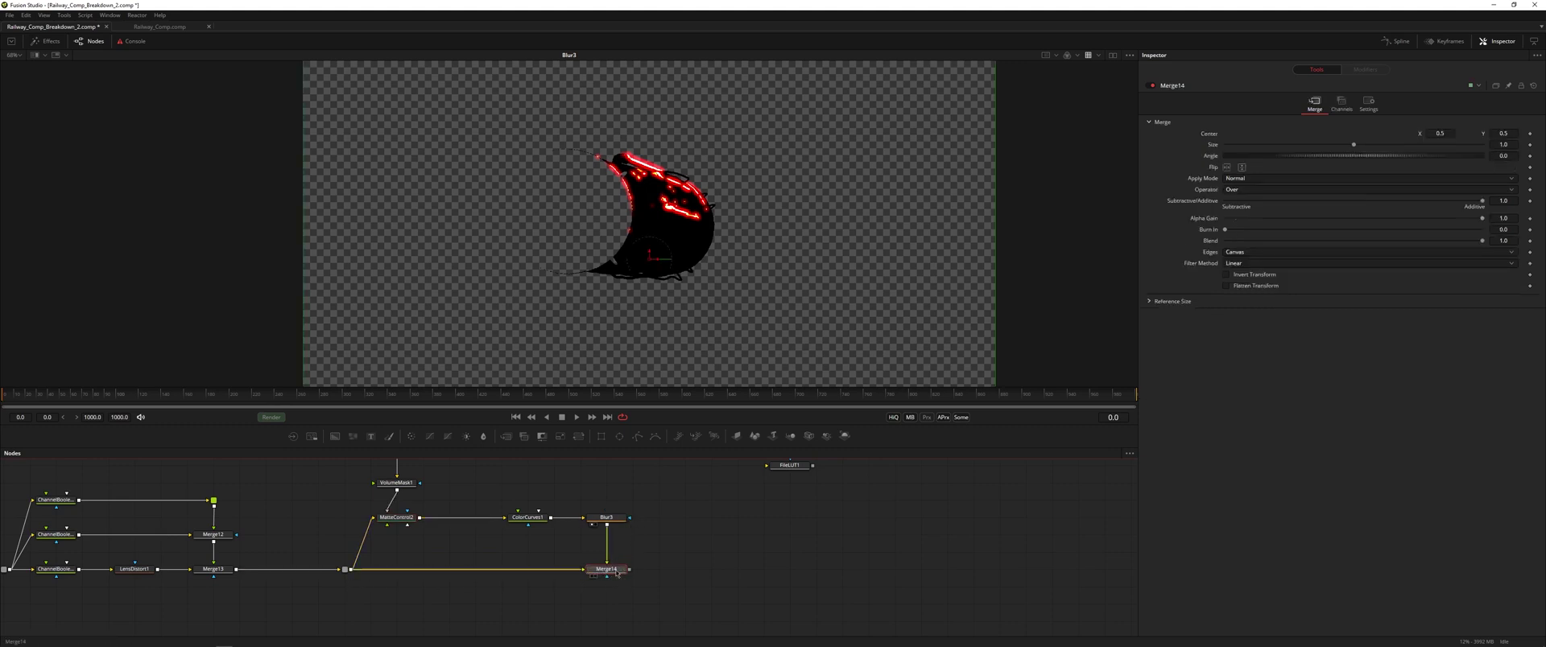
key("1")
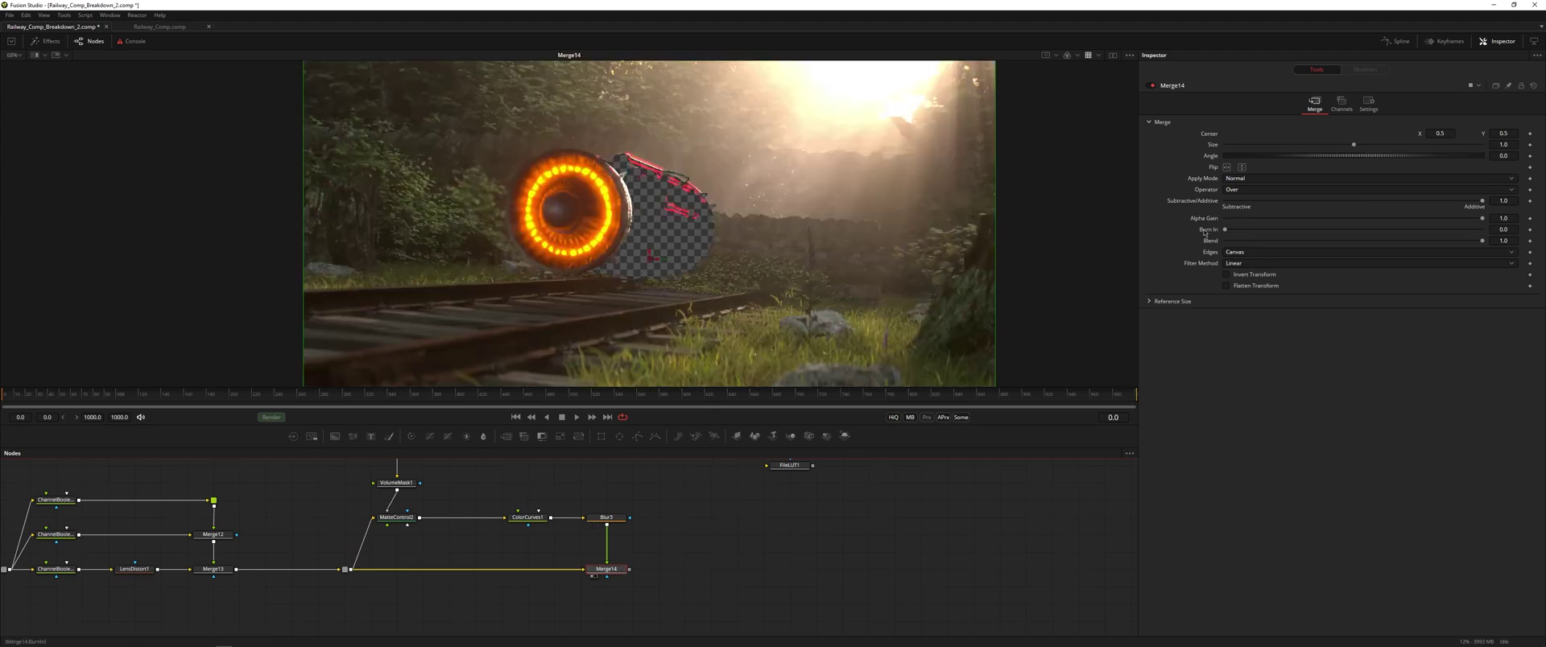
Step: Set the glow Merge's Burn-In to 1.0, Alpha Gain to 0 and Blend to about 0.065
mouse_move(1227, 230)
left_mouse_down()
mouse_move(1482, 229)
mouse_move(1340, 231)
left_mouse_up()
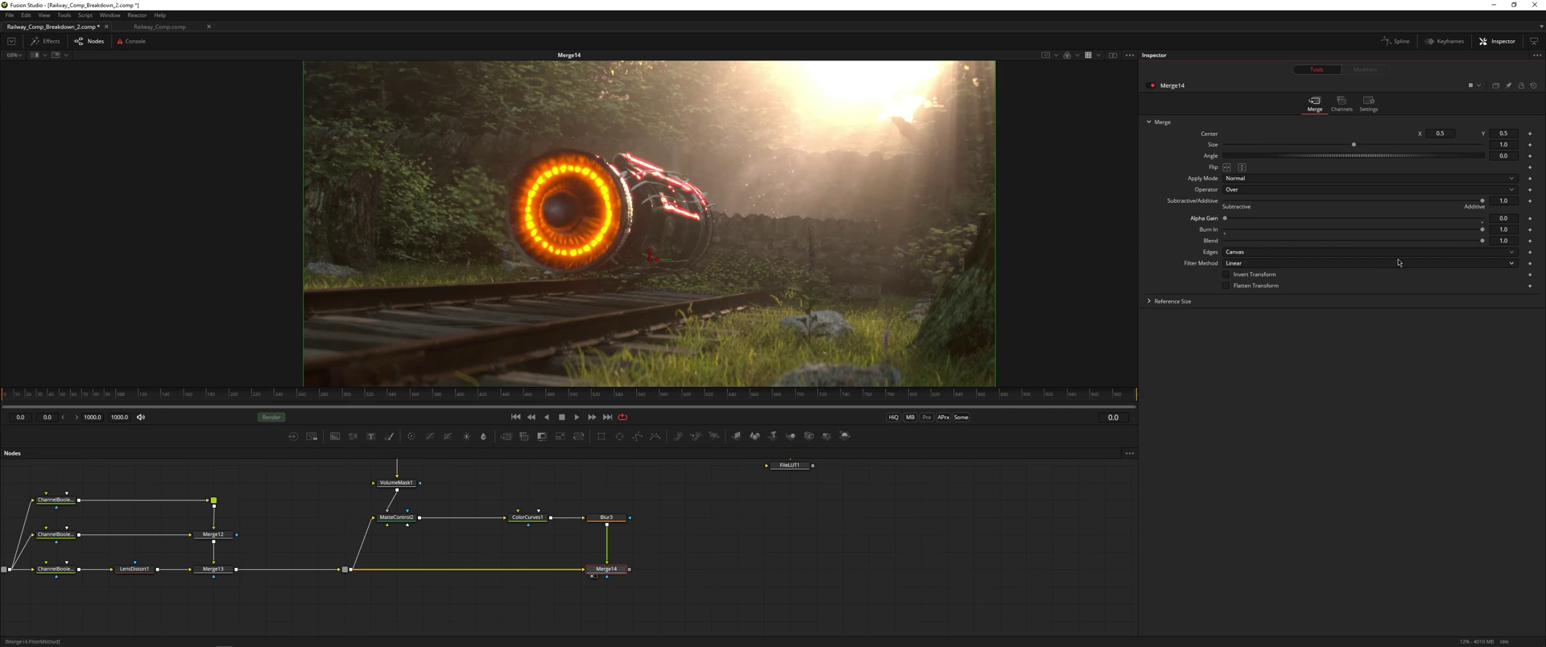
left_click_drag(1485, 245, 1466, 246)
left_click_drag(1264, 251, 1274, 250)
scroll(716, 211, "up", 5)
left_click_drag(1278, 242, 1257, 245)
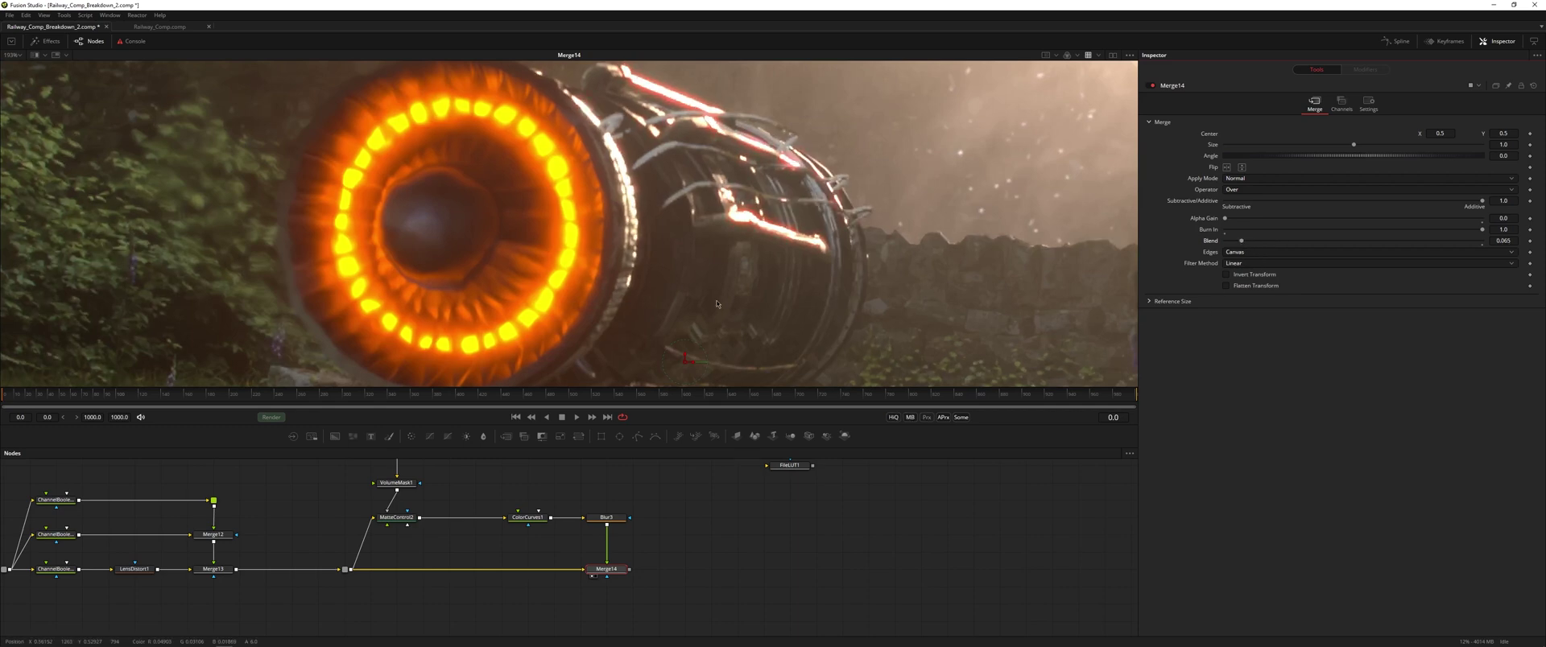
Step: Lower the Blend of the red-channel Blur to 0.721
scroll(688, 311, "down", 2)
left_click(606, 517)
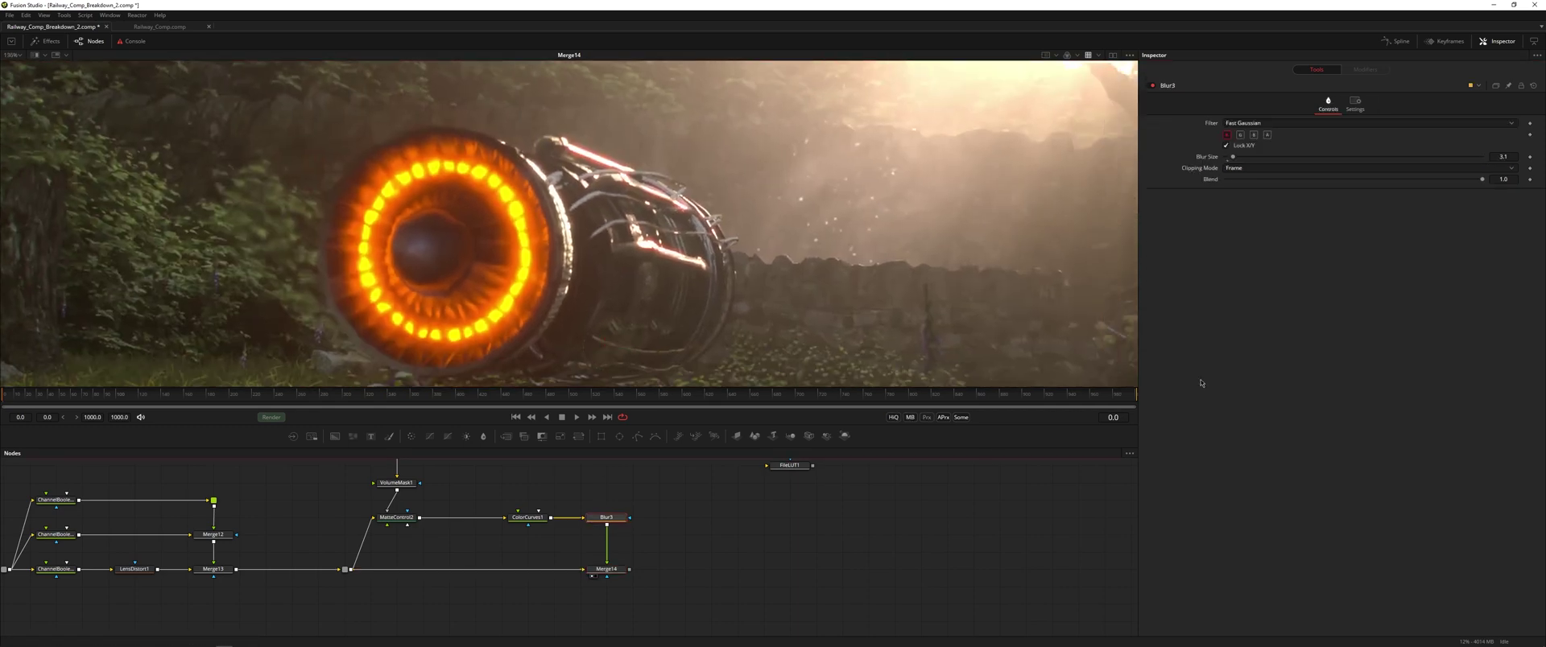
left_click_drag(1482, 182, 1410, 179)
scroll(646, 280, "down", 2)
left_click_drag(646, 281, 635, 257)
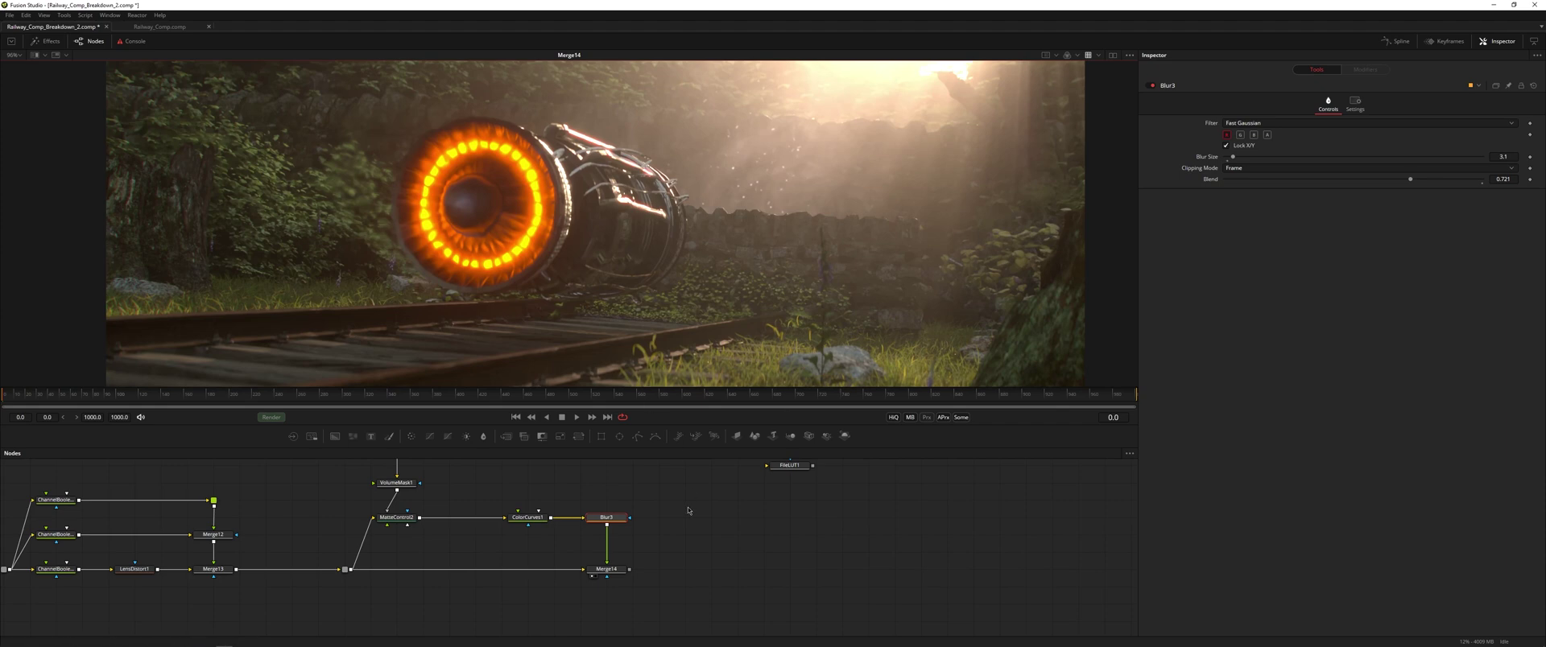
Step: Move the FileLUT1 node farther down the flow, leaving room after the glow Merge
scroll(515, 535, "down", 3)
left_click_drag(535, 505, 919, 527)
left_click_drag(550, 558, 601, 533)
left_click(601, 534)
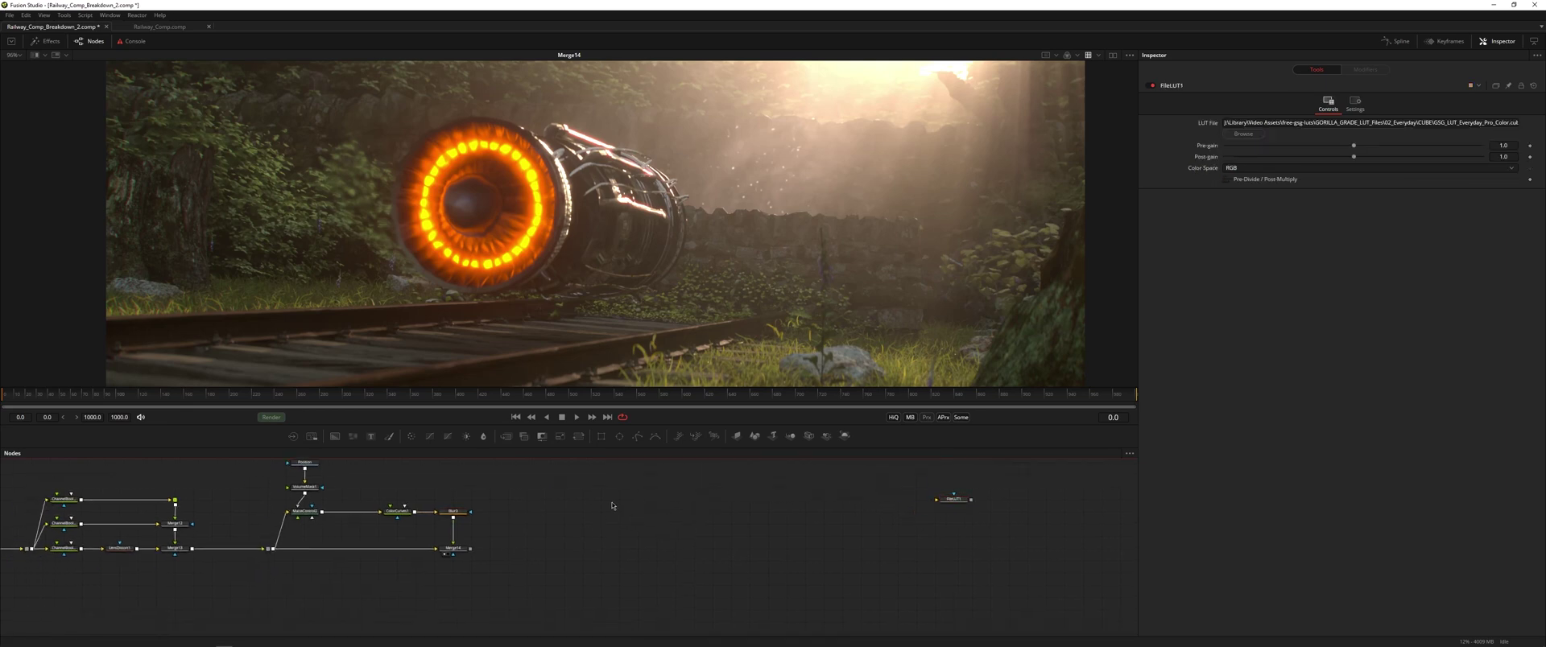
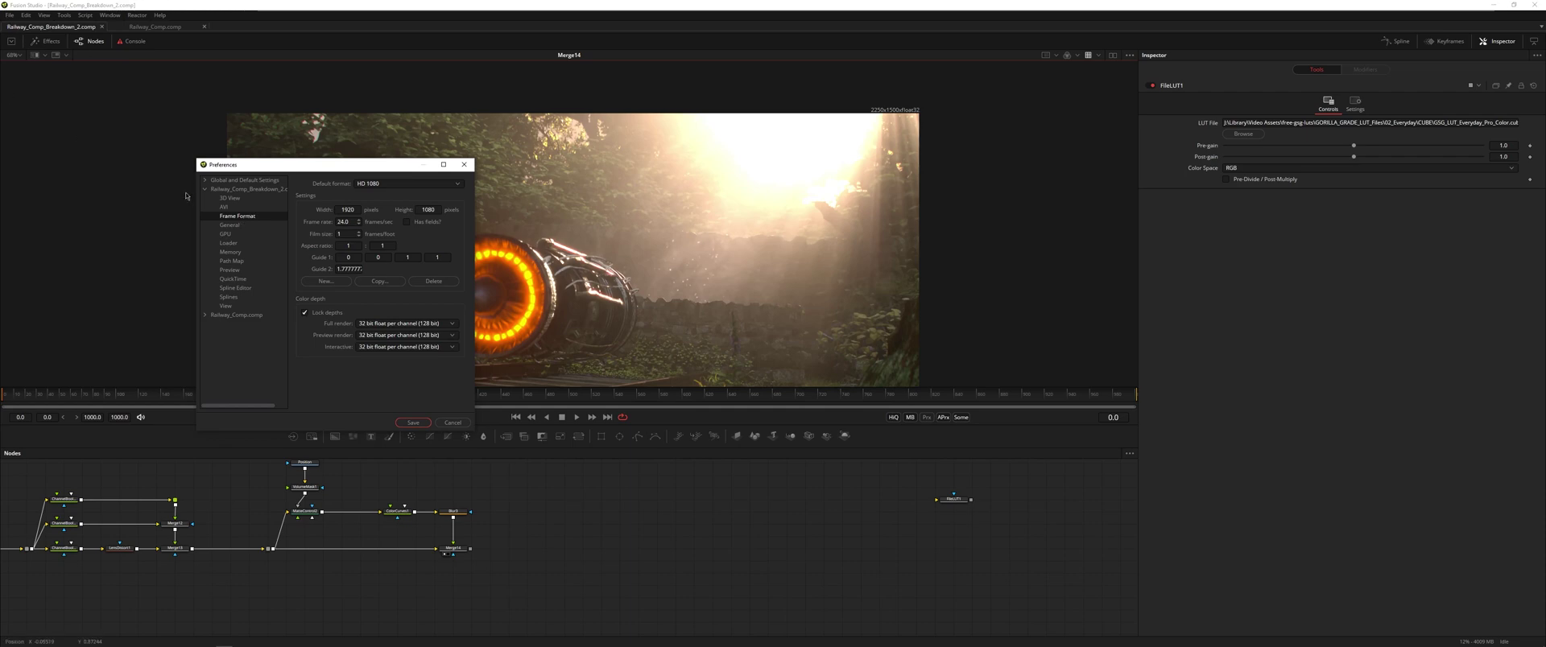
Step: Set the composition's frame format to 2250 × 1500 pixels and save the preferences
double_click(348, 209)
type("1920")
type("2")
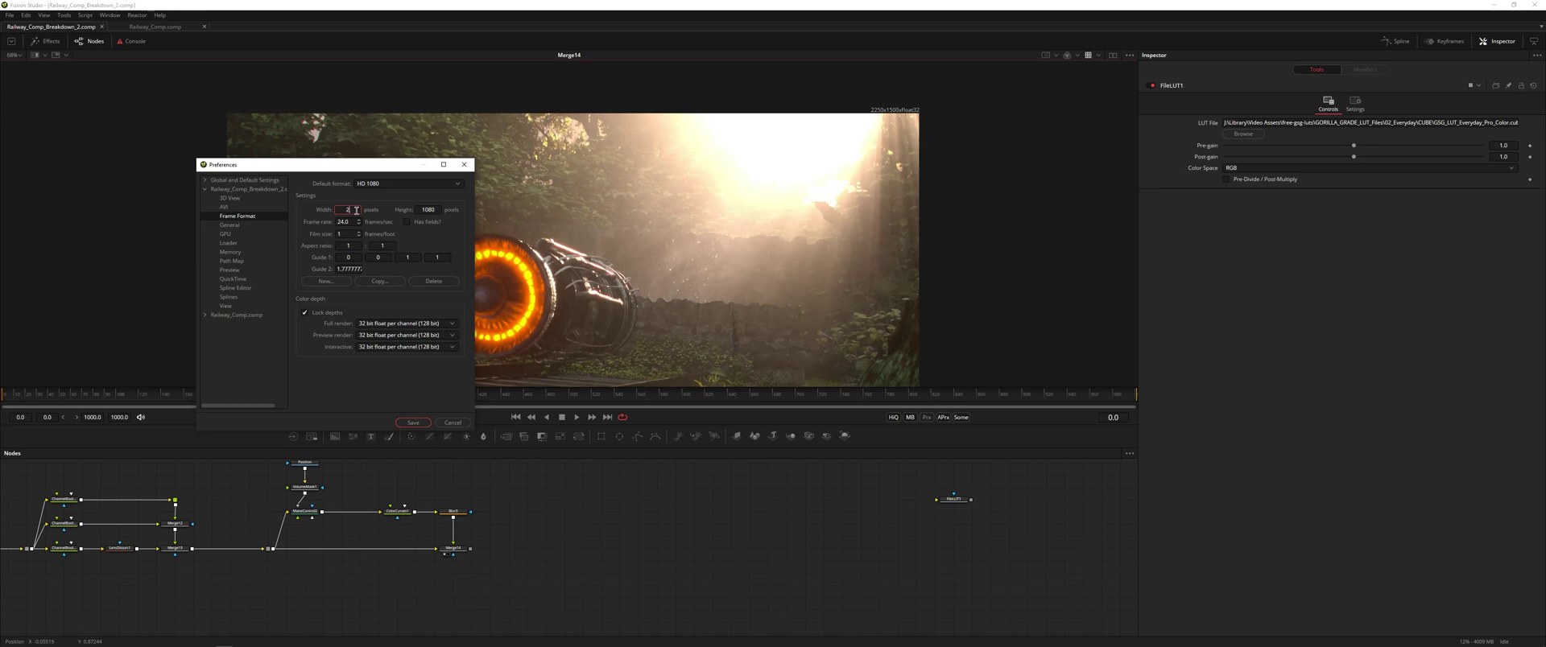
type("250")
key("Tab")
type("1400")
key("Return")
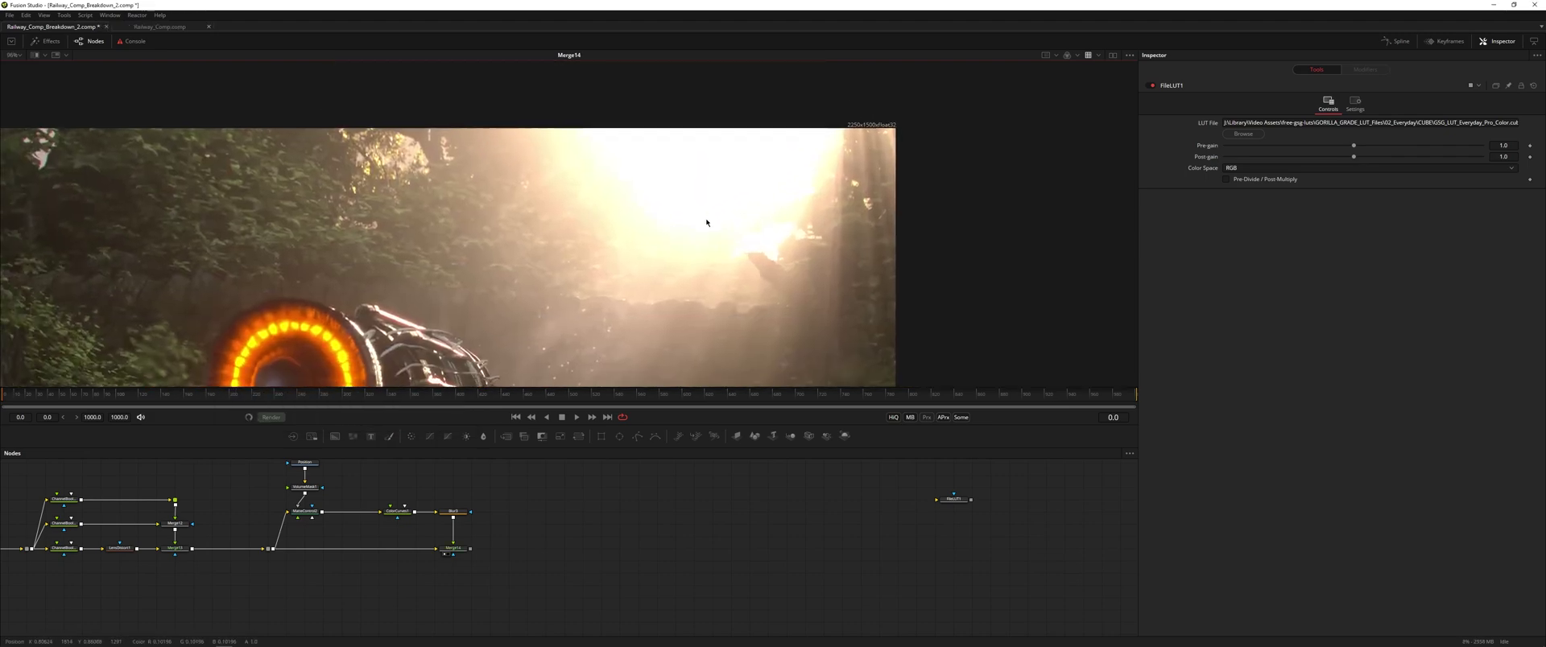
Step: Add a solid black Background node beside the glow Merge and view it
key("ctrl+f")
key("shift+space")
type("alpha")
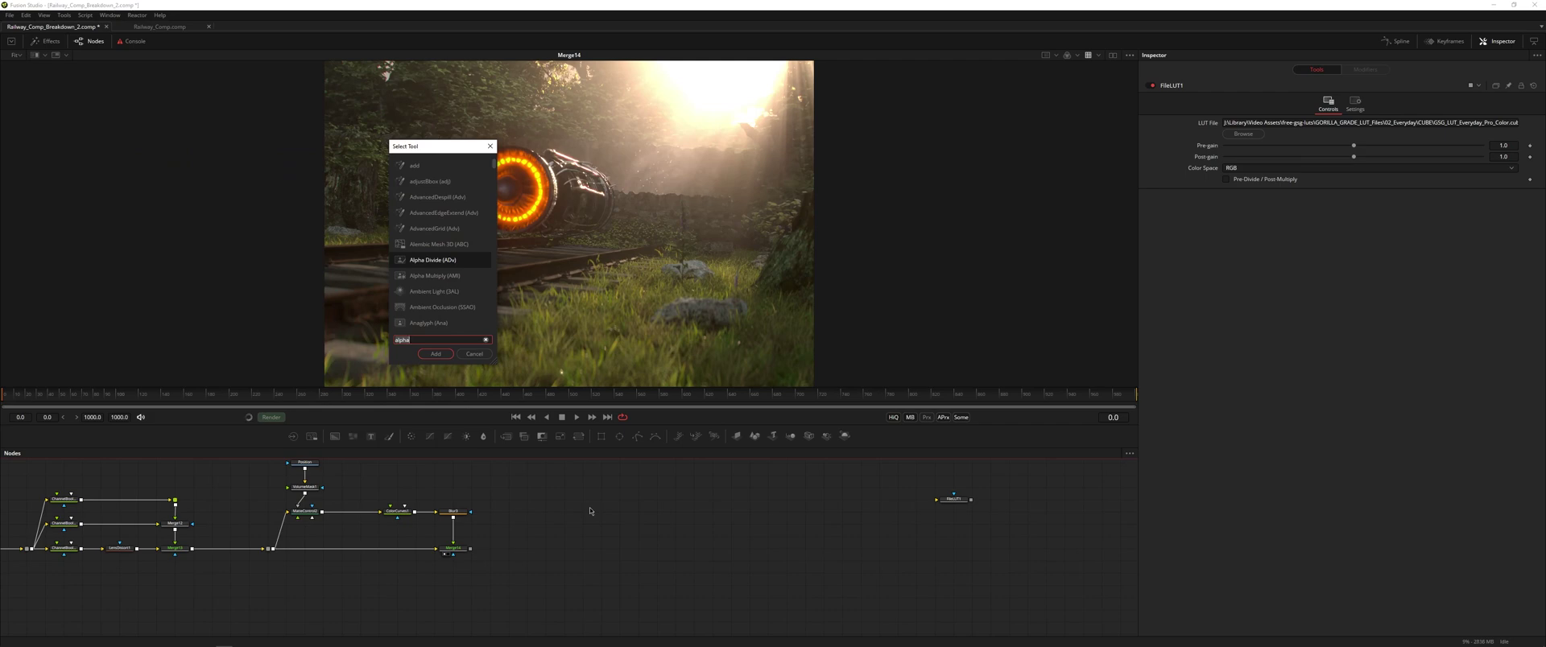
type("bg")
left_click(435, 354)
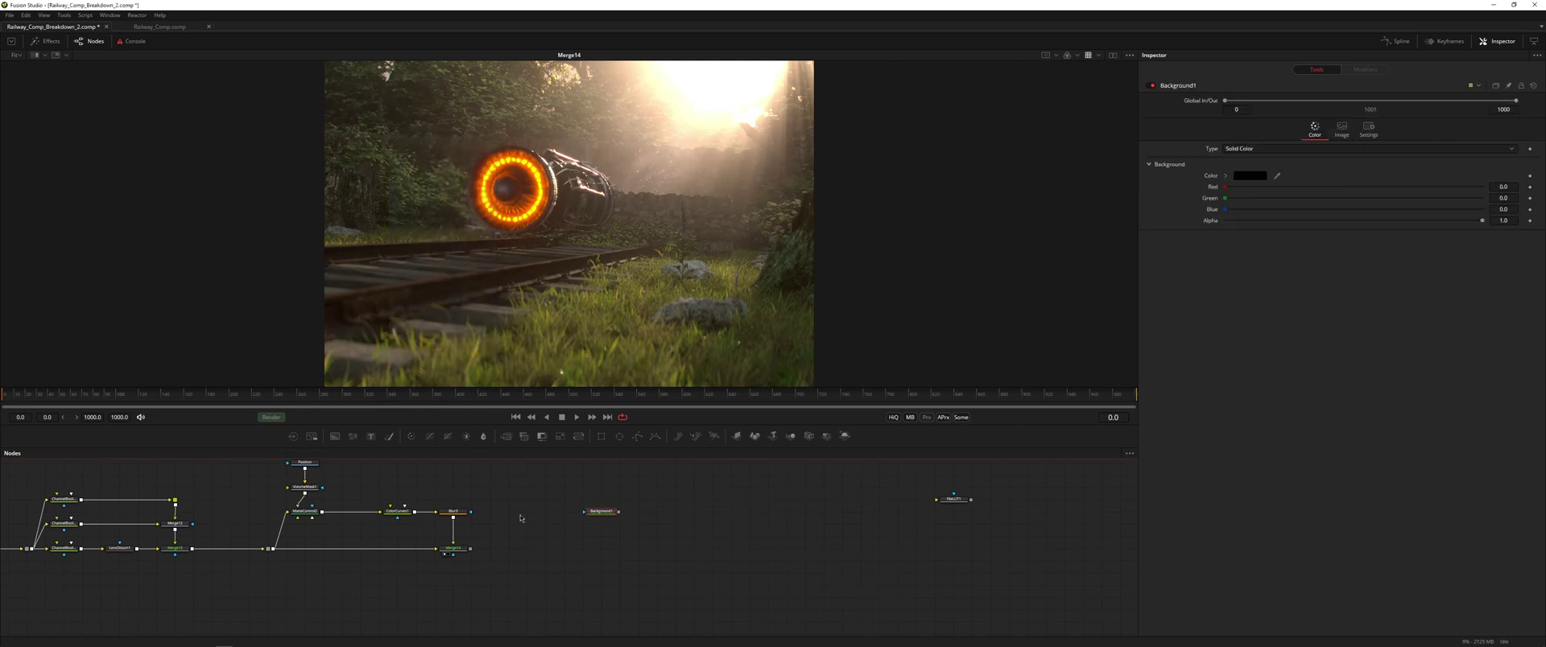
left_click_drag(616, 516, 551, 519)
key("1")
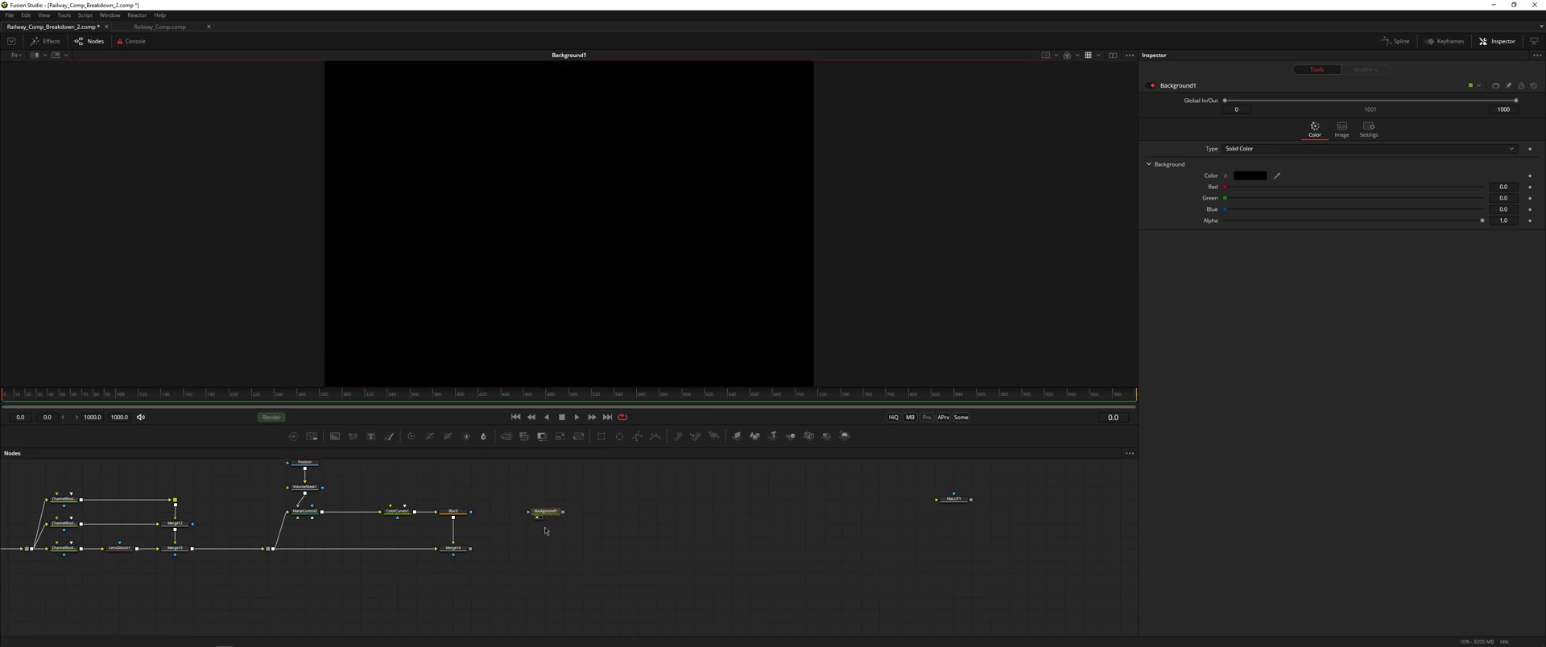
Step: Merge the Background over the glow composite and mask the Background with an Ellipse
left_click_drag(563, 512, 472, 548)
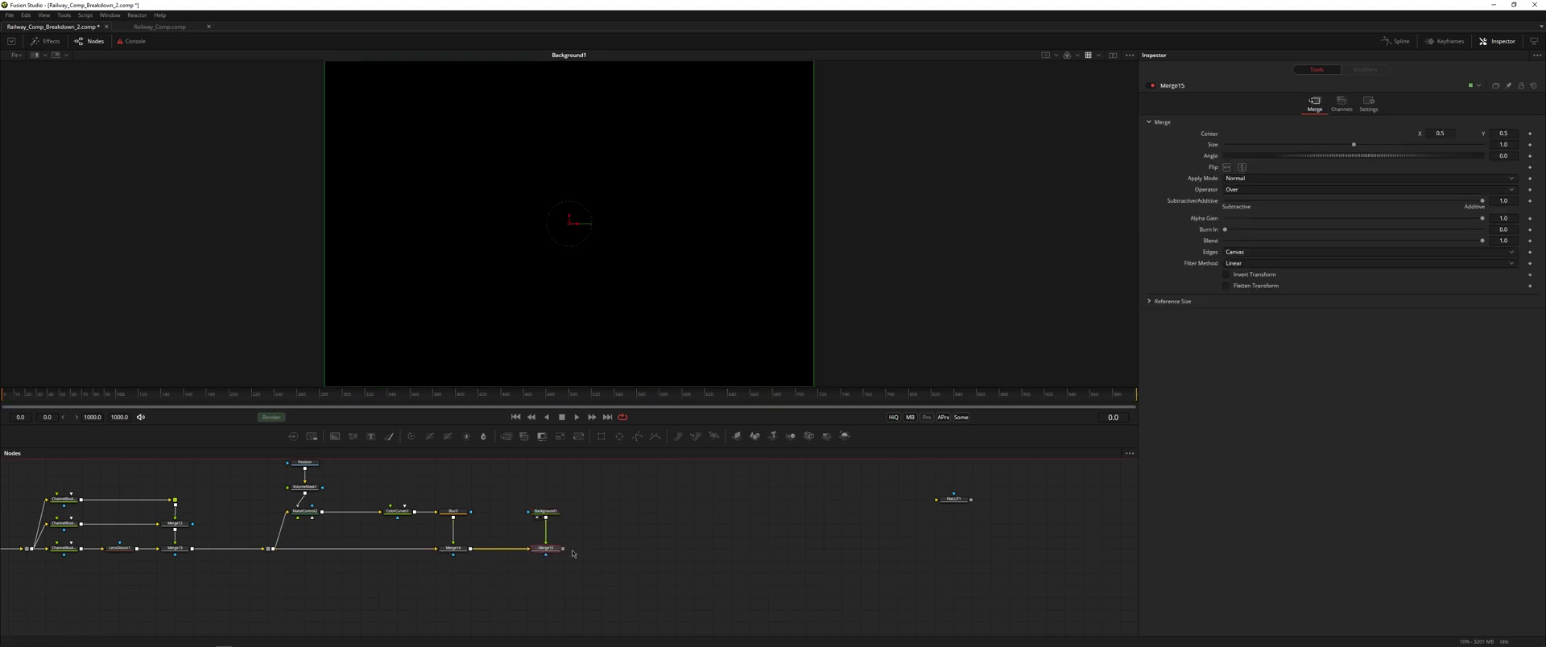
left_click(620, 436)
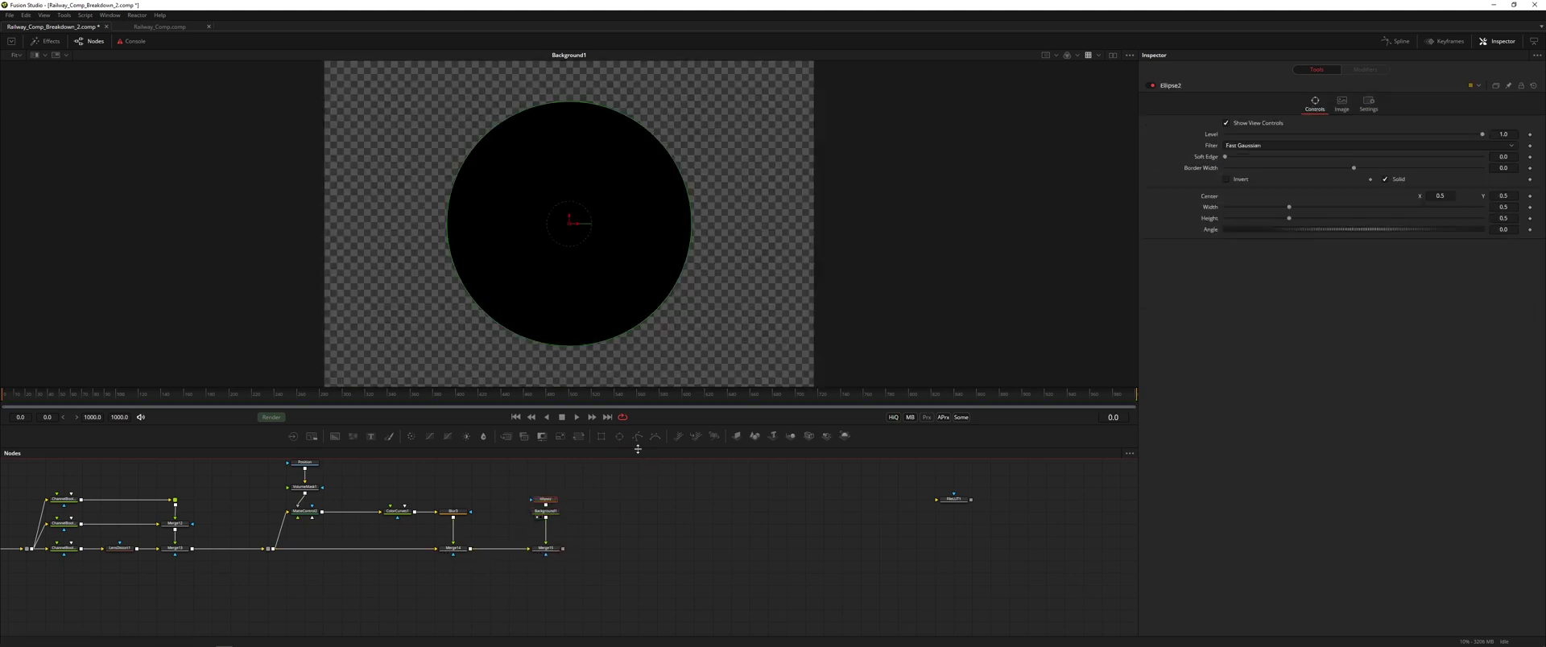
Step: Place the Ellipse beside the Background, size it to about 1.1 × 0.77 with a soft edge of about 0.09, and invert it
left_click_drag(552, 504, 588, 516)
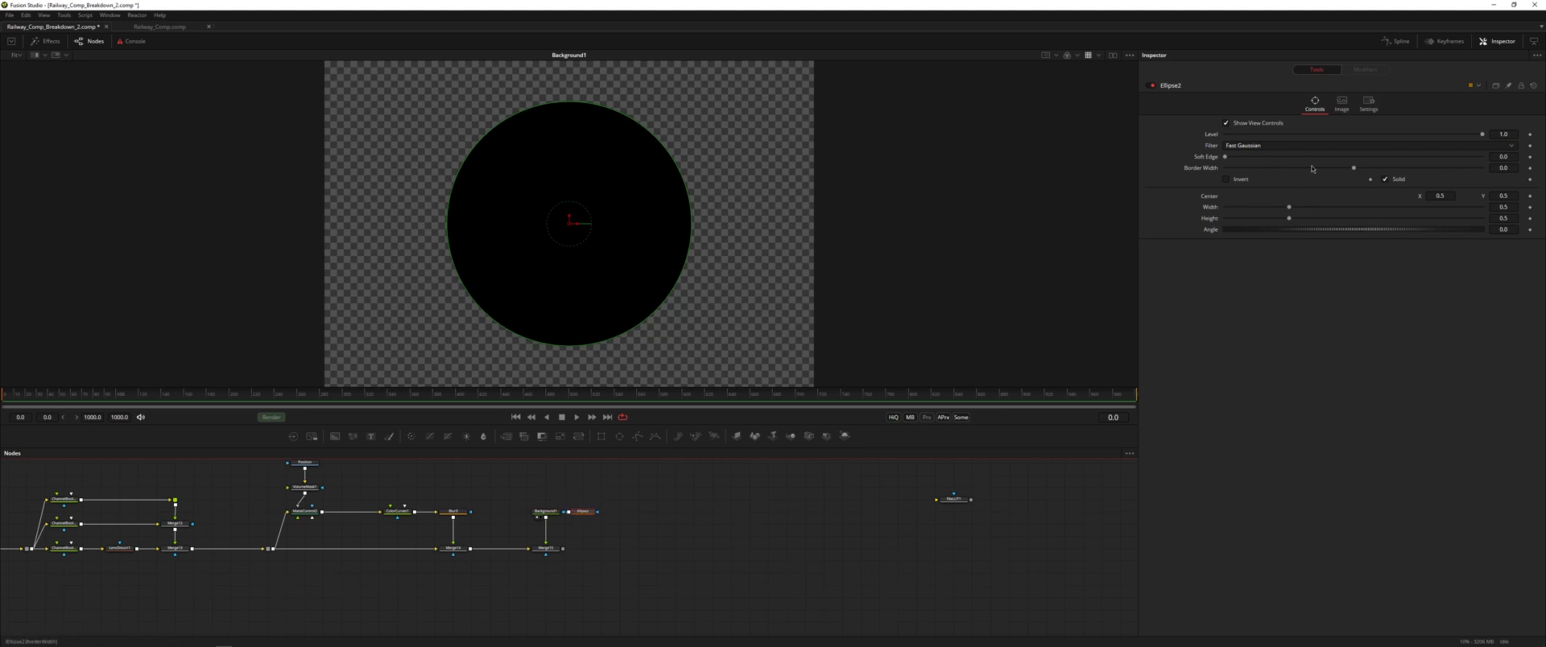
scroll(735, 213, "down", 1)
scroll(734, 212, "up", 1)
scroll(734, 213, "down", 1)
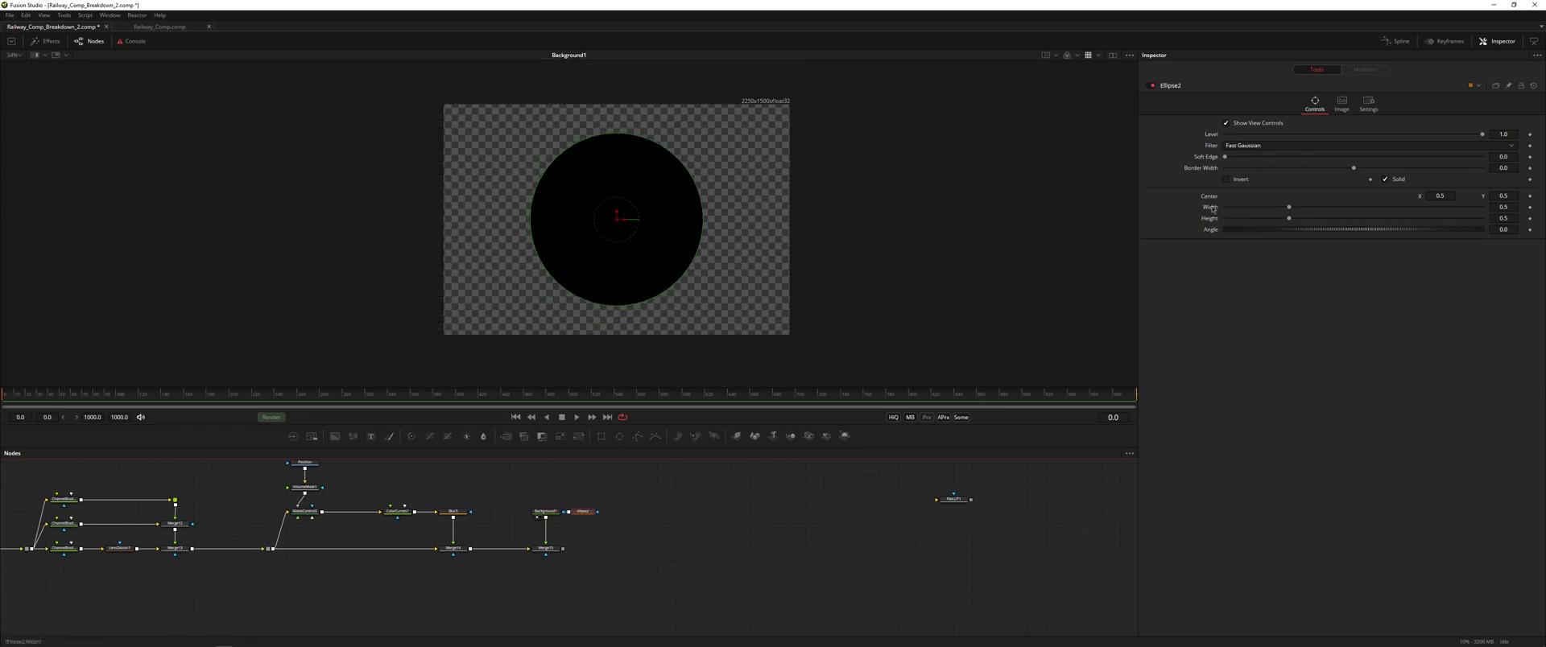
left_click_drag(1291, 210, 1325, 219)
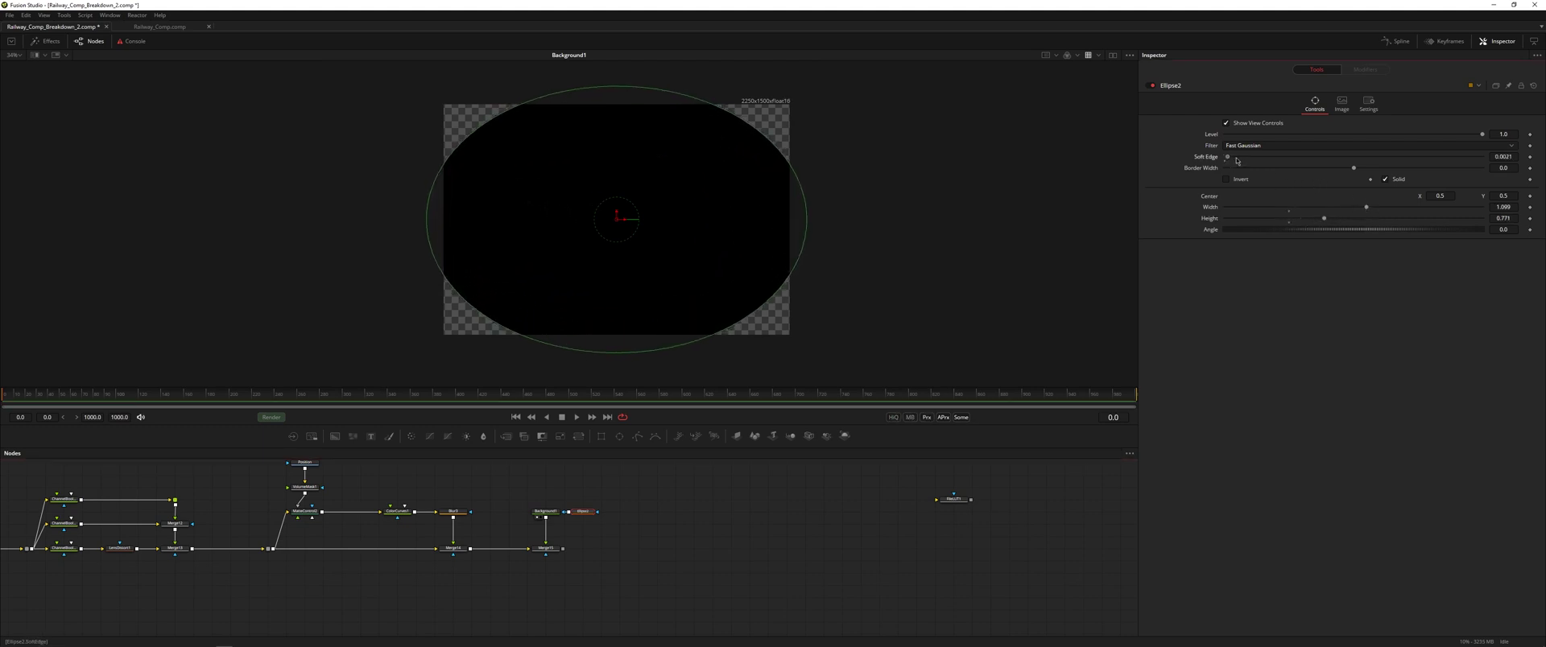
left_click_drag(1238, 159, 1341, 158)
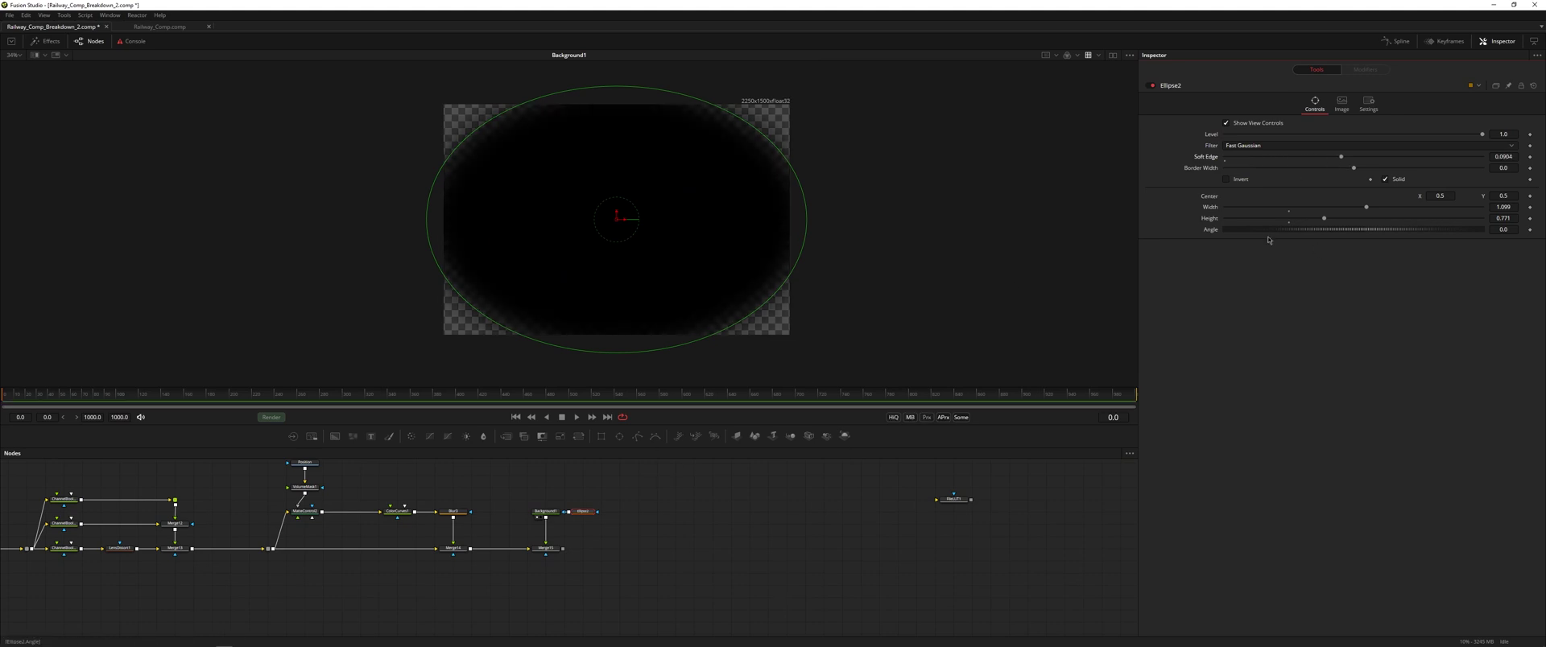
left_click(1226, 179)
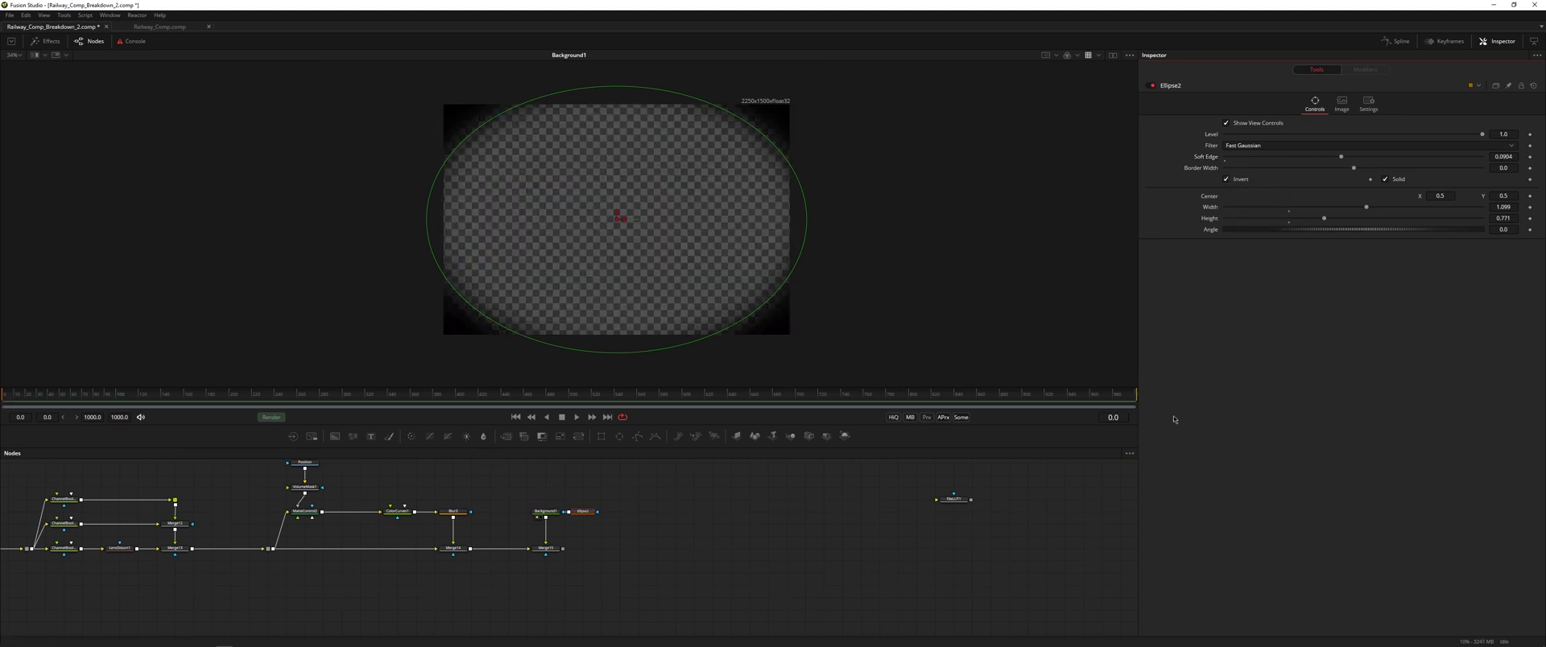
Step: View the vignette Merge and lower its Blend to about 0.476
left_click(538, 554)
left_click(645, 536)
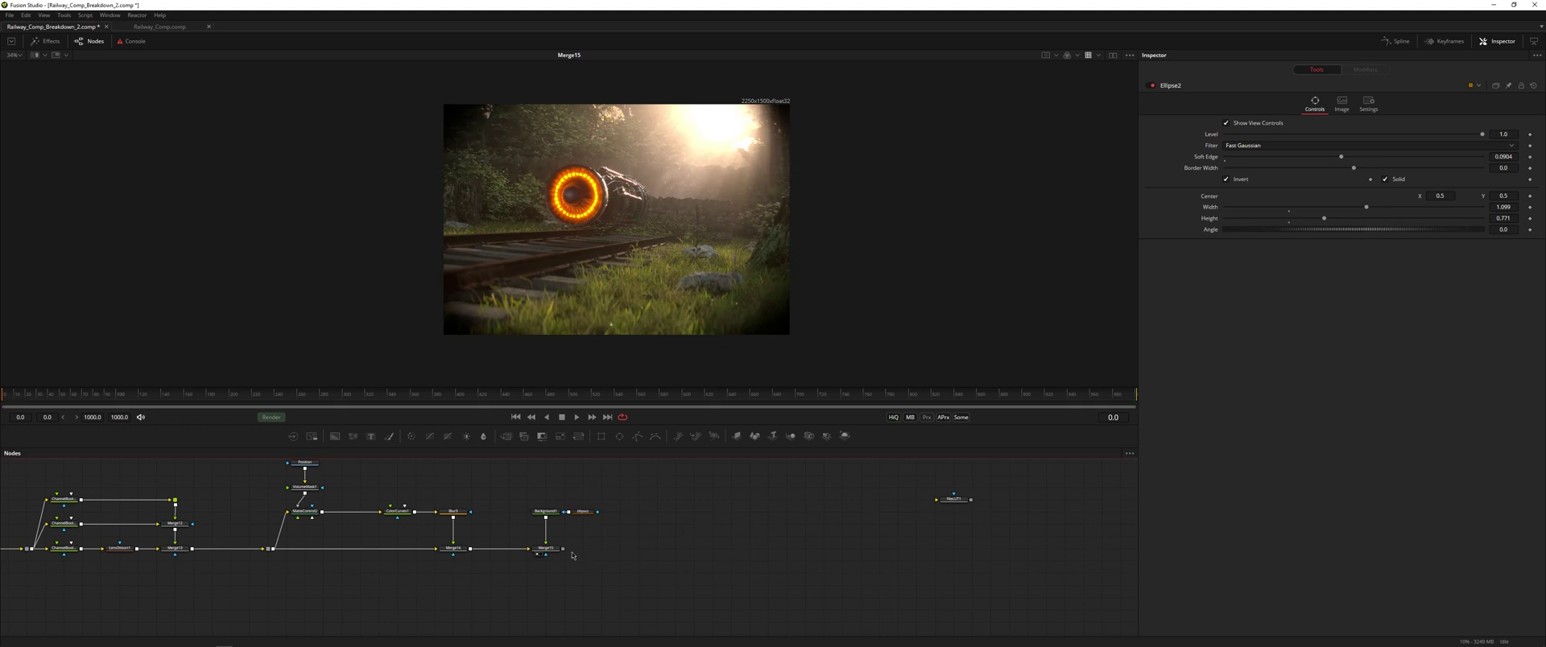
left_click(548, 548)
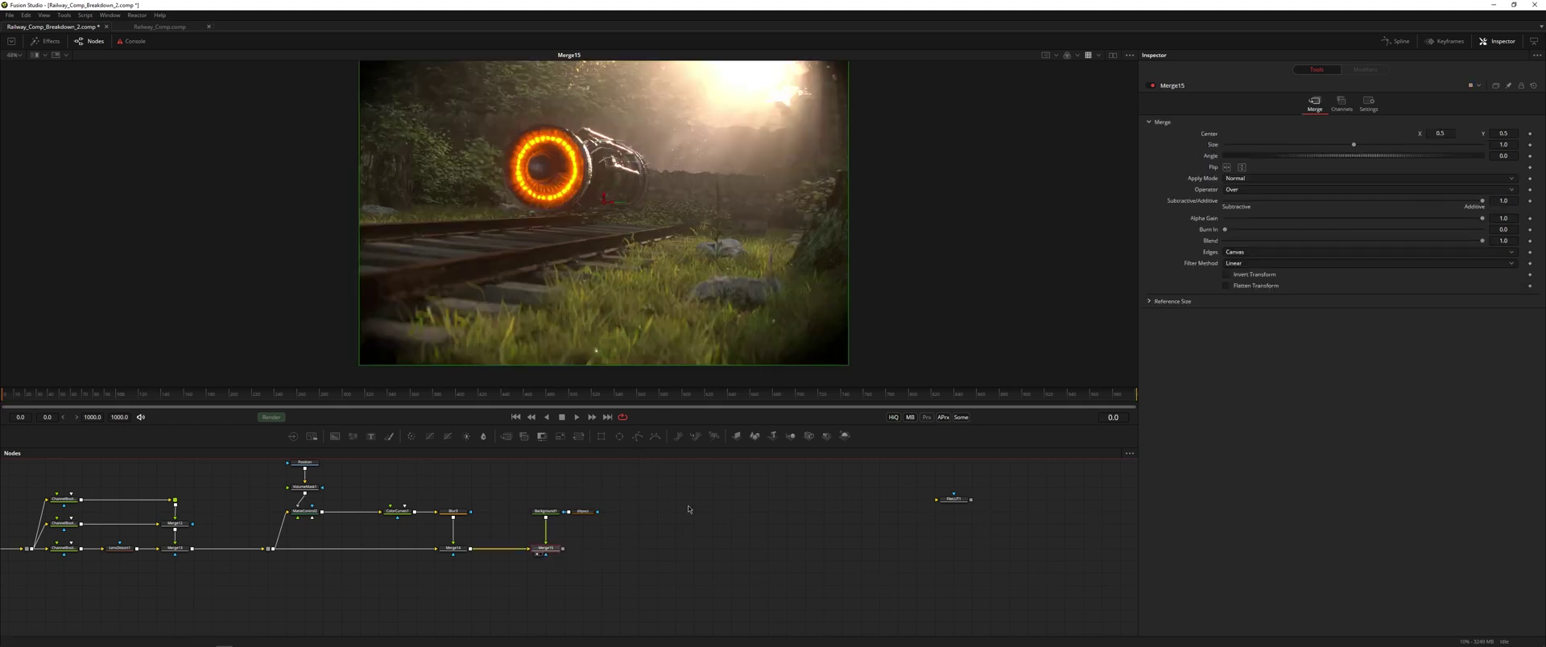
left_click_drag(1483, 241, 1418, 241)
scroll(645, 260, "down", 2)
left_click_drag(645, 260, 635, 277)
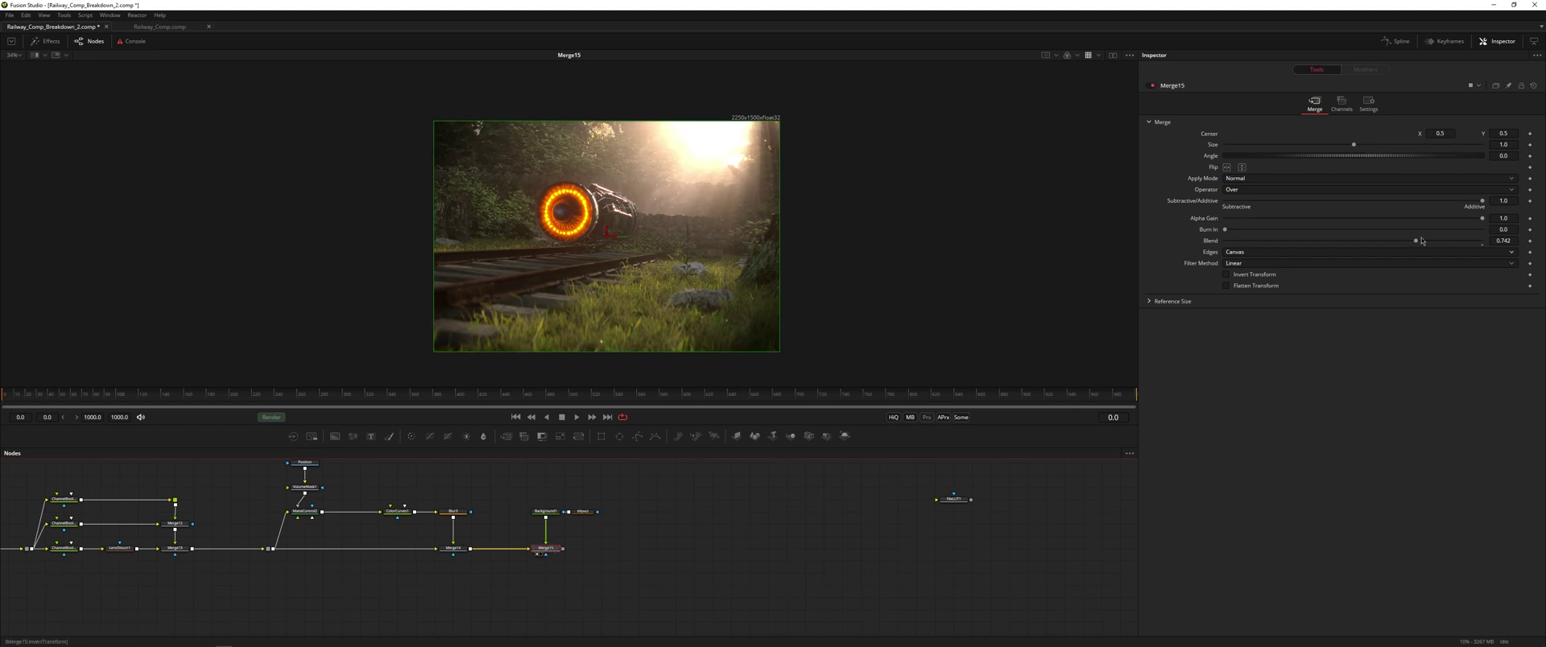
left_click_drag(1411, 243, 1348, 242)
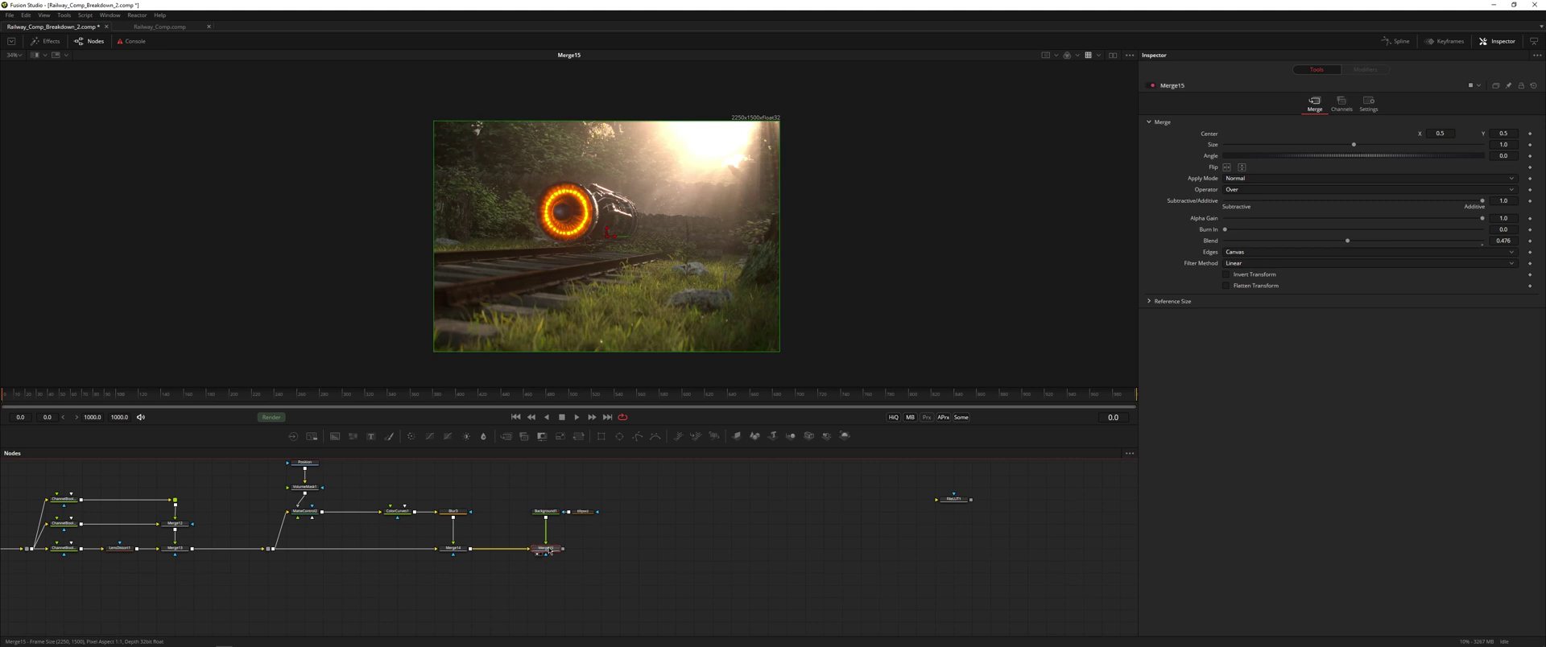
key("ctrl+f")
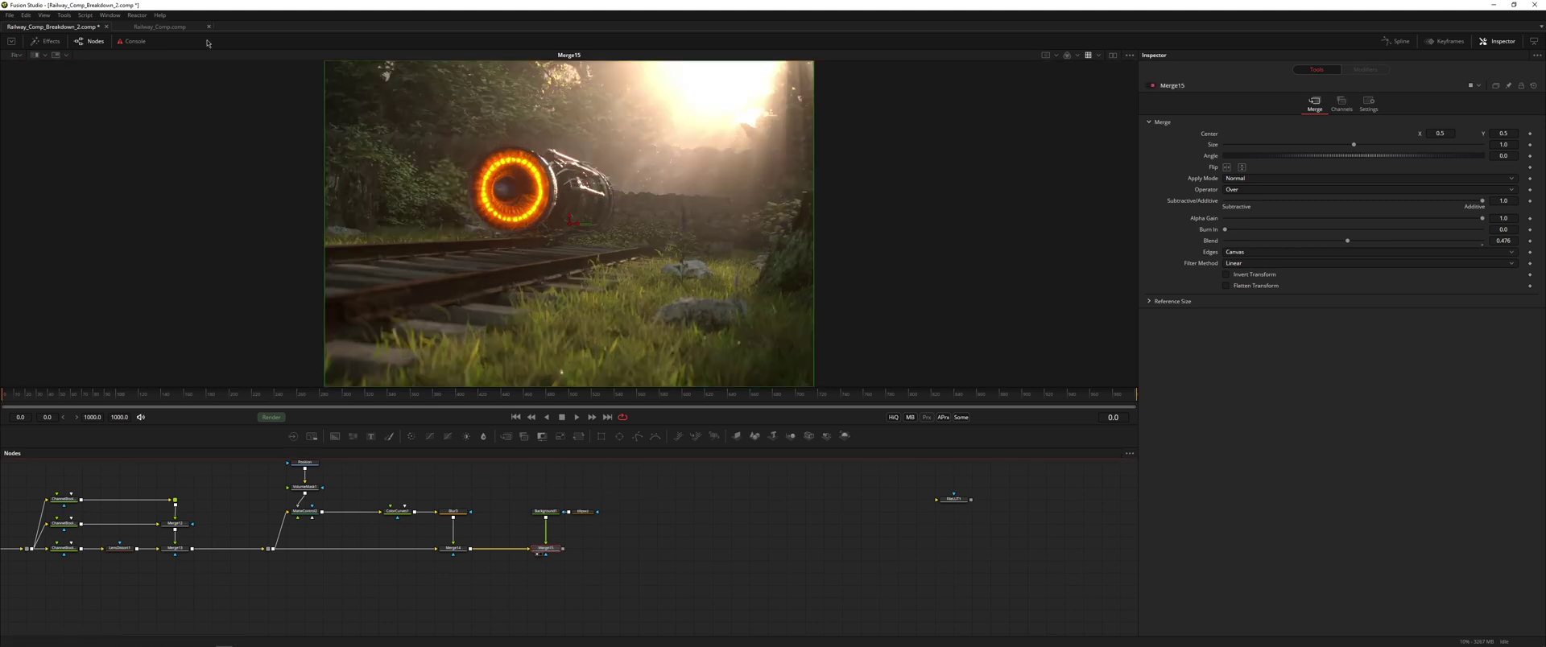
Step: Add a Gamut node after the vignette Merge, connect it and view its output
left_click_drag(743, 551, 617, 538)
scroll(600, 551, "up", 1)
scroll(601, 551, "down", 1)
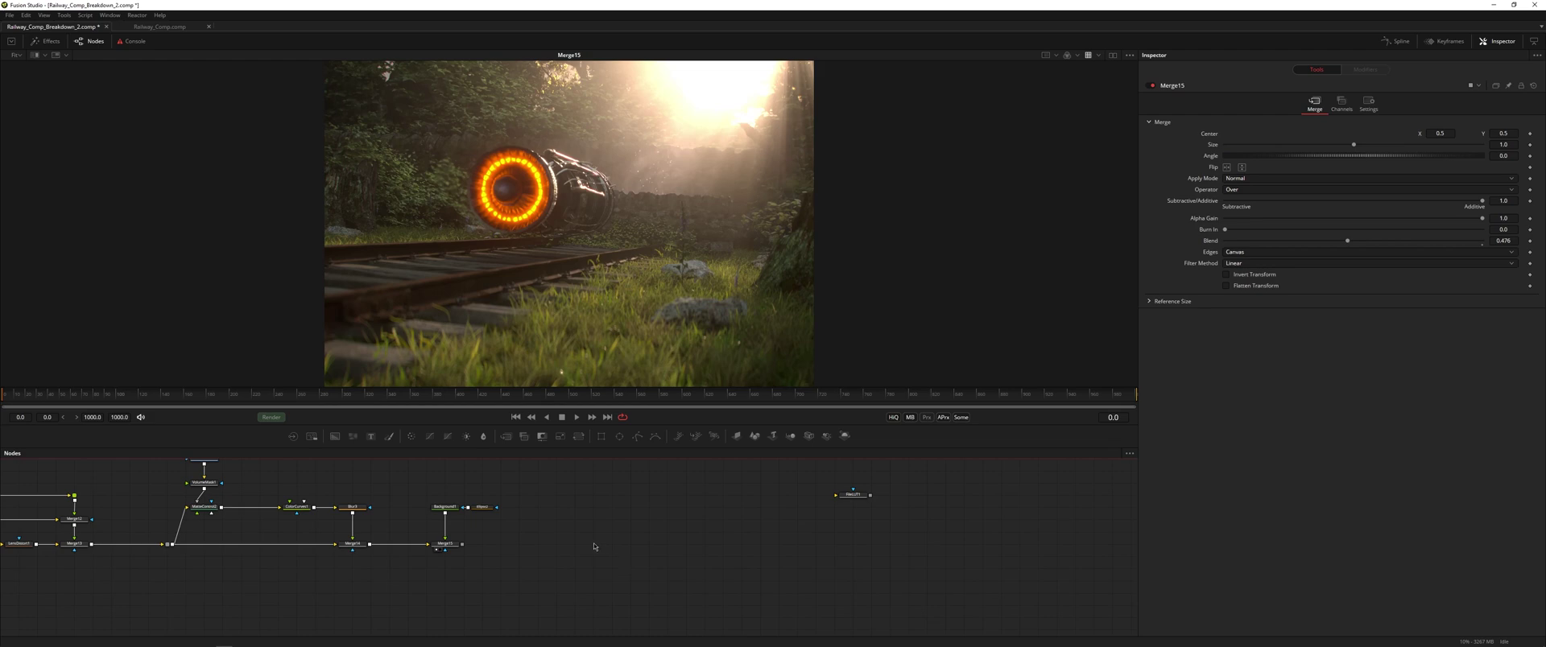
key("shift+space")
type("bg")
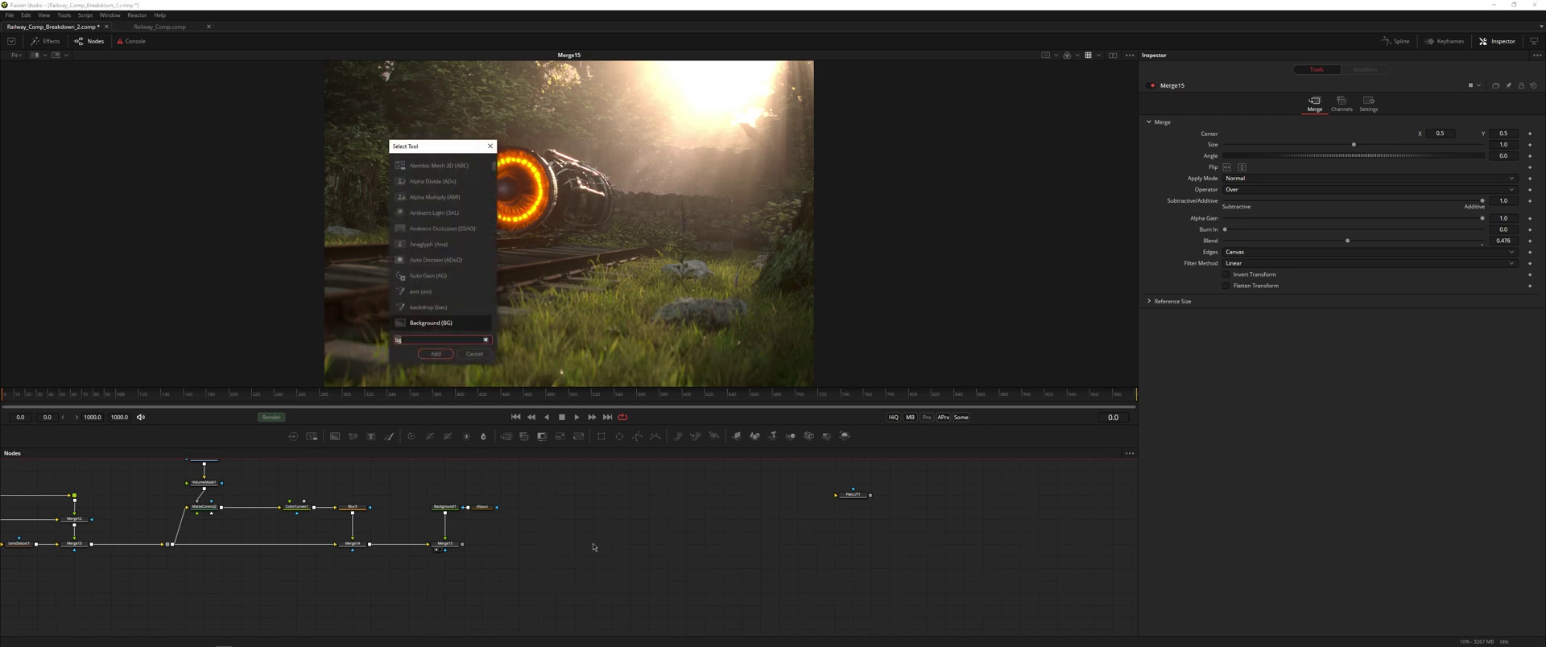
type("gam")
key("Return")
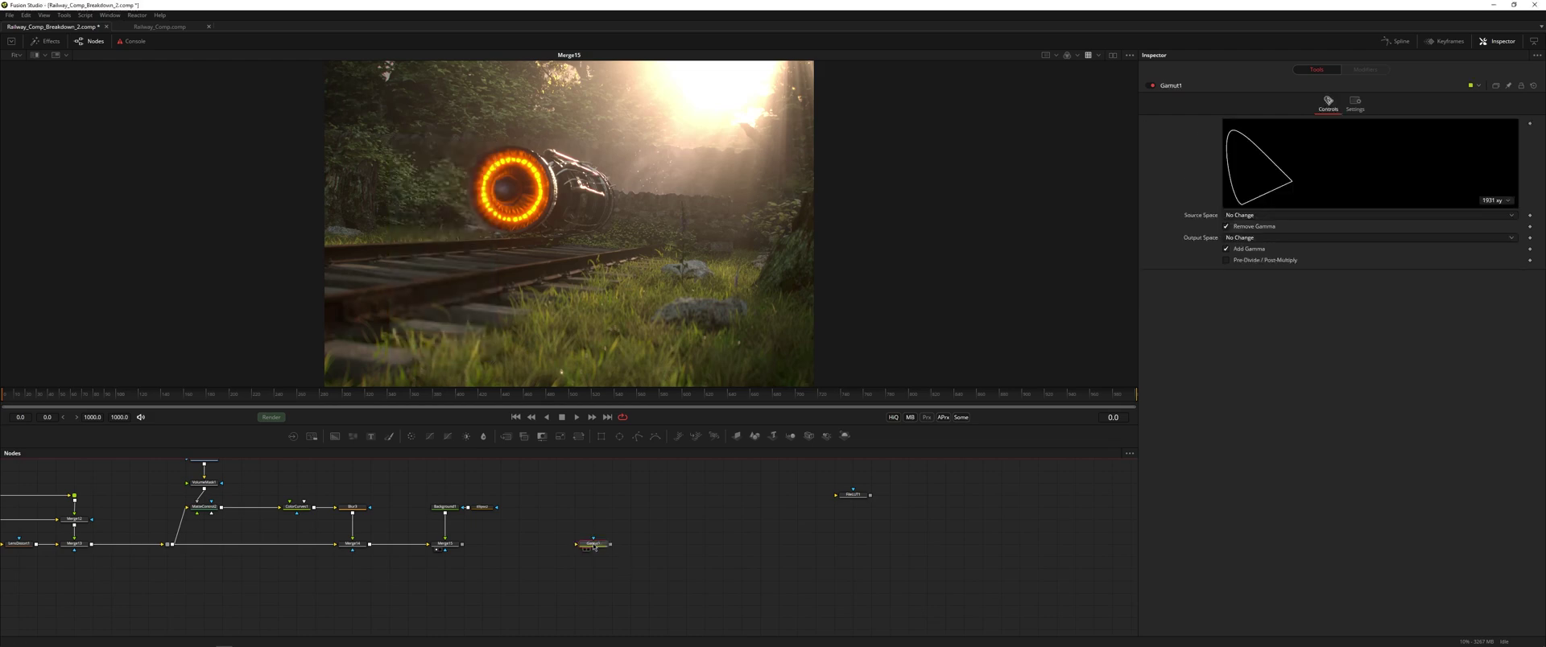
left_click_drag(593, 547, 561, 547)
scroll(544, 547, "up", 3)
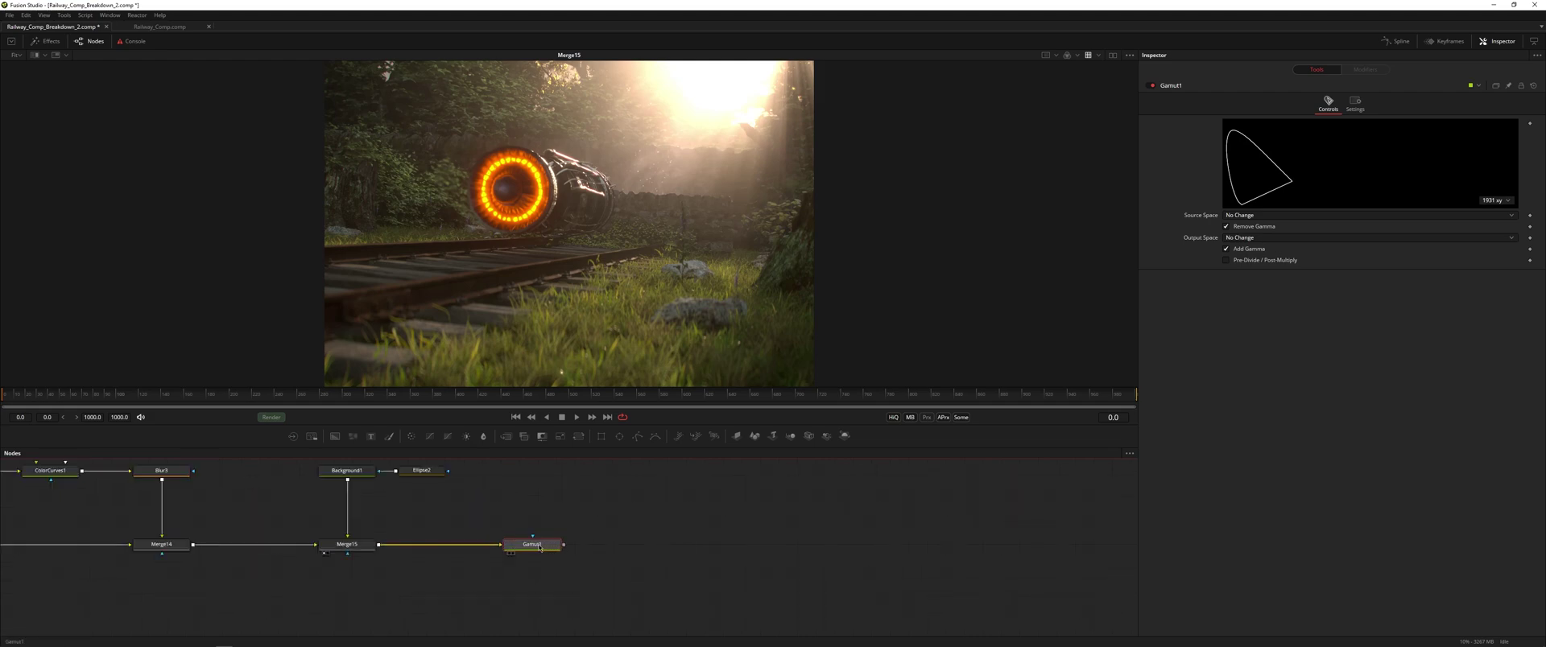
left_click_drag(543, 549, 693, 386)
Step: Turn off the viewer LUT and set the Gamut node's Output Space to sRGB
left_click(1088, 56)
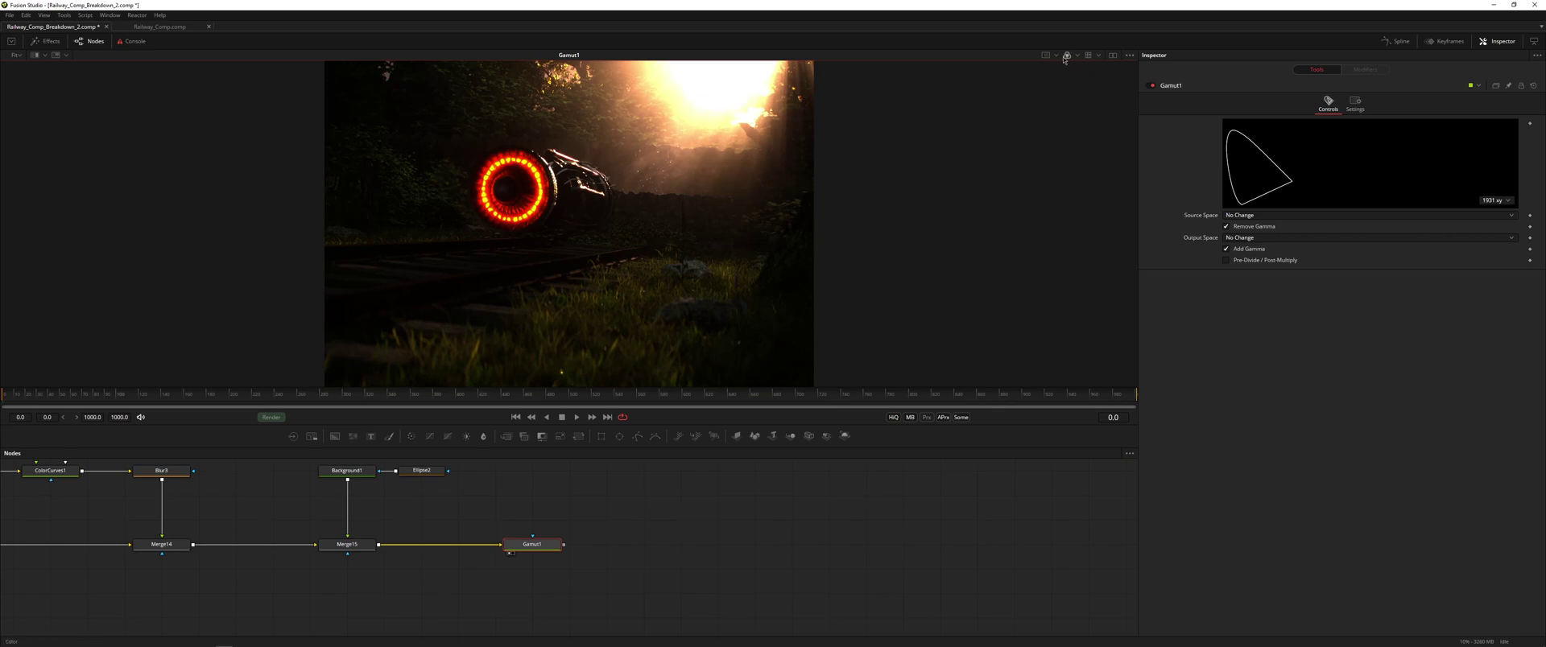
left_click(1088, 57)
left_click(1089, 57)
left_click(1089, 58)
left_click(1088, 58)
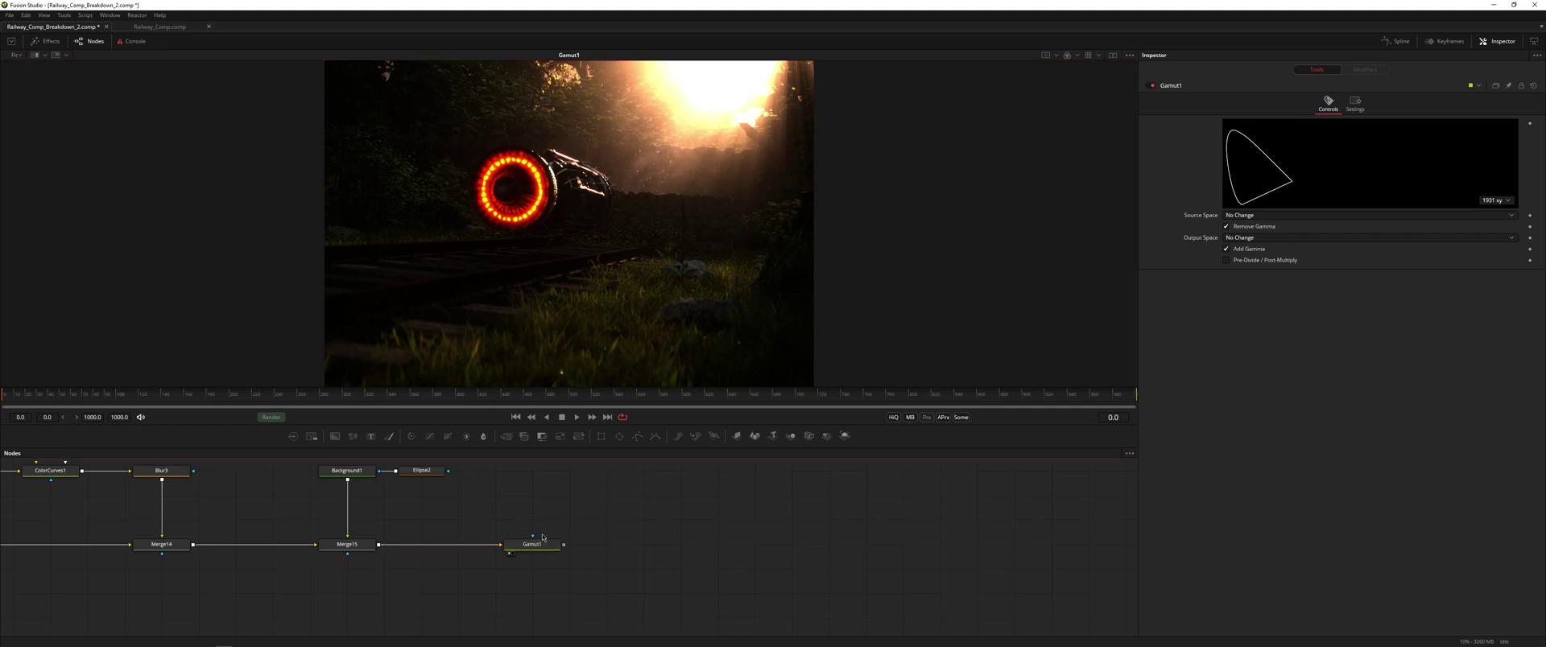
left_click(1239, 239)
scroll(1244, 306, "down", 5)
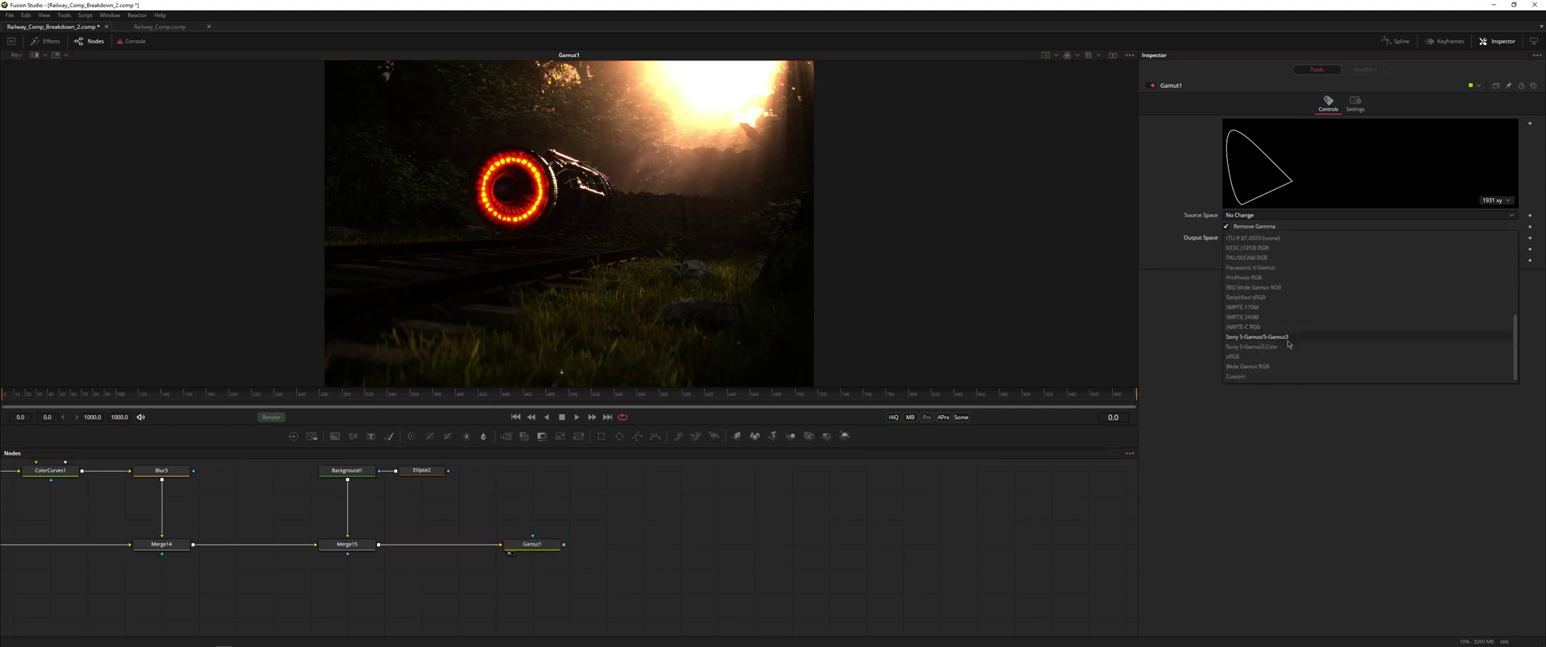
left_click(1252, 356)
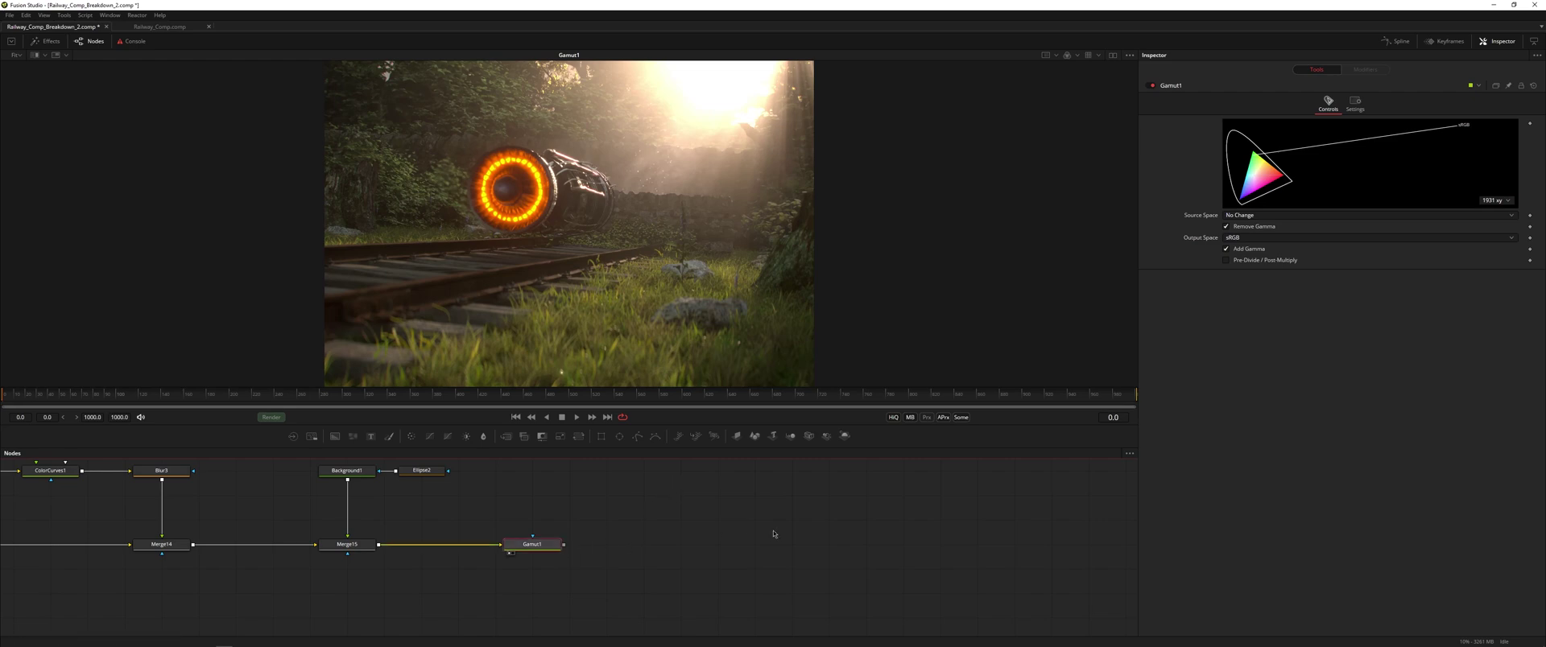
Step: Move the FileLUT1 node next to the Gamut node, connect it after the Gamut and view it
scroll(773, 534, "down", 3)
left_click_drag(976, 497, 756, 545)
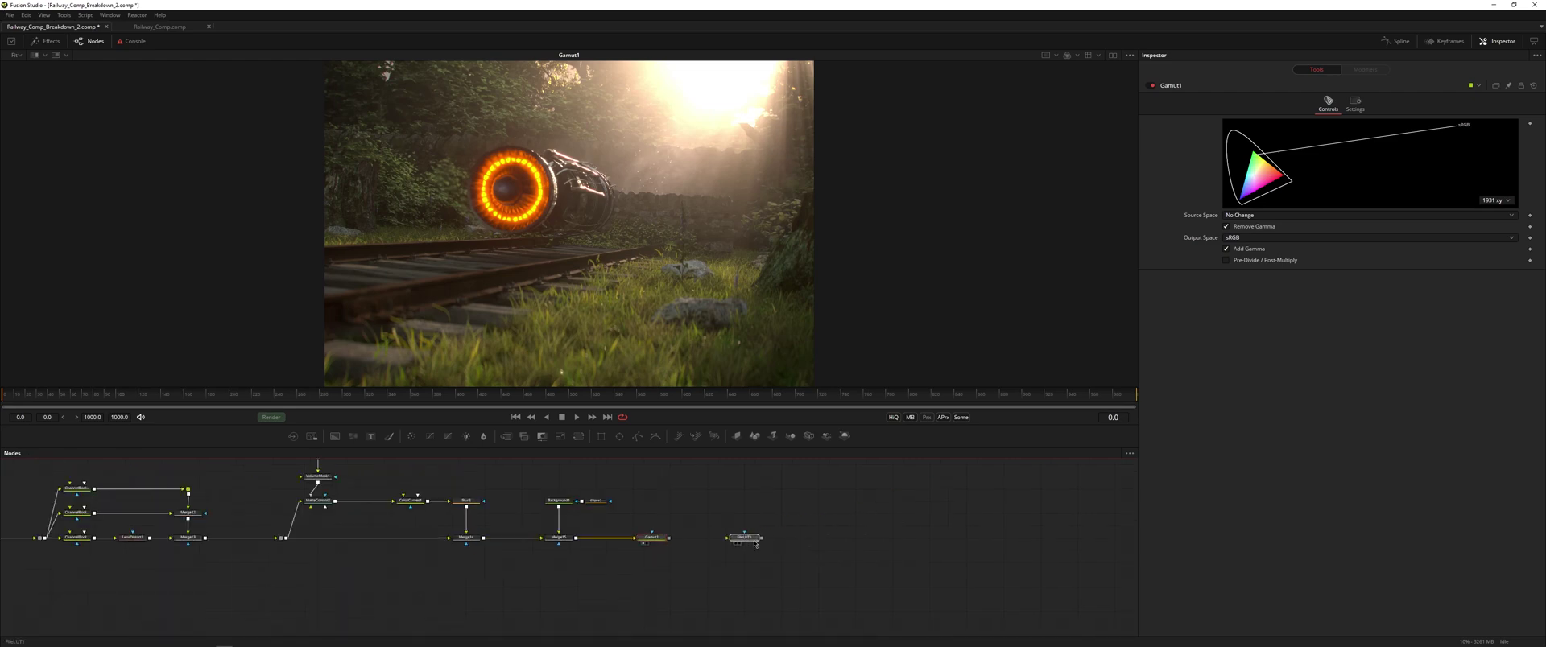
scroll(754, 543, "up", 3)
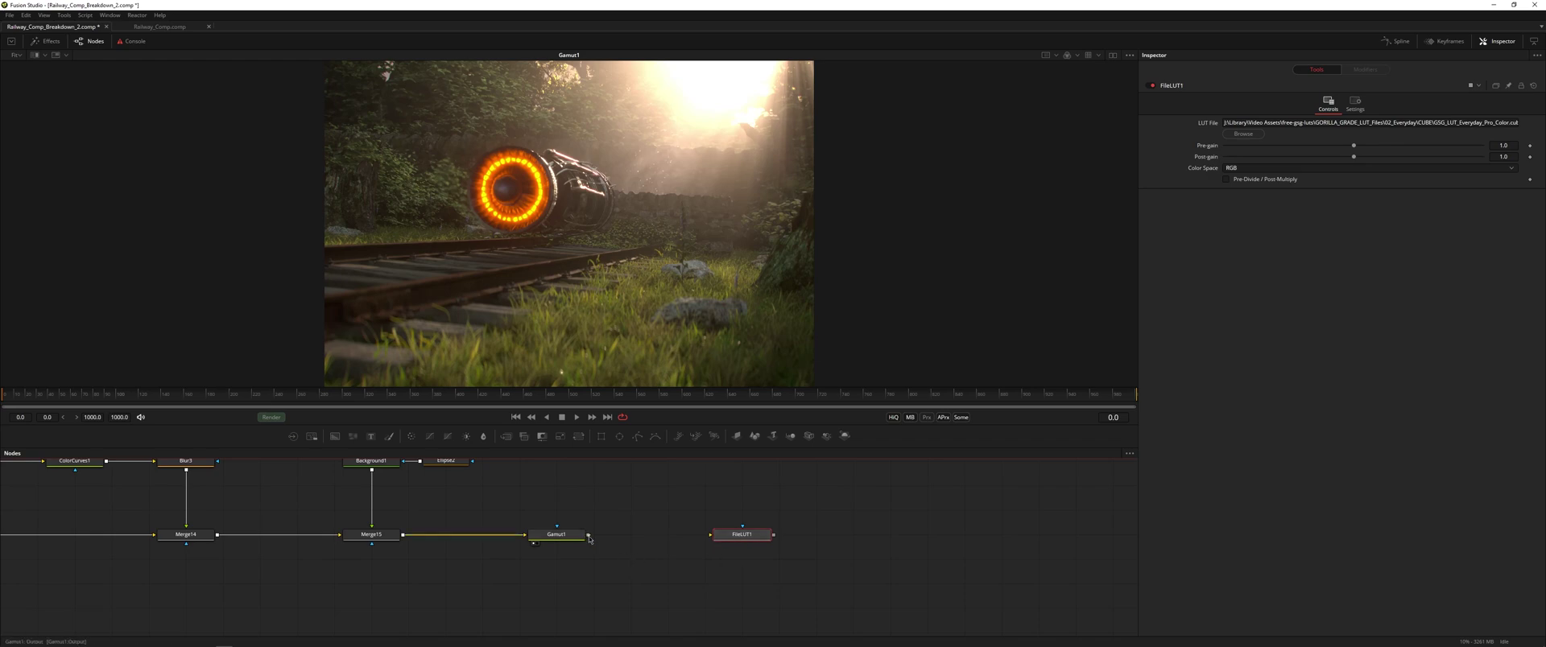
left_click_drag(589, 539, 714, 535)
key("1")
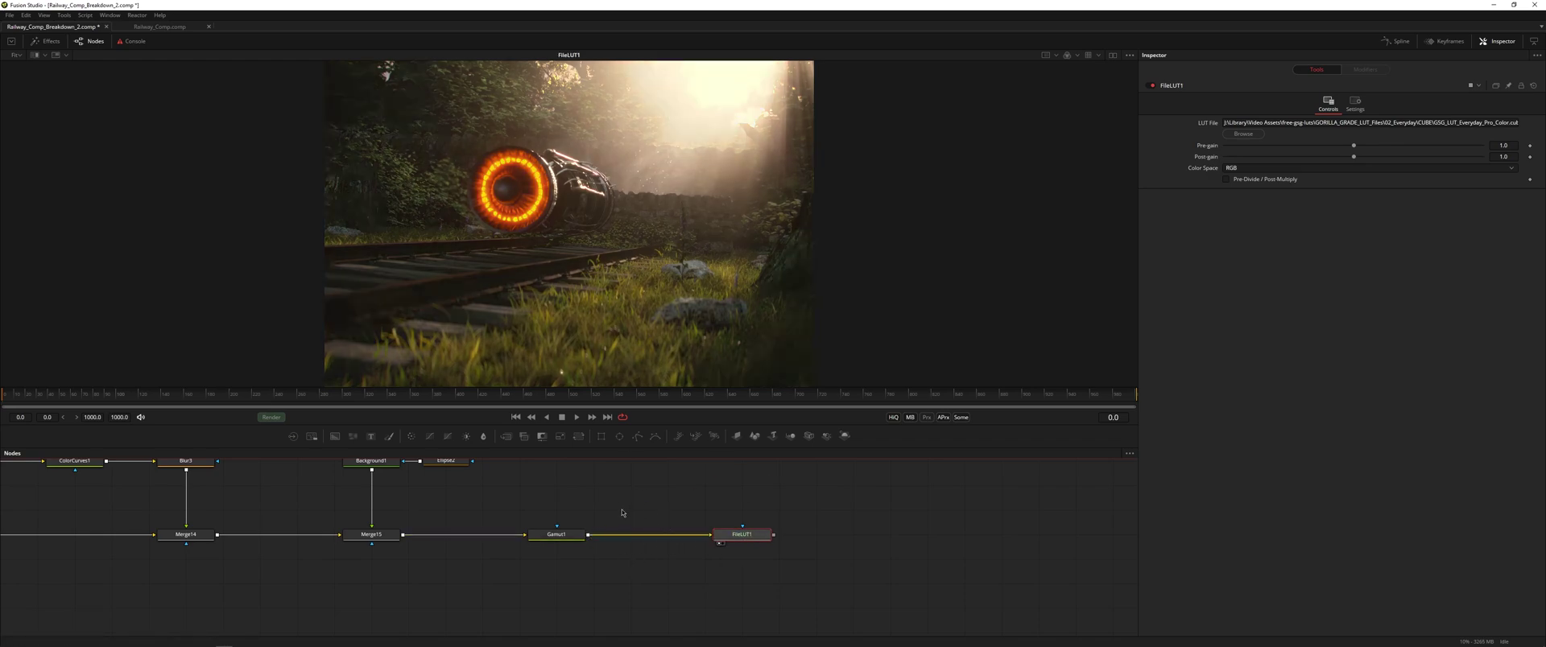
Step: Review the complete node flow from the FileLUT1 node back to the render passes at its start
left_click_drag(649, 511, 708, 509)
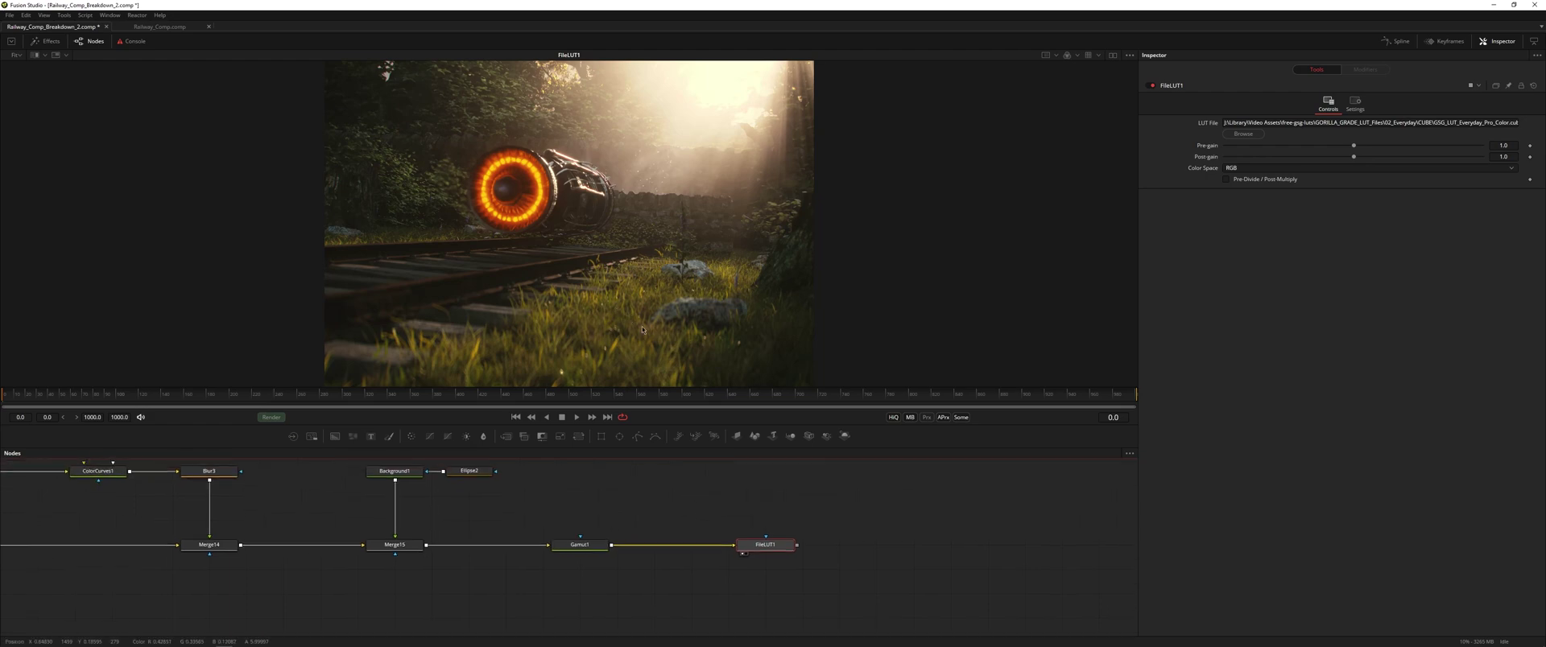
scroll(594, 495, "down", 2)
left_click_drag(594, 495, 621, 546)
scroll(620, 548, "down", 2)
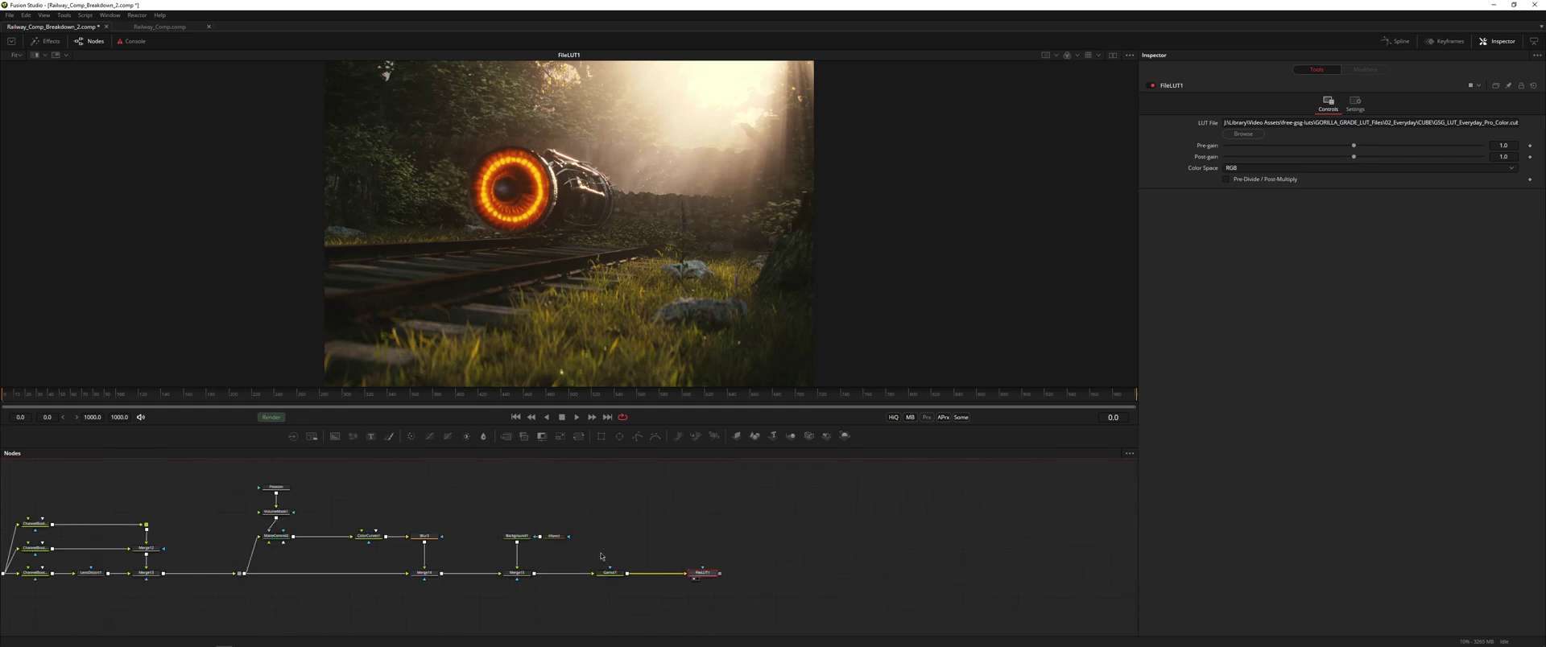
left_click_drag(446, 567, 634, 575)
left_click_drag(354, 563, 607, 563)
scroll(596, 560, "down", 2)
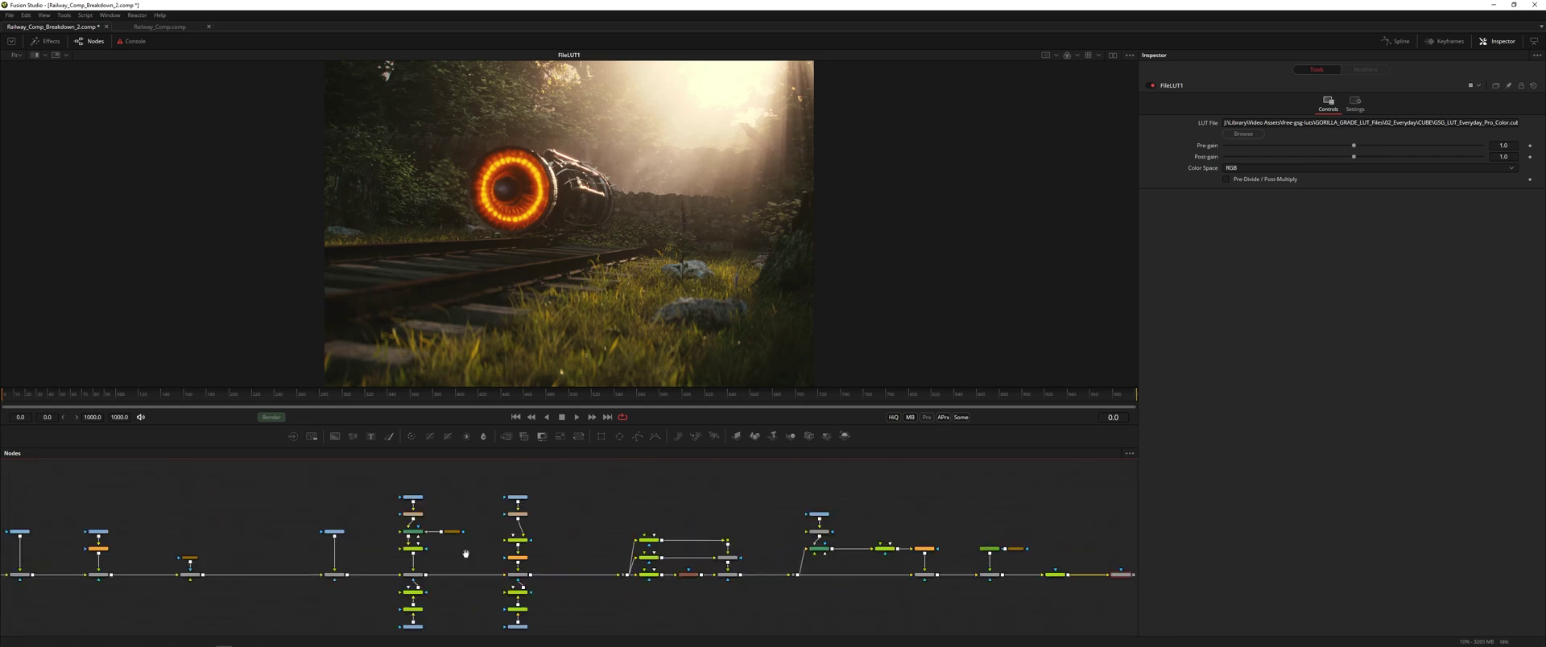
left_click_drag(231, 572, 804, 584)
left_click_drag(447, 533, 585, 540)
scroll(546, 515, "up", 5)
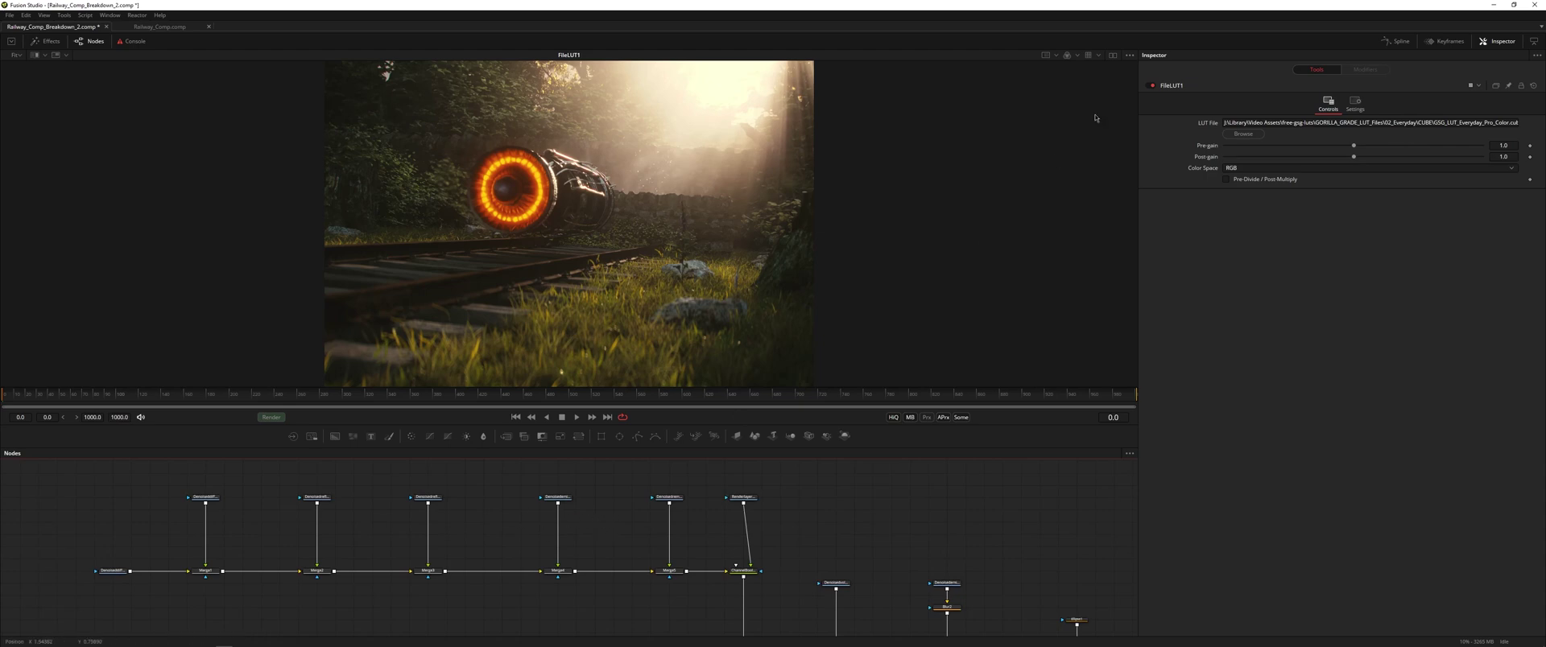
Step: Open a second viewer showing the FileLUT1 result and turn off its viewer LUT
left_click(1113, 56)
left_click_drag(843, 571, 242, 573)
left_click_drag(1109, 576, 786, 543)
left_click_drag(1131, 555, 436, 510)
left_click_drag(760, 569, 814, 338)
left_click_drag(428, 548, 933, 563)
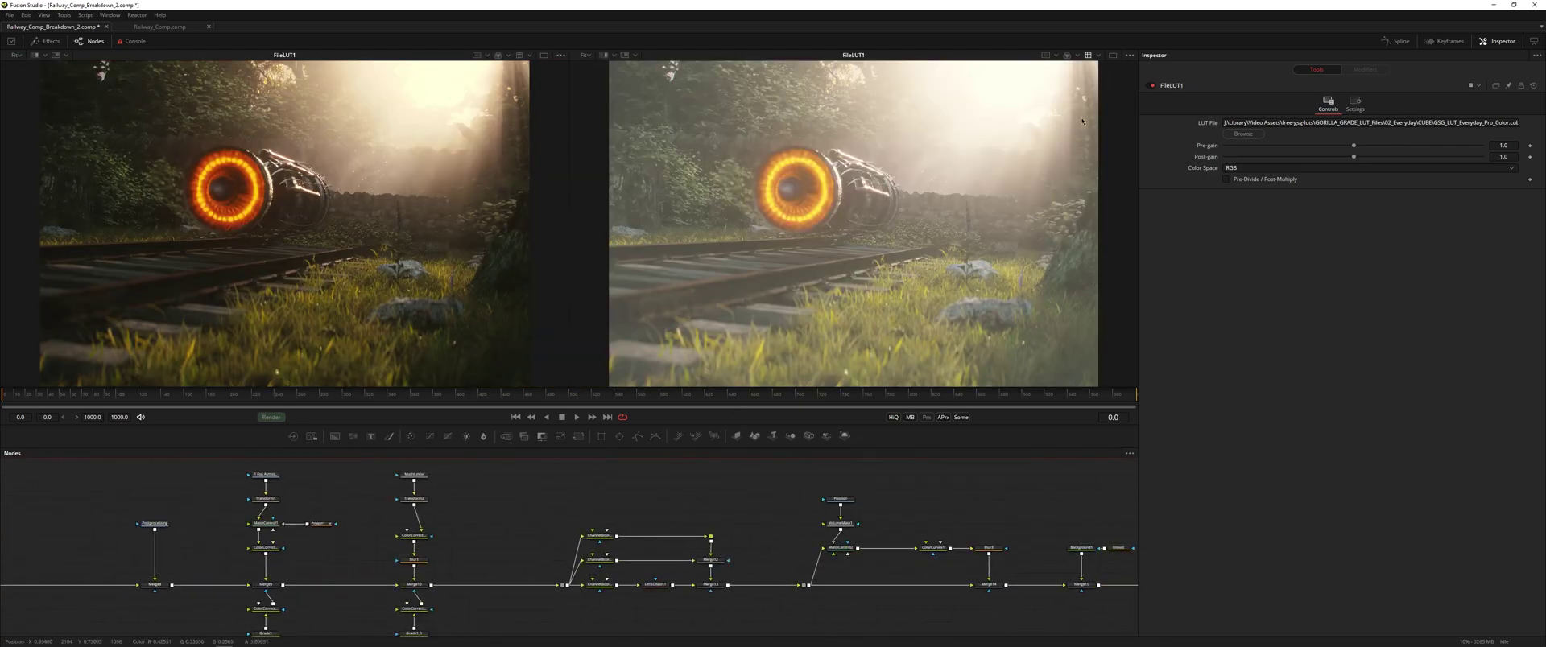
left_click(1088, 55)
Step: Show the indirect reflection pass in the first viewer and turn on that viewer's LUT
left_click_drag(512, 515, 910, 518)
scroll(910, 518, "left", 5)
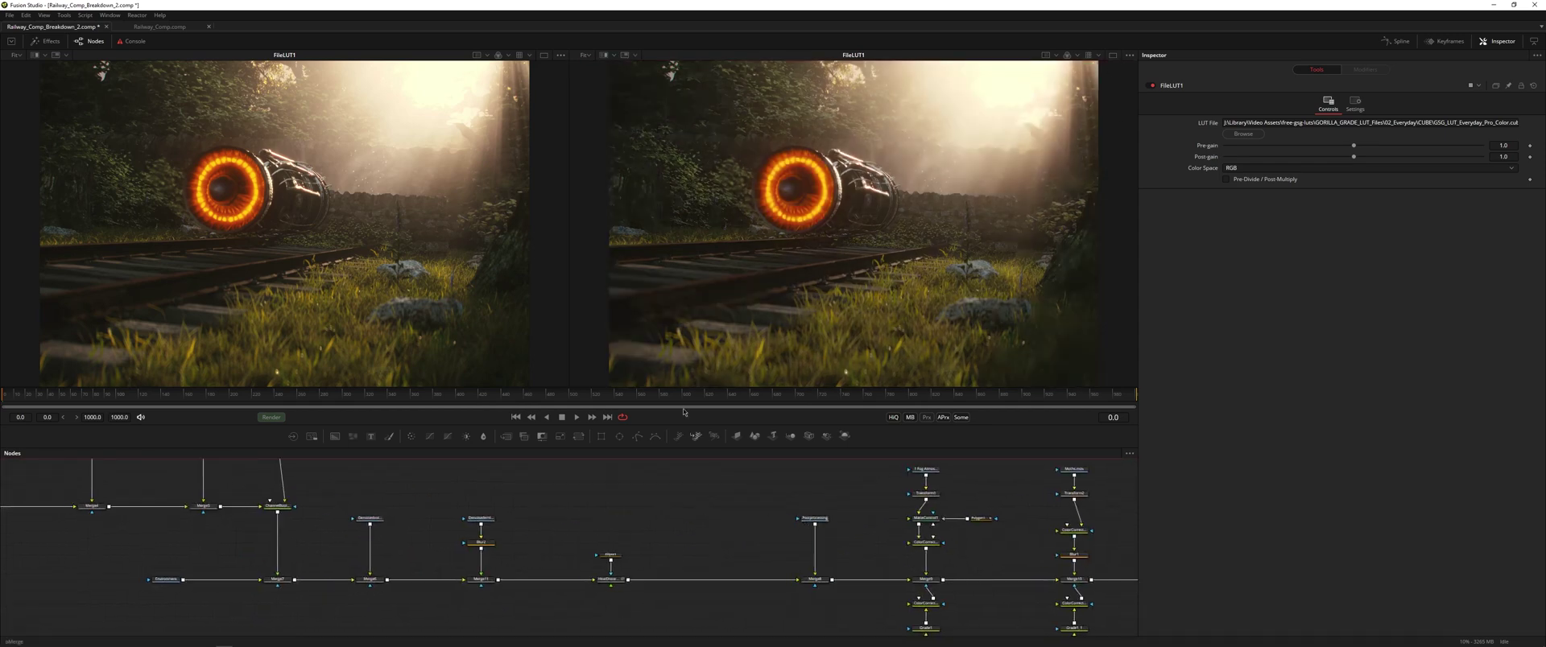
scroll(683, 526, "left", 8)
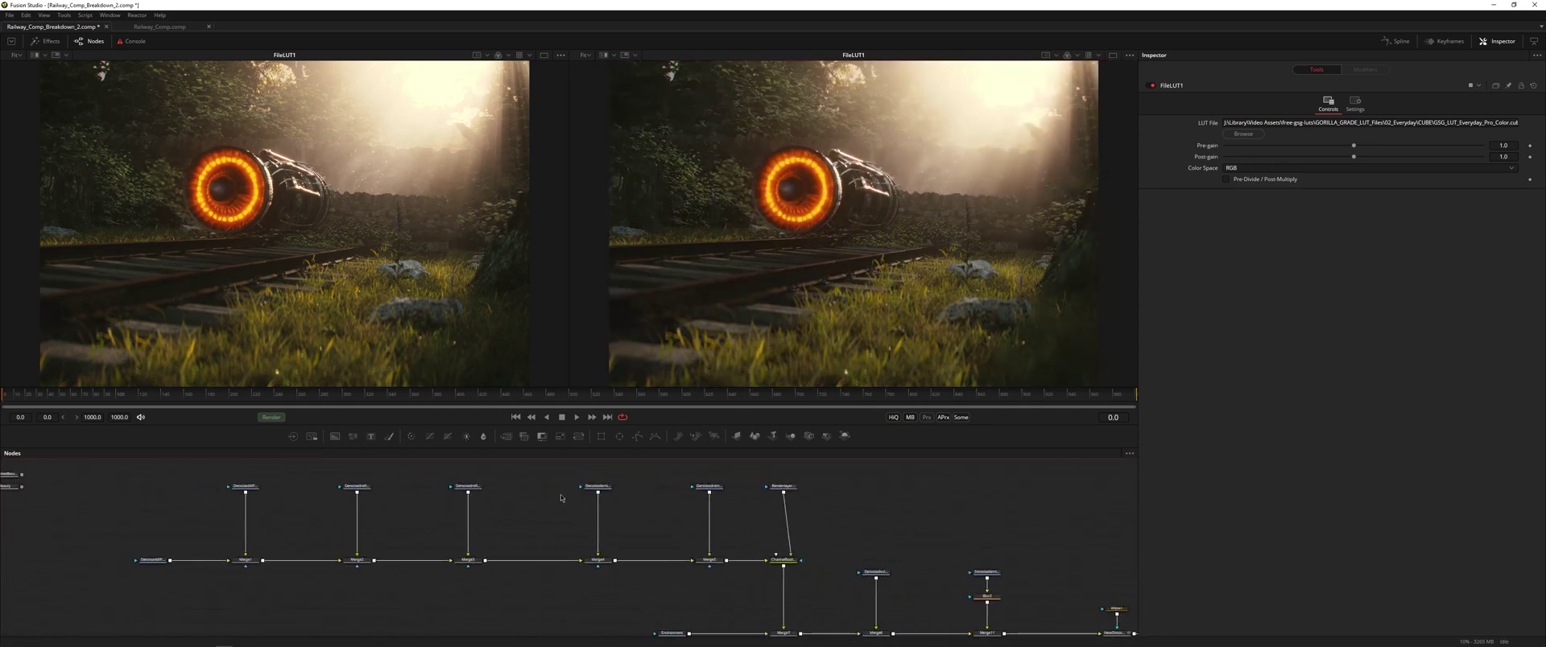
scroll(562, 495, "up", 3)
left_click_drag(566, 500, 428, 259)
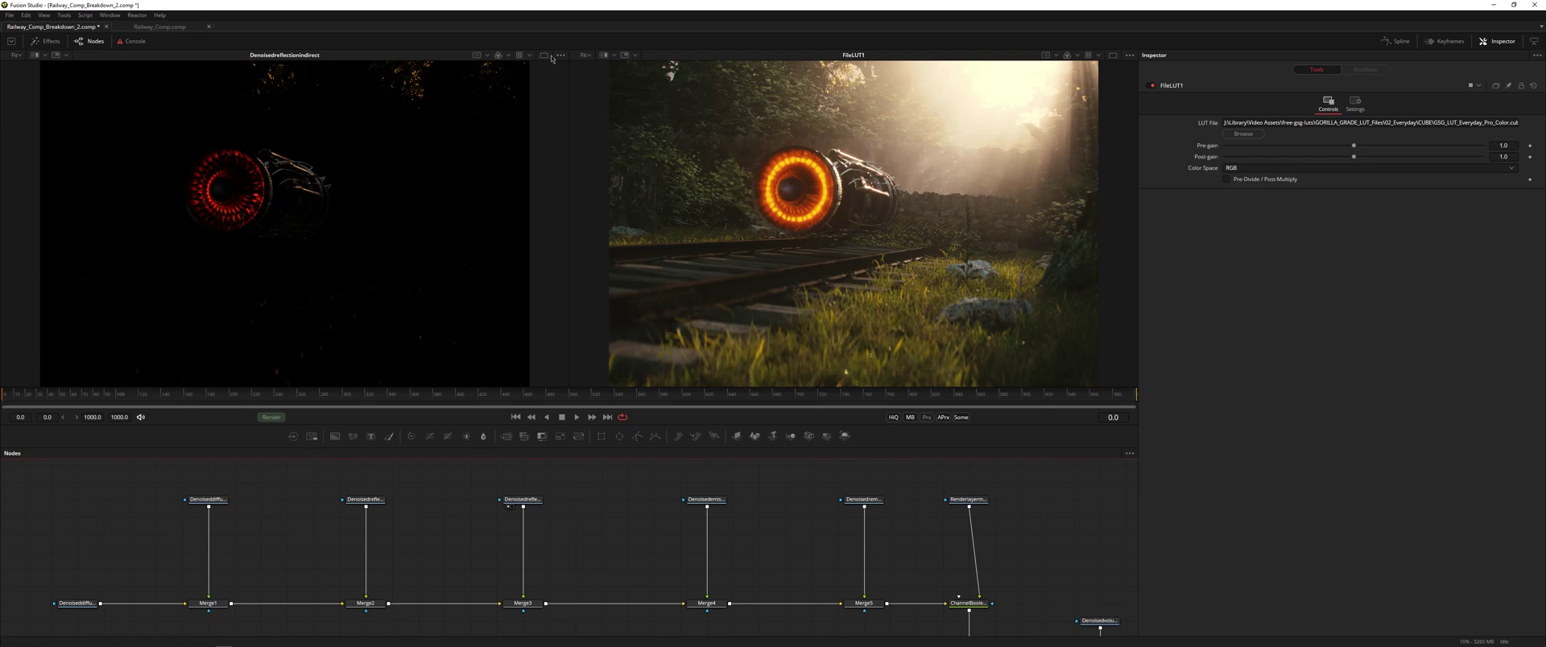
left_click(520, 55)
scroll(473, 518, "left", 2)
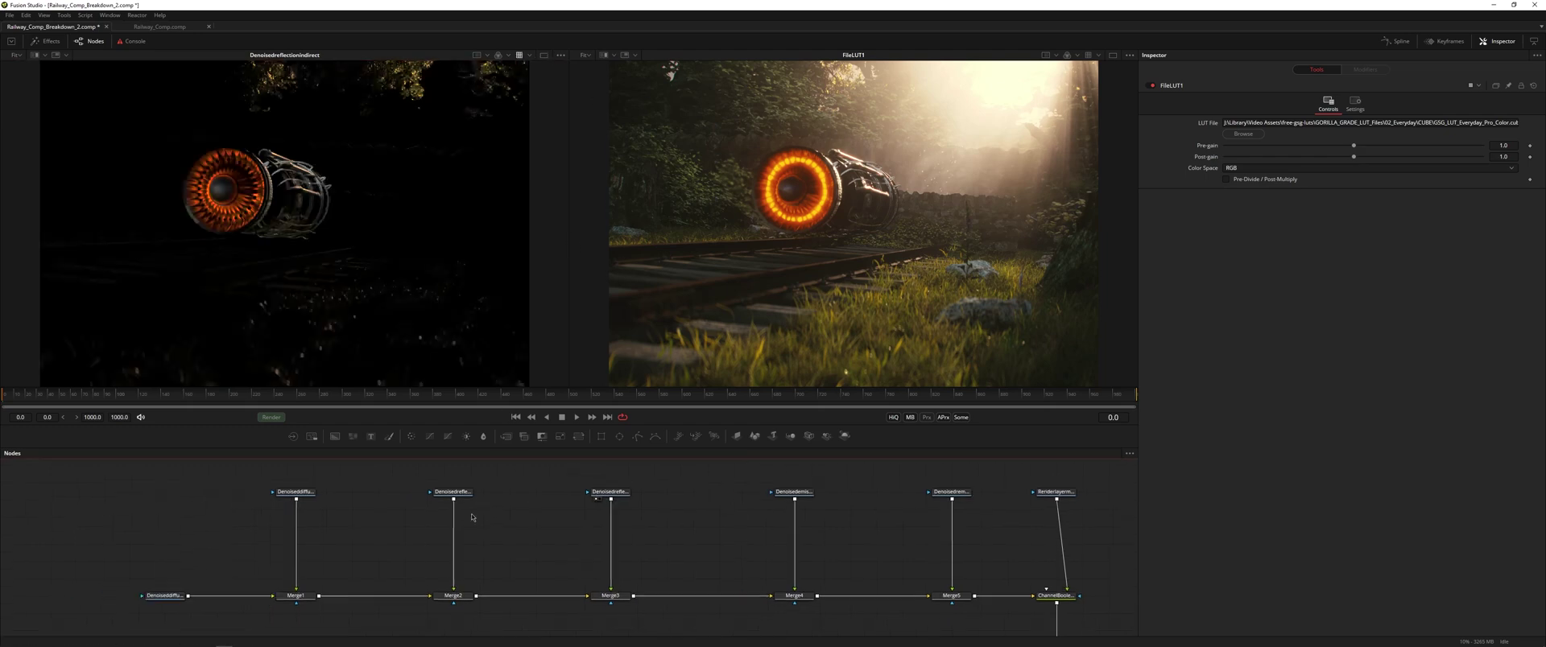
Step: Inspect the indirect diffuse, direct diffuse and render layer mask passes one after another beside the final image
key("1")
key("1")
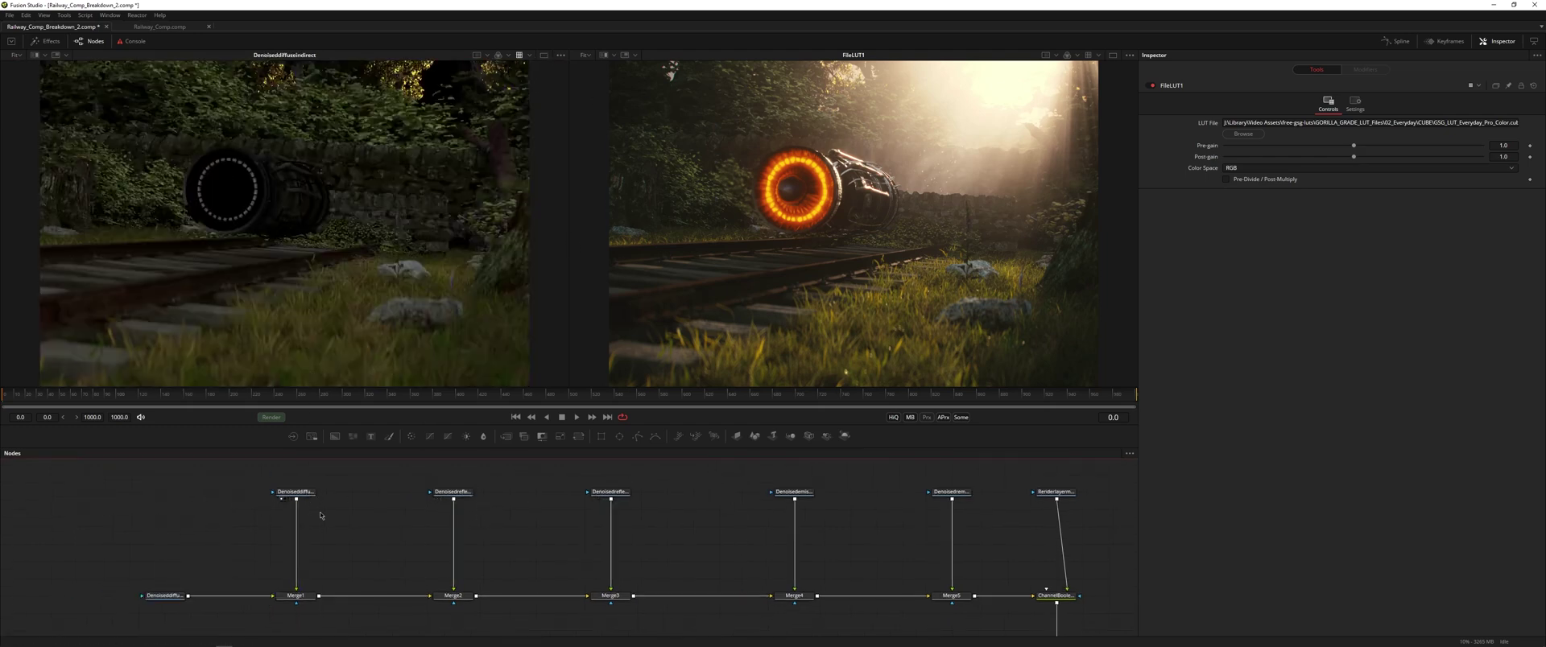
left_click_drag(320, 516, 387, 485)
key("1")
left_click_drag(500, 503, 188, 489)
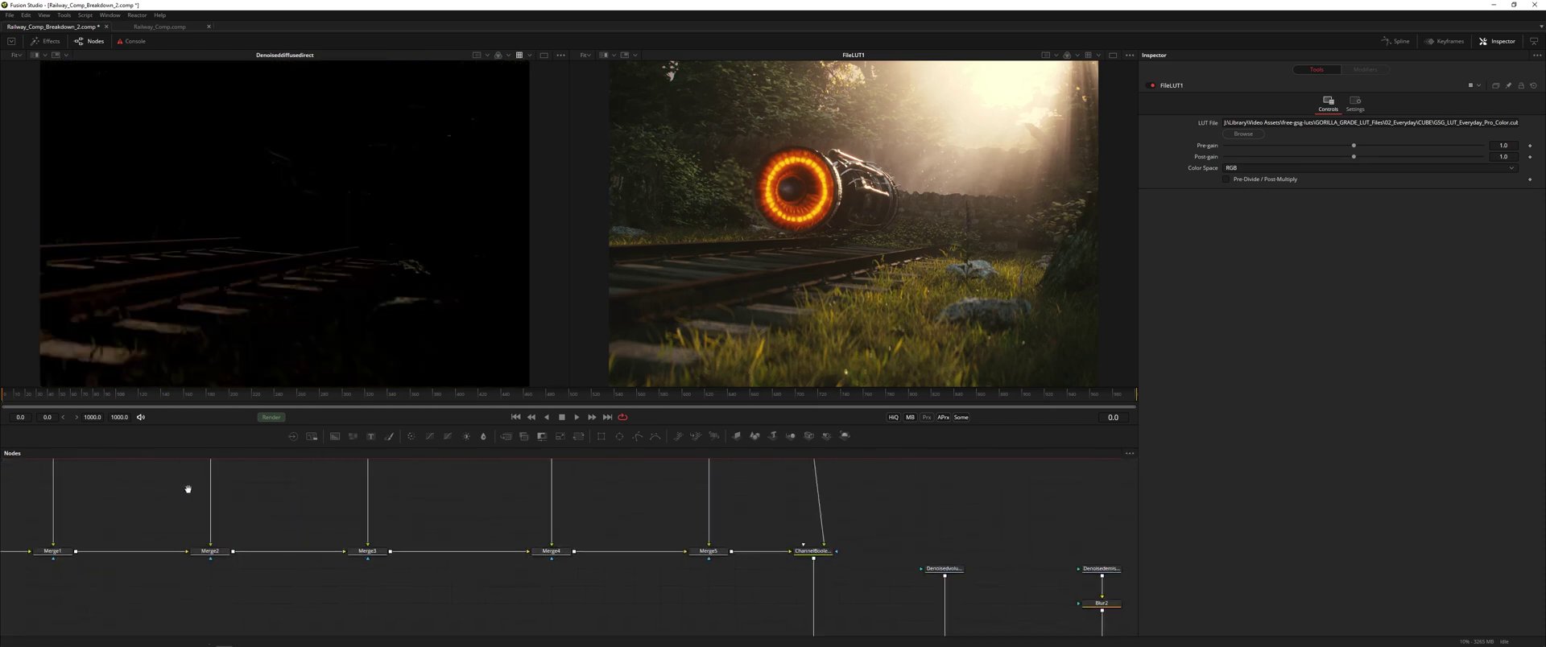
scroll(188, 490, "right", 5)
key("1")
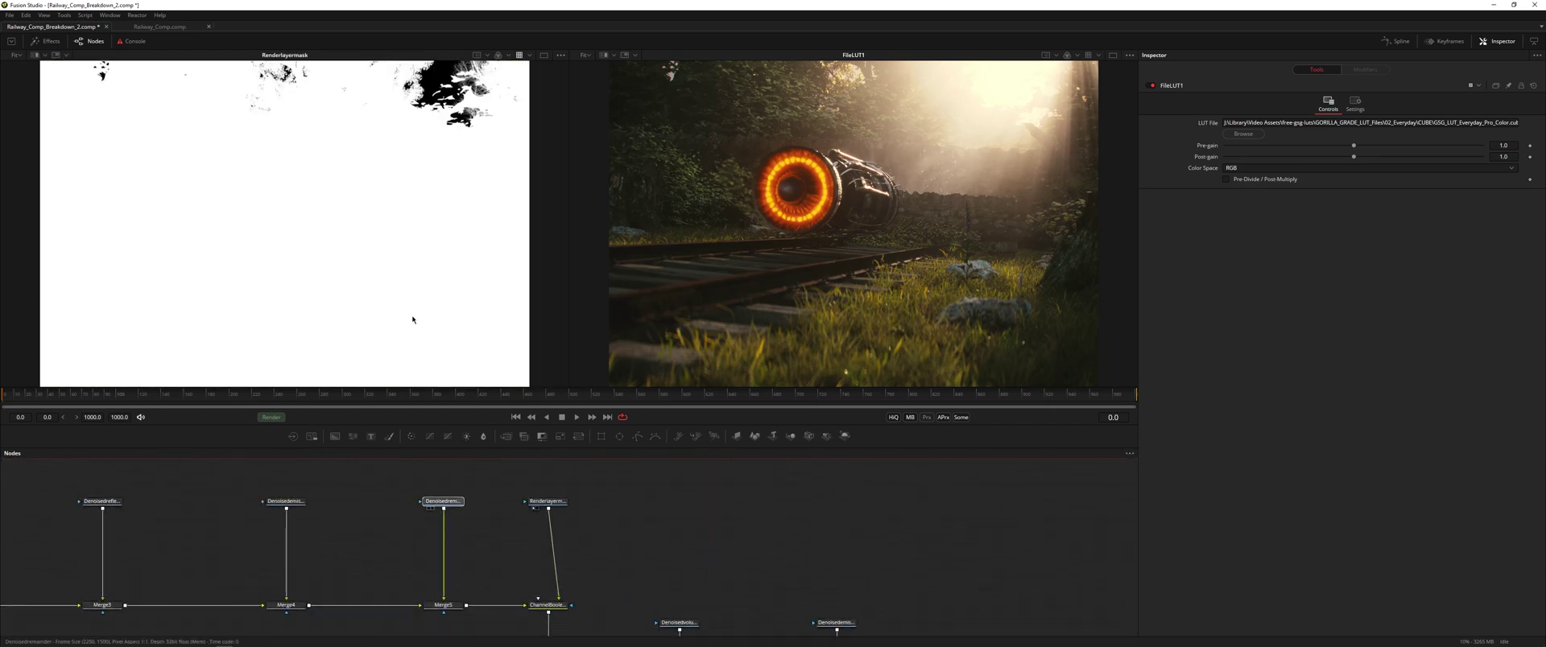
Step: View the Denoisedremainder pass and insert a ColorCorrector between it and its Merge
key("1")
left_click_drag(462, 477, 476, 452)
left_click(472, 478)
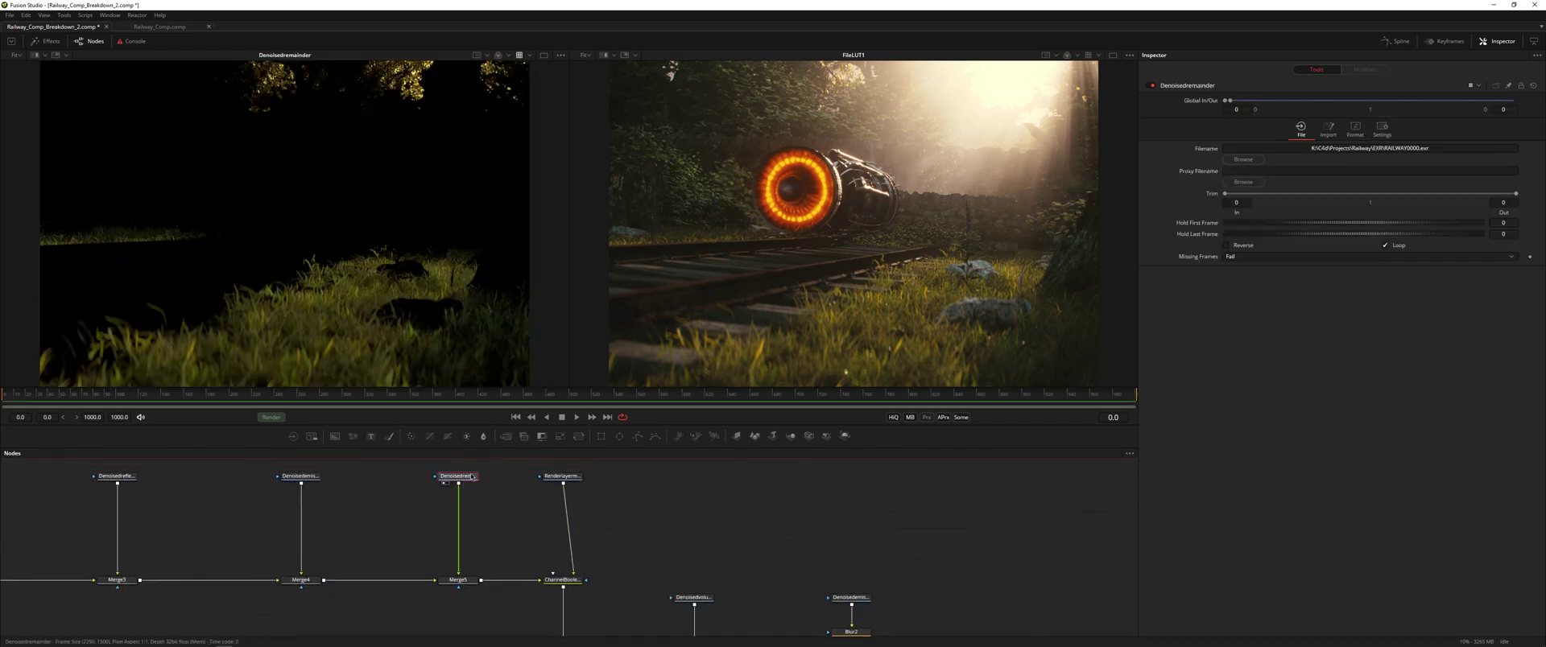
key("c")
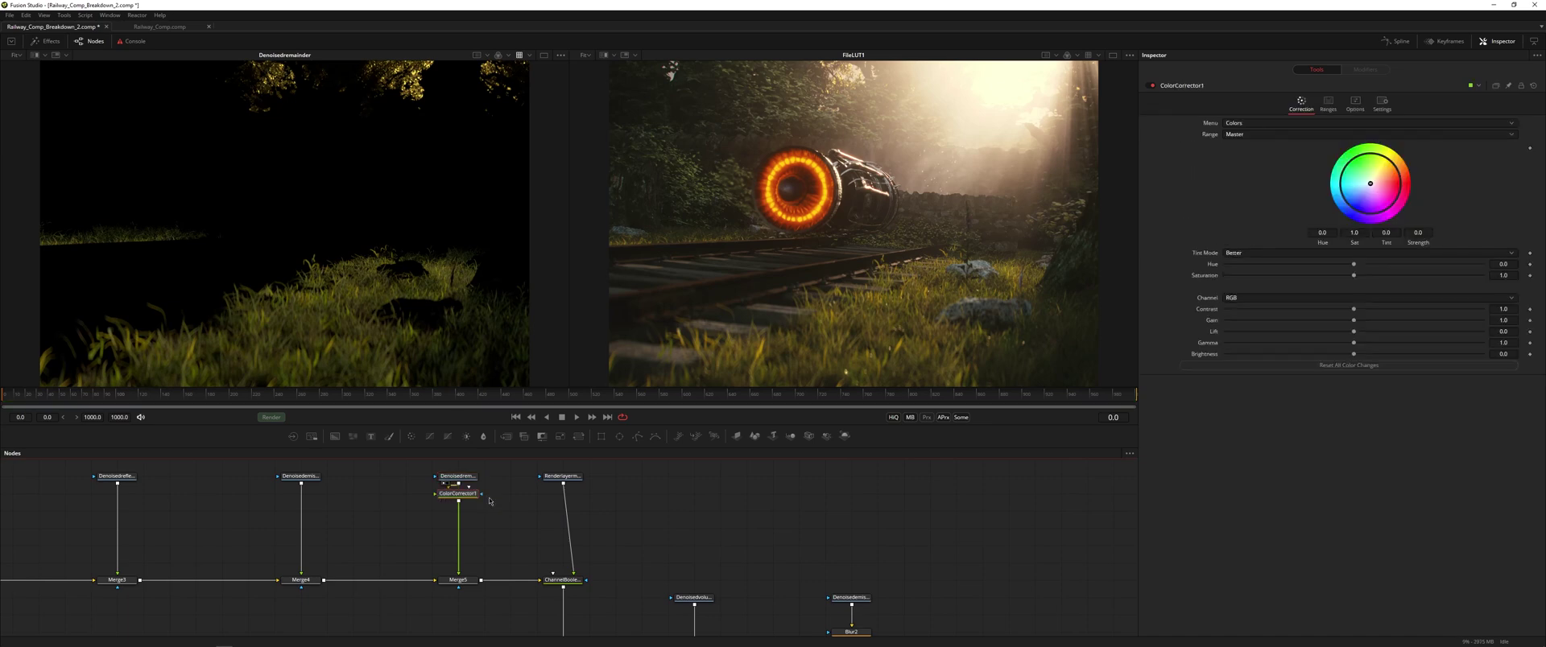
Step: Mask the Denoisedremainder ColorCorrector with a polygon drawn around the grass, leaving out the overhanging foliage, and place the mask node beside it
left_click_drag(469, 495, 470, 530)
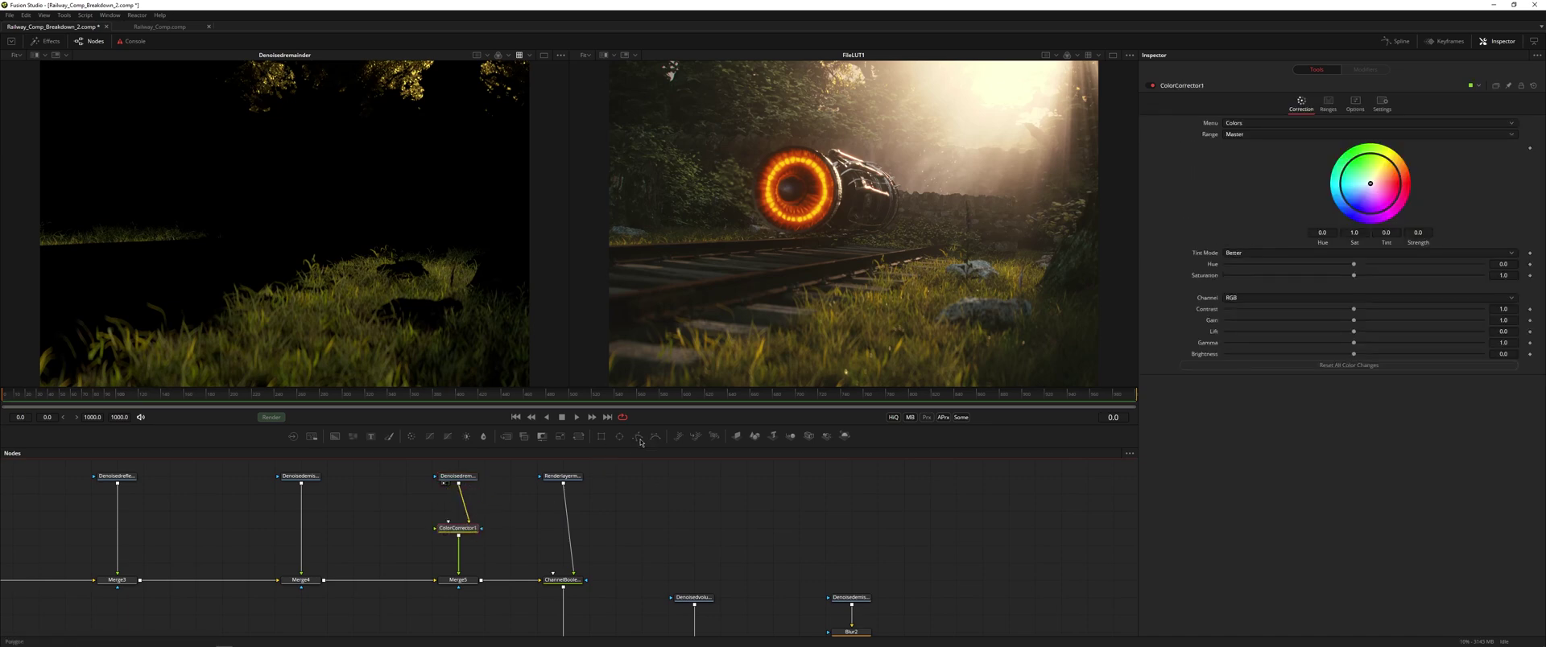
left_click(639, 438)
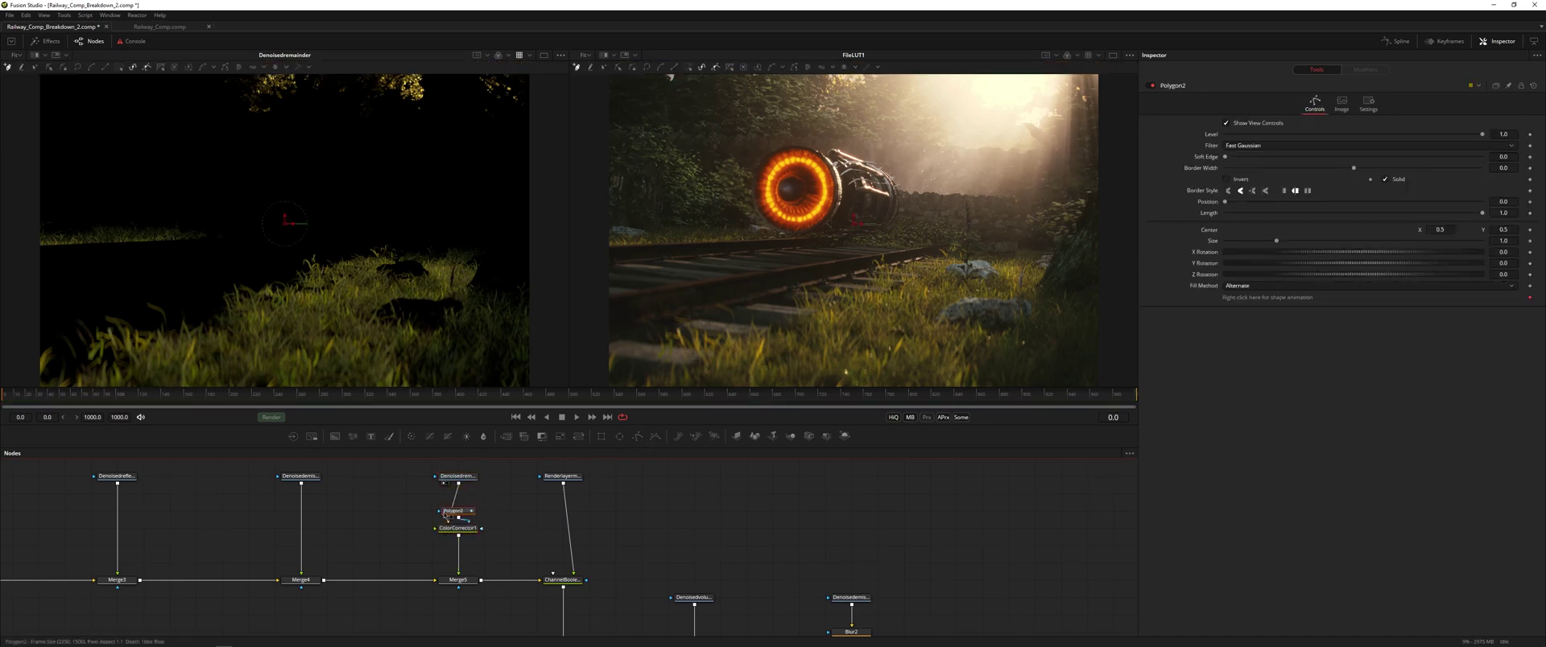
left_click(17, 178)
left_click_drag(17, 178, 43, 92)
left_click(38, 312)
left_click(562, 337)
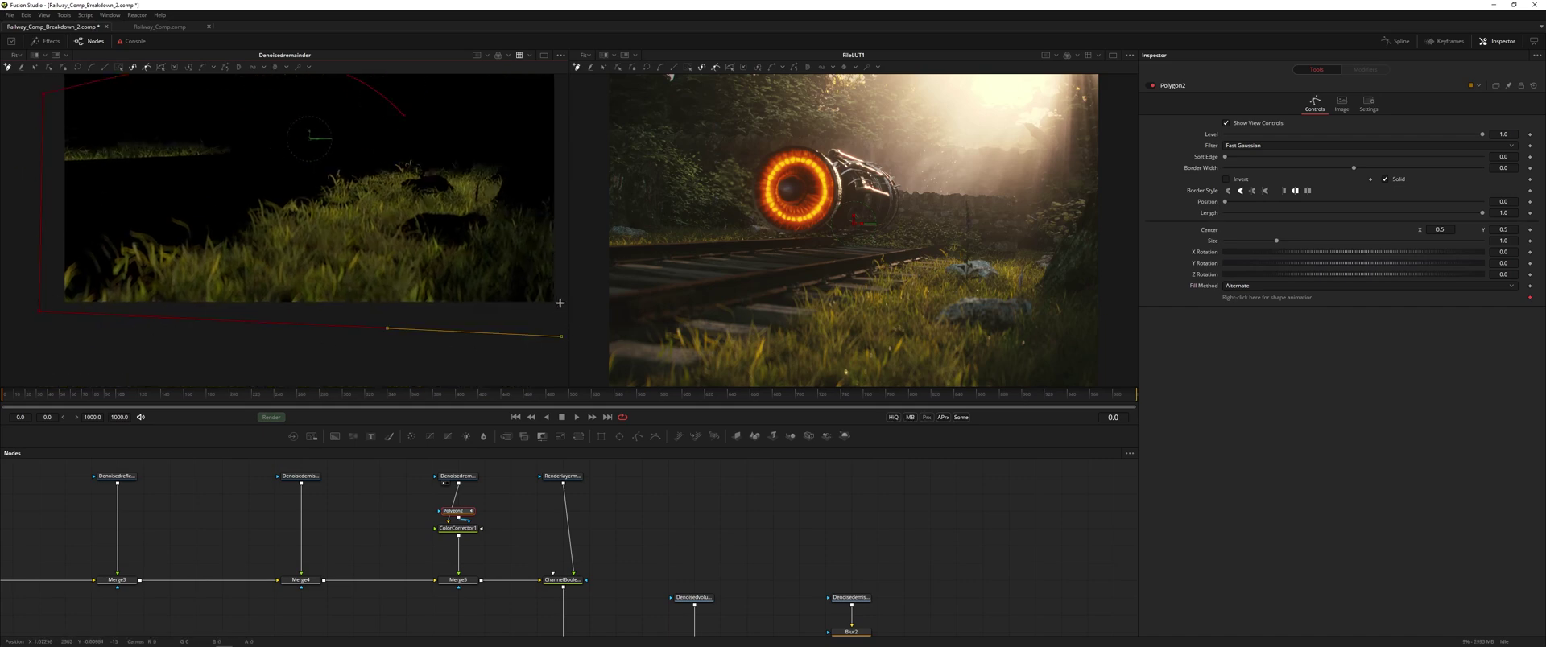
left_click_drag(560, 303, 429, 331)
left_click(448, 213)
left_click(457, 139)
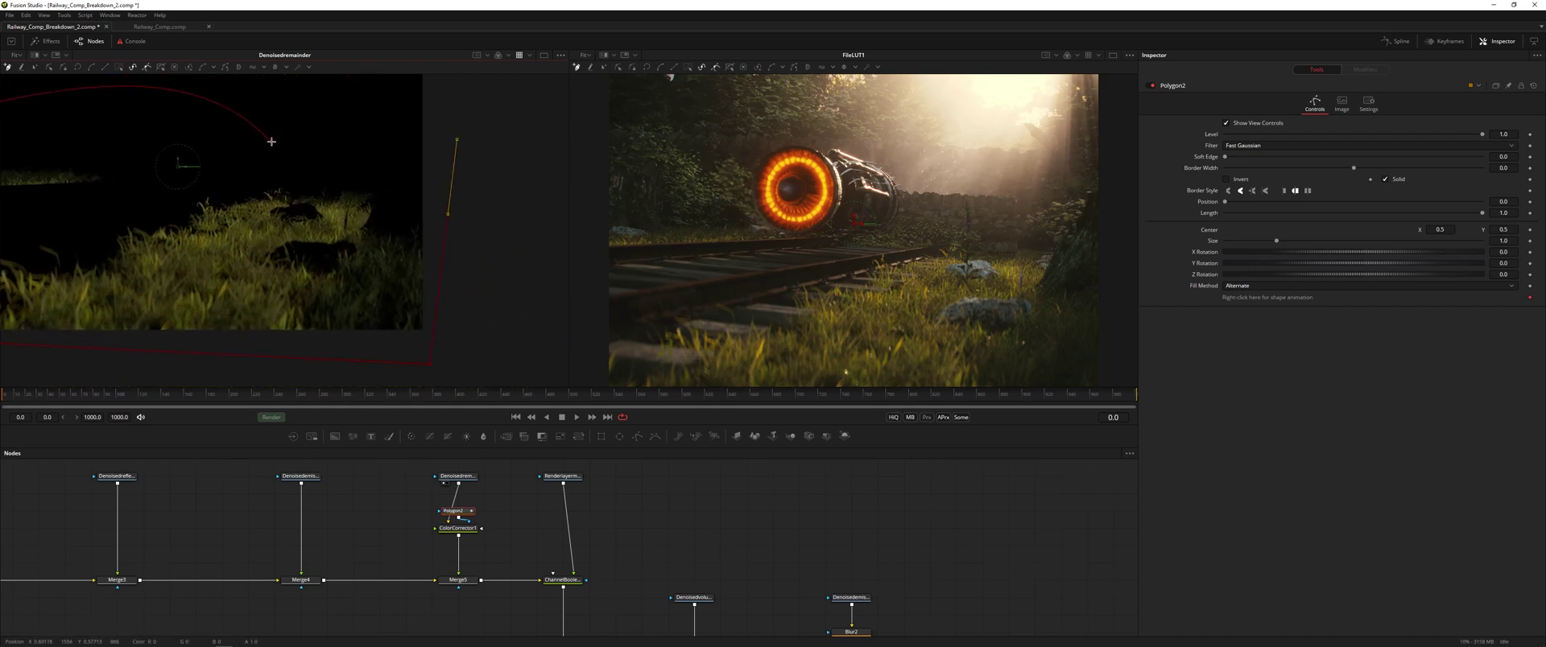
left_click(273, 143)
left_click_drag(274, 161, 480, 178)
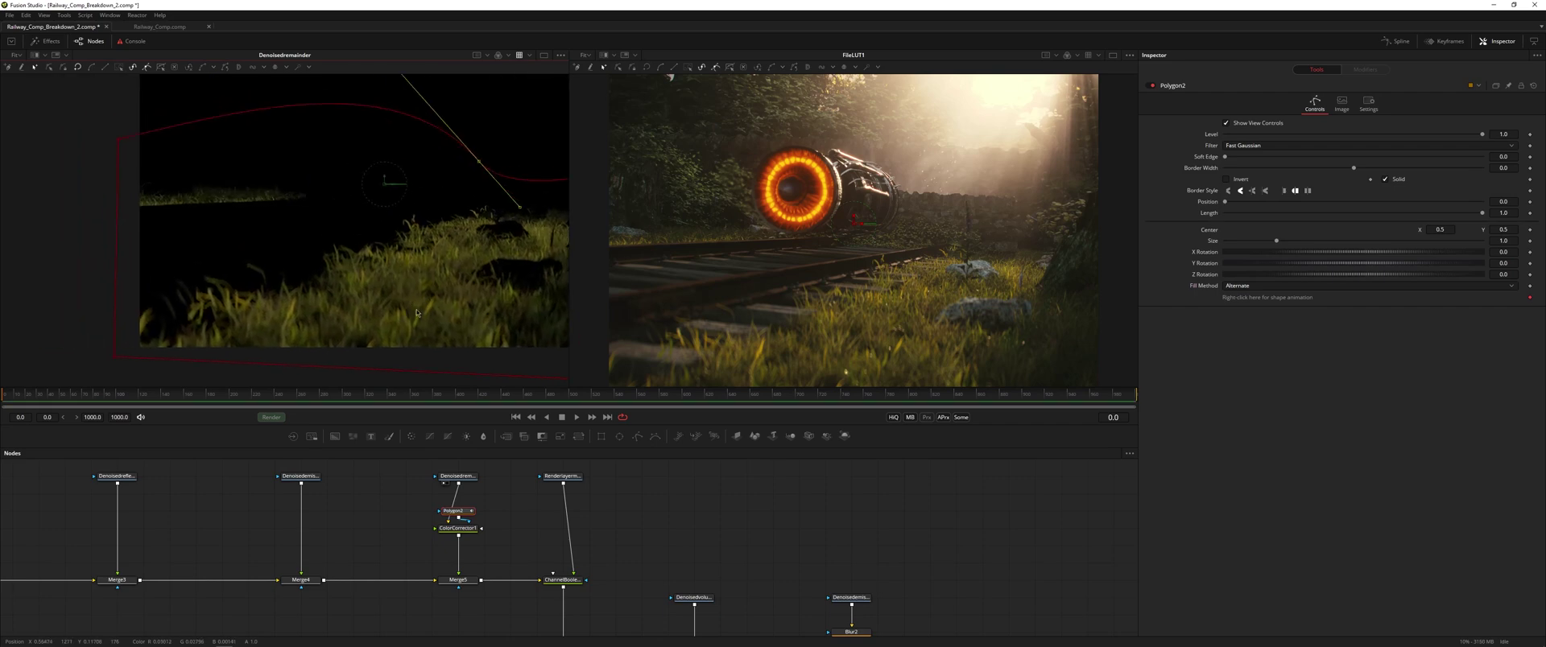
left_click_drag(456, 511, 401, 529)
Step: Tint the masked grass towards warm orange with a strength of about 0.14 and compare the image with the correction off and on
left_click(458, 528)
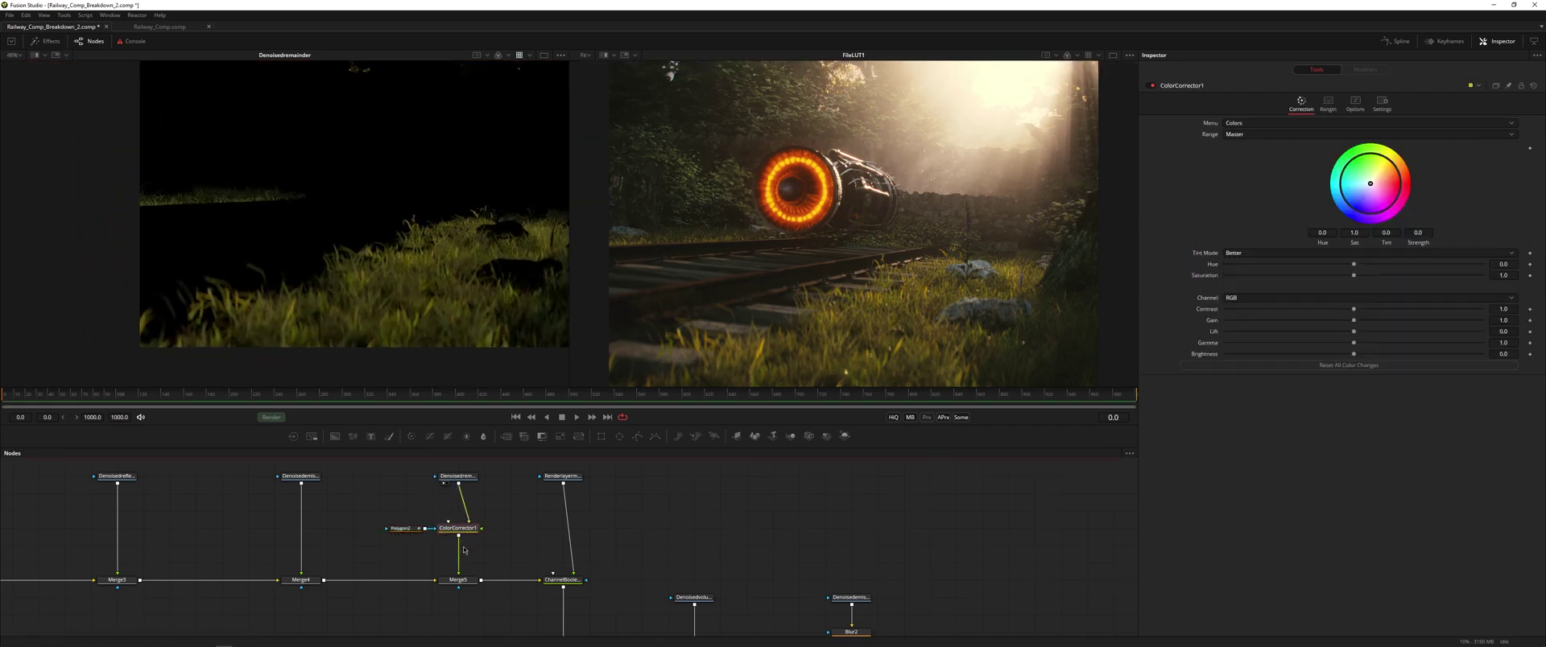
left_click_drag(1375, 184, 1383, 176)
left_click_drag(458, 528, 459, 476)
key("ctrl+z")
left_click_drag(1383, 179, 1374, 185)
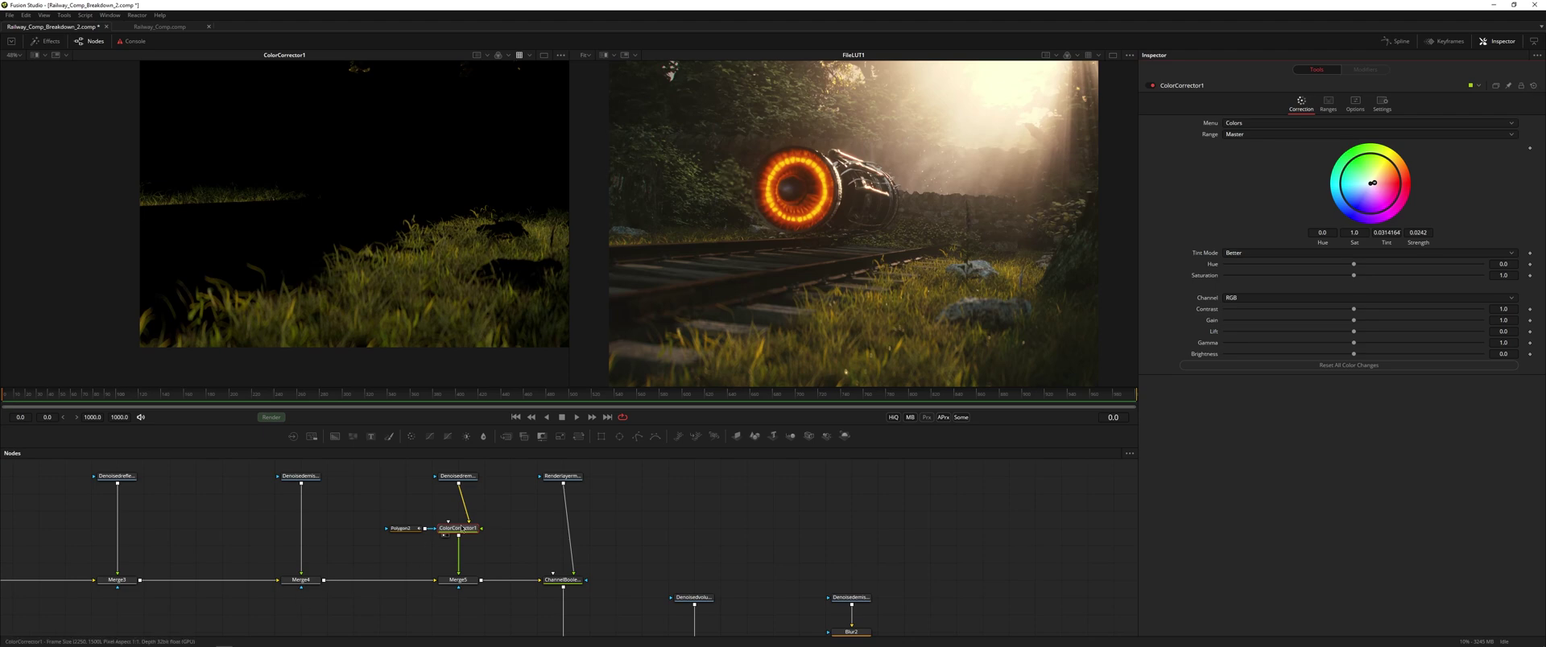
key("ctrl+p")
key("ctrl+p")
left_click_drag(1376, 184, 1381, 178)
key("ctrl+p")
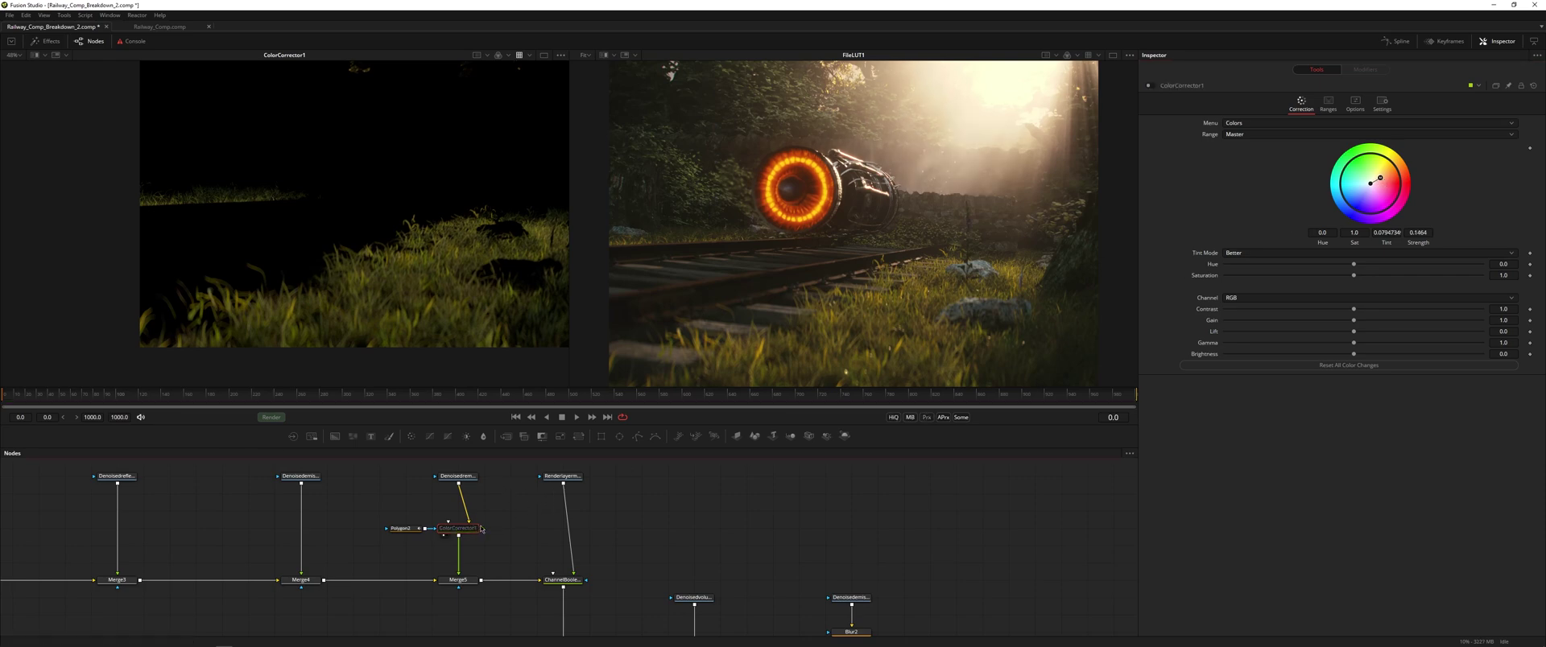
key("ctrl+p")
Step: View the indirect diffuse pass, insert a ColorCorrector between it and its Merge, and add a rectangle mask to the corrector
left_click_drag(371, 531, 1127, 557)
left_click_drag(522, 416, 480, 335)
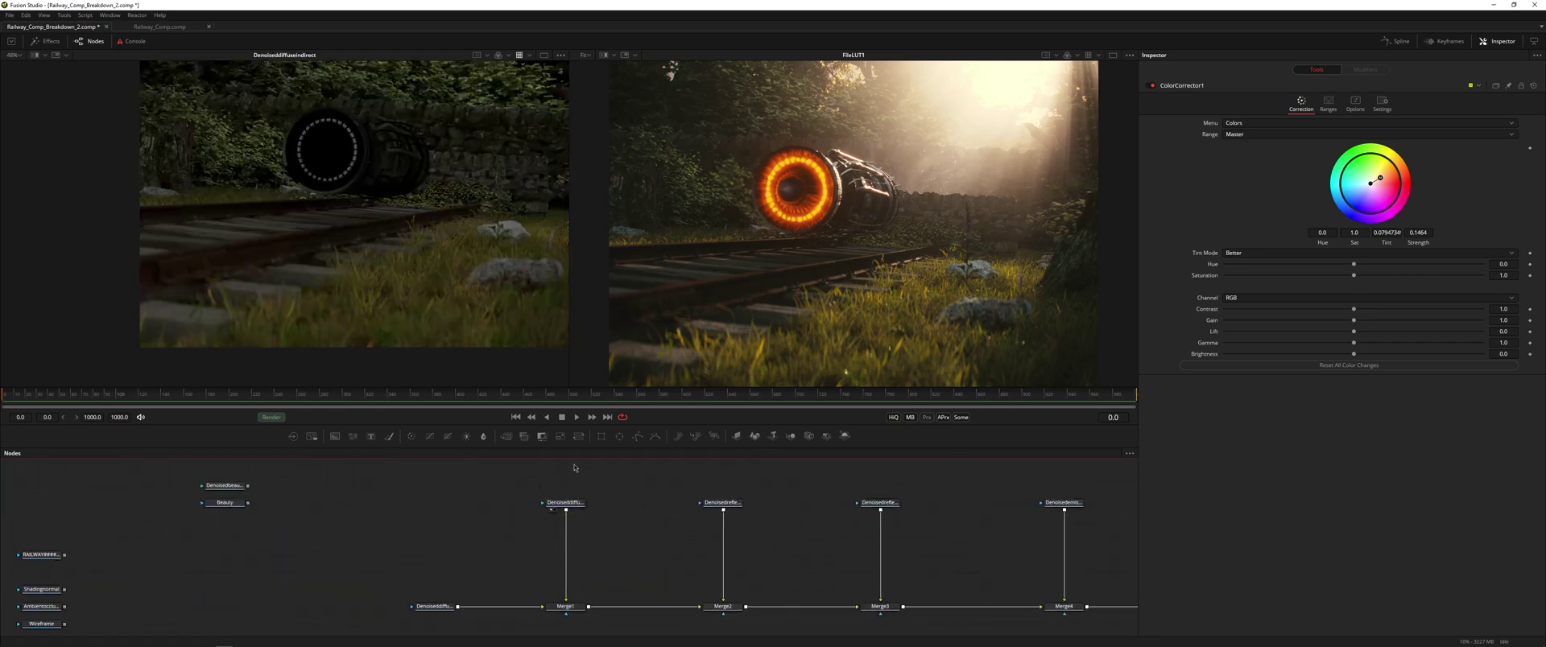
left_click_drag(607, 492, 459, 551)
left_click(463, 501)
key("c")
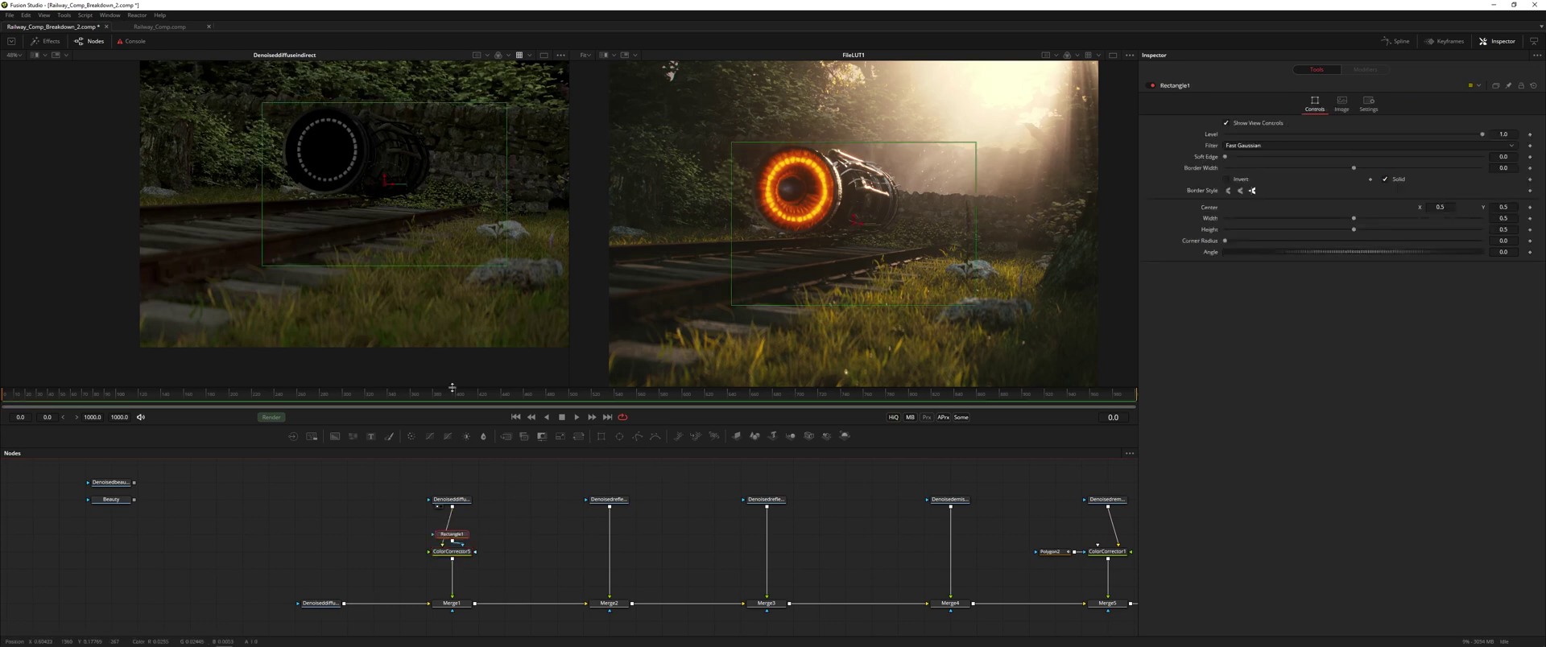
Step: Stretch the rectangle mask over the lower half of the frame, about 1.09 wide, and set its soft edge to about 0.053
left_click_drag(452, 533, 399, 552)
left_click_drag(385, 195, 469, 282)
scroll(383, 305, "down", 1)
scroll(387, 298, "up", 1)
scroll(404, 278, "down", 1)
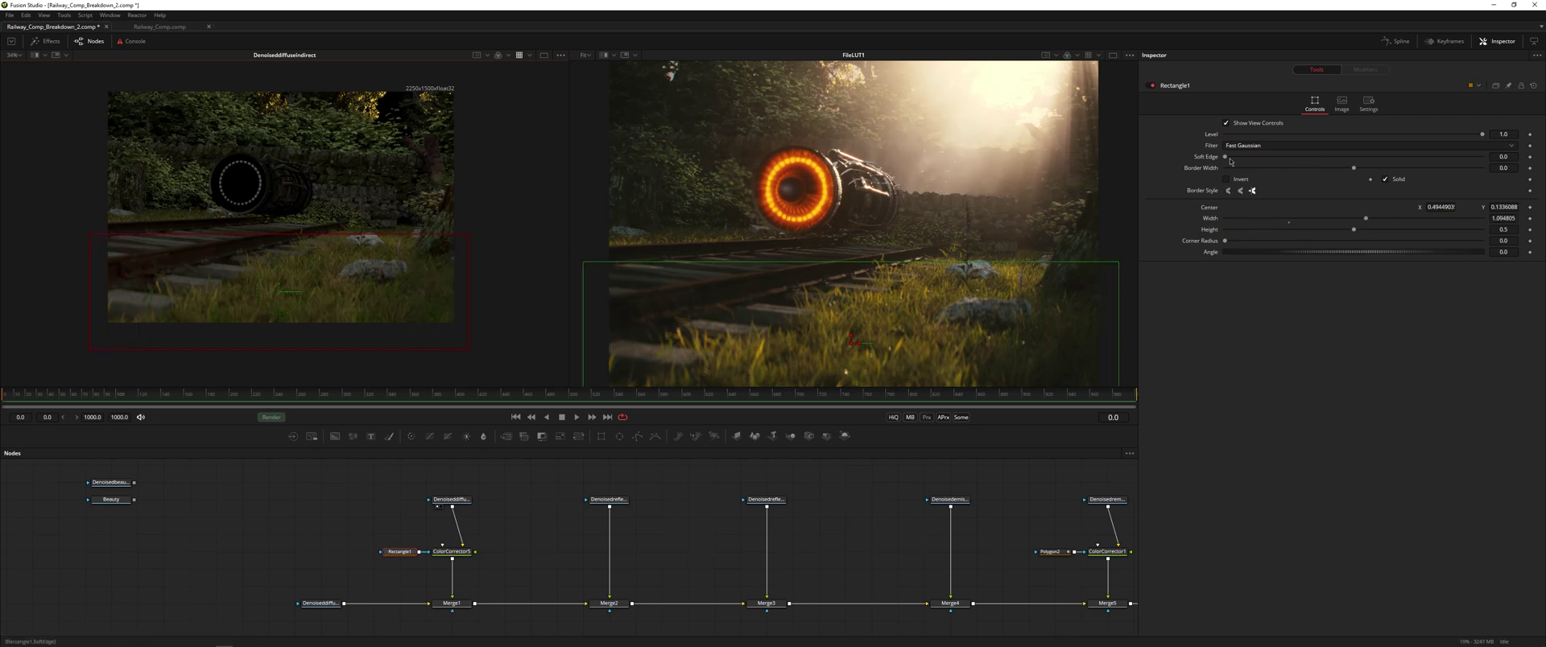
left_click_drag(1230, 158, 1292, 158)
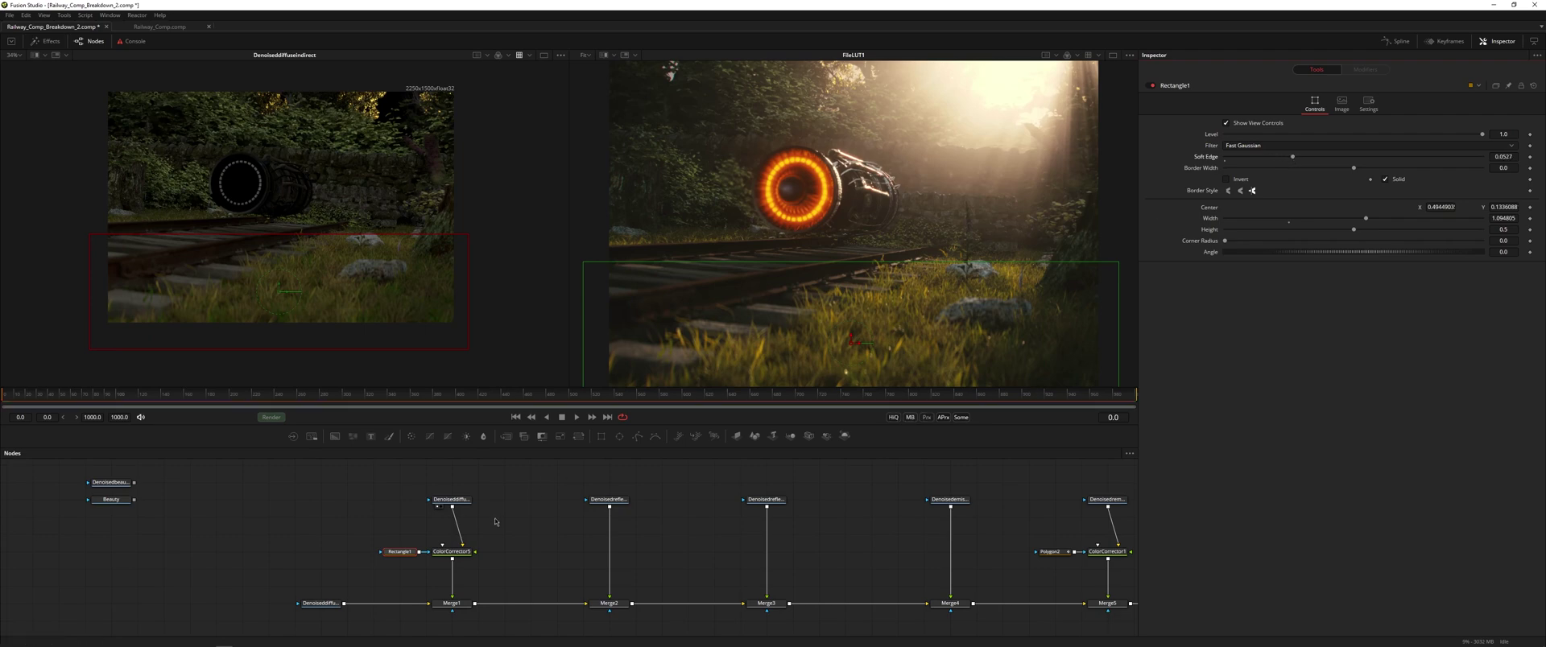
Step: Tint the masked ground of the indirect diffuse pass slightly warm orange, compare with the correction off, and lower the saturation to 0.889
left_click(452, 552)
key("1")
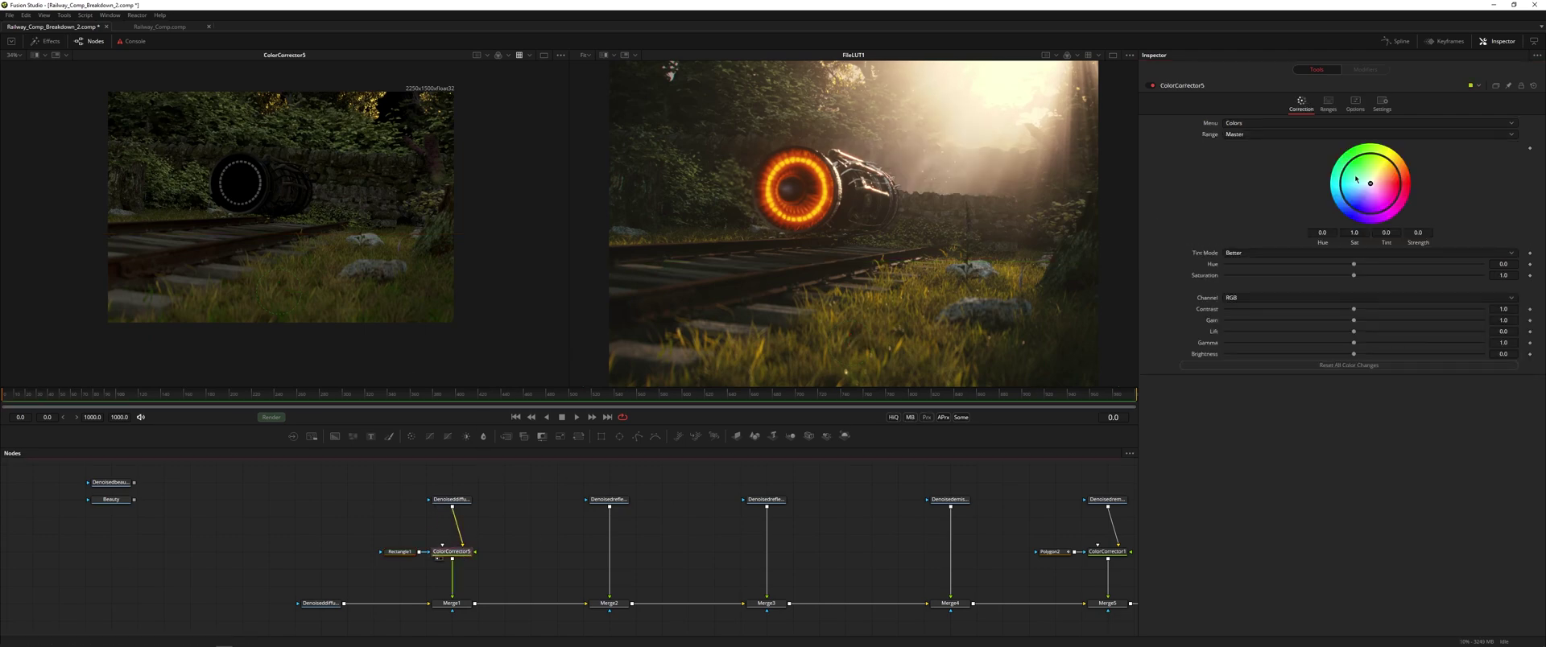
left_click_drag(1381, 191, 1382, 181)
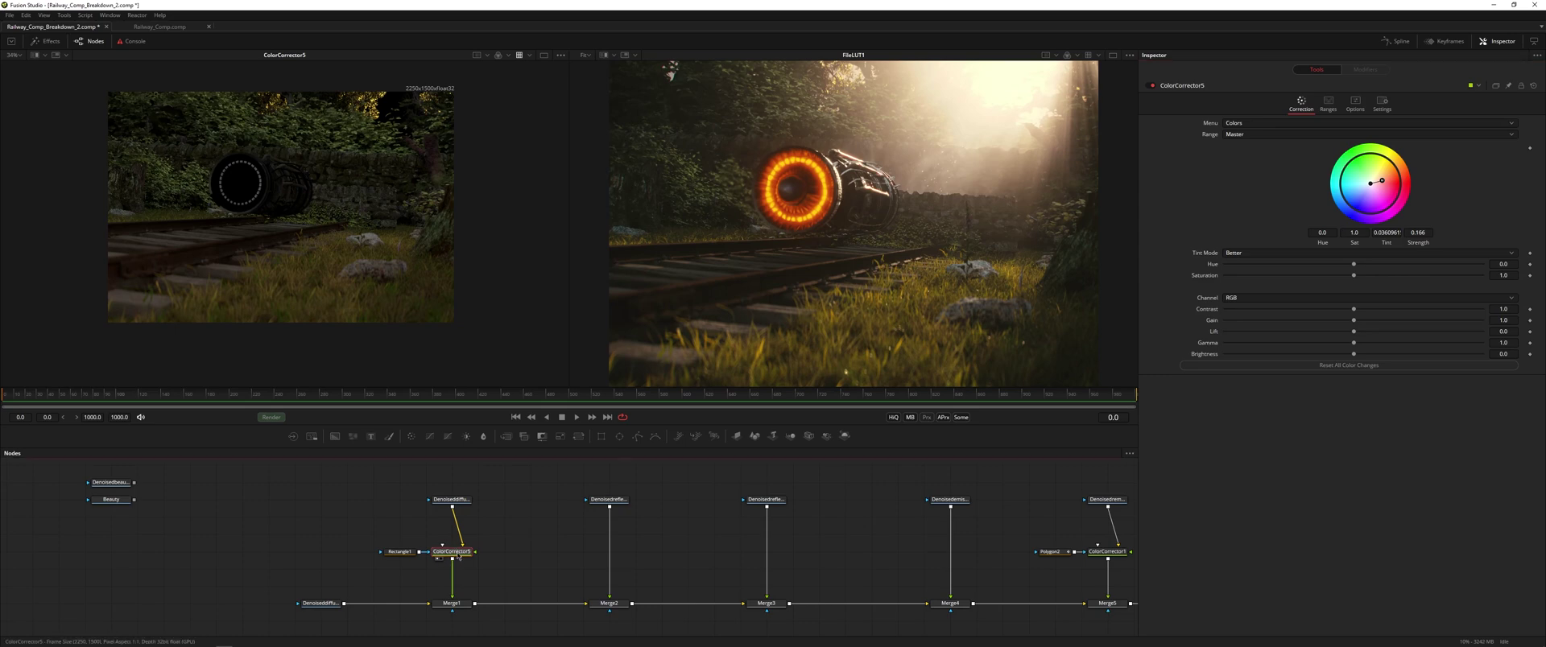
key("ctrl+p")
key("ctrl+p")
mouse_move(837, 528)
left_mouse_down()
mouse_move(515, 536)
mouse_move(835, 527)
left_mouse_up()
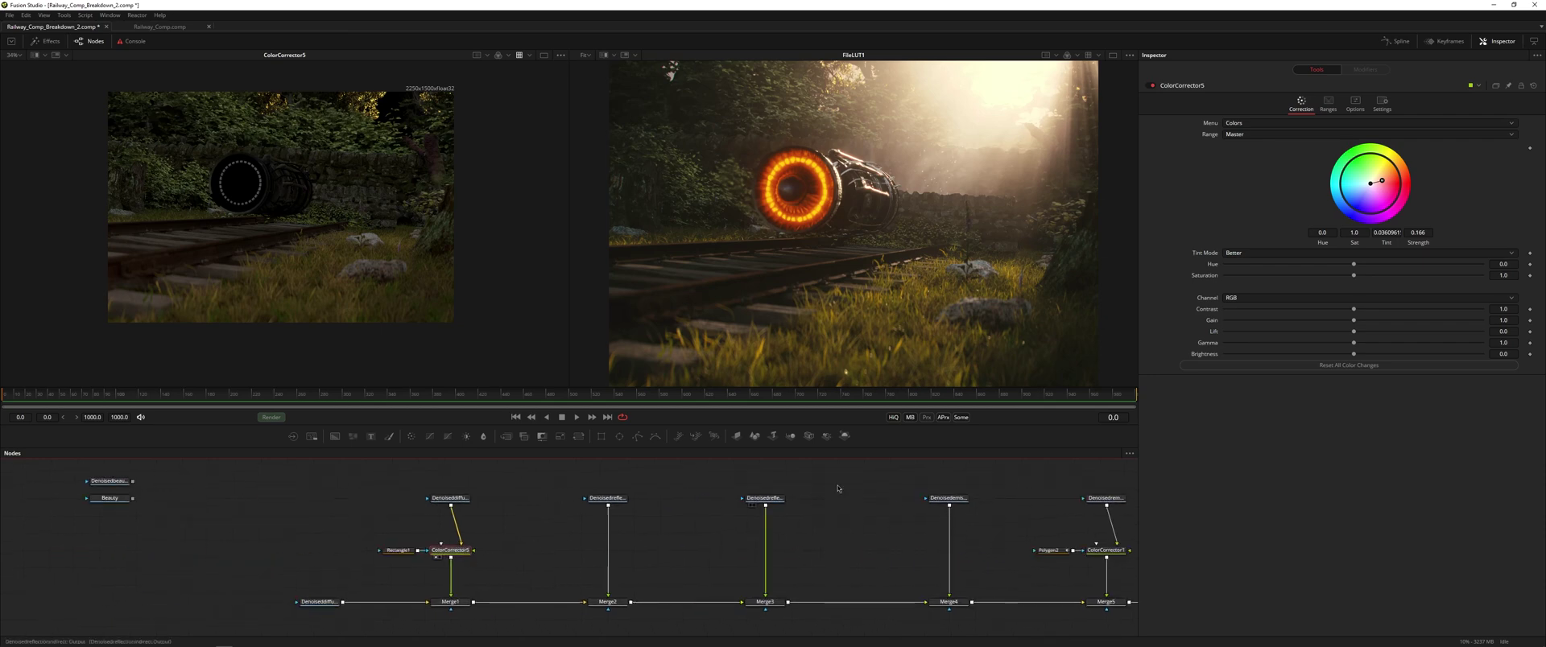
left_click_drag(1351, 279, 1338, 279)
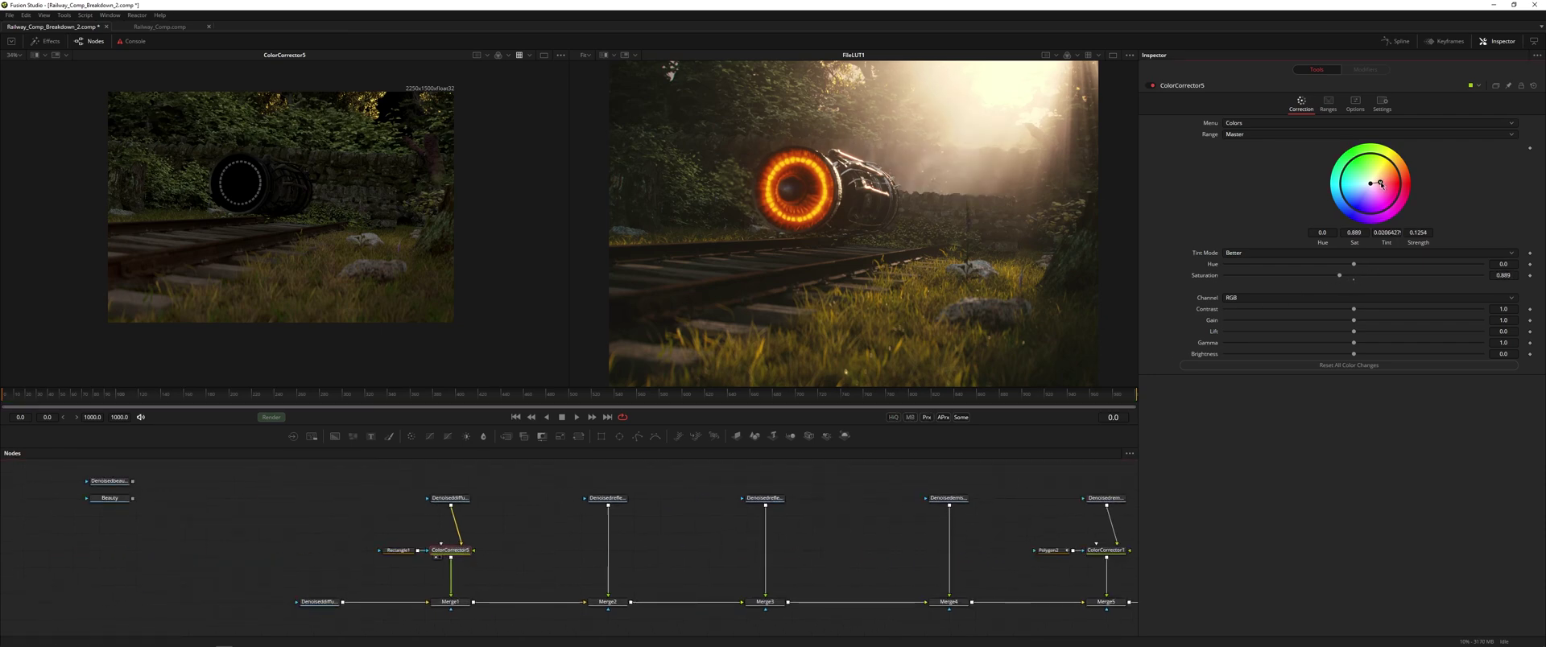
Step: Go to the end of the node chain, clear the viewers, and show FileLUT1 alone in a single viewer
mouse_move(708, 592)
left_mouse_down()
mouse_move(582, 600)
mouse_move(258, 559)
left_mouse_up()
left_click_drag(995, 538, 443, 504)
mouse_move(775, 531)
left_mouse_down()
mouse_move(473, 483)
mouse_move(161, 471)
left_mouse_up()
left_click_drag(1006, 534, 427, 512)
left_click_drag(915, 523, 475, 512)
left_click_drag(925, 524, 671, 528)
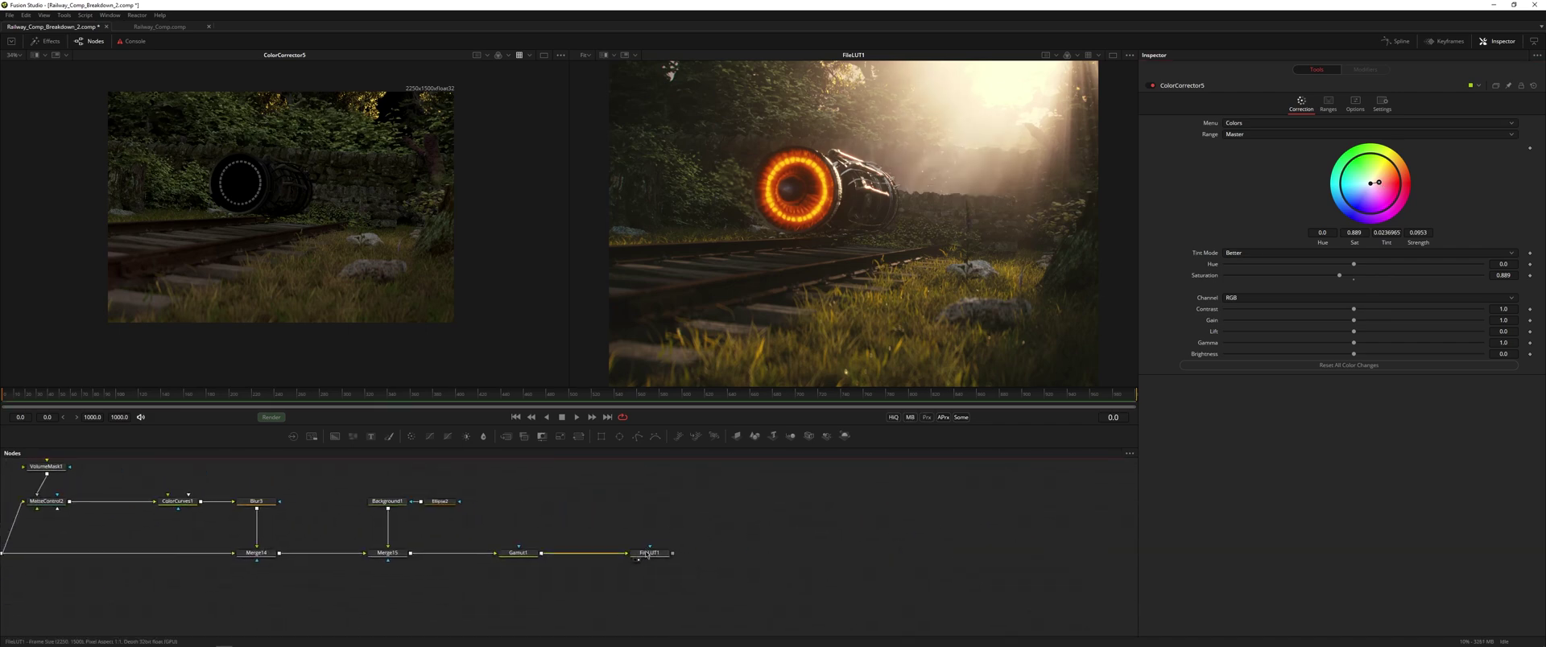
left_click(649, 553)
key("ctrl+f")
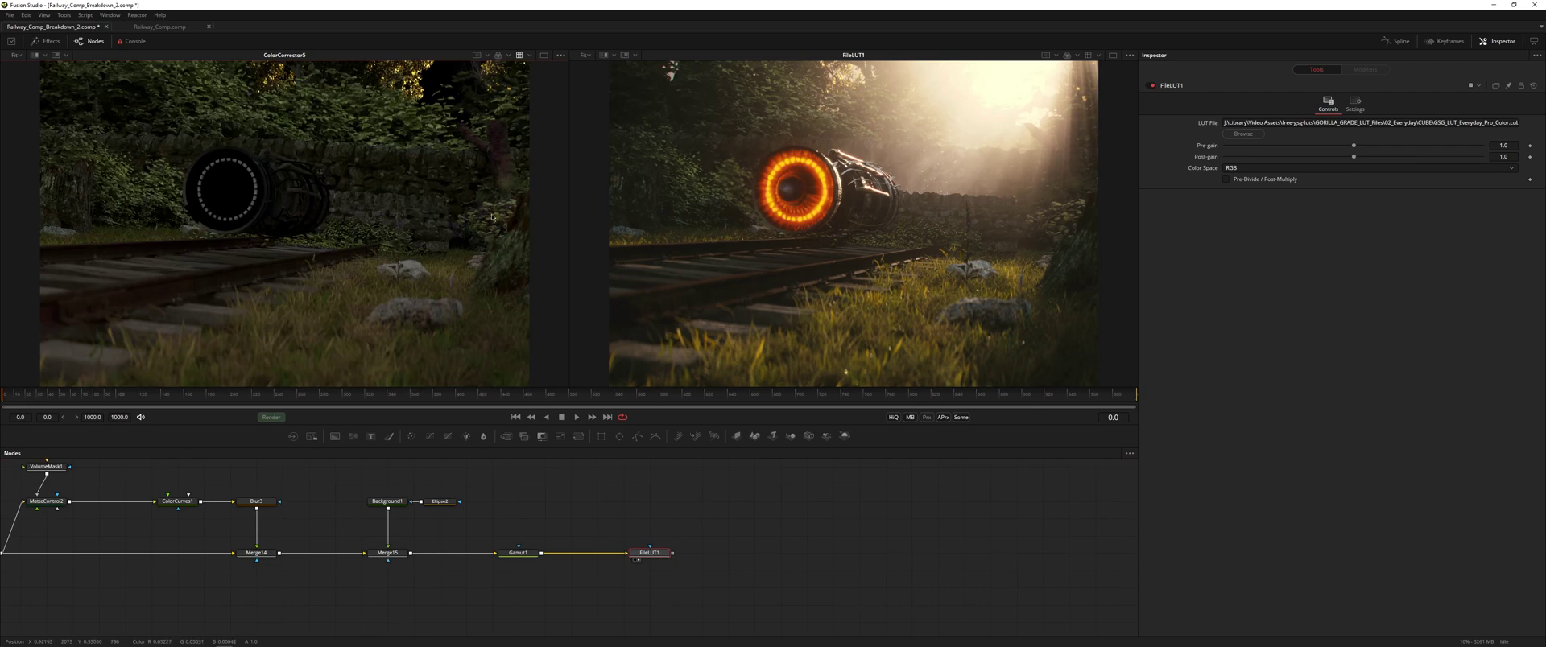
key("grave")
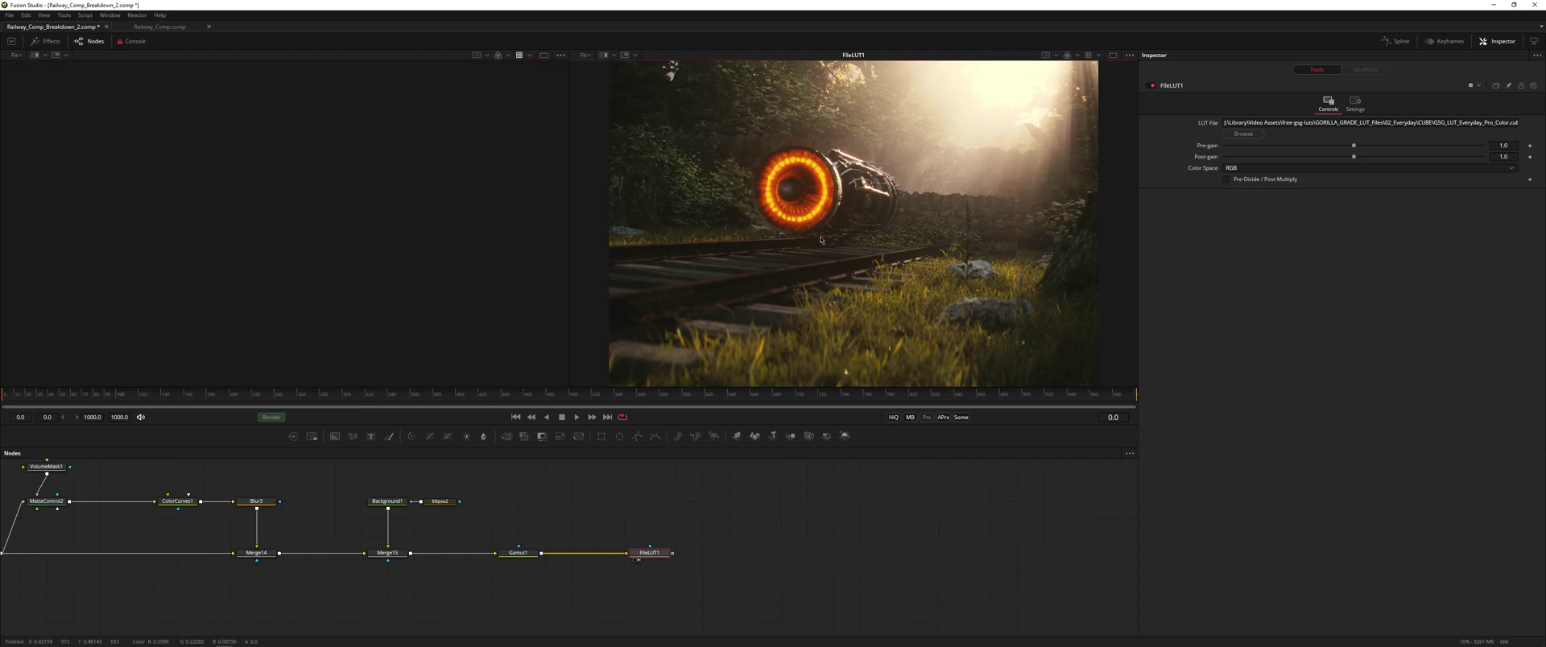
key("2")
left_click(543, 56)
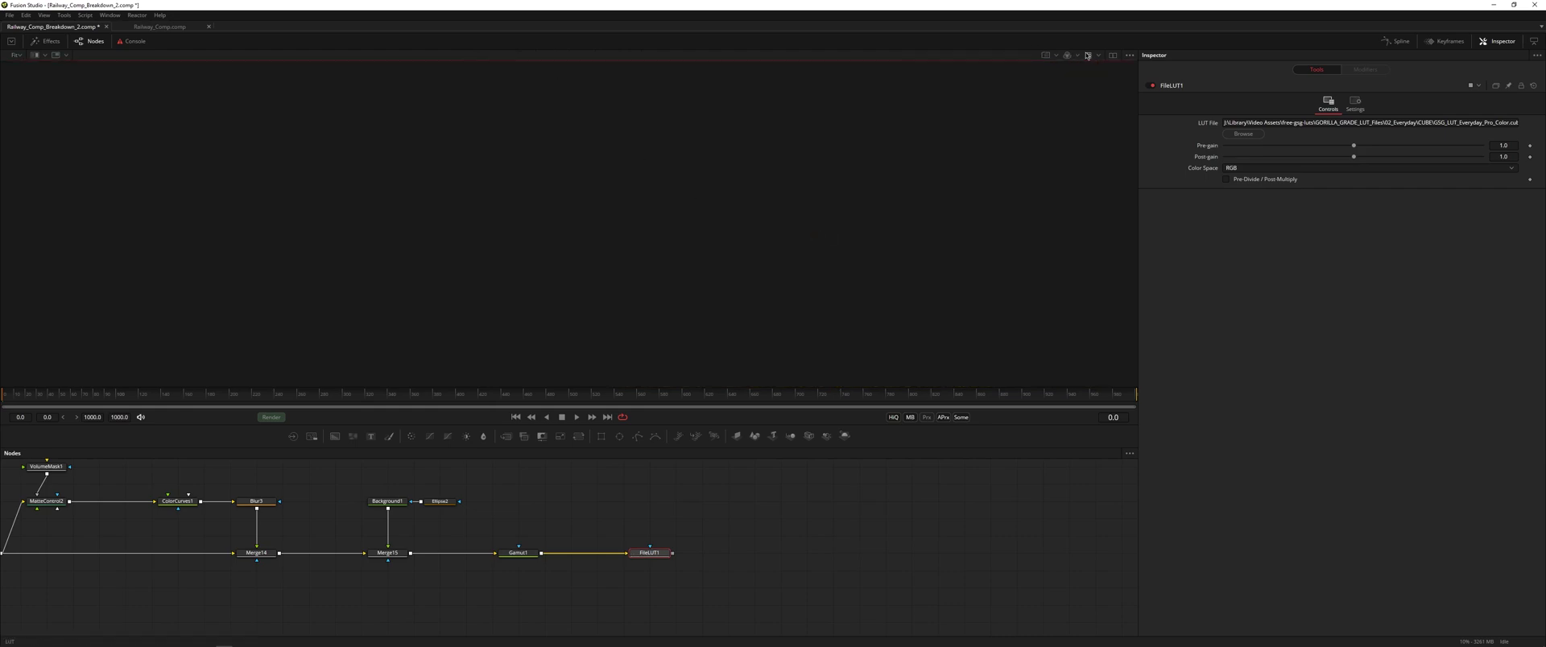
key("1")
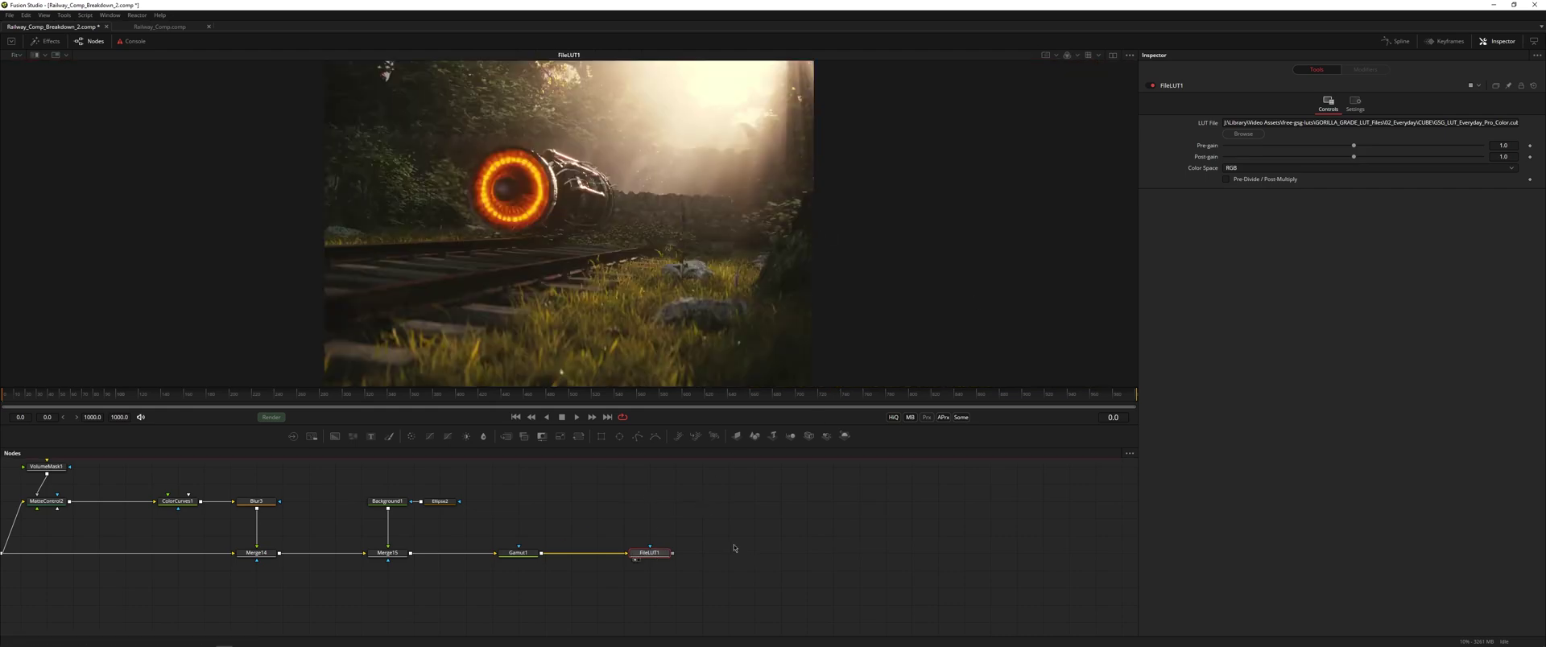
Step: Add a Film Grain node after FileLUT1 and show it in the viewer
left_click_drag(733, 548, 591, 552)
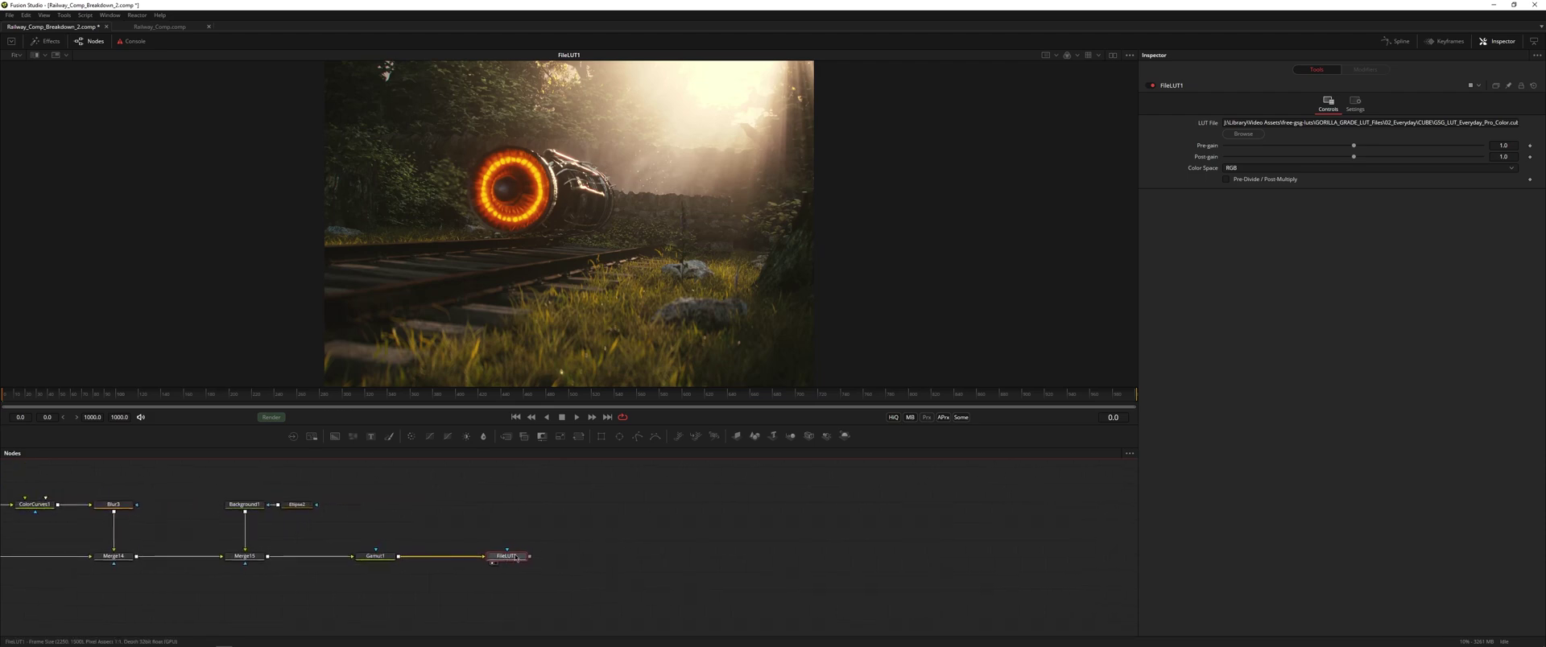
left_click(569, 546)
key("shift+space")
type("gamfilm")
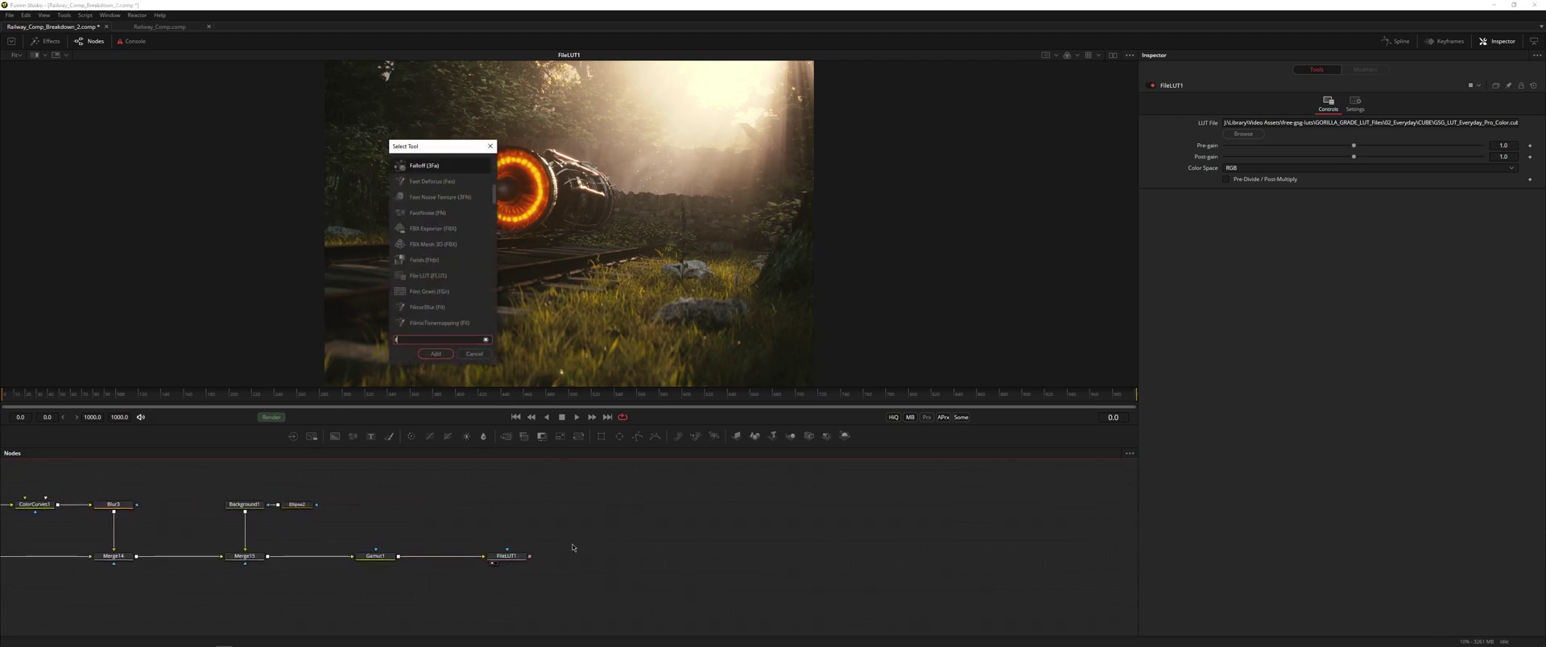
key("Return")
left_click_drag(569, 540, 578, 267)
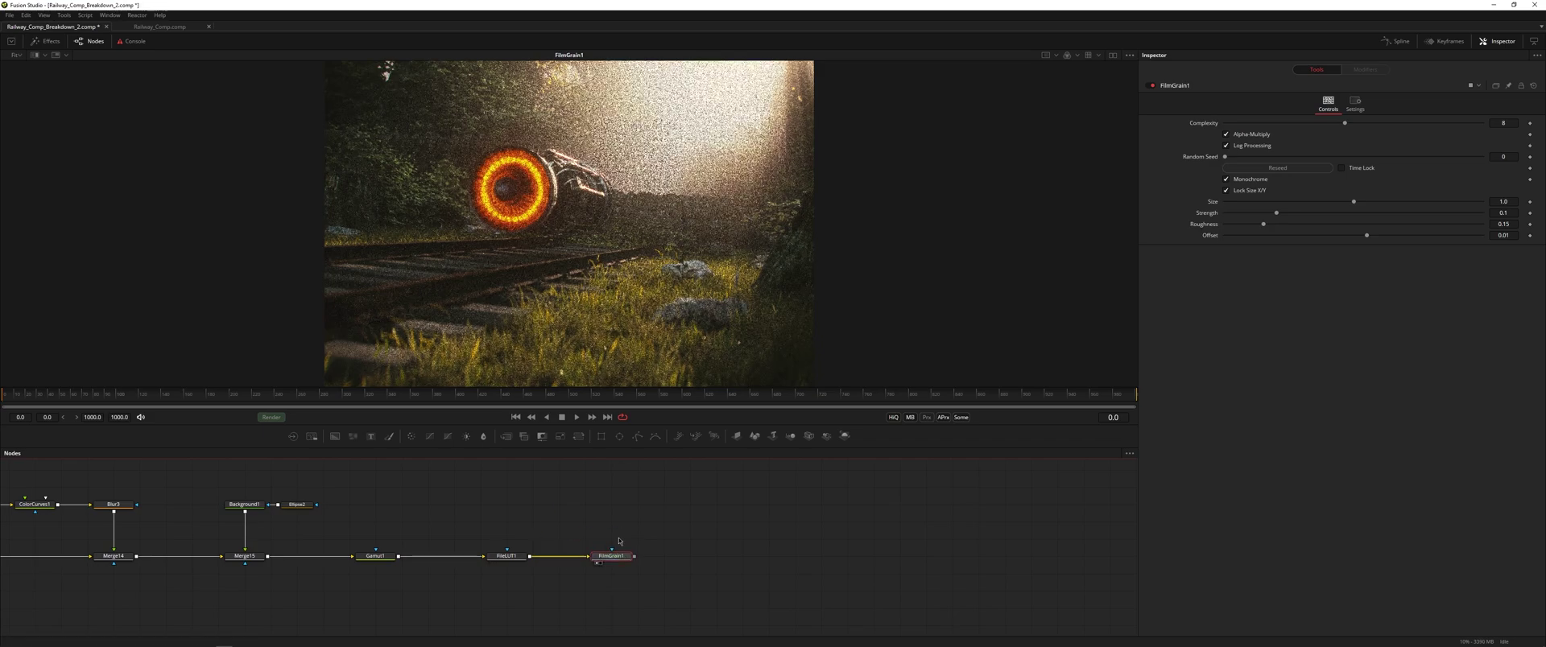
Step: Inspect the grain up close, then reduce its size to about 0.69 and its strength to 0.0175
scroll(577, 267, "up", 5)
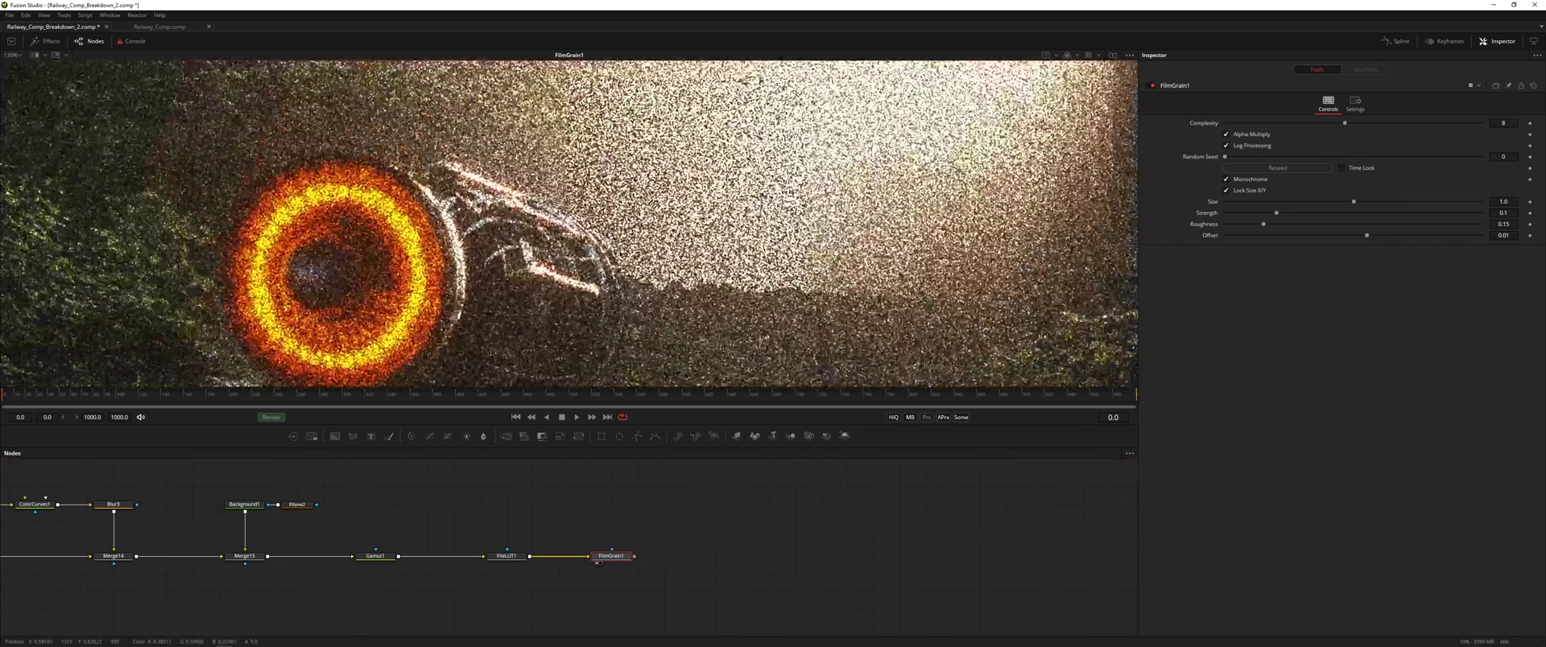
left_click_drag(614, 254, 688, 331)
scroll(633, 159, "down", 6)
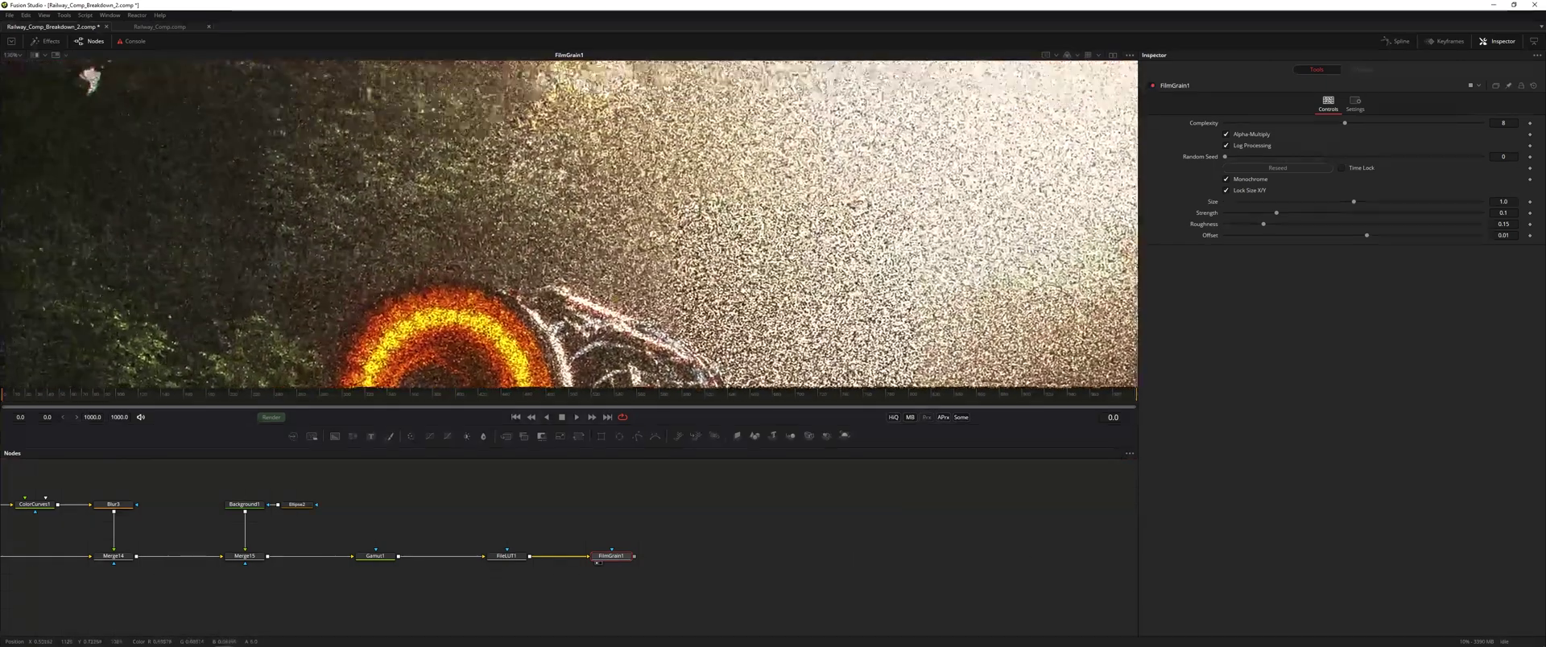
left_click_drag(658, 198, 640, 211)
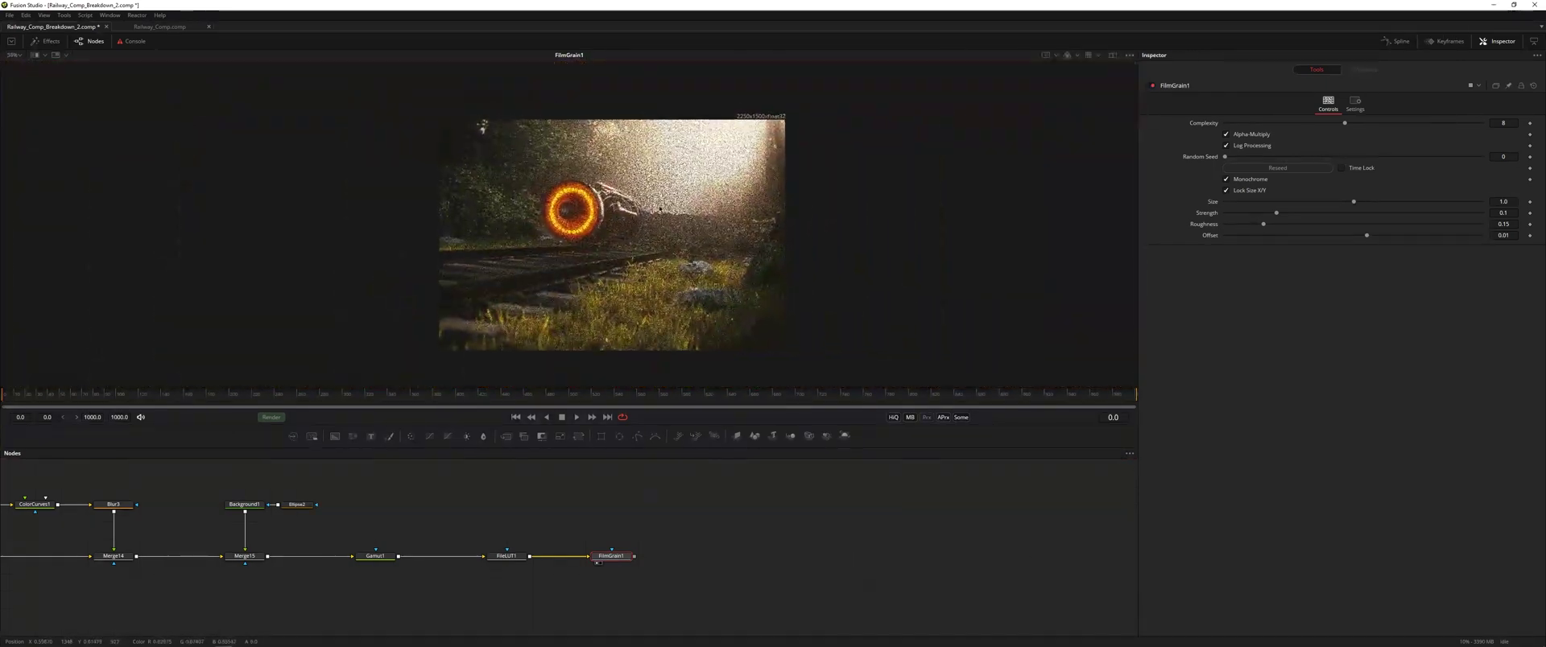
scroll(649, 207, "up", 6)
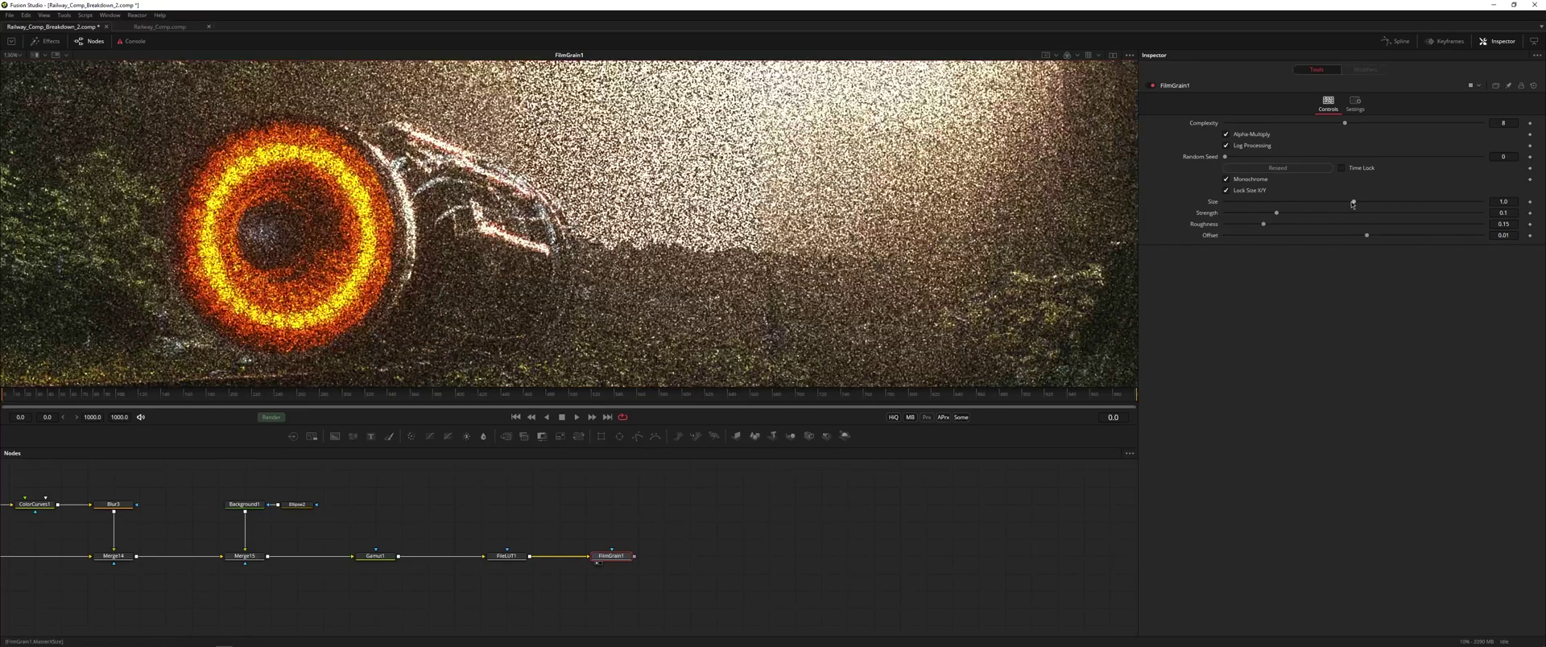
left_click_drag(1353, 203, 1235, 219)
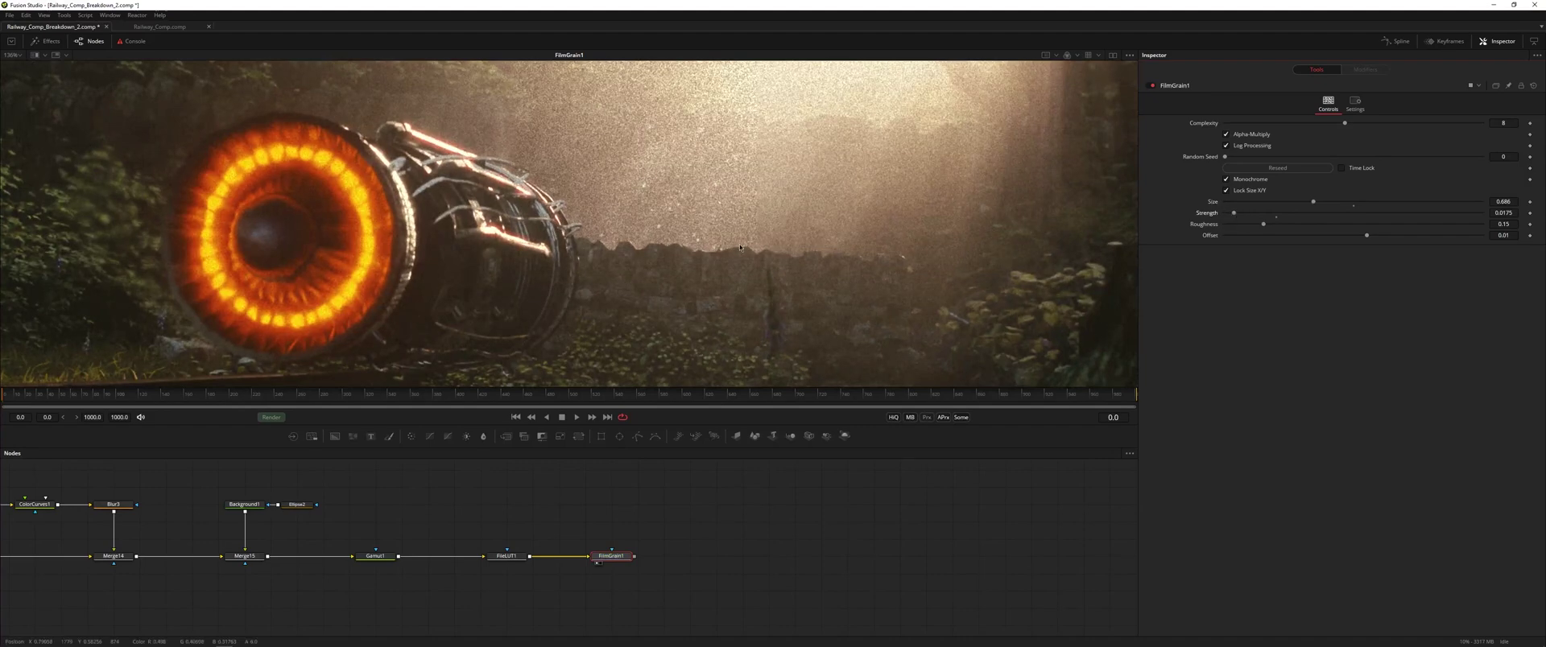
scroll(676, 229, "down", 6)
scroll(688, 237, "up", 8)
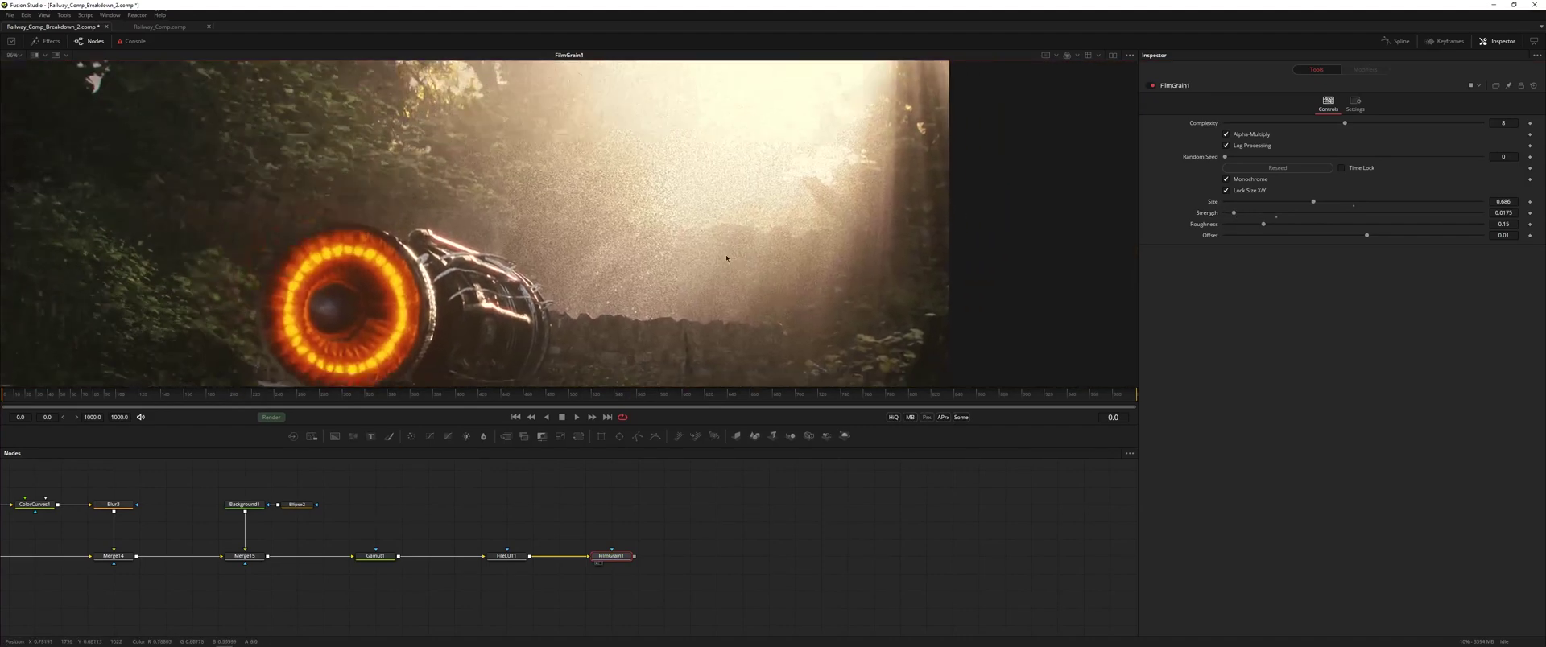
Step: Turn off the grain's Log Processing and Alpha Multiply and set its size to 0.937 and strength to 0.0576
left_click(1227, 145)
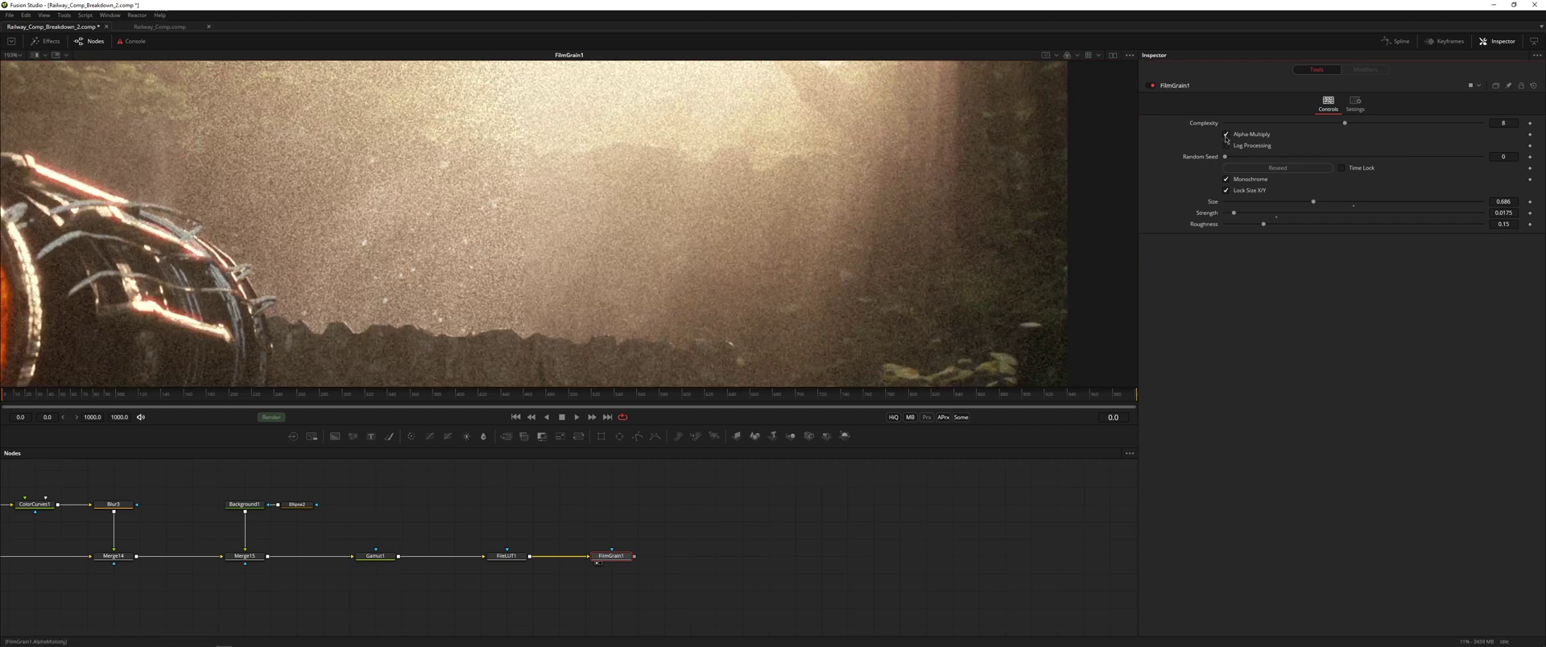
left_click(1227, 134)
left_click_drag(1321, 205, 1345, 203)
left_click_drag(1239, 214, 1345, 202)
scroll(674, 238, "down", 2)
scroll(704, 216, "up", 1)
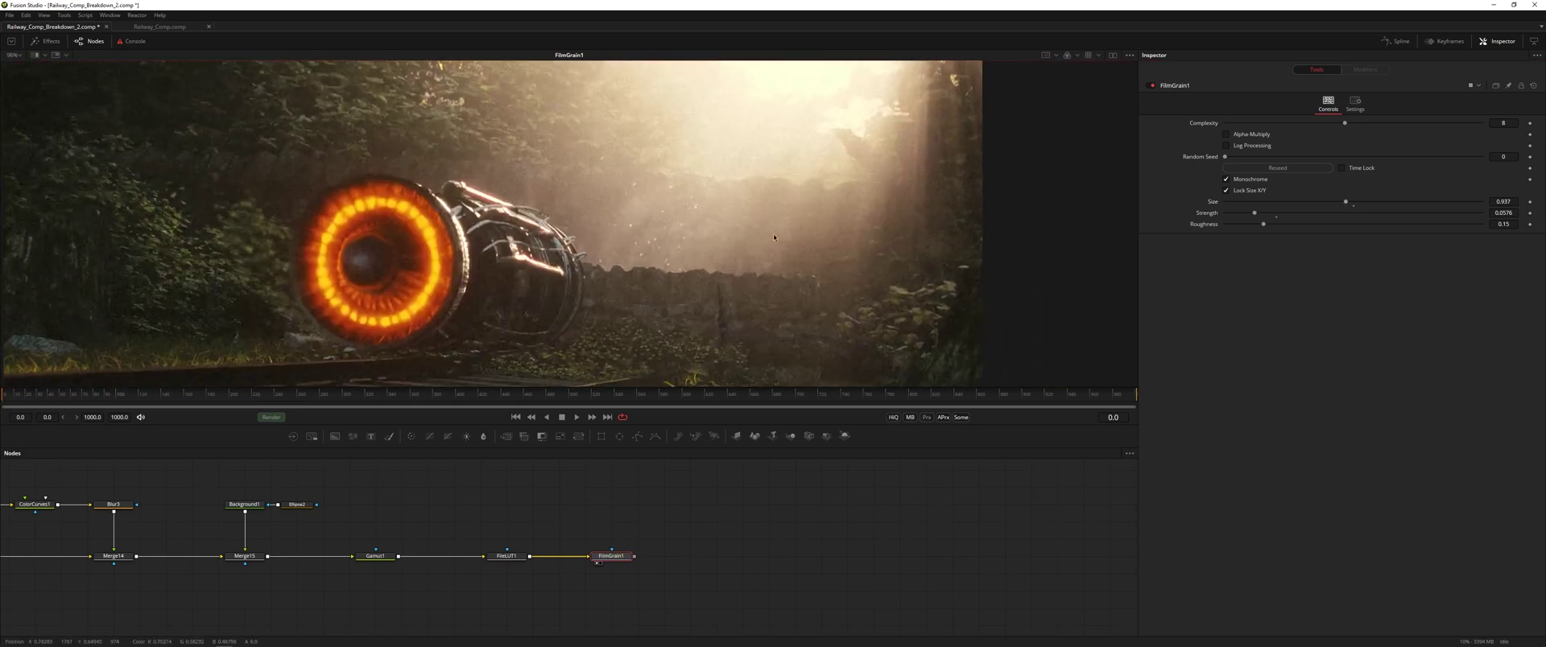
Step: Compare the FileLUT1 image with the FilmGrain1 result and examine the grain around the engine and light rays up close
left_click_drag(773, 237, 755, 220)
left_click(493, 564)
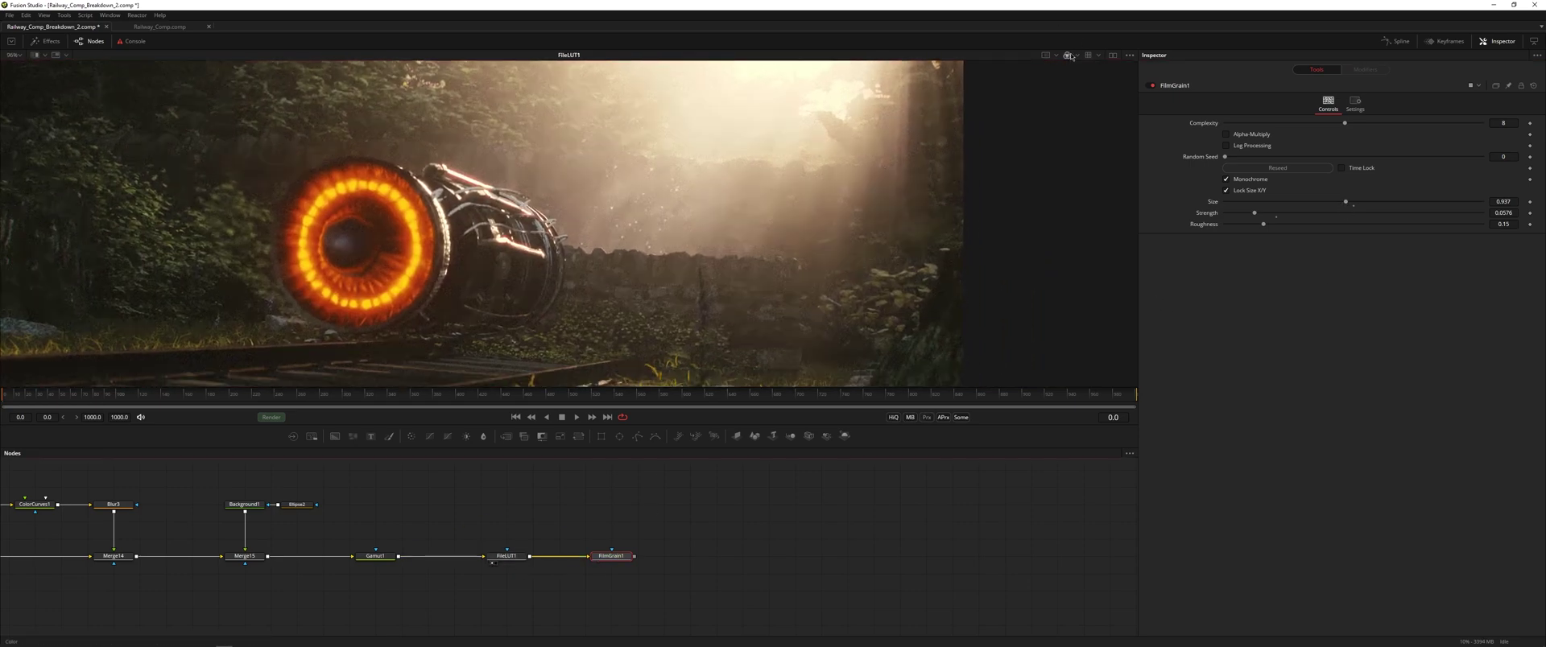
left_click(1068, 54)
left_click(1068, 55)
left_click(597, 563)
left_click_drag(734, 323, 832, 259)
scroll(633, 201, "up", 2)
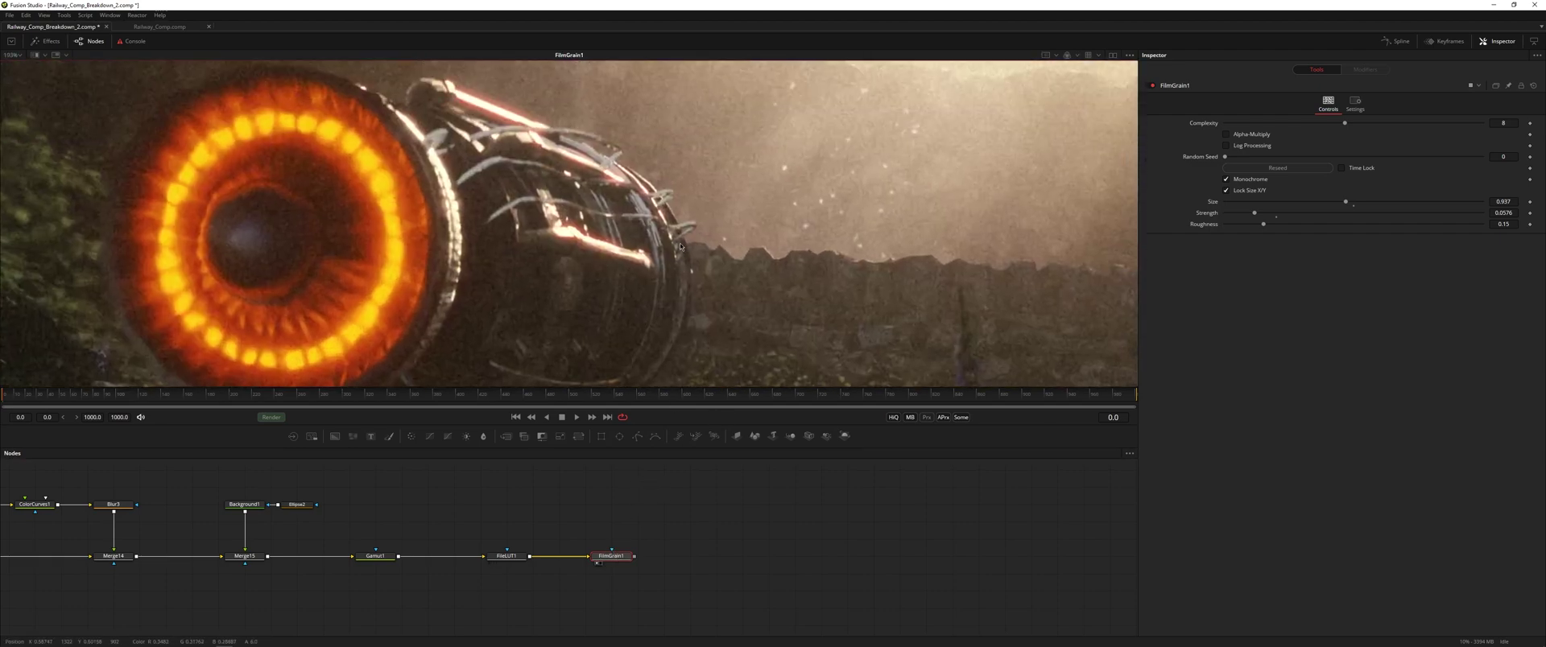
scroll(824, 176, "up", 5)
scroll(826, 179, "down", 5)
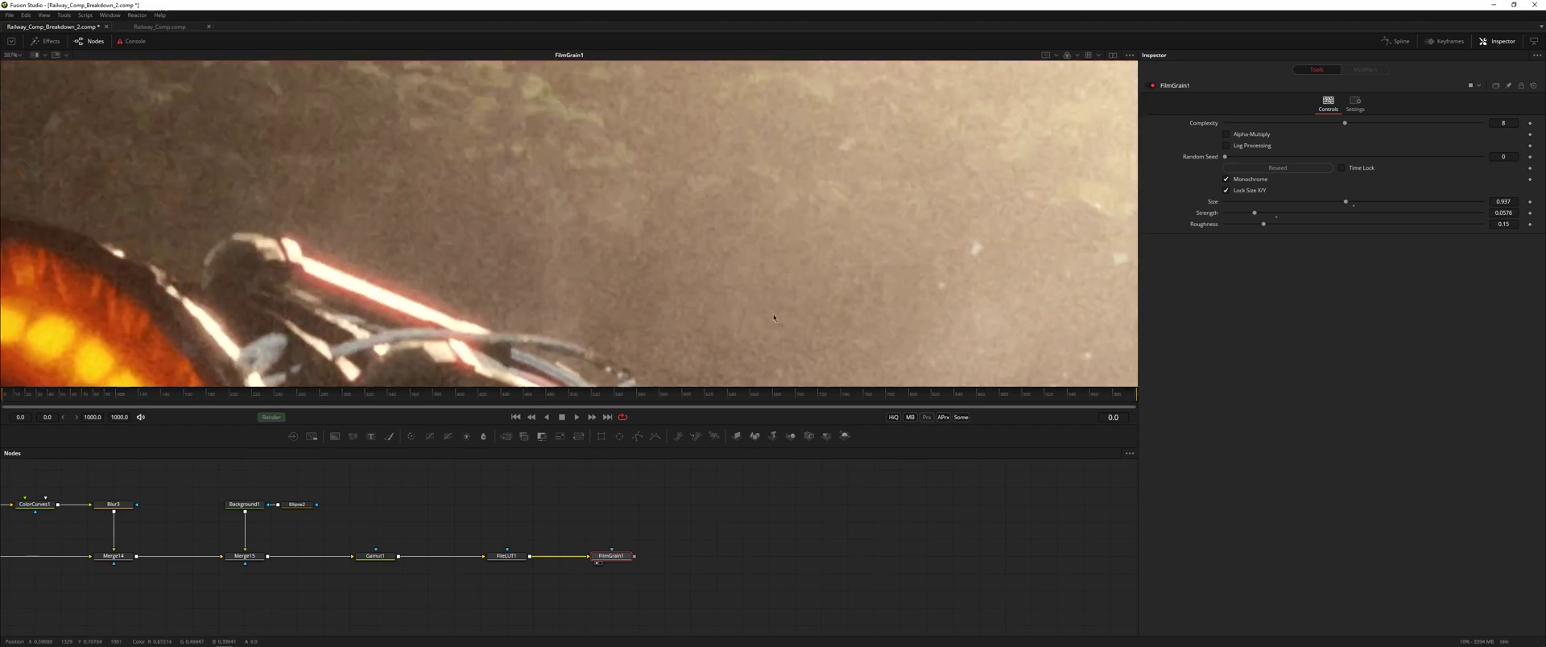
Step: Reduce the FilmGrain1 size to 0.76 and strength to 0.0428, checking the grain on the engine and foreground
scroll(668, 273, "up", 5)
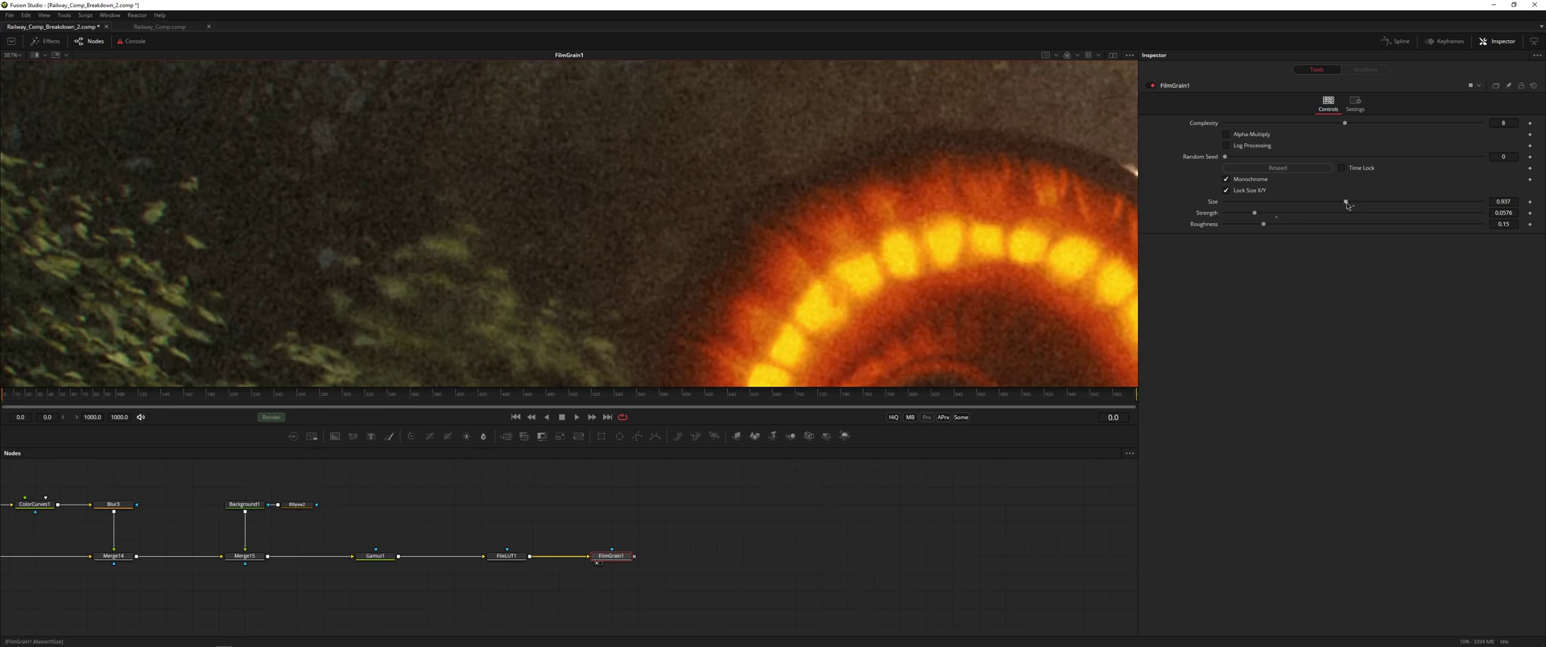
left_click_drag(1347, 205, 1321, 208)
left_click_drag(1253, 216, 1246, 215)
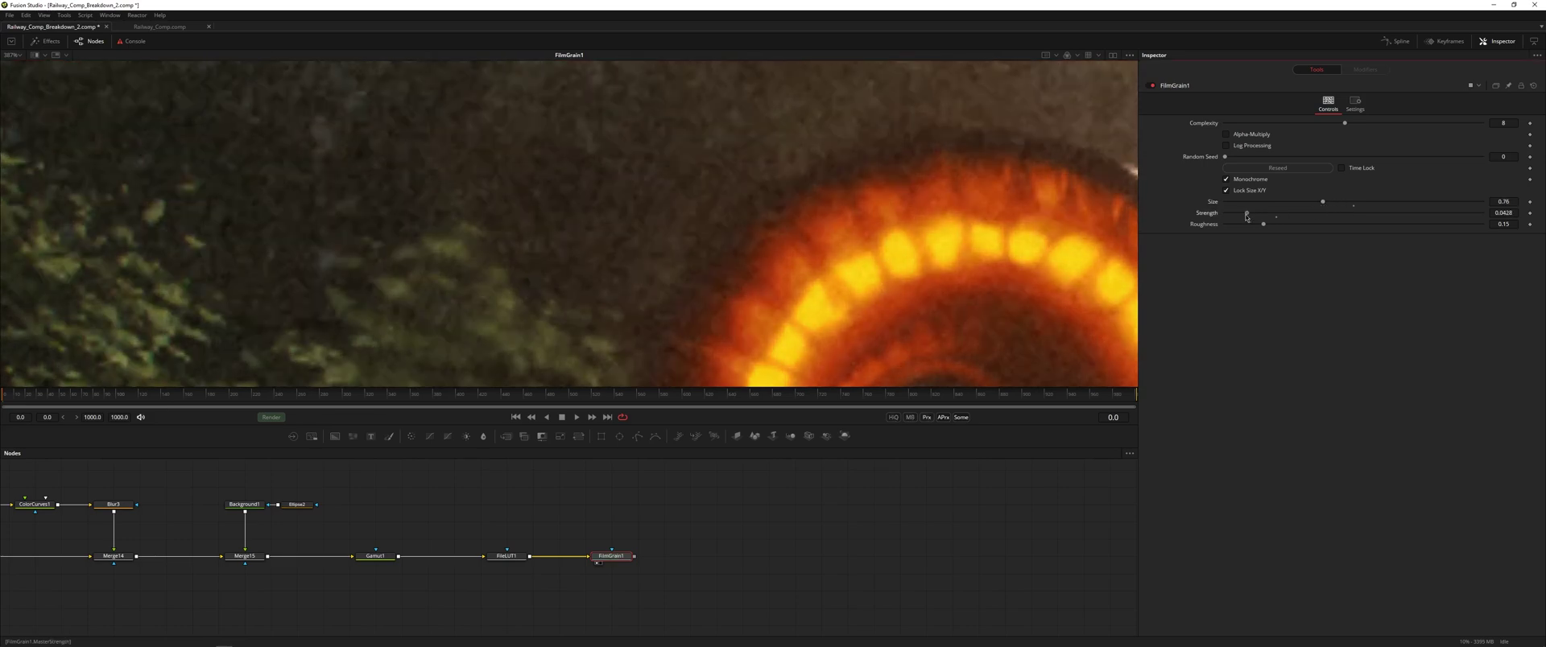
scroll(798, 223, "down", 5)
left_click_drag(799, 223, 271, 63)
left_click_drag(708, 383, 611, 360)
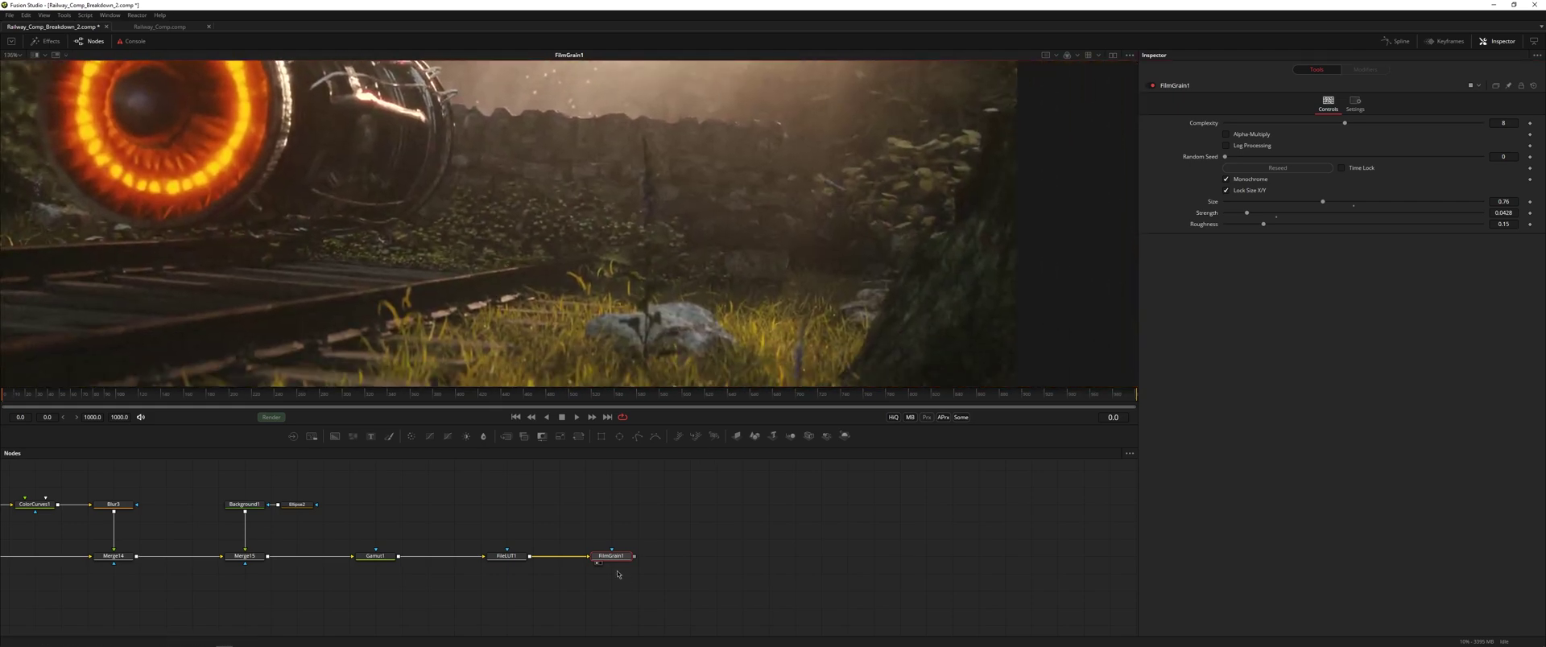
key("shift+space")
type("bl")
key("Return")
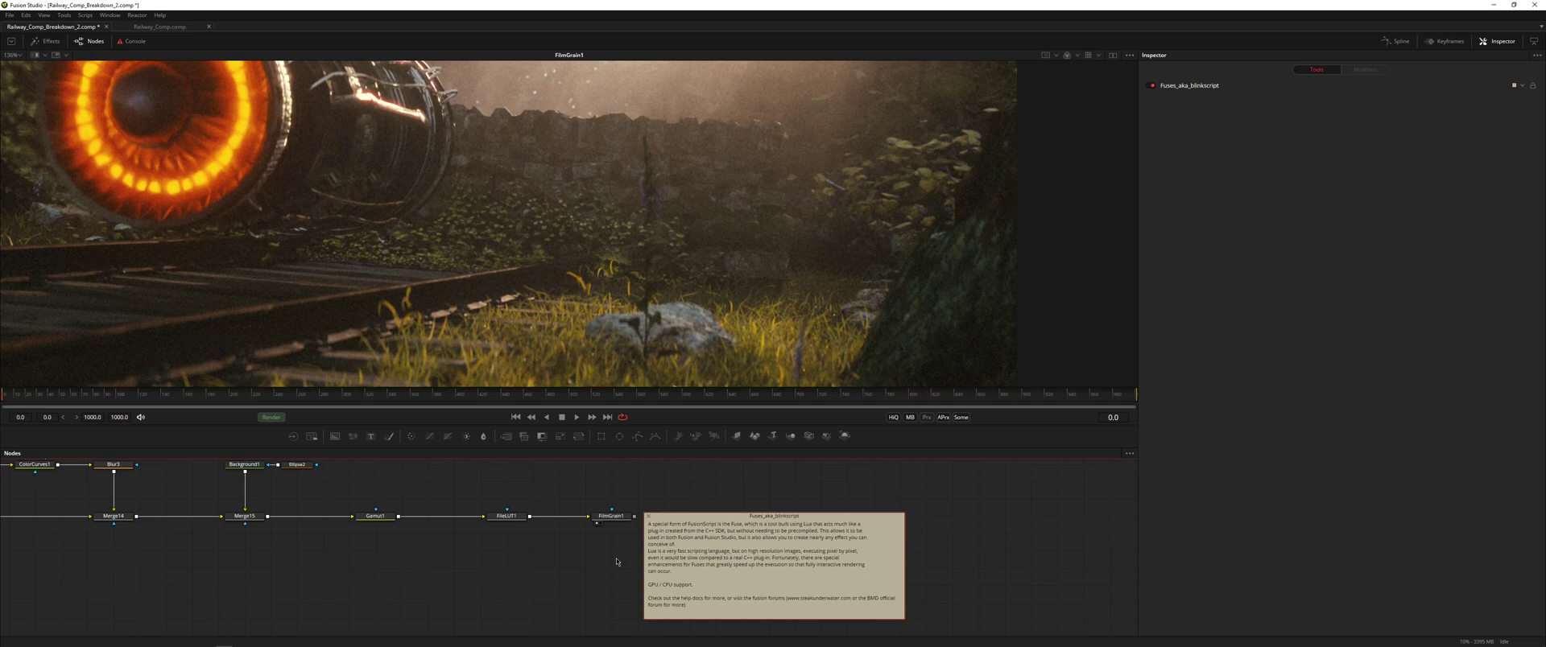
left_click(649, 517)
left_click_drag(680, 517, 762, 589)
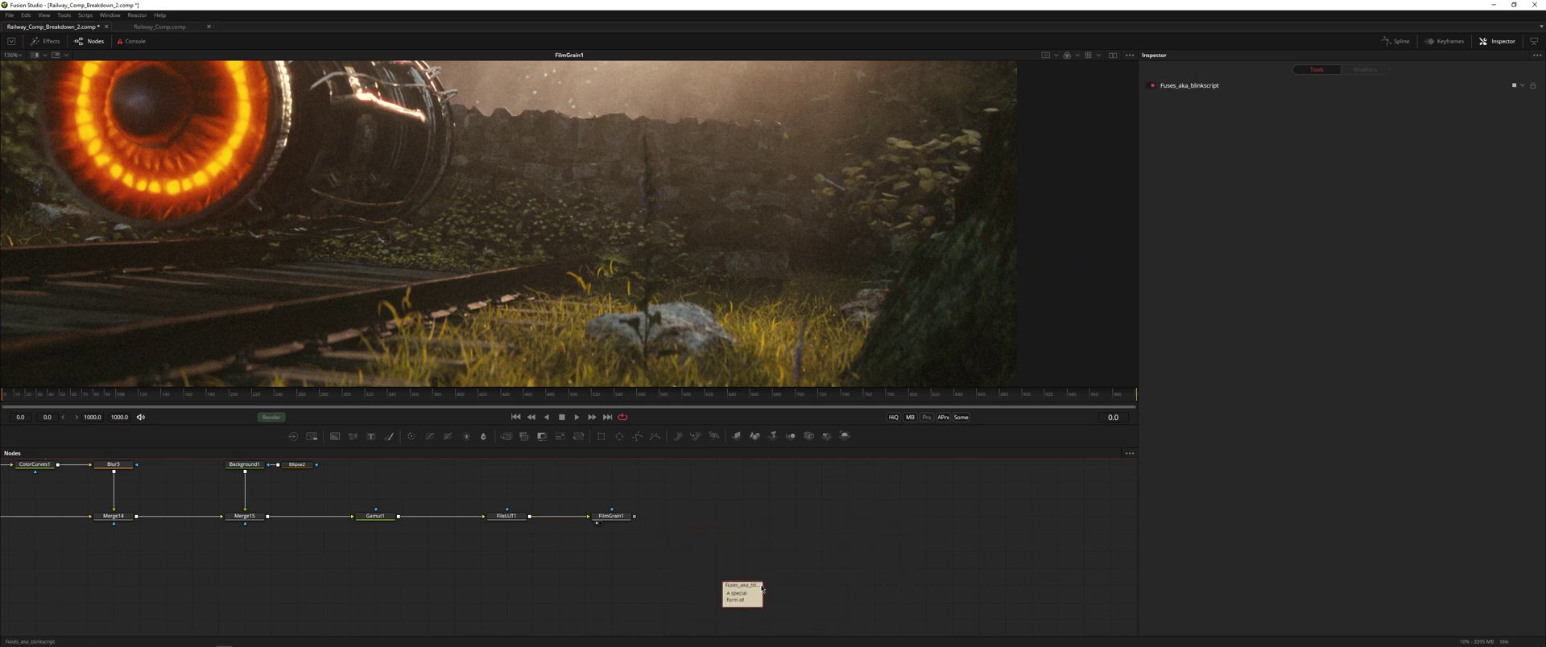
key("Delete")
Step: Add a Blur node after FilmGrain1 and set its blur size to 0.5
left_click(622, 520)
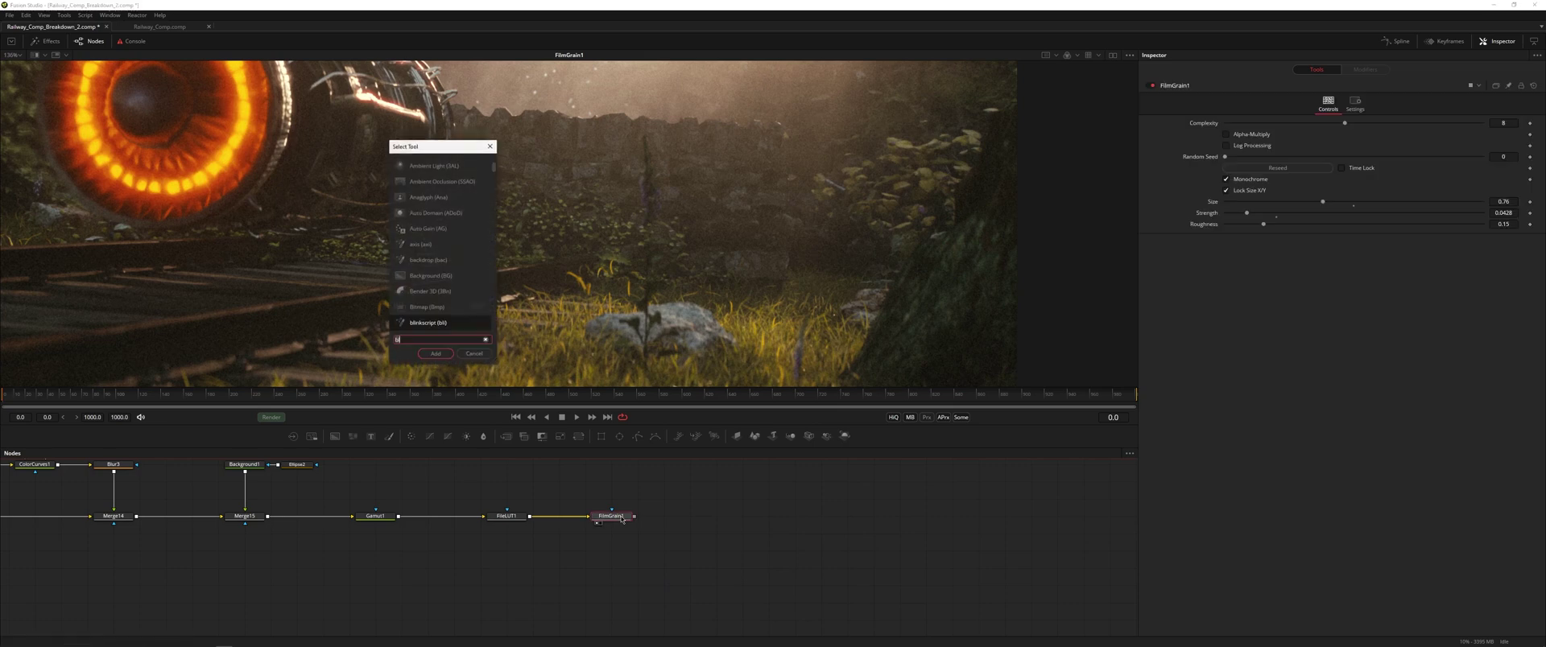
key("shift+space")
type("blur")
key("Return")
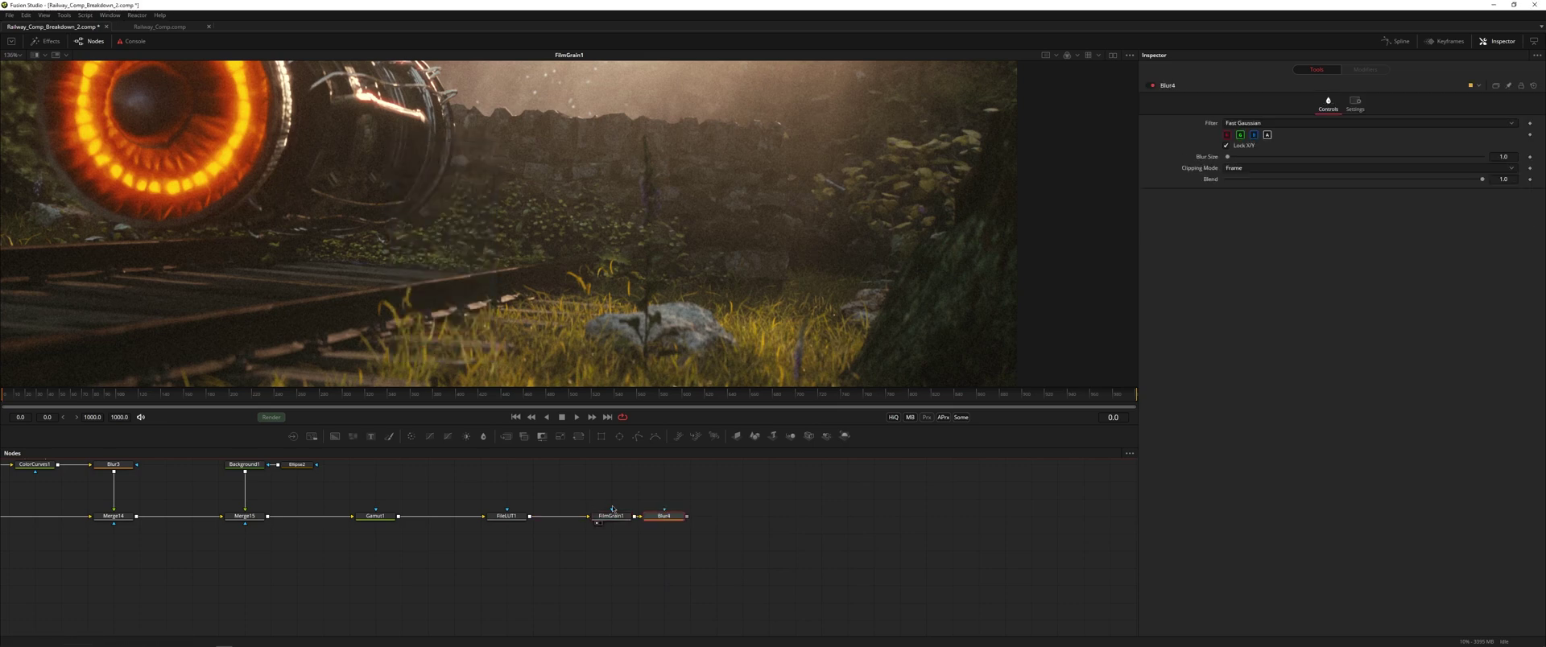
left_click(1505, 157)
type("0.5")
key("Tab")
Step: Show the new Blur node in the viewer and reduce its blur size to 0.2
left_click(696, 517)
key("1")
left_click(1514, 155)
type("0.2")
key("Tab")
Step: Compare the foliage up close with the Blur node bypassed and enabled
left_click_drag(425, 246, 980, 258)
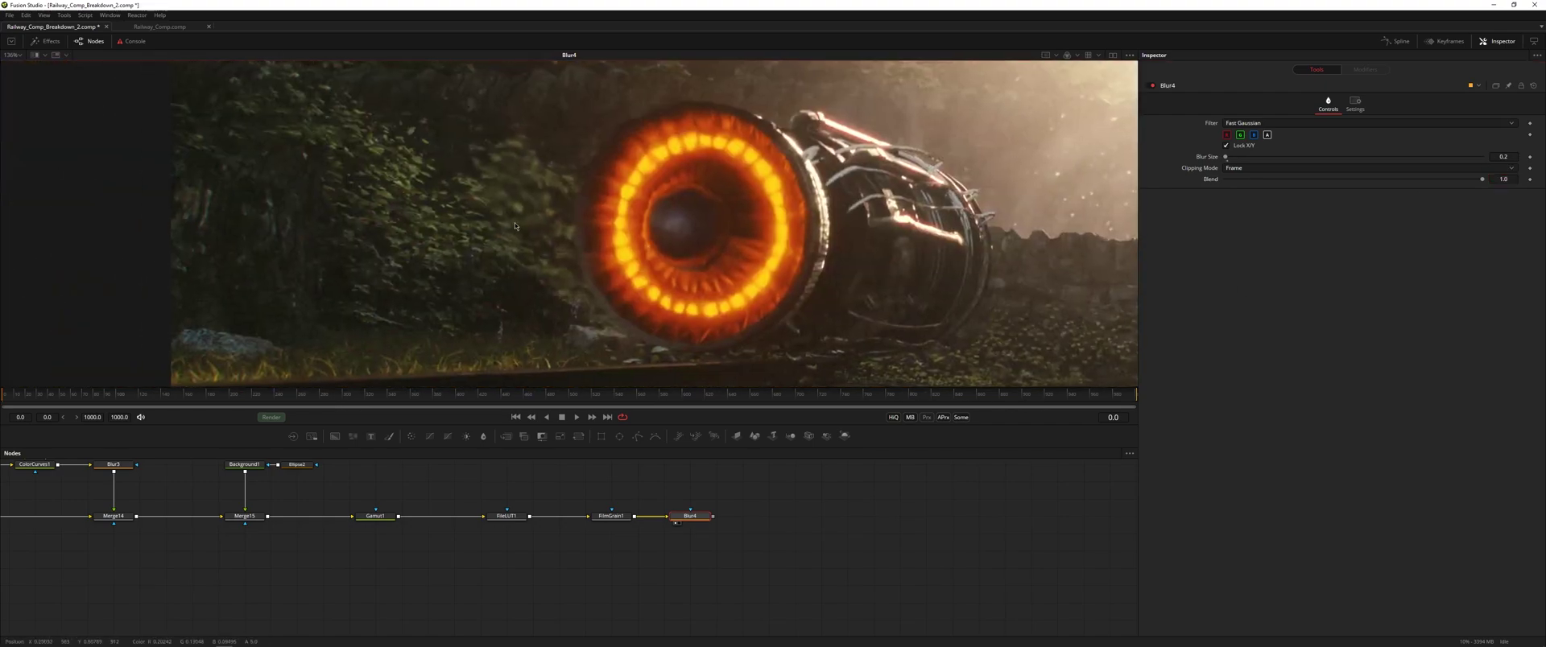
left_click_drag(514, 222, 659, 301)
scroll(659, 300, "up", 5)
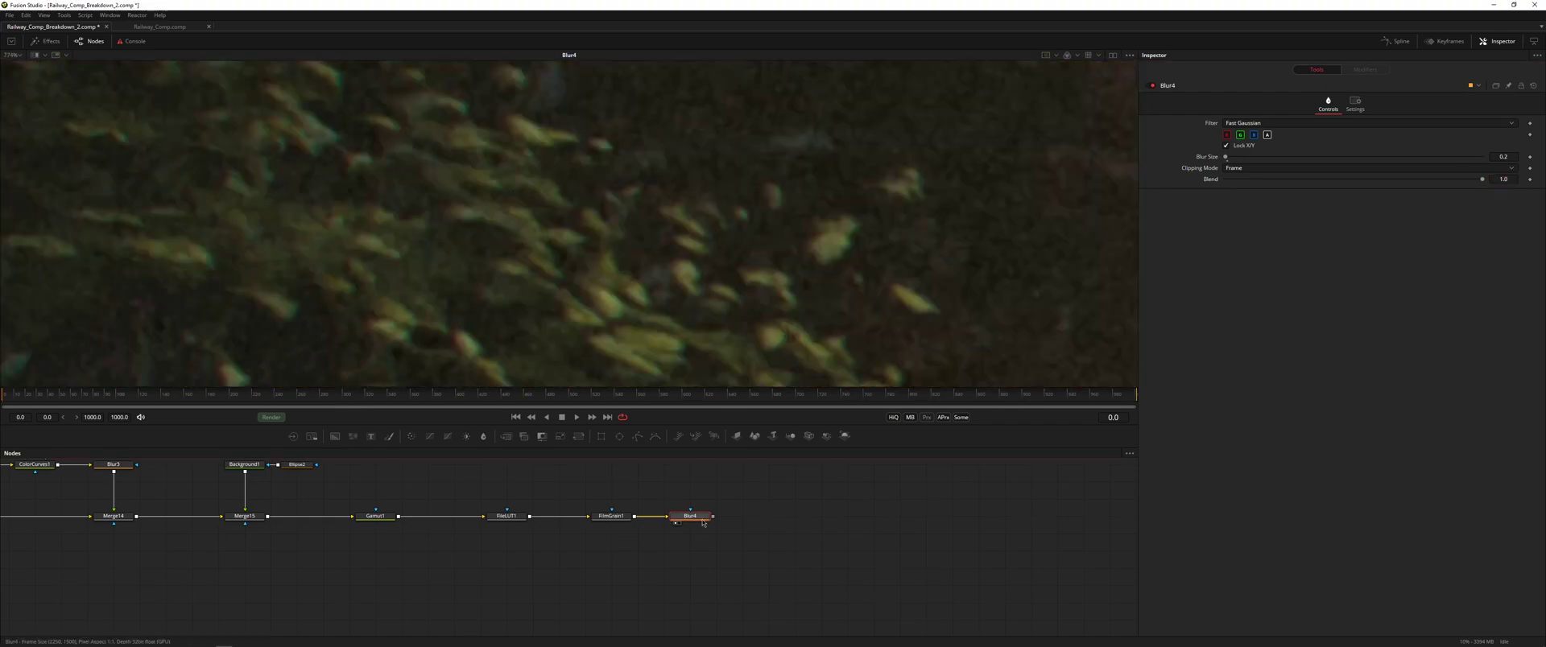
key("ctrl+p")
key("ctrl+p")
Step: Set the Blur node's blur size to 0.3, compare it bypassed and enabled, and fit the whole image in the viewer
left_click(1505, 157)
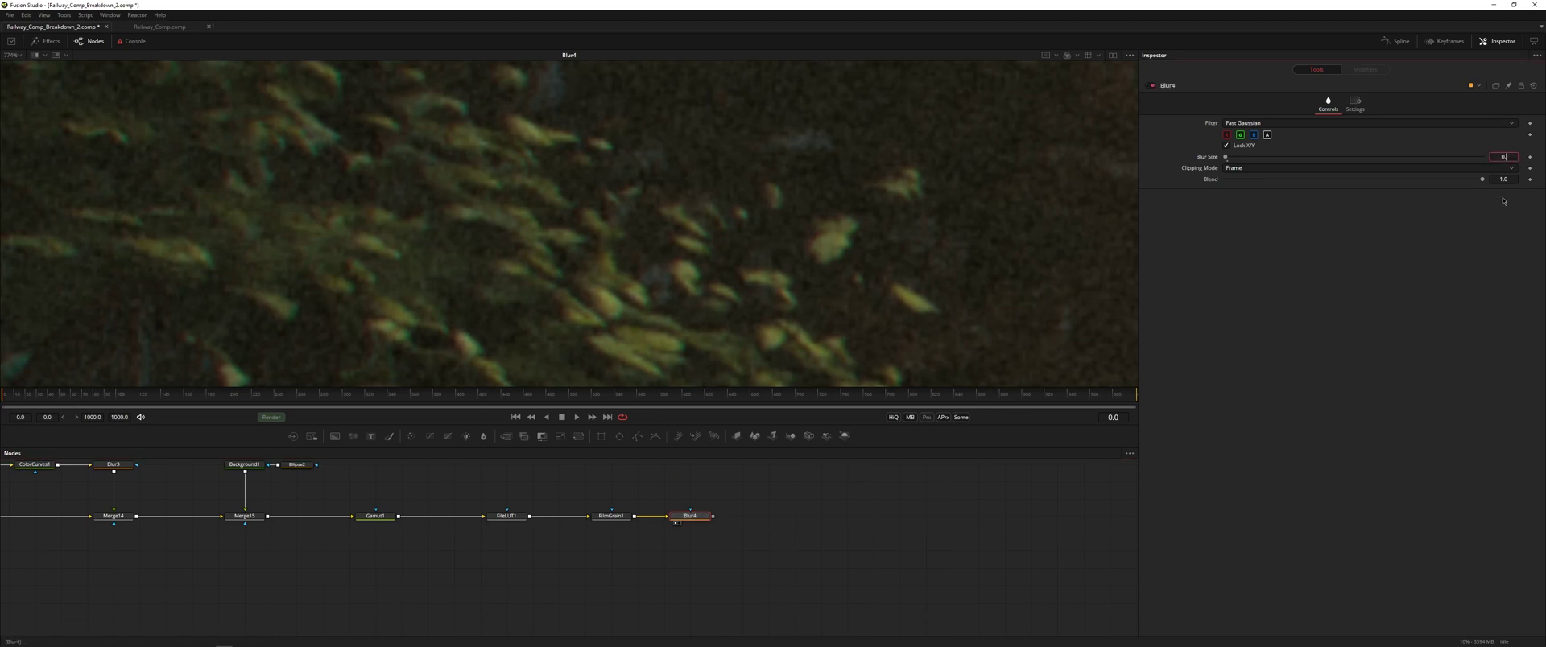
type("3")
key("Tab")
left_click(700, 521)
key("ctrl+p")
key("ctrl+p")
key("ctrl+p")
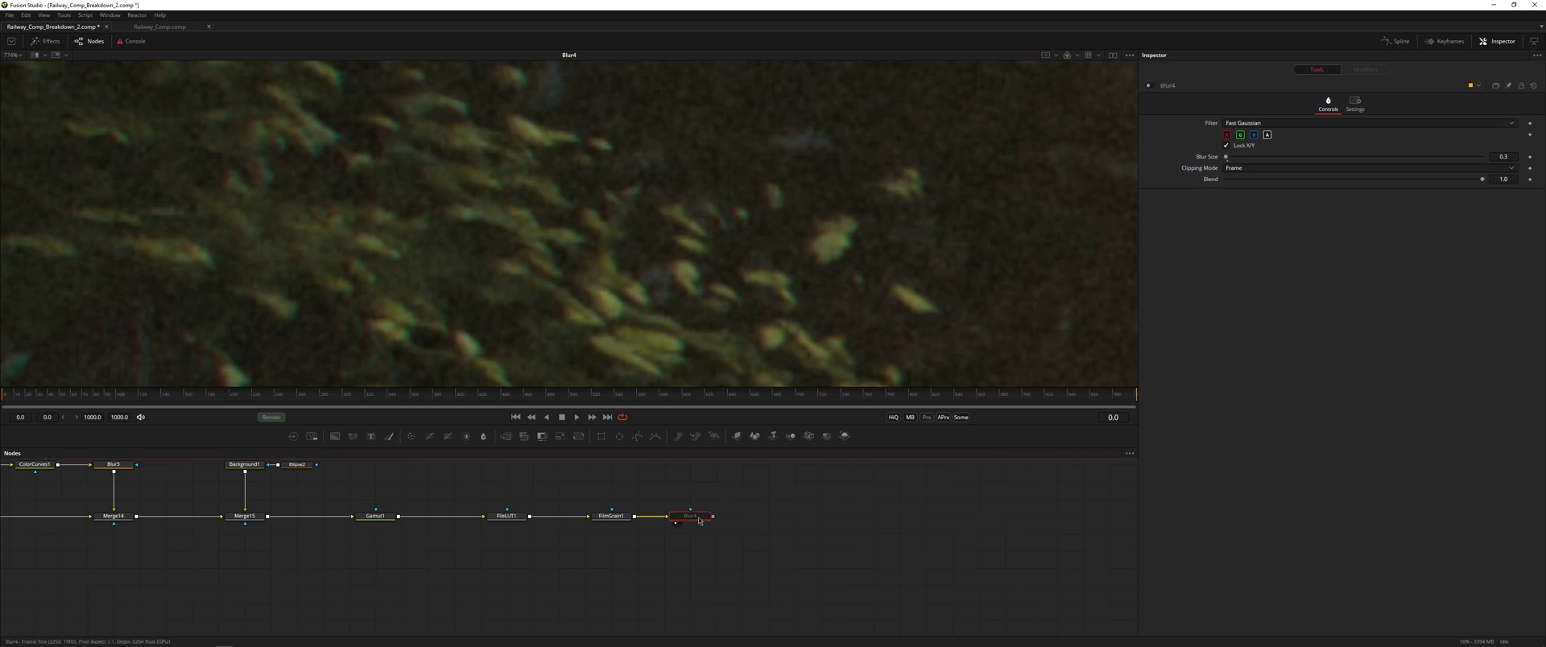
key("ctrl+p")
scroll(709, 520, "down", 5)
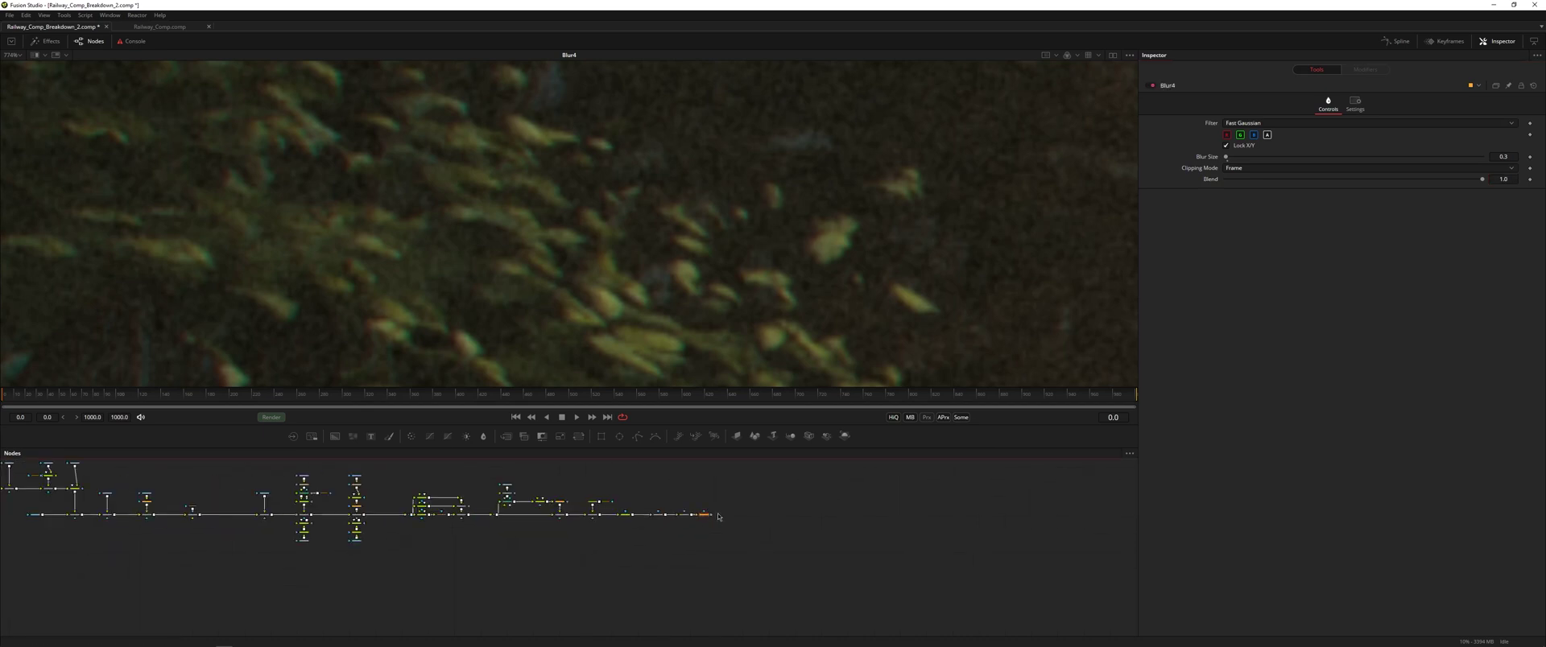
key("ctrl+f")
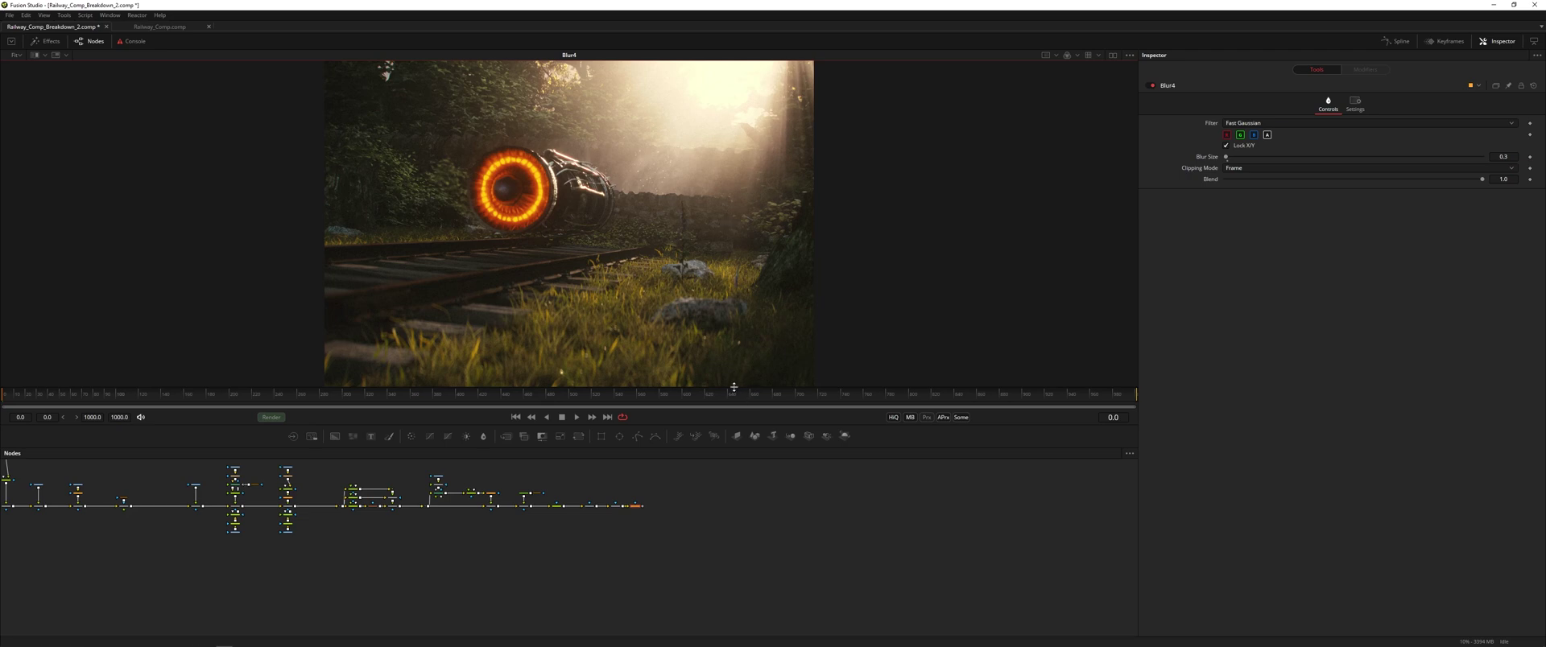
Step: Increase the soft edge of the Ellipse1 mask on the heat distortion node to about 0.0401
left_click_drag(459, 475, 615, 523)
left_click_drag(563, 504, 755, 509)
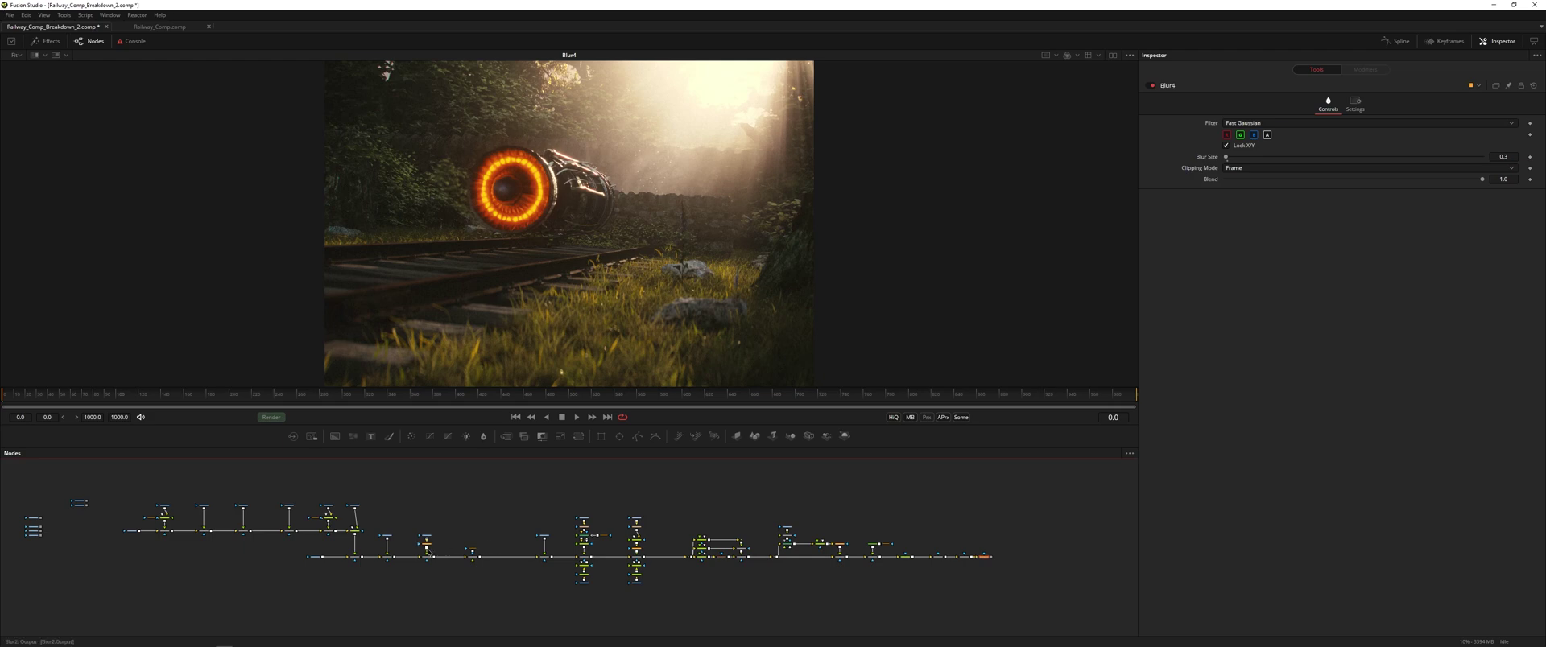
scroll(528, 551, "up", 5)
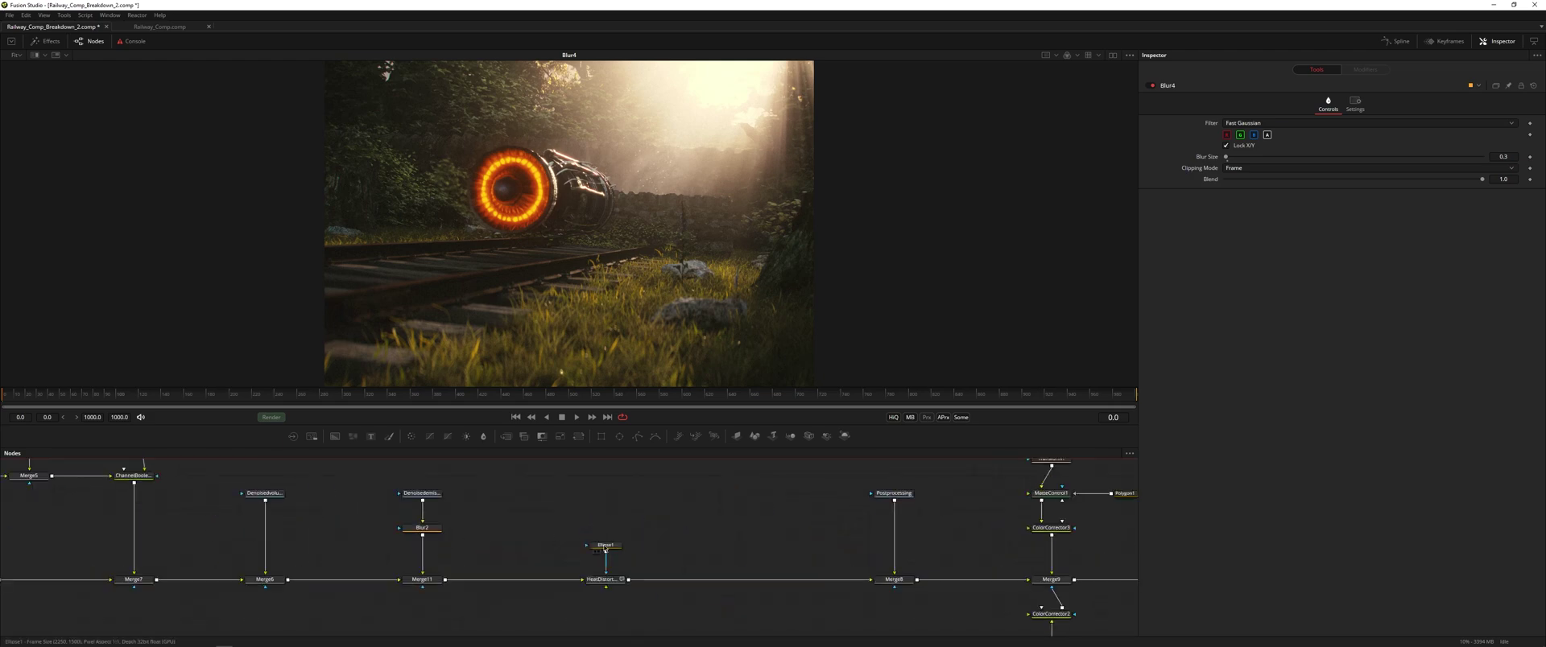
left_click(605, 549)
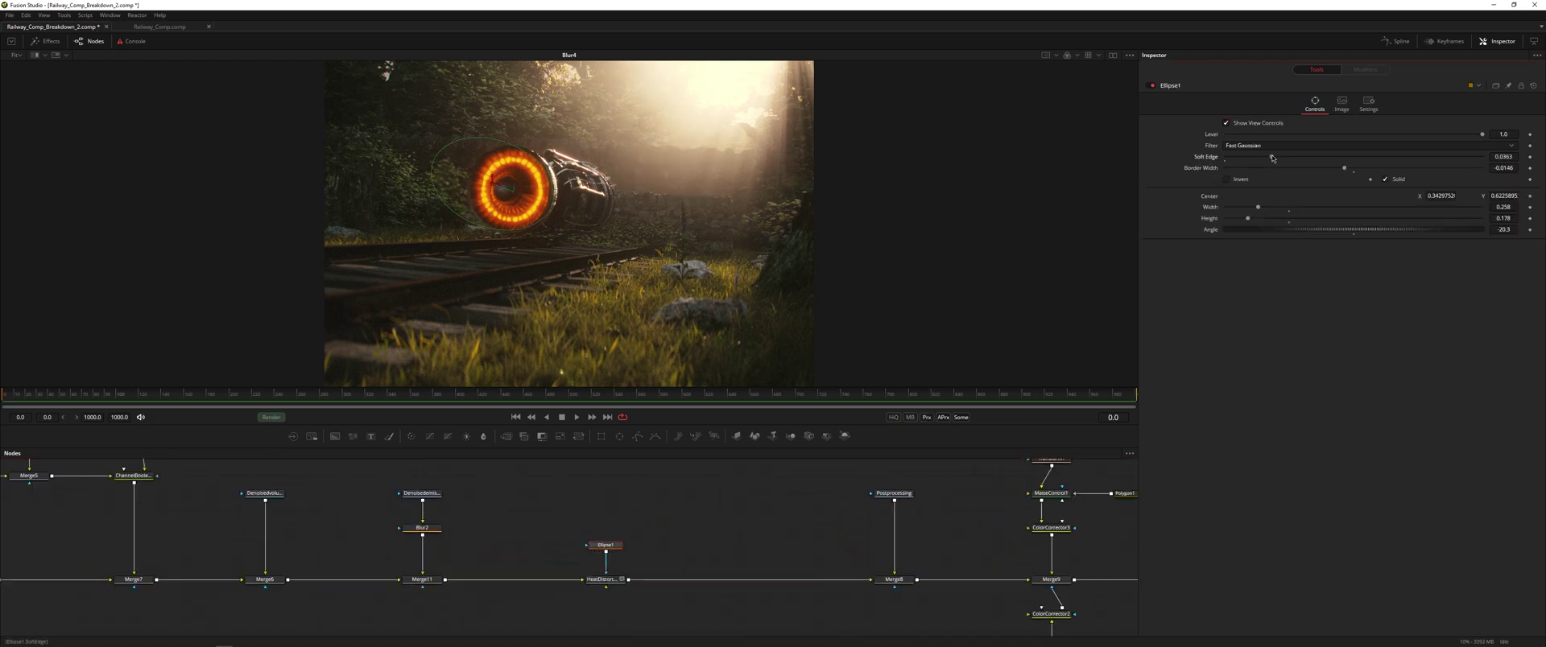
left_click_drag(1272, 159, 1277, 158)
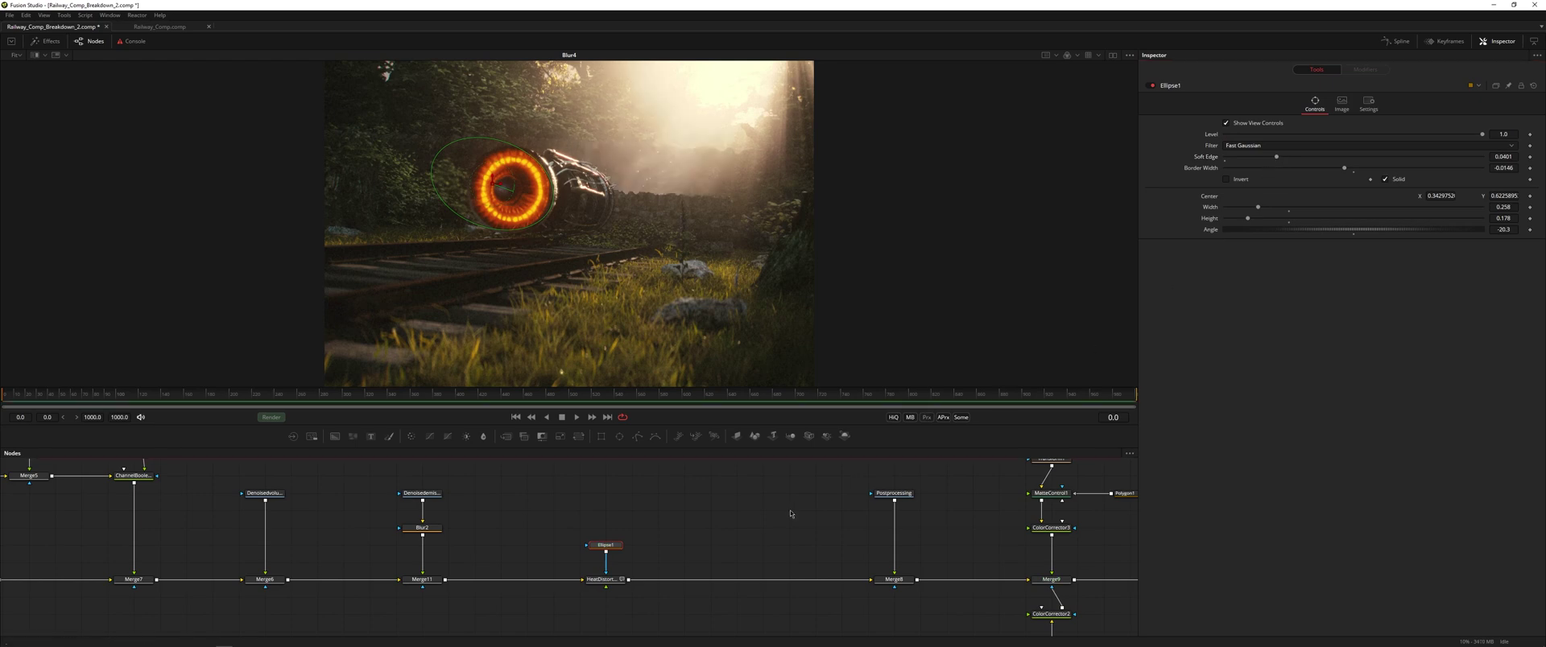
scroll(790, 514, "down", 6)
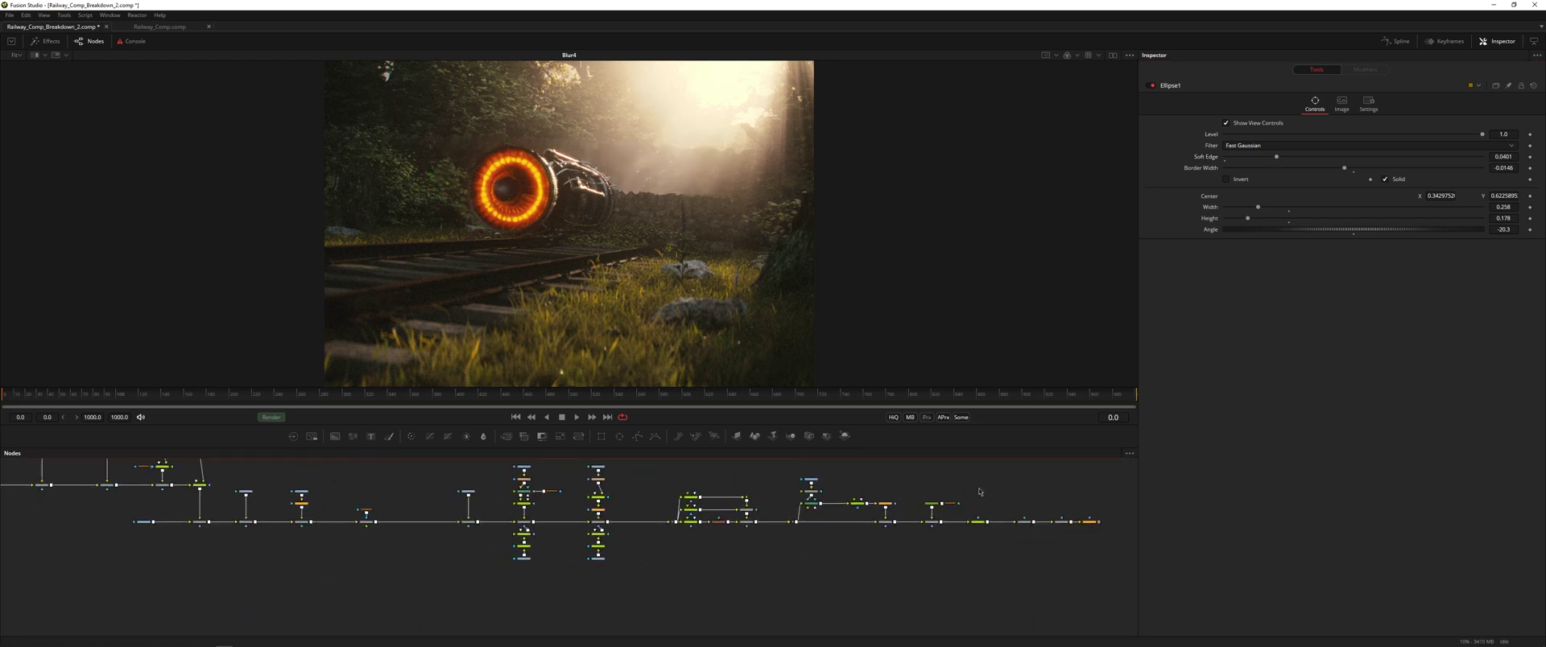
left_click_drag(980, 491, 670, 495)
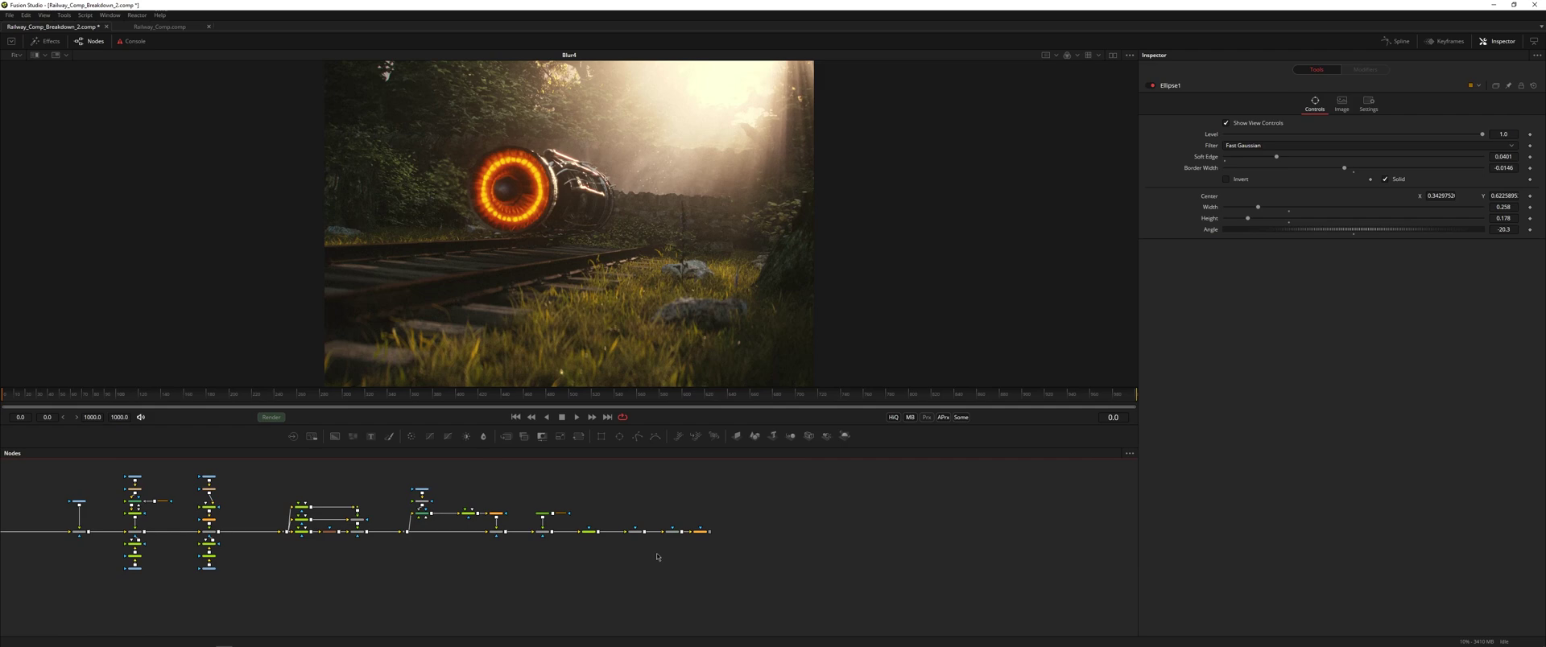
left_click_drag(515, 565, 1025, 590)
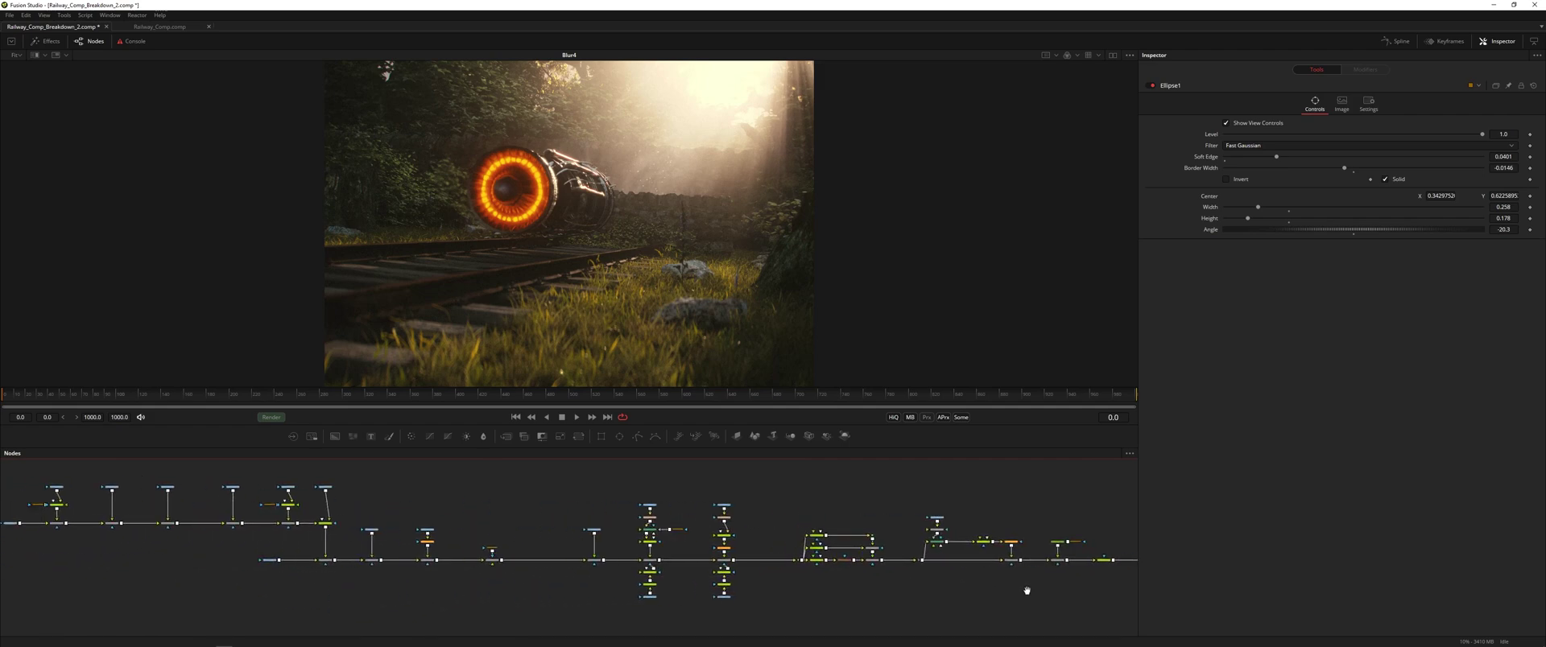
scroll(982, 593, "down", 2)
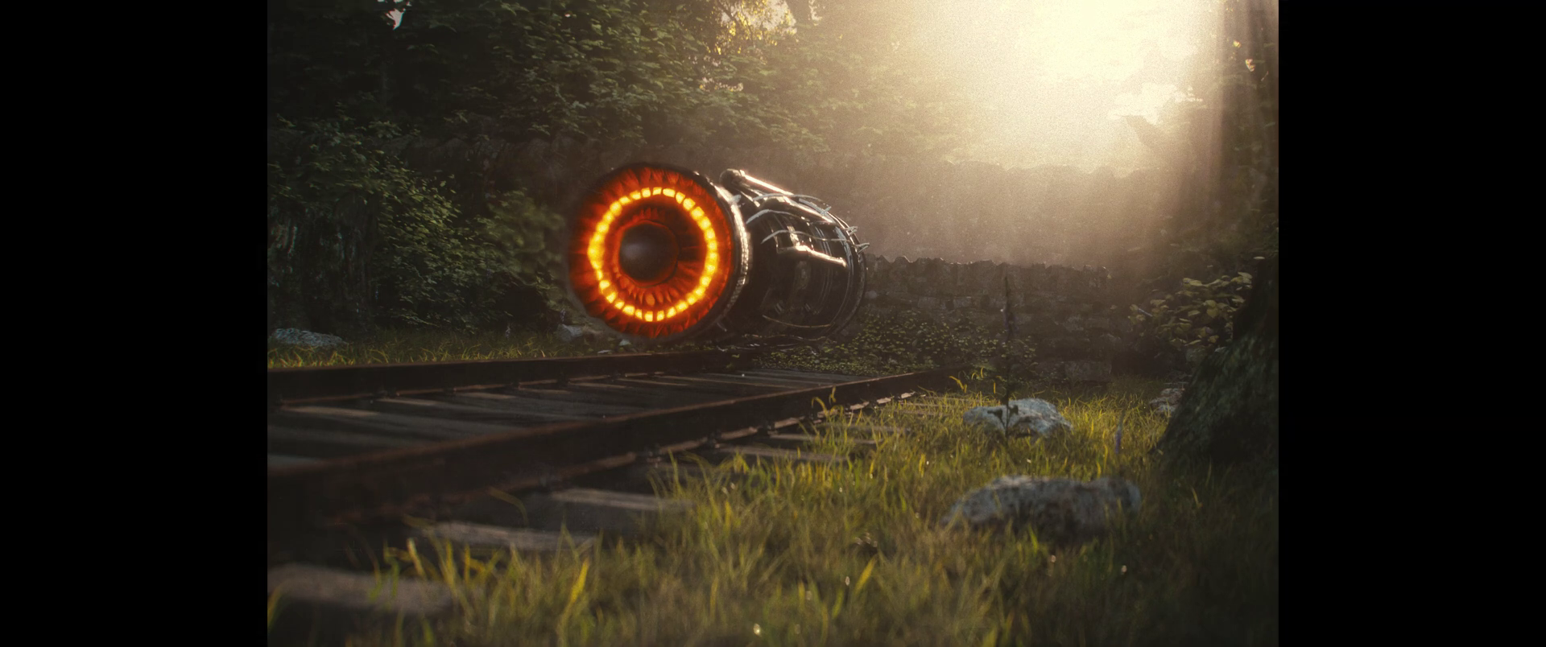